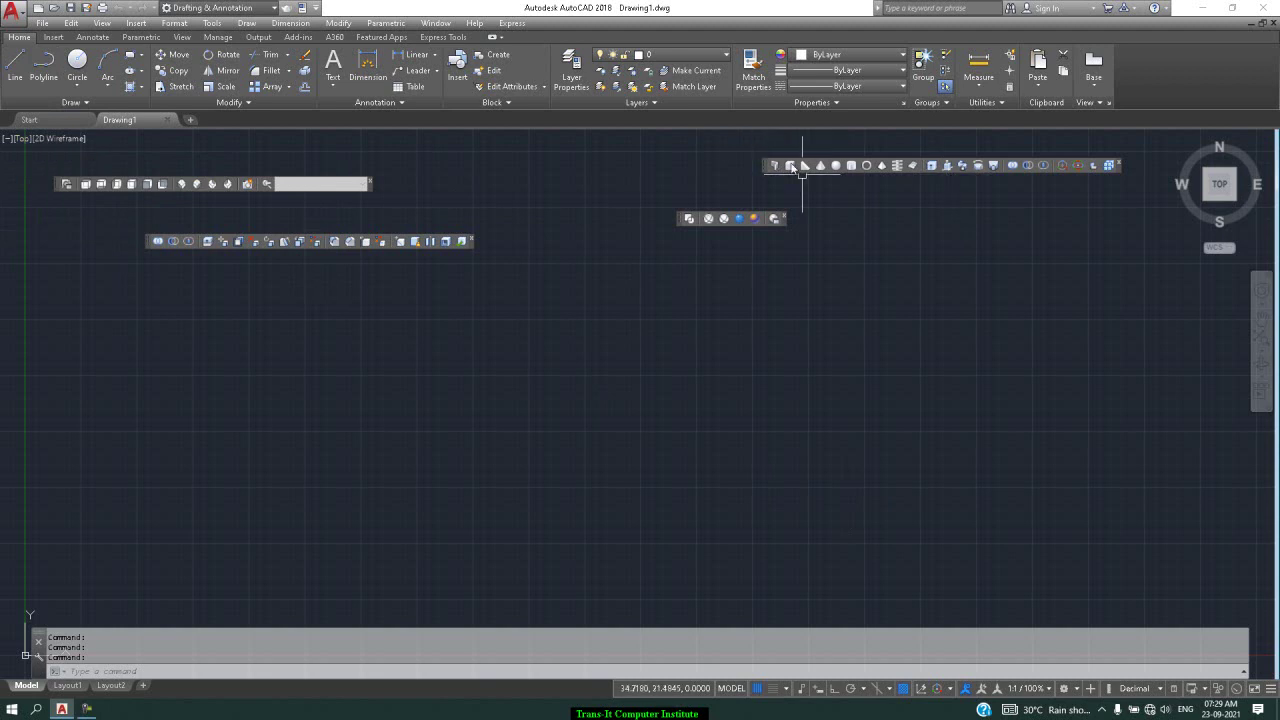
# Draw a rectangular solid box near the origin with a height of 10.
pyautogui.scroll(-4, 666, 334)
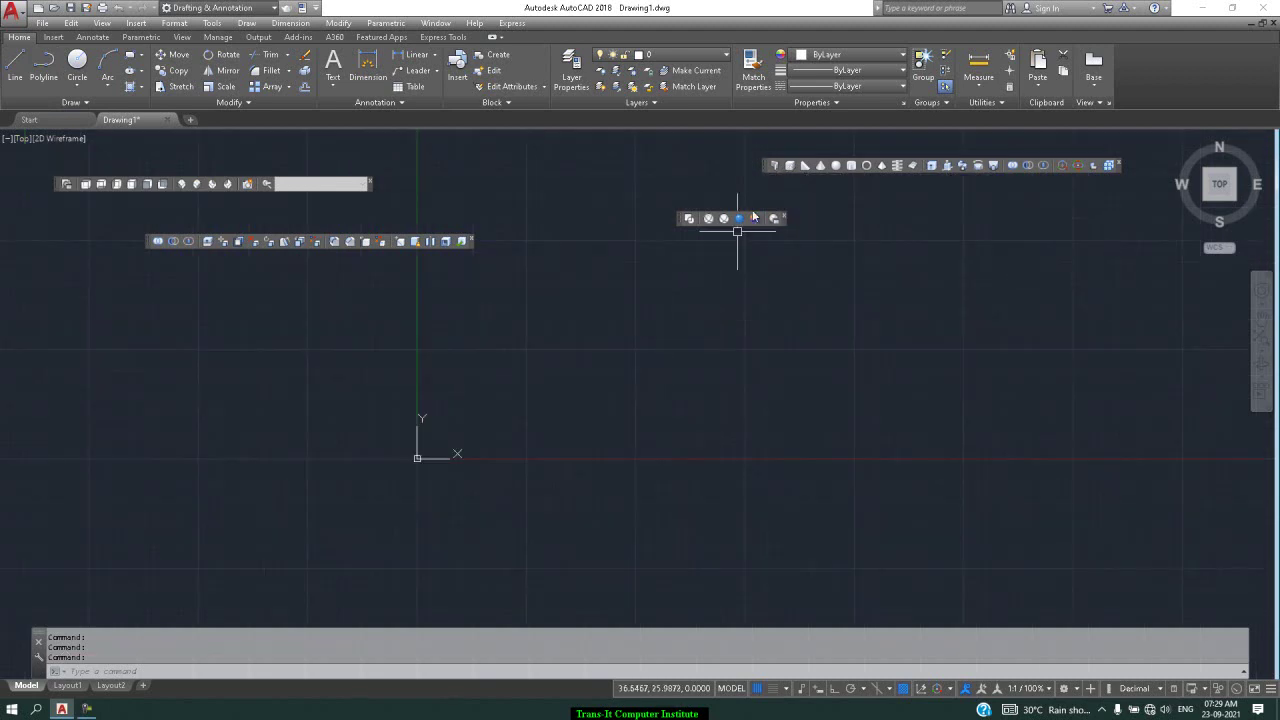
pyautogui.click(790, 165)
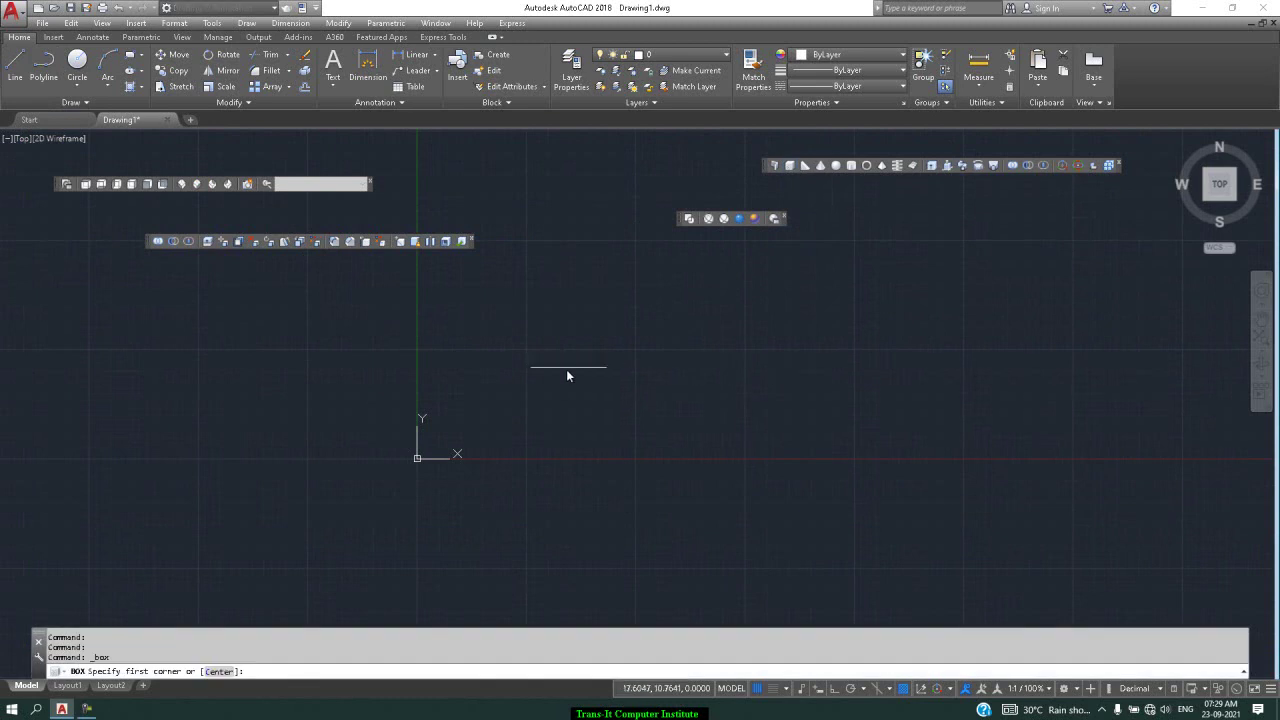
pyautogui.click(494, 430)
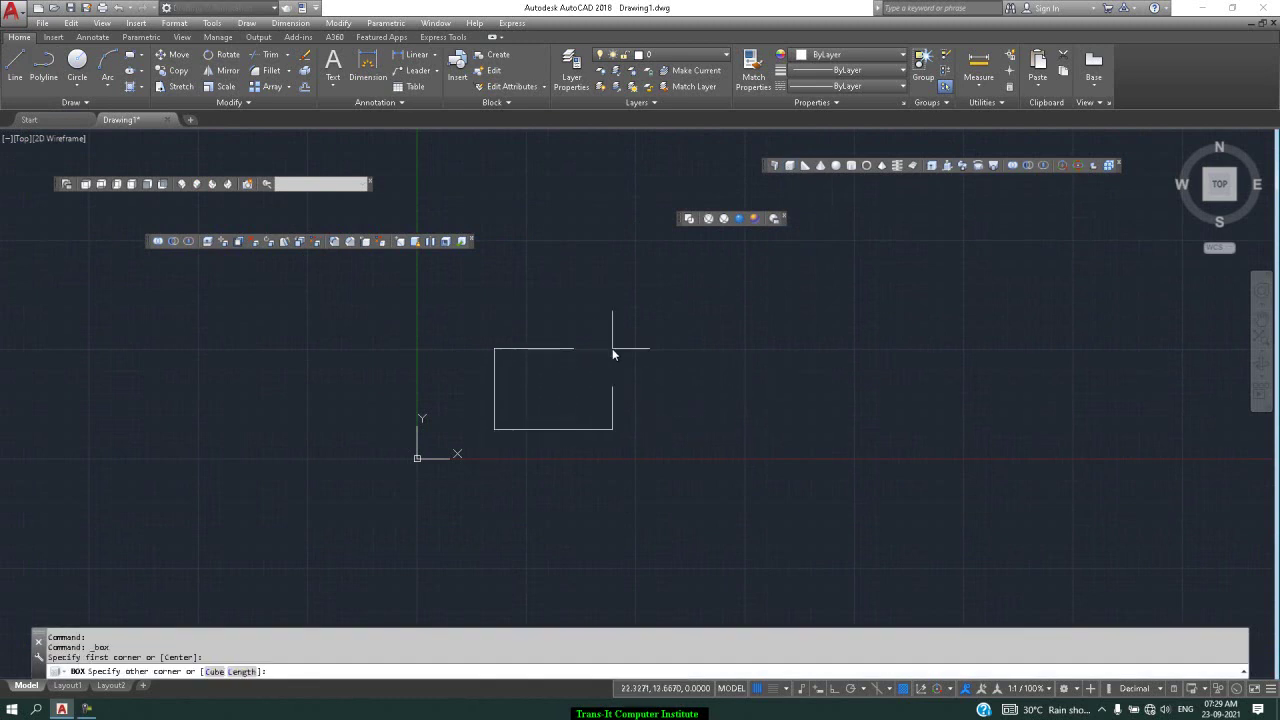
pyautogui.click(613, 349)
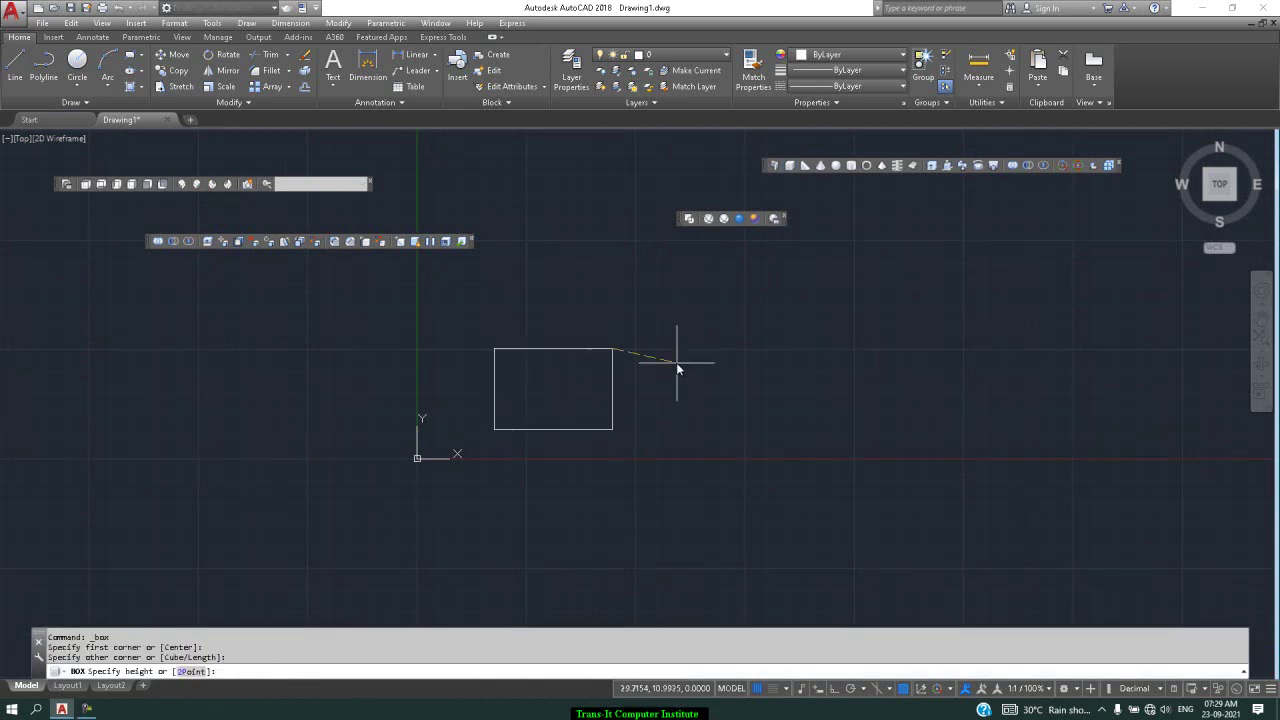
pyautogui.press('Return')
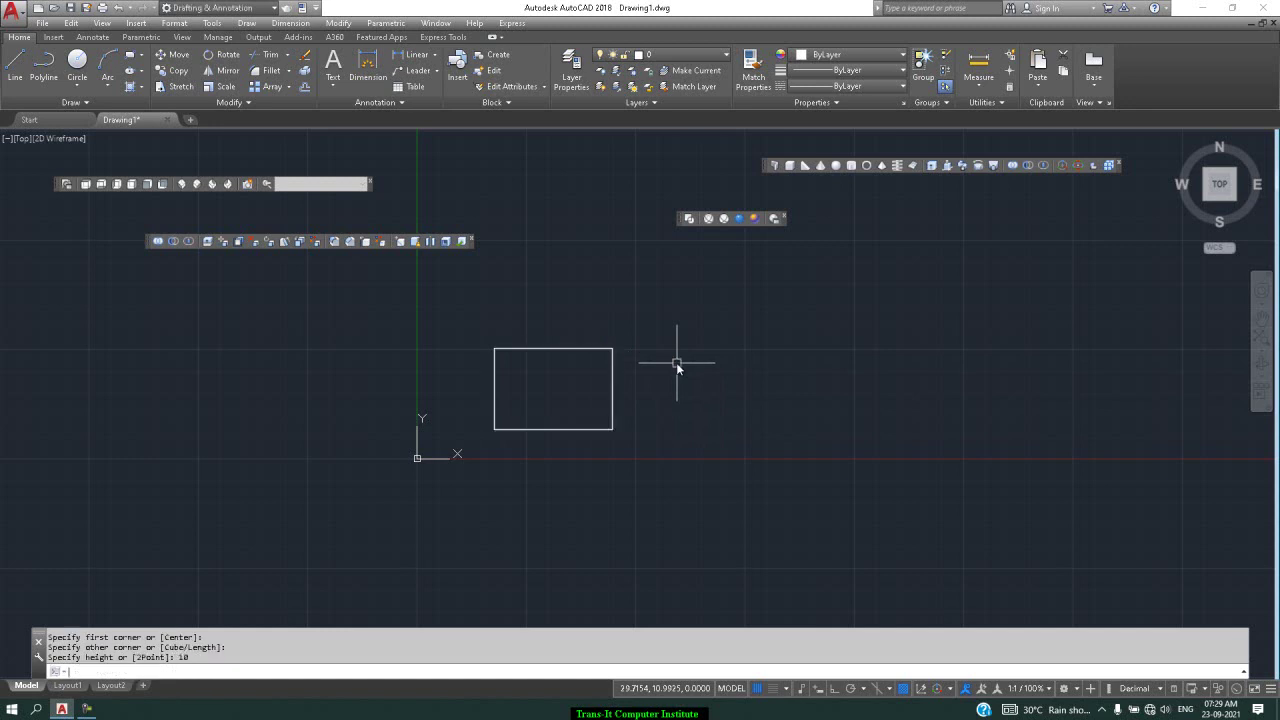
# Switch the view to SW Isometric and shade the box with the Realistic visual style.
pyautogui.click(181, 186)
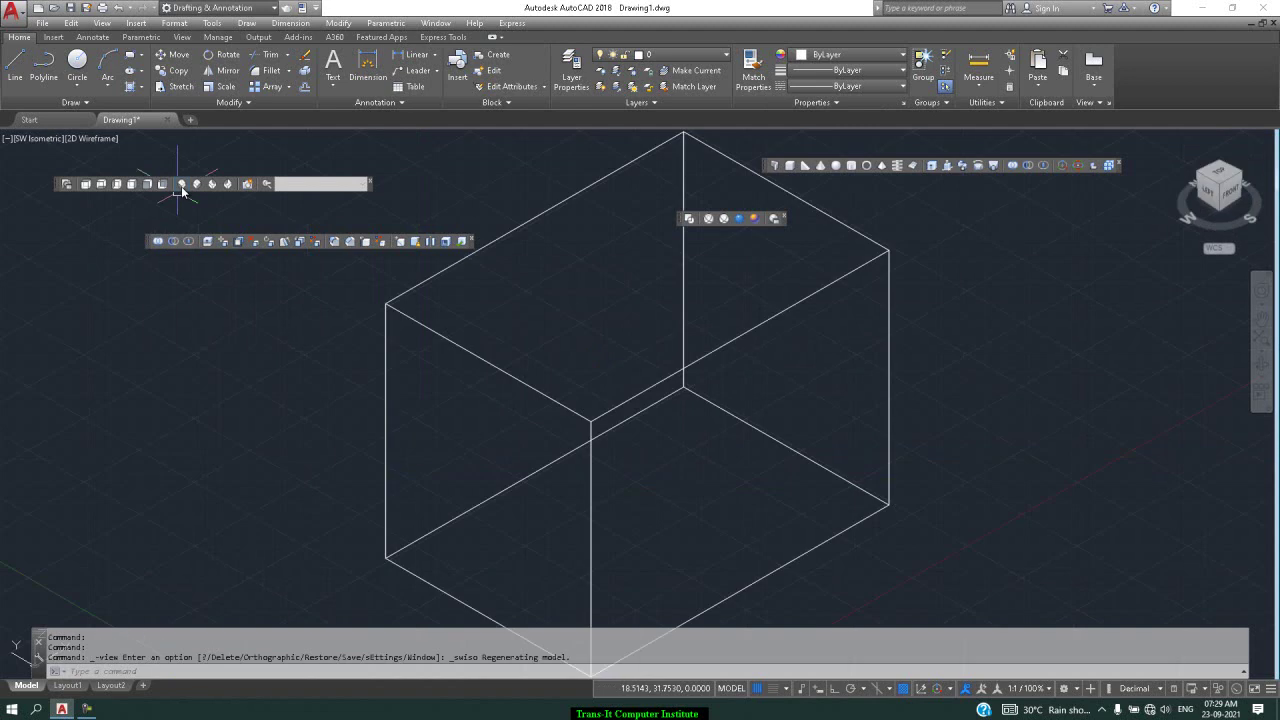
pyautogui.click(740, 221)
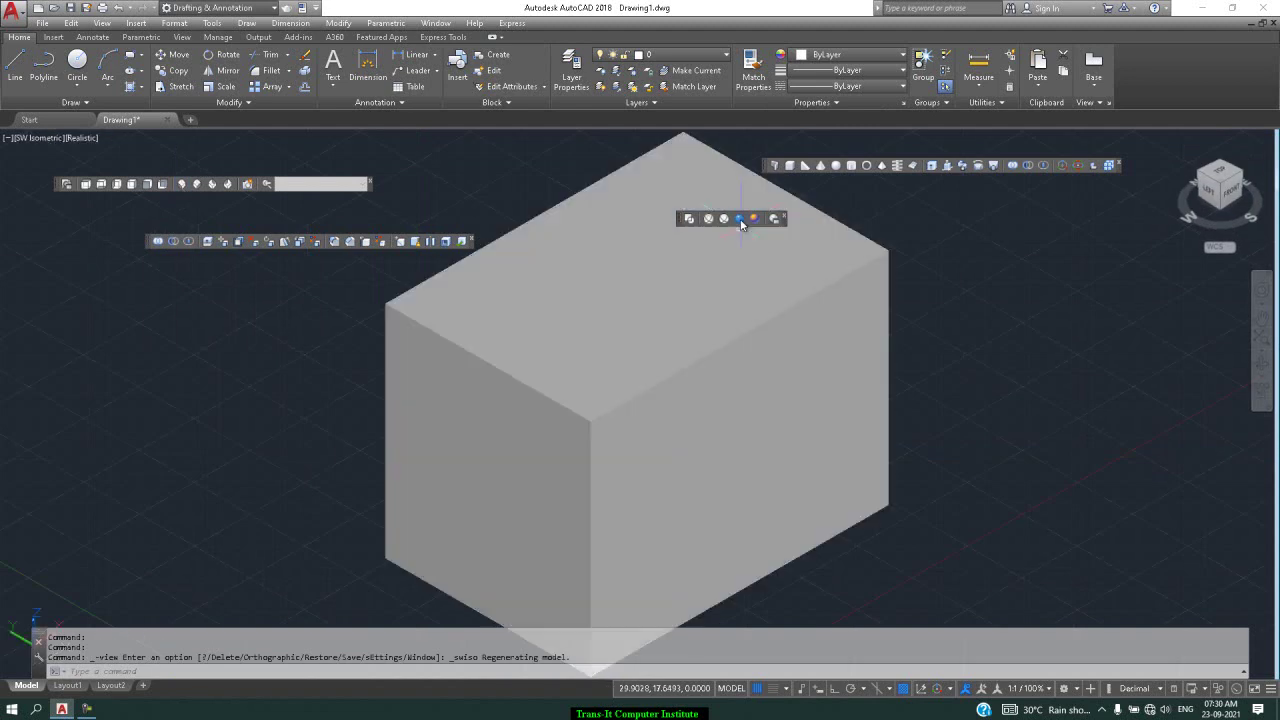
pyautogui.scroll(-3, 657, 323)
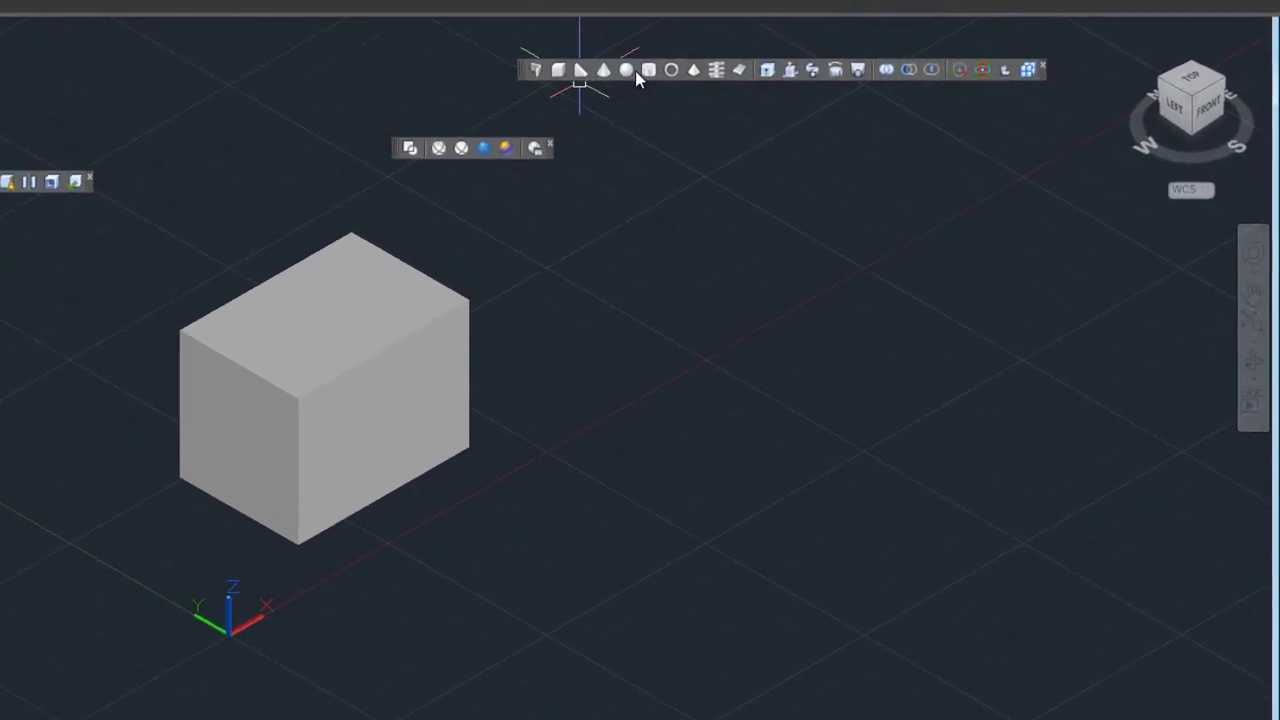
# Draw a short solid cylinder centred on the box's base corner nearest the X axis so the two solids overlap.
pyautogui.click(636, 64)
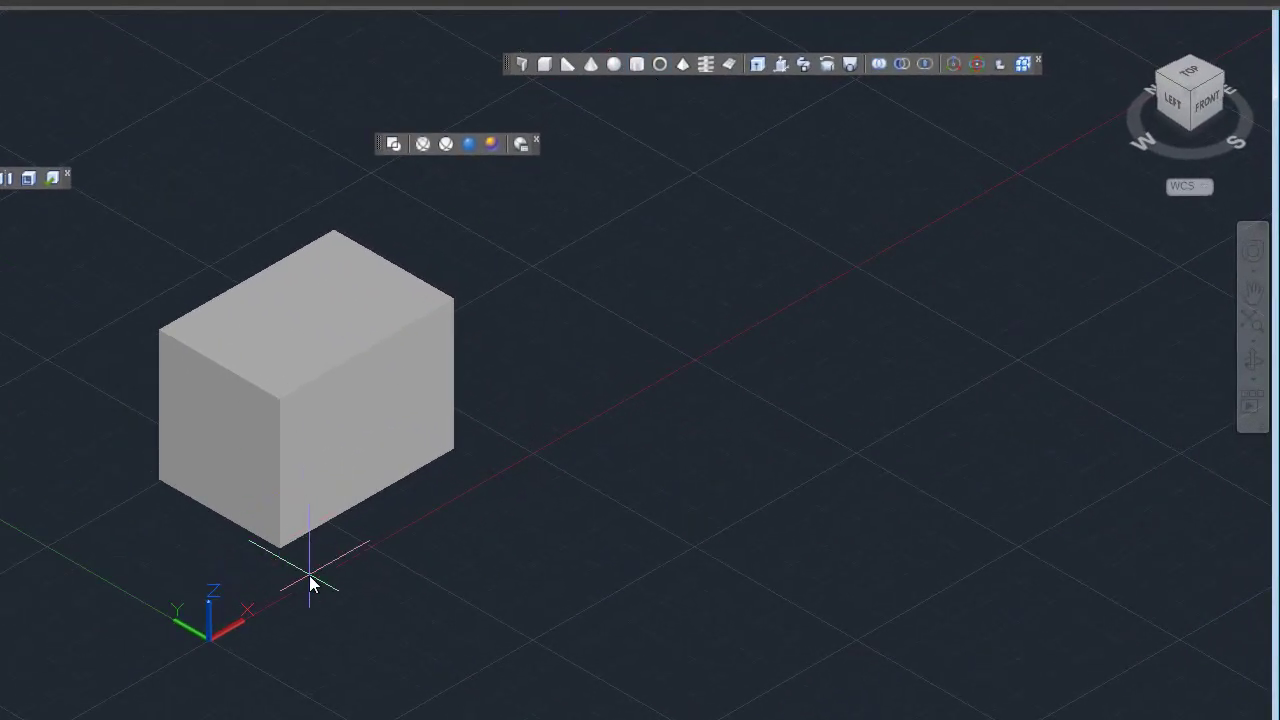
pyautogui.click(454, 458)
pyautogui.click(509, 488)
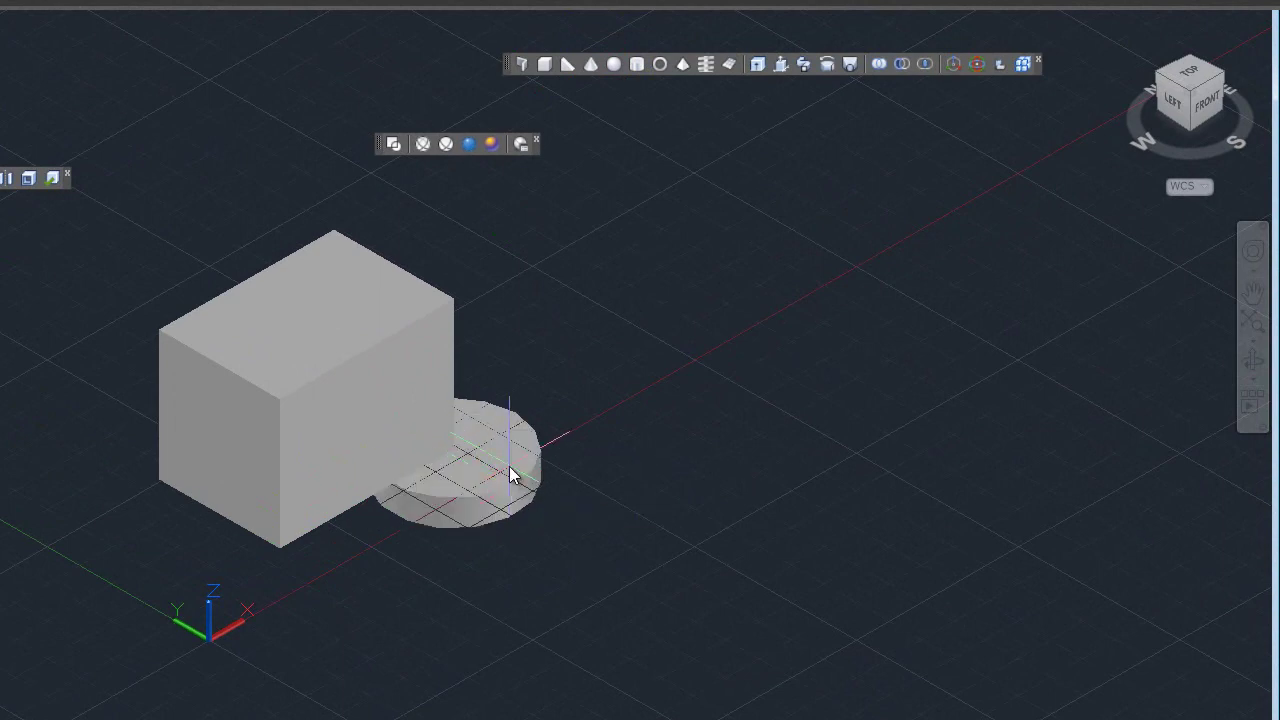
pyautogui.click(515, 388)
# Draw a second, smaller solid box standing apart, farther along the X axis.
pyautogui.click(518, 62)
pyautogui.click(623, 296)
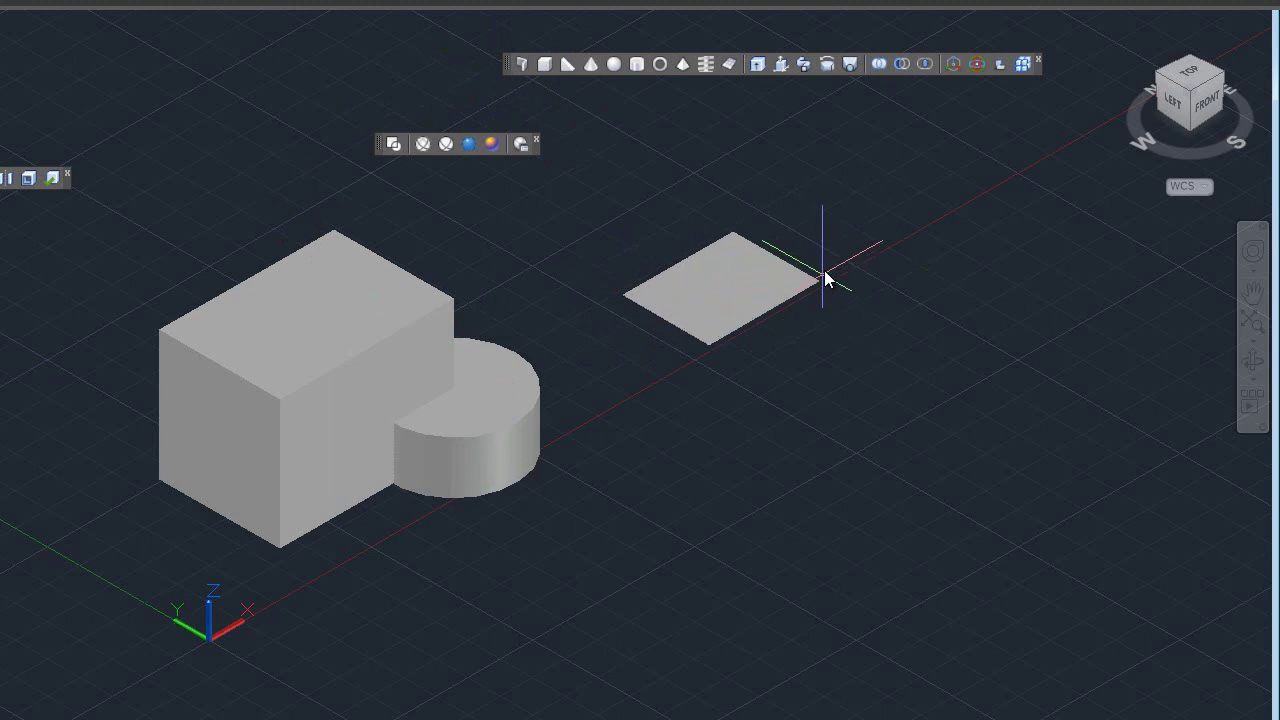
pyautogui.click(819, 282)
pyautogui.click(840, 181)
# Draw a second, taller solid cylinder behind the first box.
pyautogui.click(637, 64)
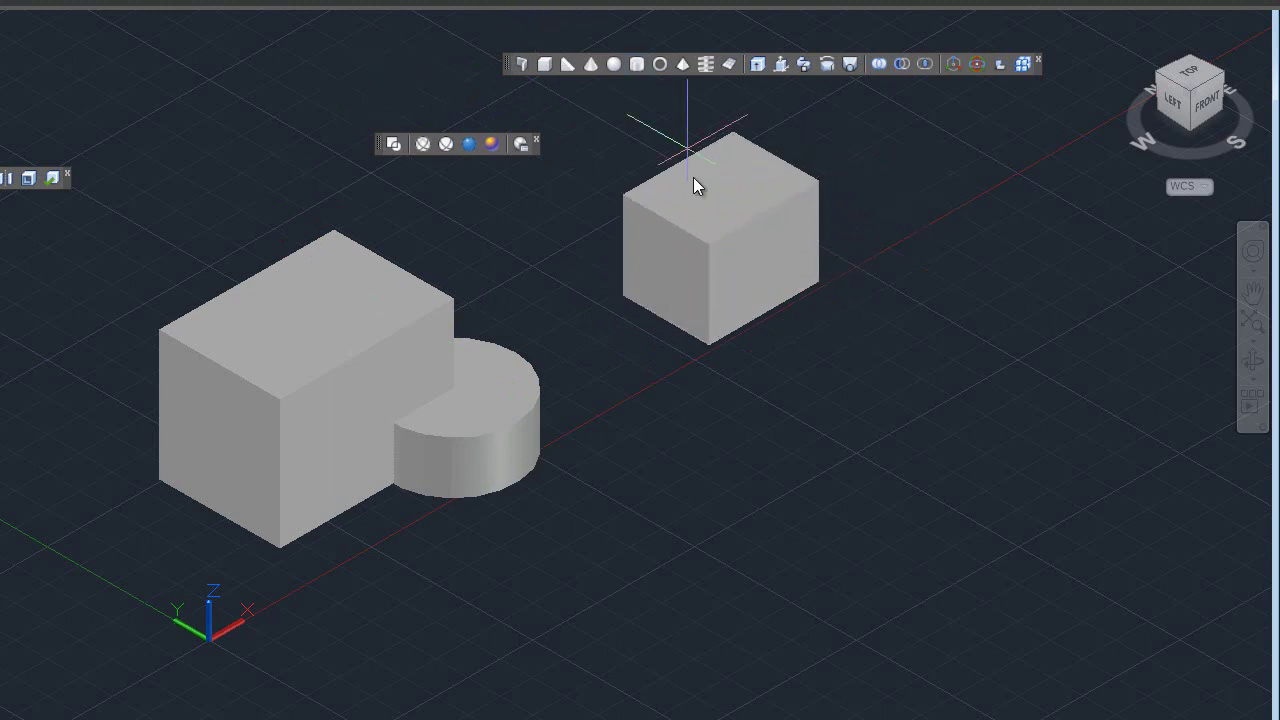
pyautogui.click(464, 201)
pyautogui.click(507, 237)
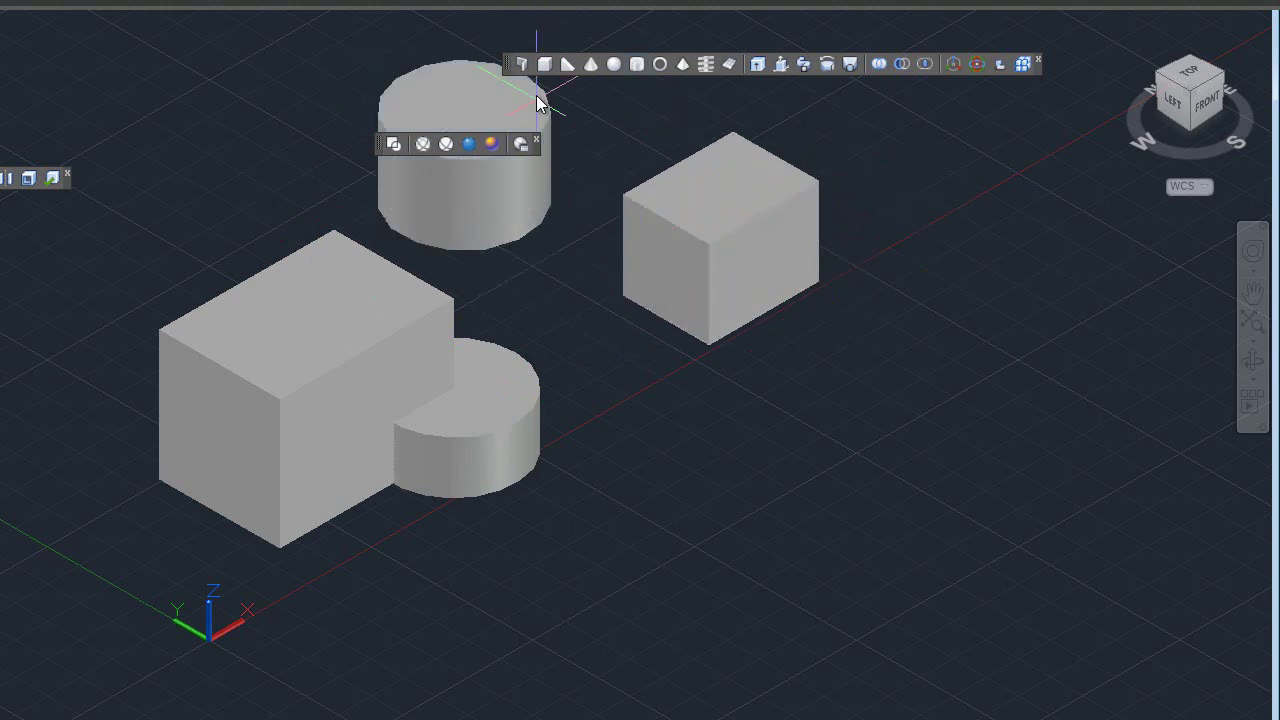
pyautogui.click(536, 91)
# Draw a solid sphere away from the other solids, beyond the far side of the first box.
pyautogui.click(614, 64)
pyautogui.click(122, 137)
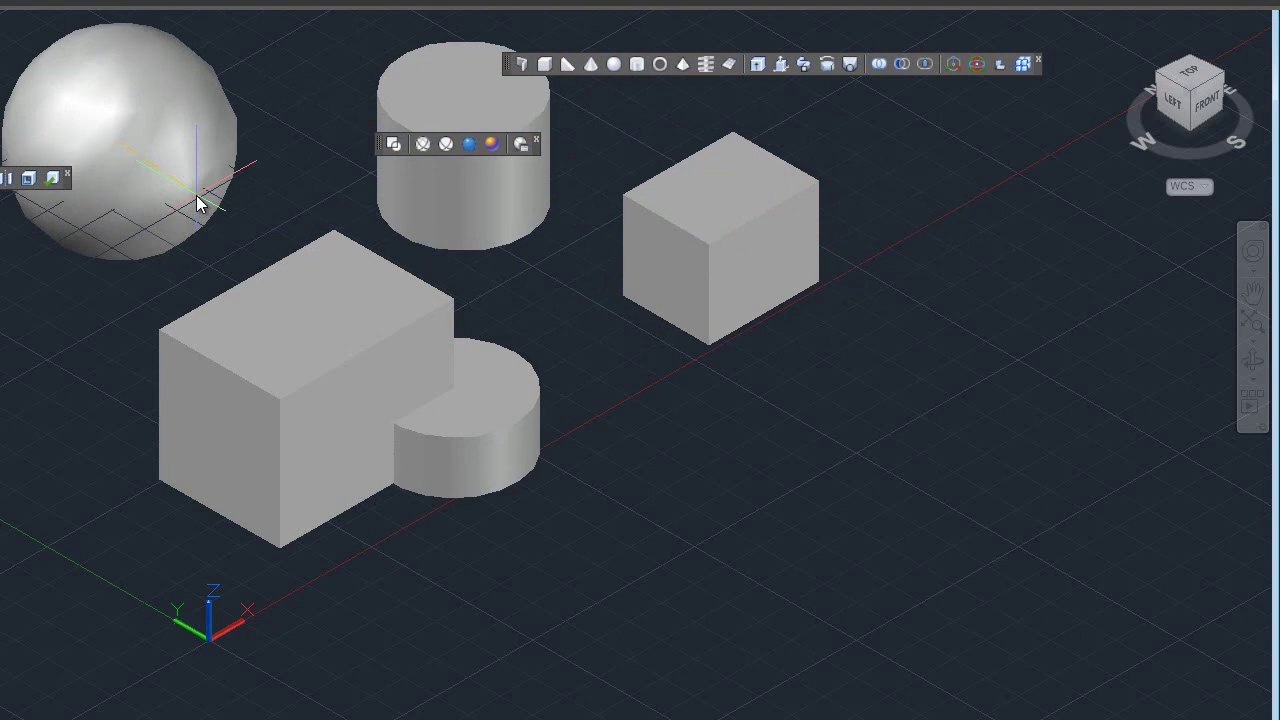
pyautogui.press('Return')
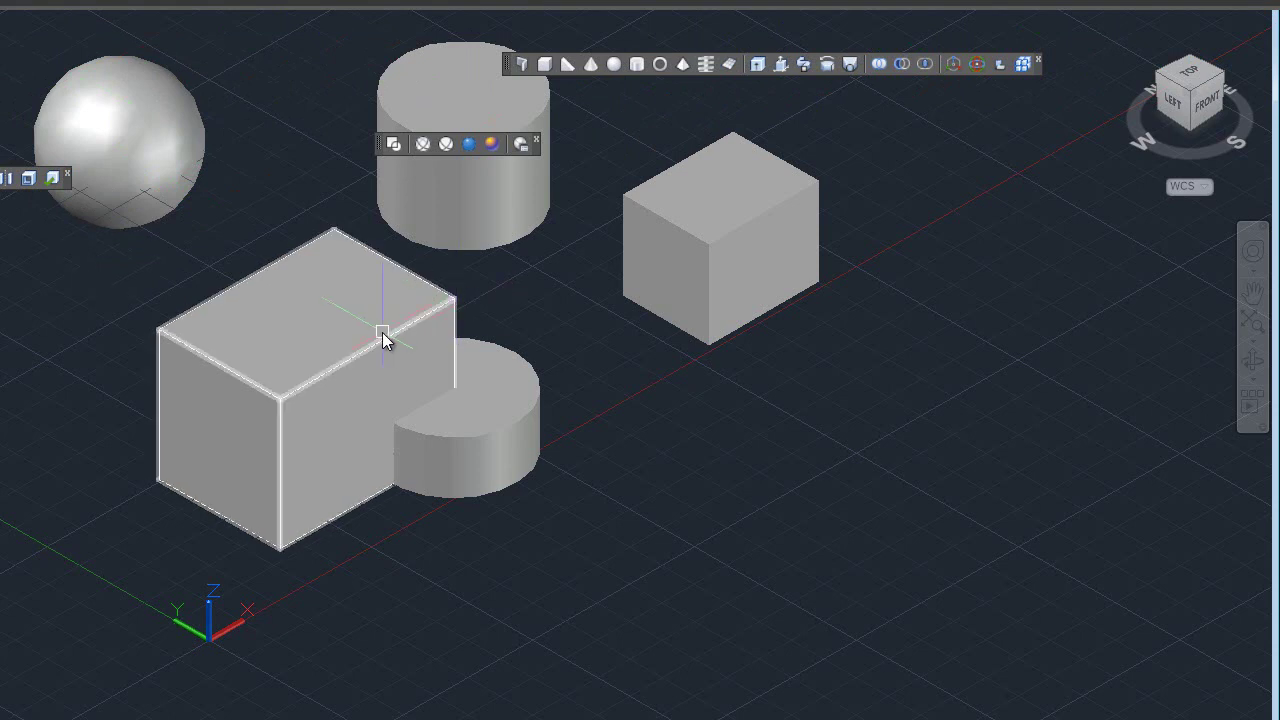
# Combine the large box and the overlapping short cylinder into one solid with Union.
pyautogui.moveTo(382, 332)
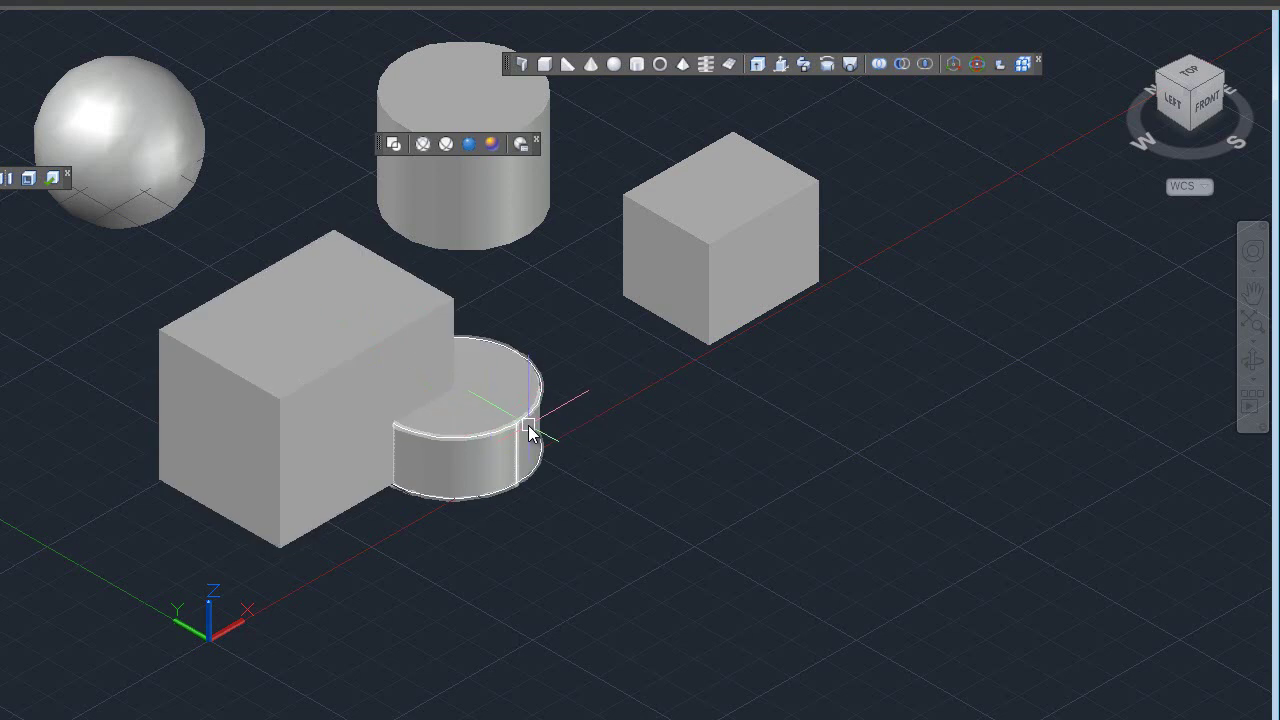
pyautogui.click(528, 425)
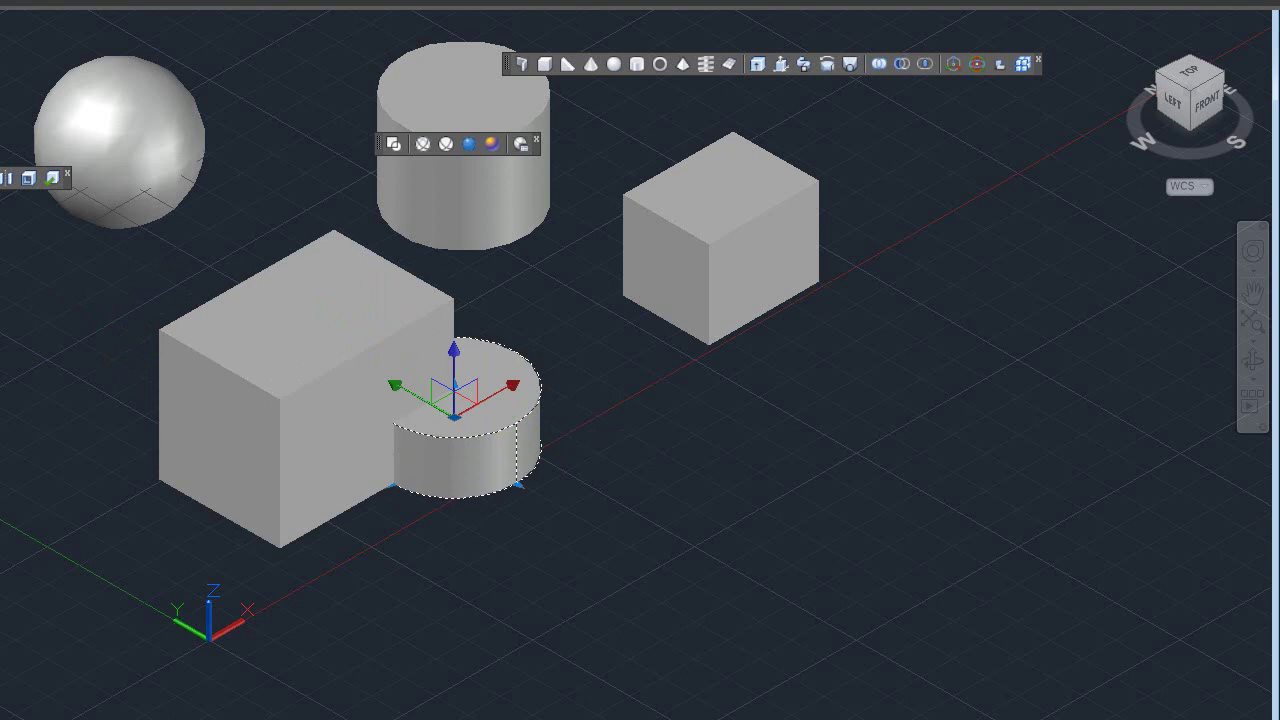
pyautogui.press('Escape')
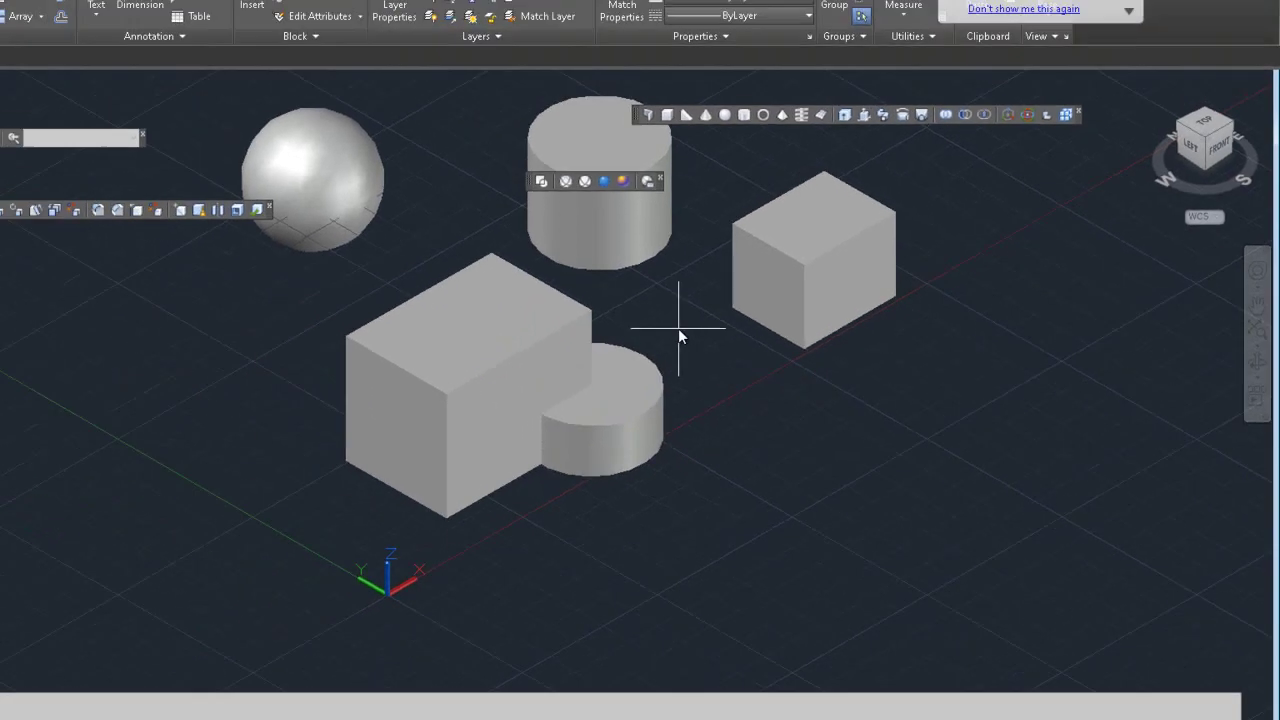
pyautogui.click(560, 332)
pyautogui.click(238, 483)
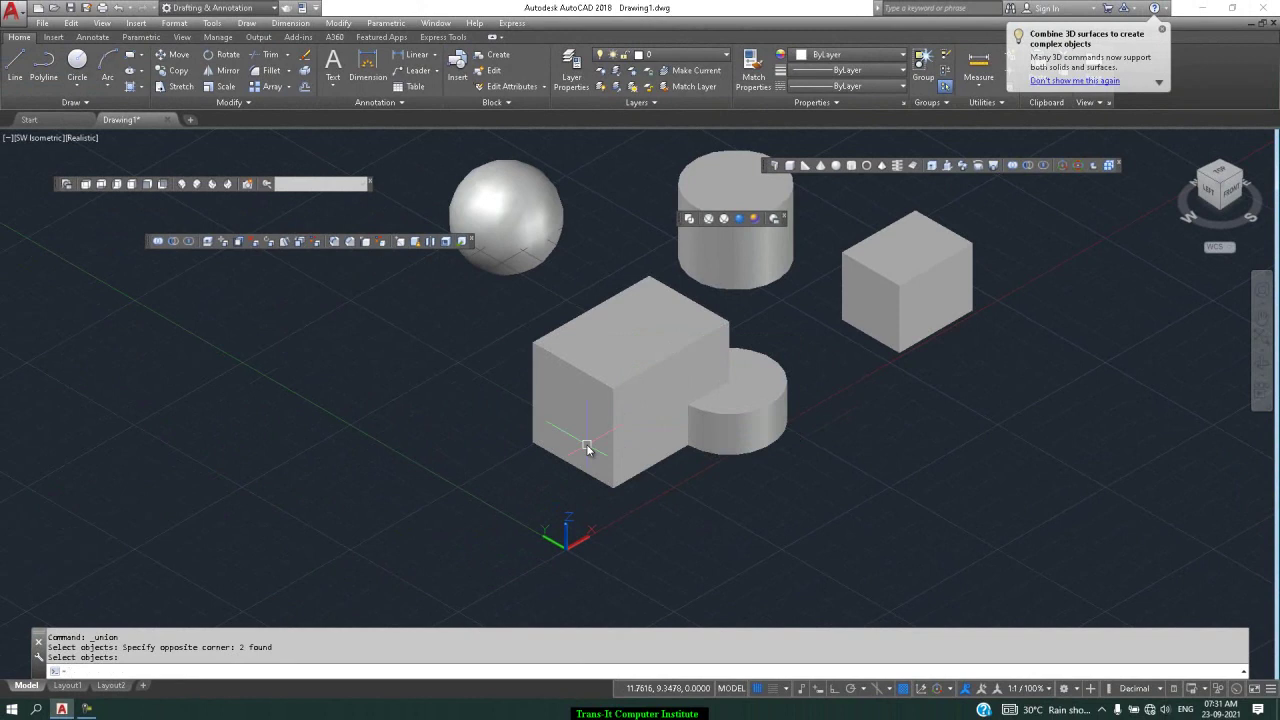
pyautogui.press('Return')
pyautogui.click(779, 401)
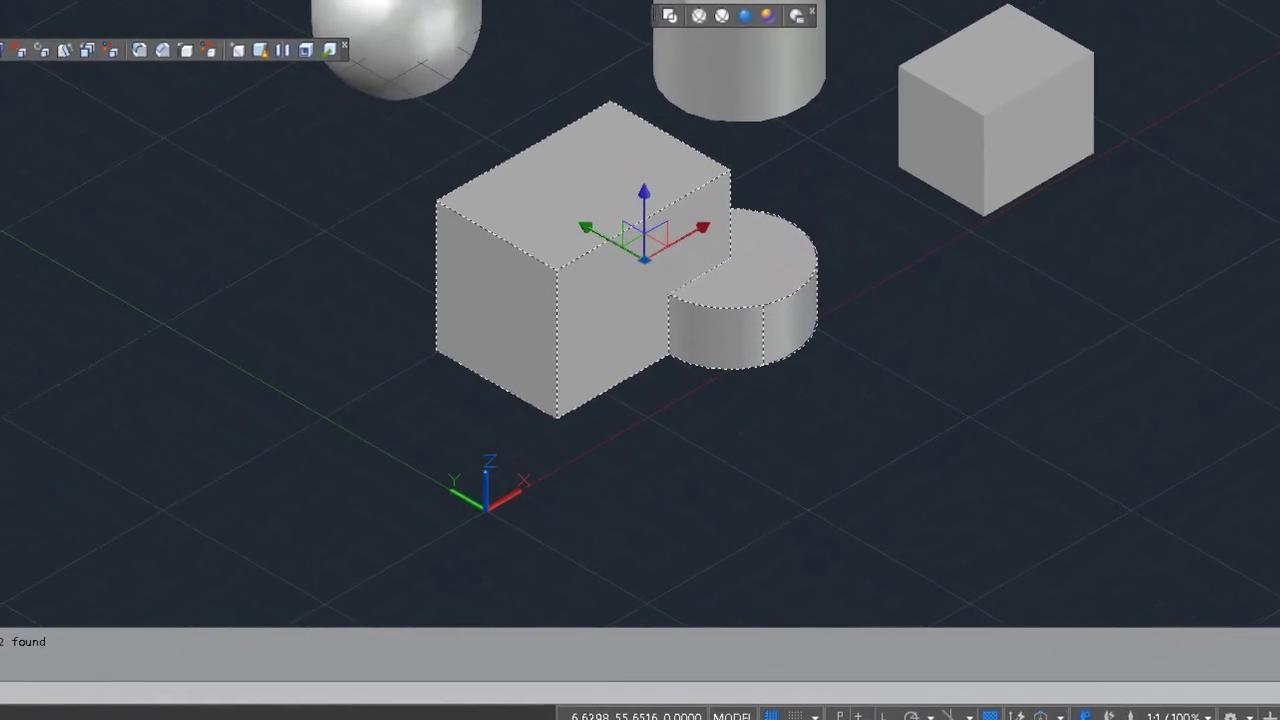
pyautogui.click(84, 206)
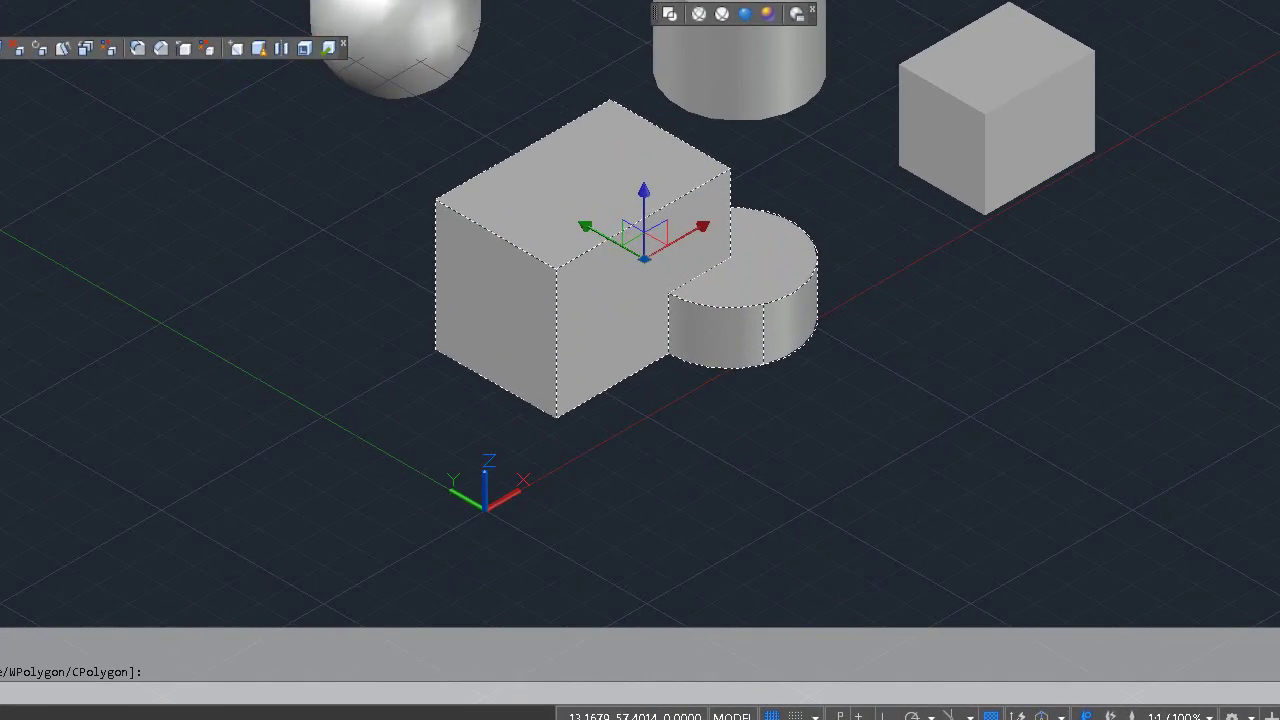
pyautogui.click(779, 107)
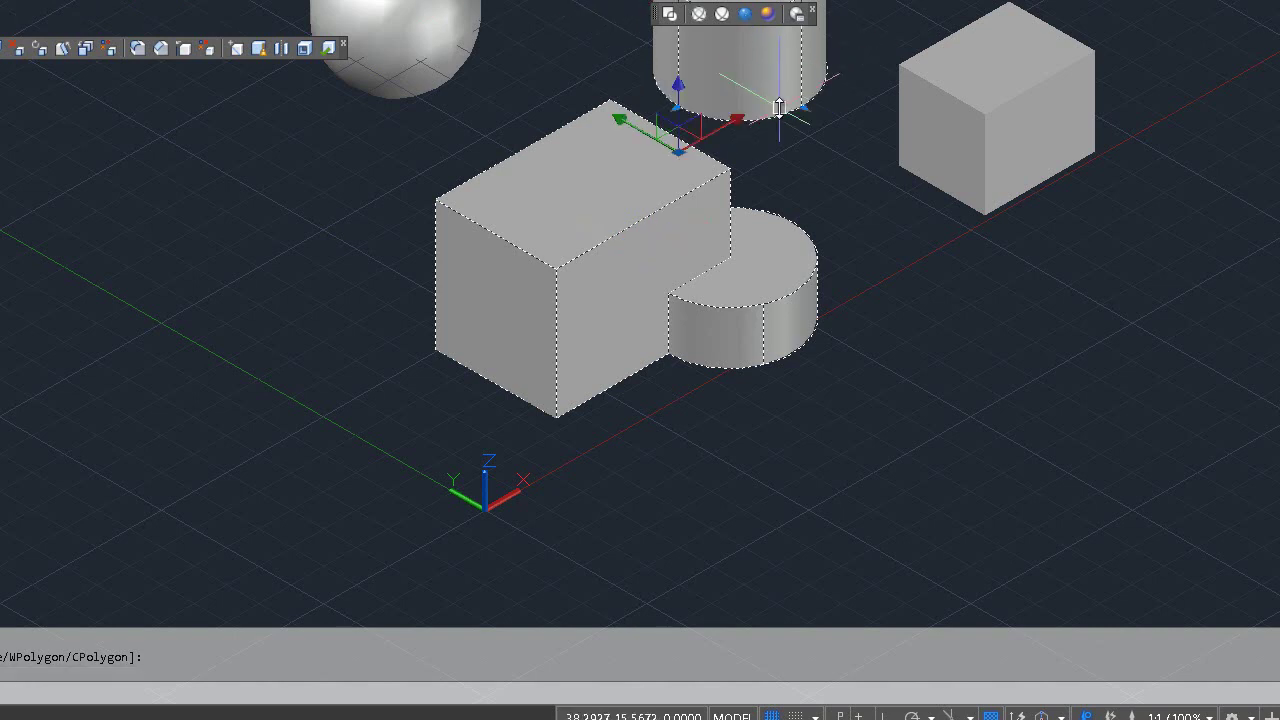
pyautogui.click(716, 137)
pyautogui.press('Escape')
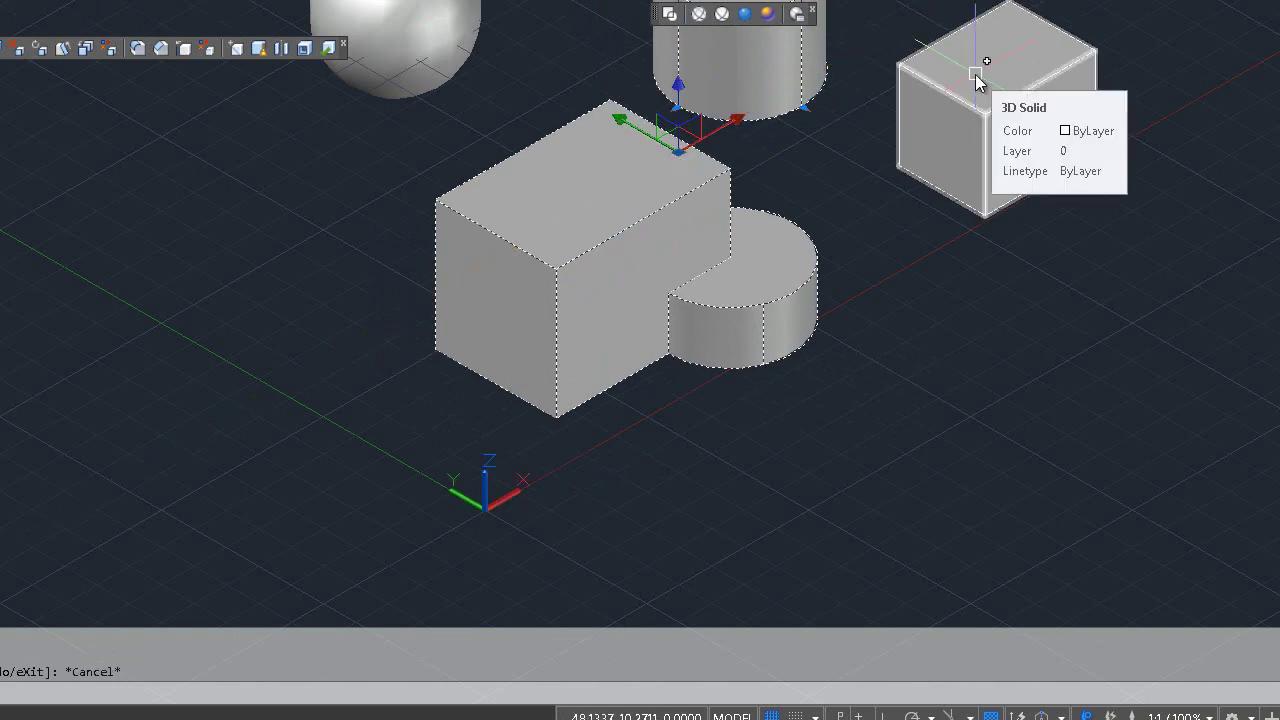
pyautogui.press('Escape')
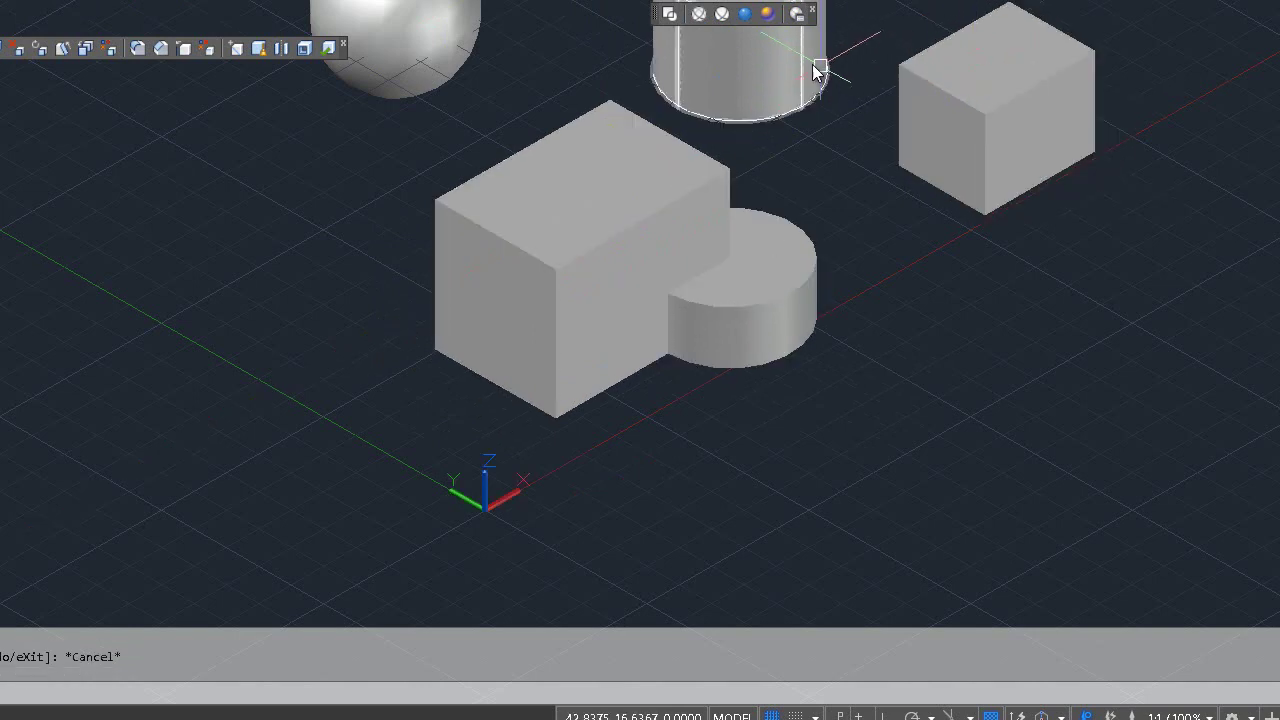
# Move the taller cylinder along its X and Y axes until it overlaps the back of the combined solid.
pyautogui.click(818, 100)
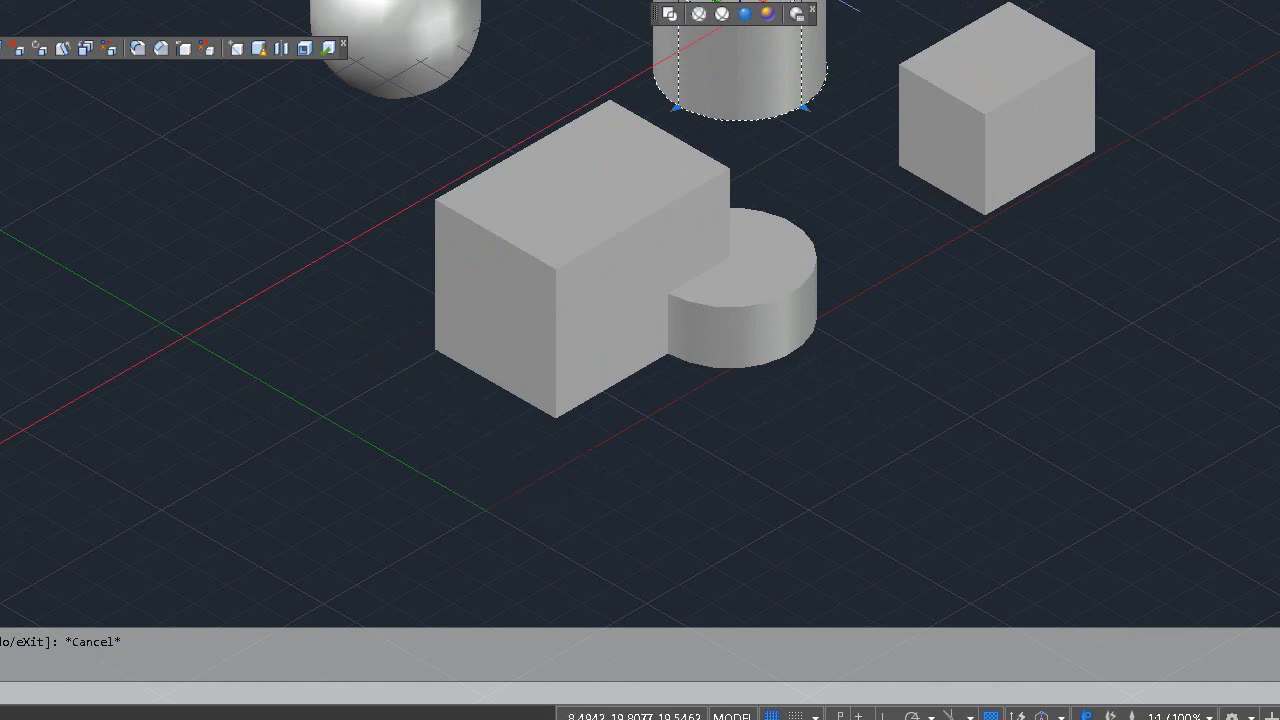
pyautogui.click(740, 76)
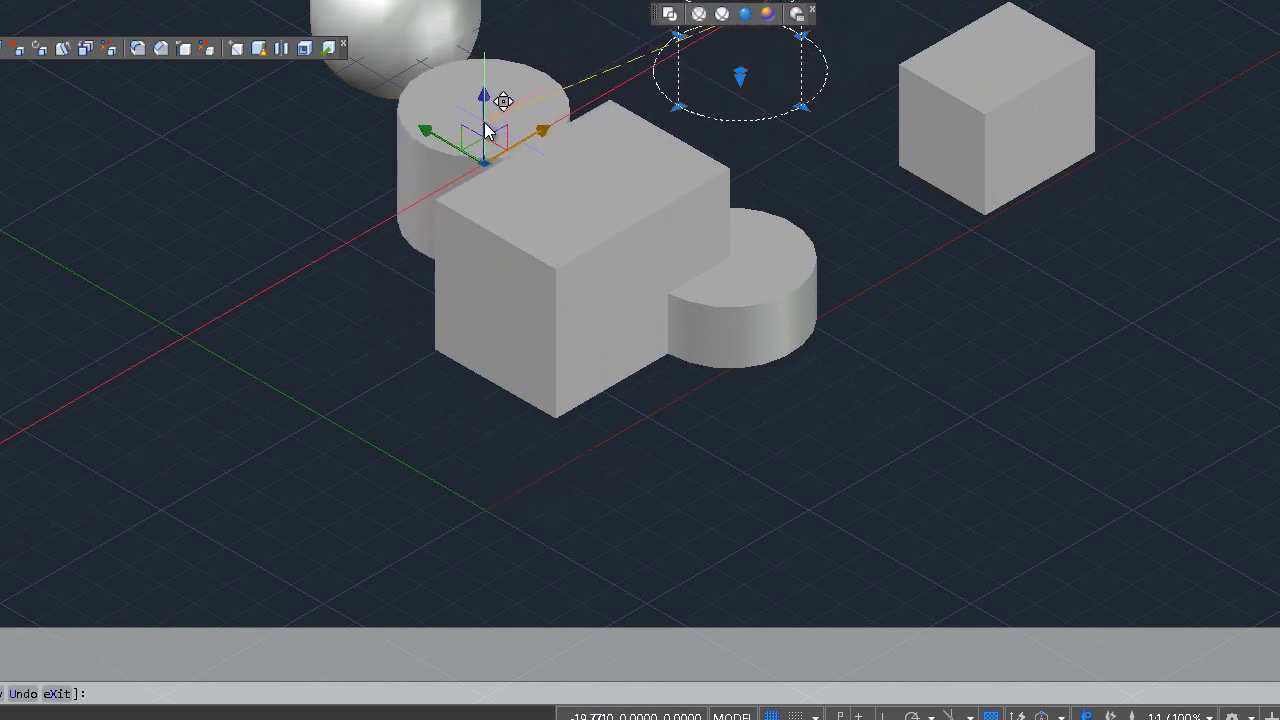
pyautogui.click(485, 130)
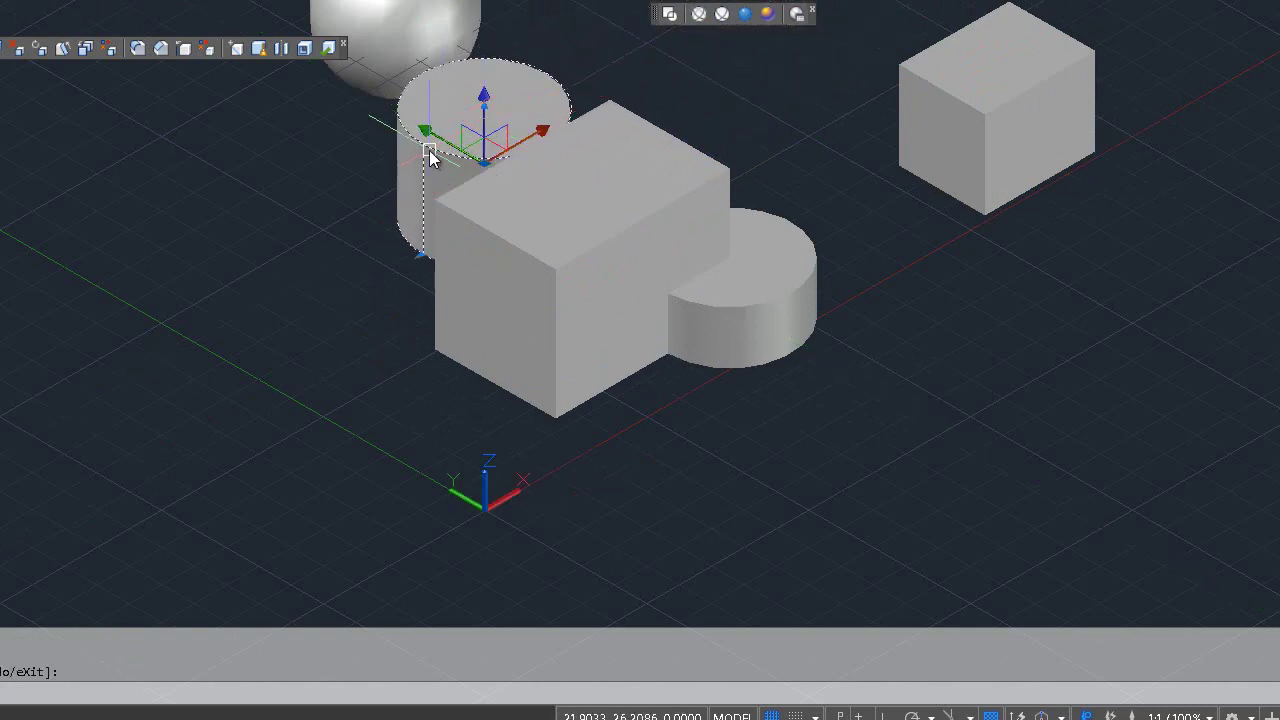
pyautogui.click(435, 139)
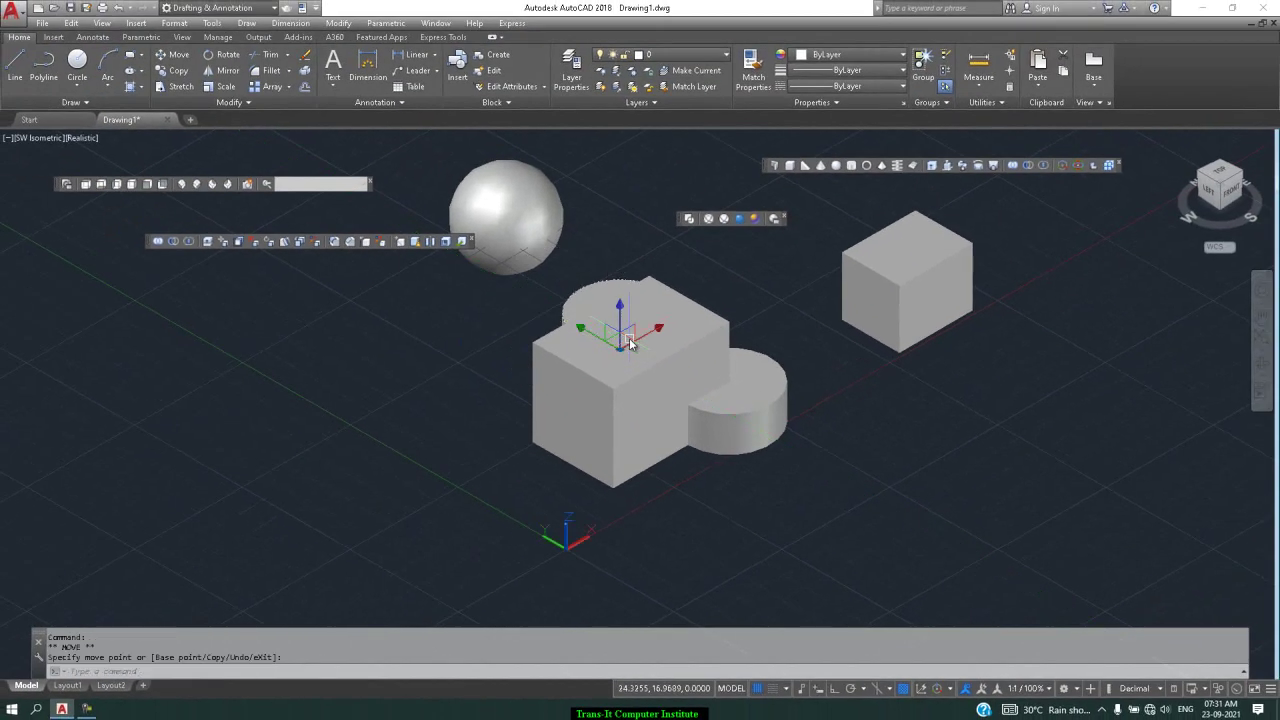
# Try to union the moved cylinder with the combined solid.
pyautogui.click(568, 302)
pyautogui.write('union')
pyautogui.press('Return')
pyautogui.click(566, 306)
pyautogui.click(580, 302)
pyautogui.press('Return')
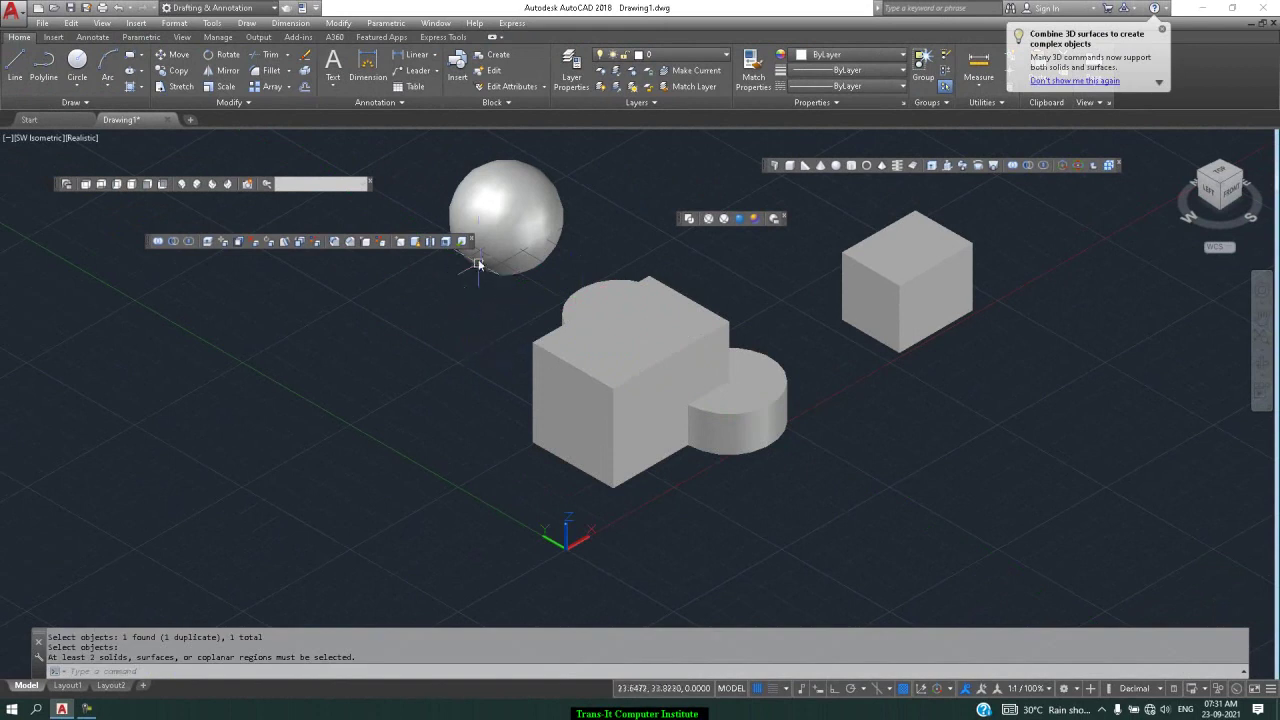
pyautogui.click(1077, 166)
pyautogui.click(589, 294)
pyautogui.click(595, 288)
pyautogui.press('Return')
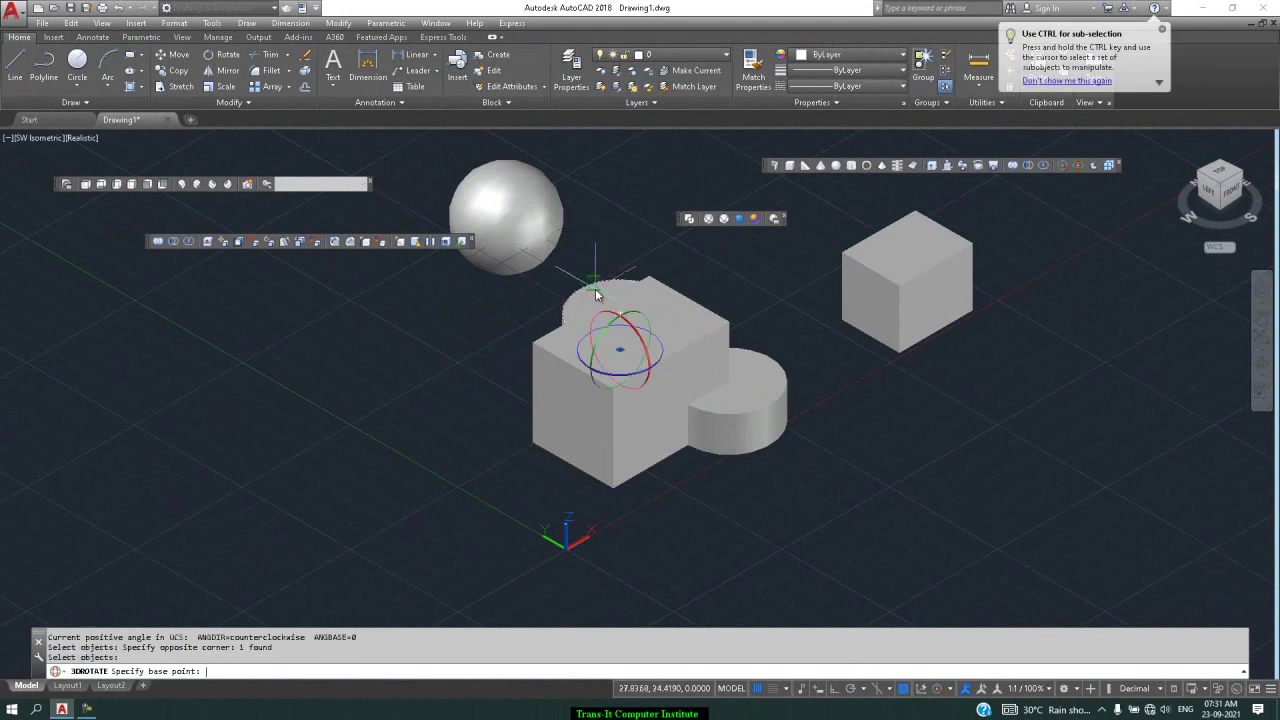
pyautogui.click(617, 376)
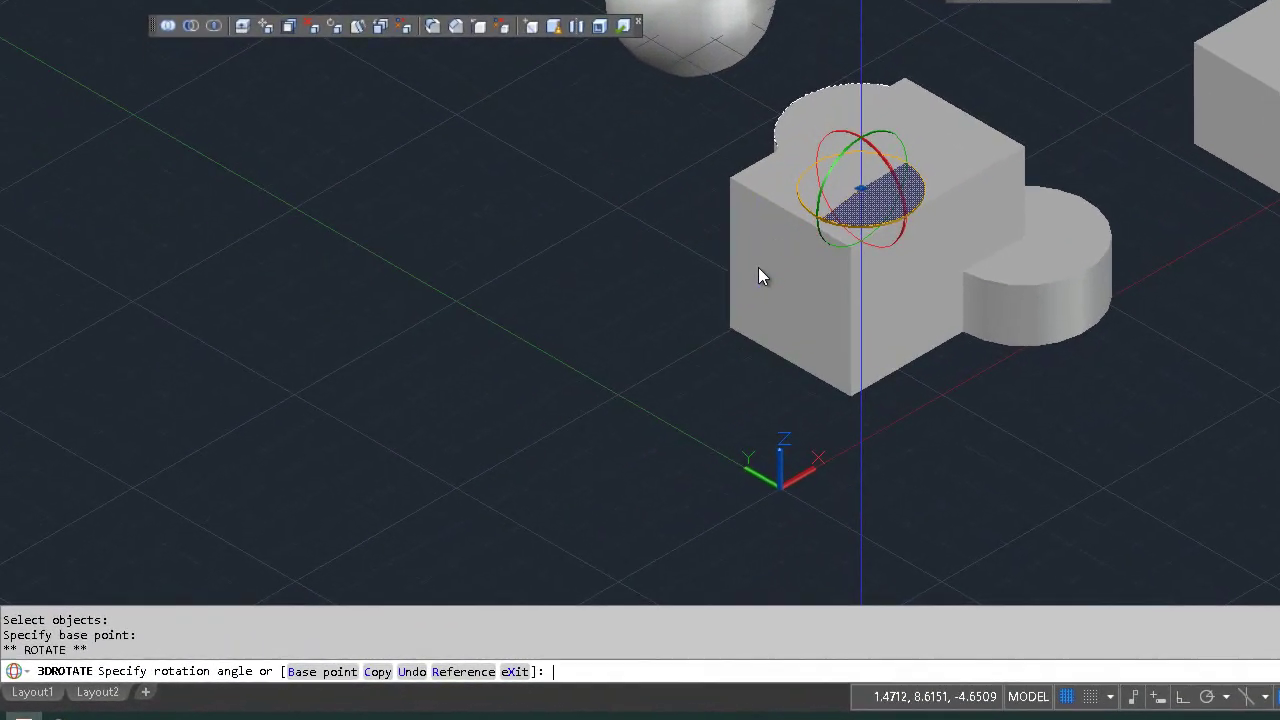
pyautogui.press('space')
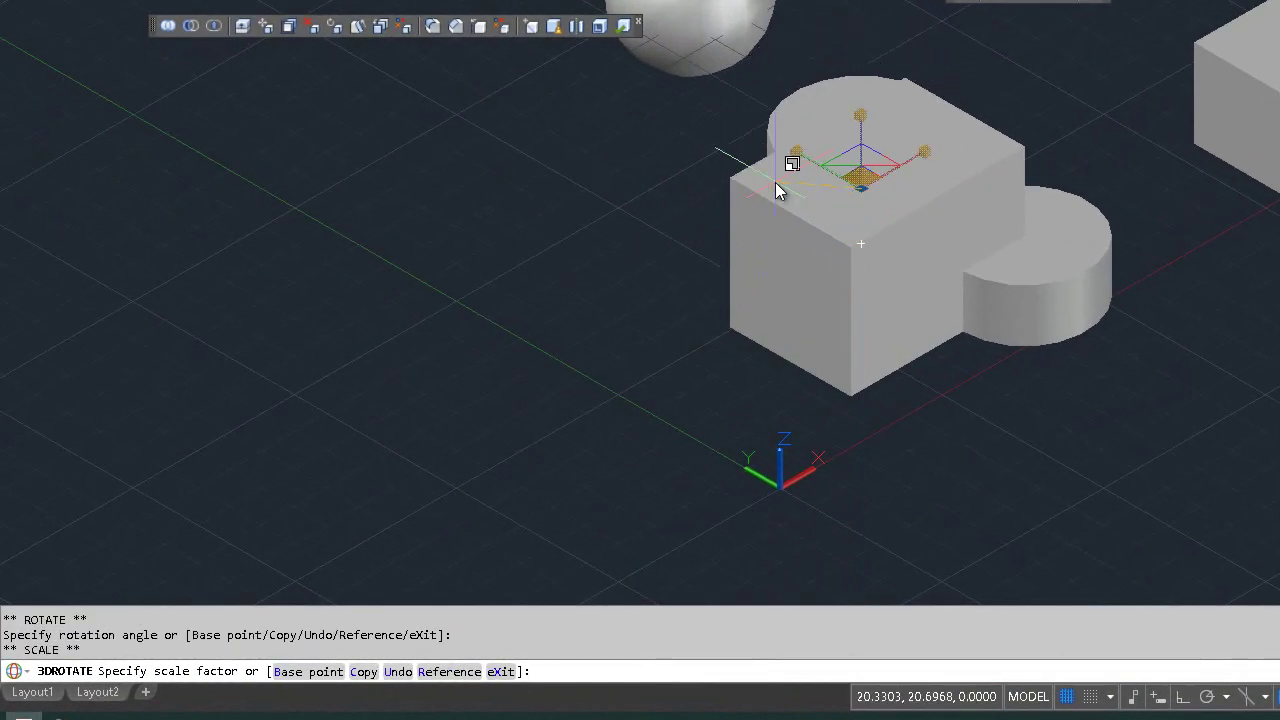
pyautogui.press('Escape')
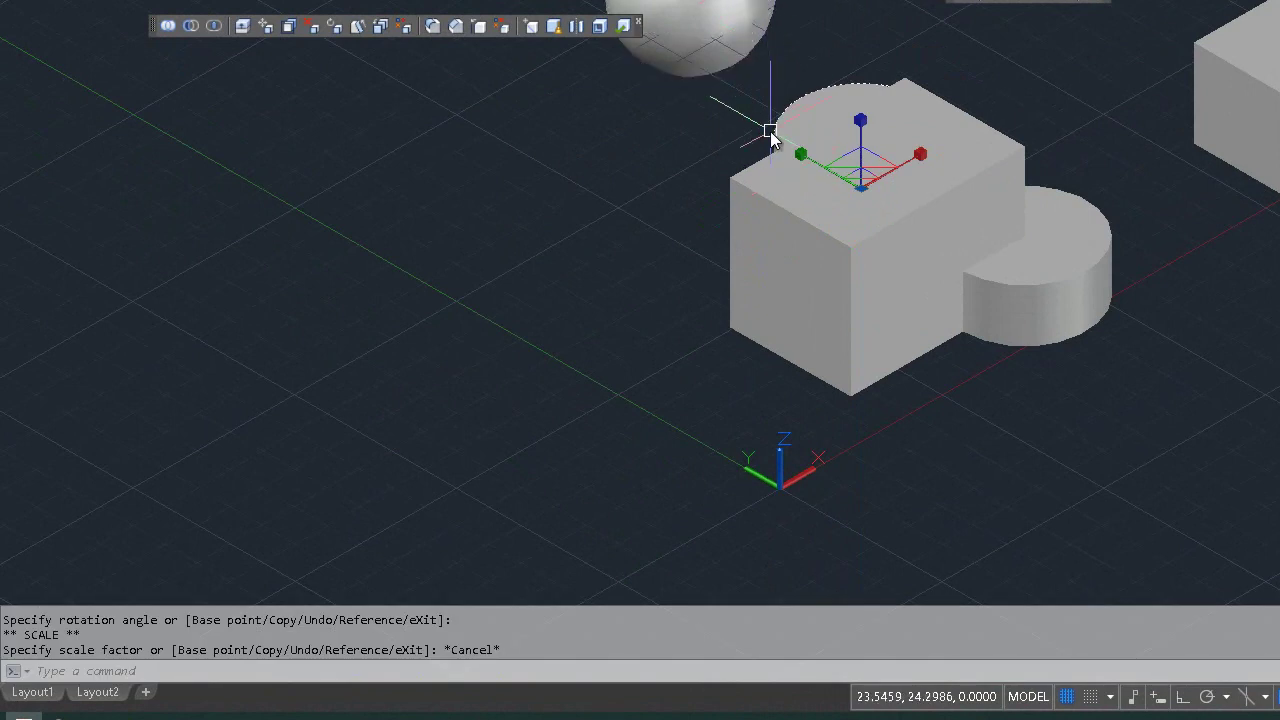
pyautogui.press('Escape')
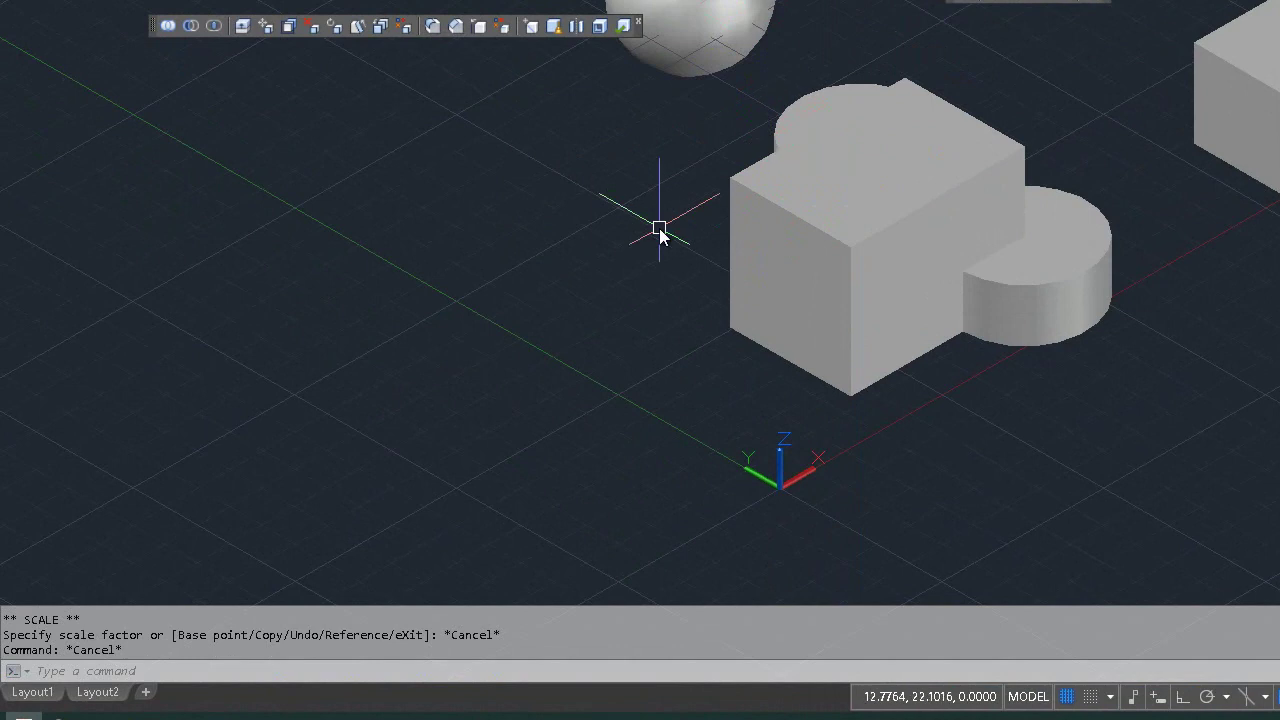
# Stretch the cylinder behind the combined solid upward until its top rises well above the box.
pyautogui.write('orbit')
pyautogui.press('Return')
pyautogui.moveTo(646, 229); pyautogui.dragTo(860, 294)
pyautogui.press('Escape')
pyautogui.click(933, 296)
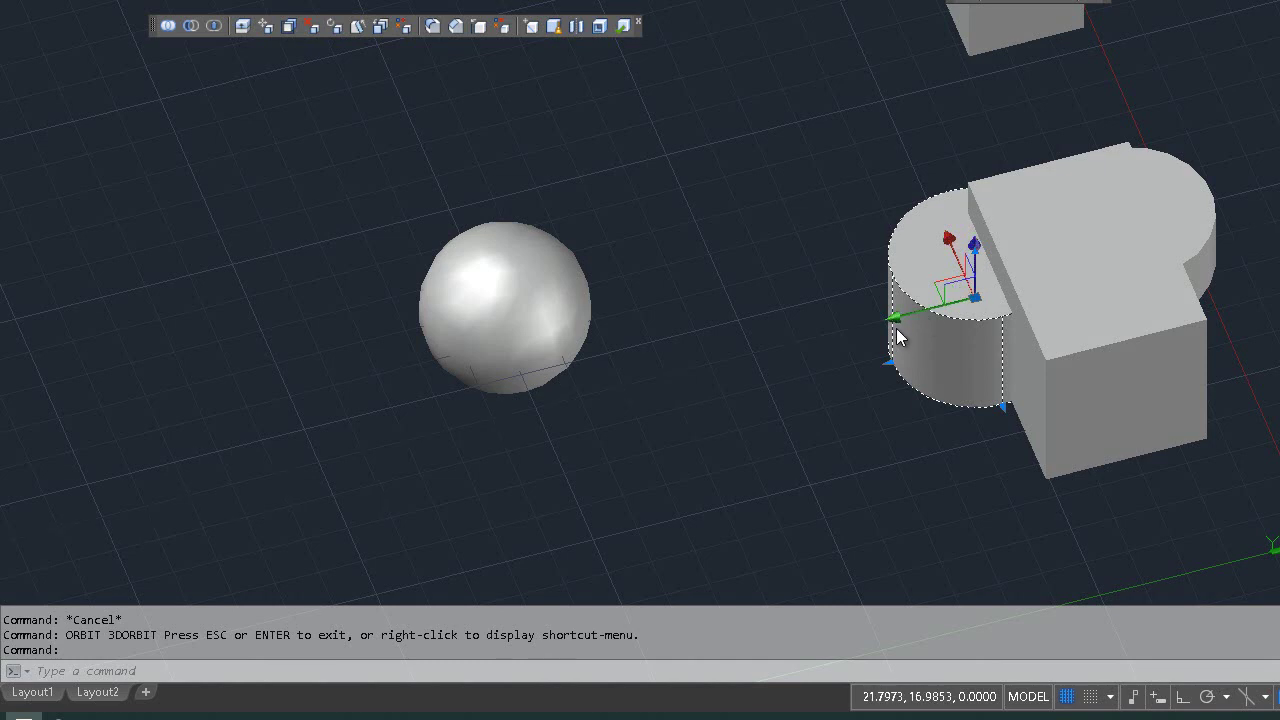
pyautogui.keyDown('shift'); pyautogui.moveTo(896, 328); pyautogui.dragTo(896, 328, button='middle'); pyautogui.keyUp('shift')
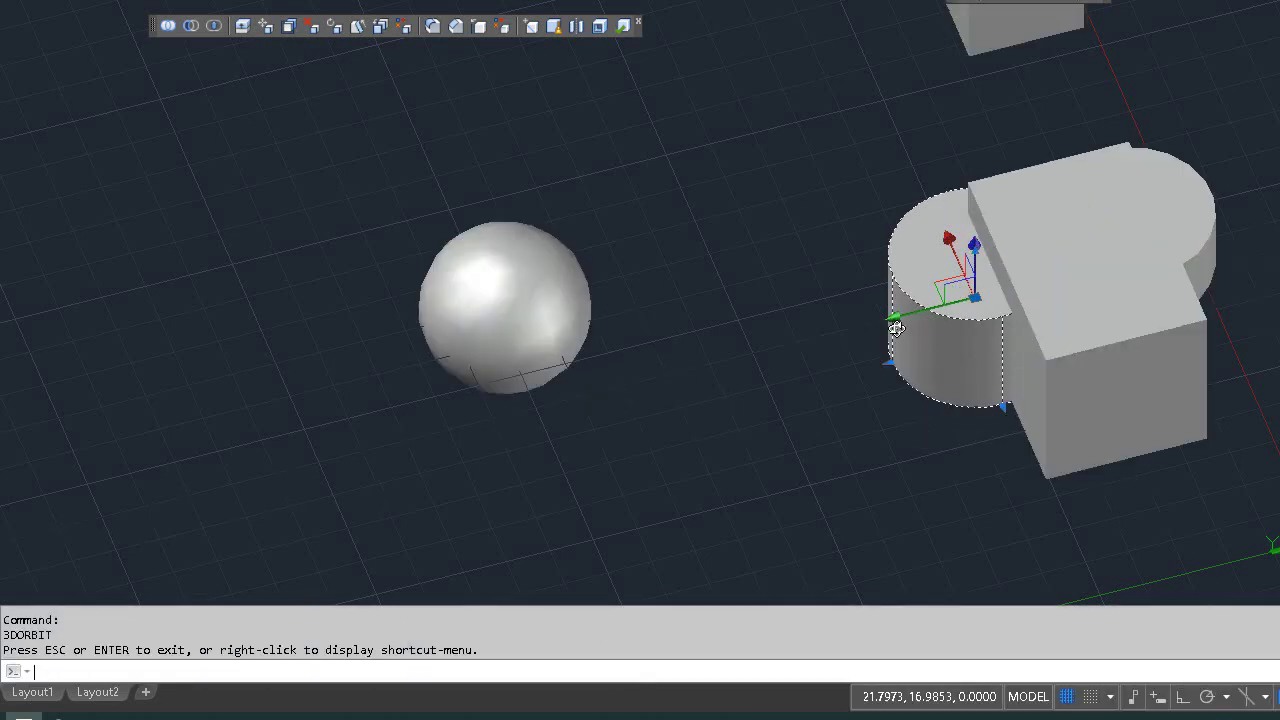
pyautogui.press('Escape')
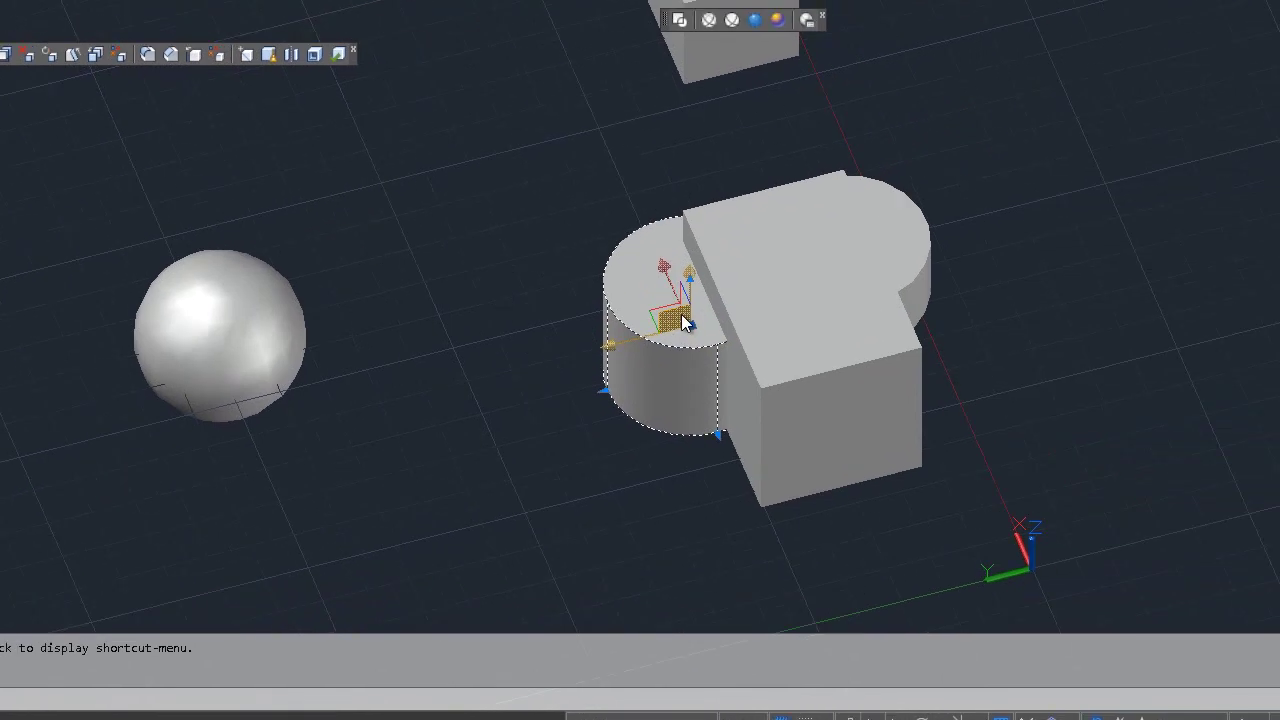
pyautogui.scroll(3, 977, 250)
pyautogui.scroll(1, 409, 308)
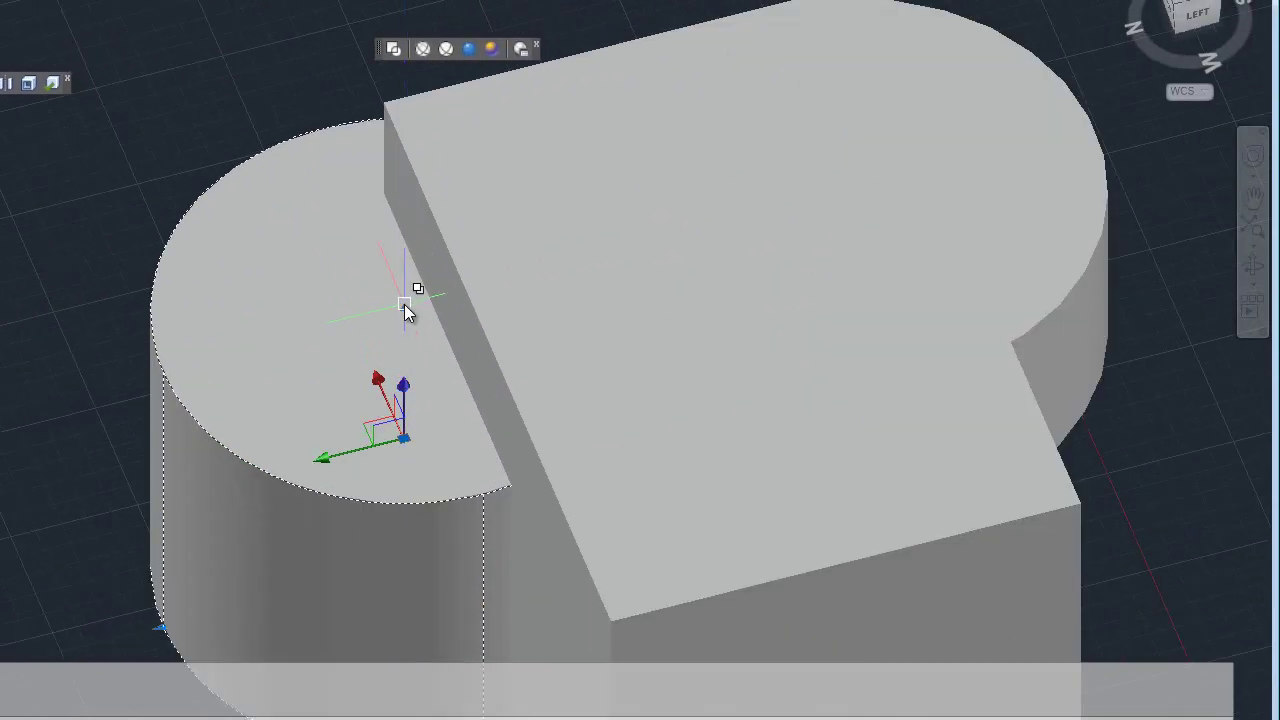
pyautogui.click(403, 304)
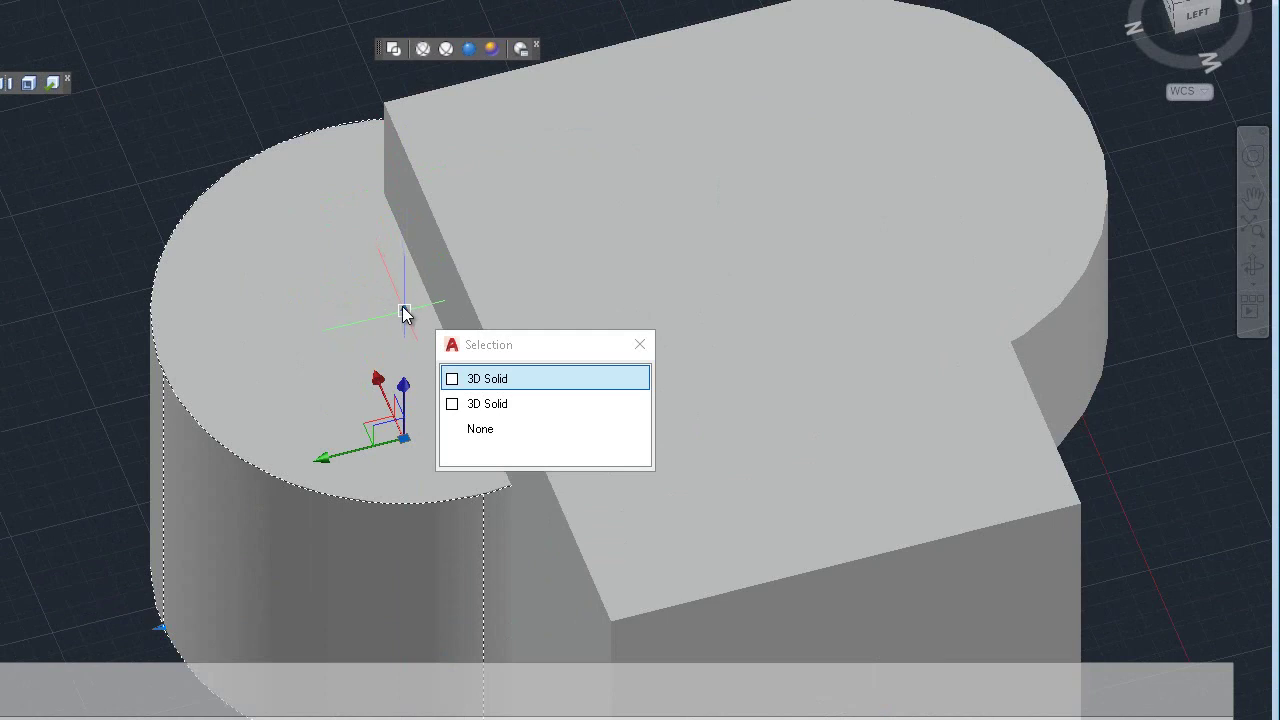
pyautogui.click(403, 309)
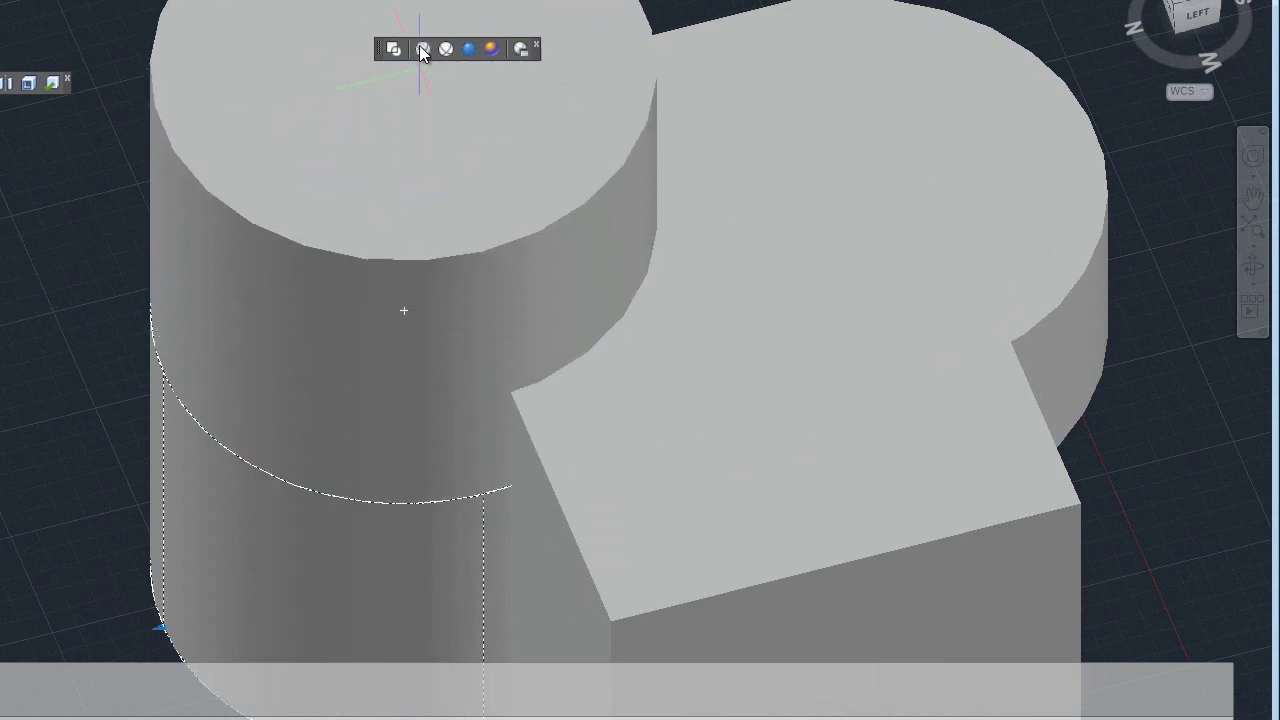
pyautogui.click(418, 8)
# Move the heightened cylinder along its Y and X axes until it stands inside the box portion of the combined solid.
pyautogui.click(374, 200)
pyautogui.scroll(-5, 374, 200)
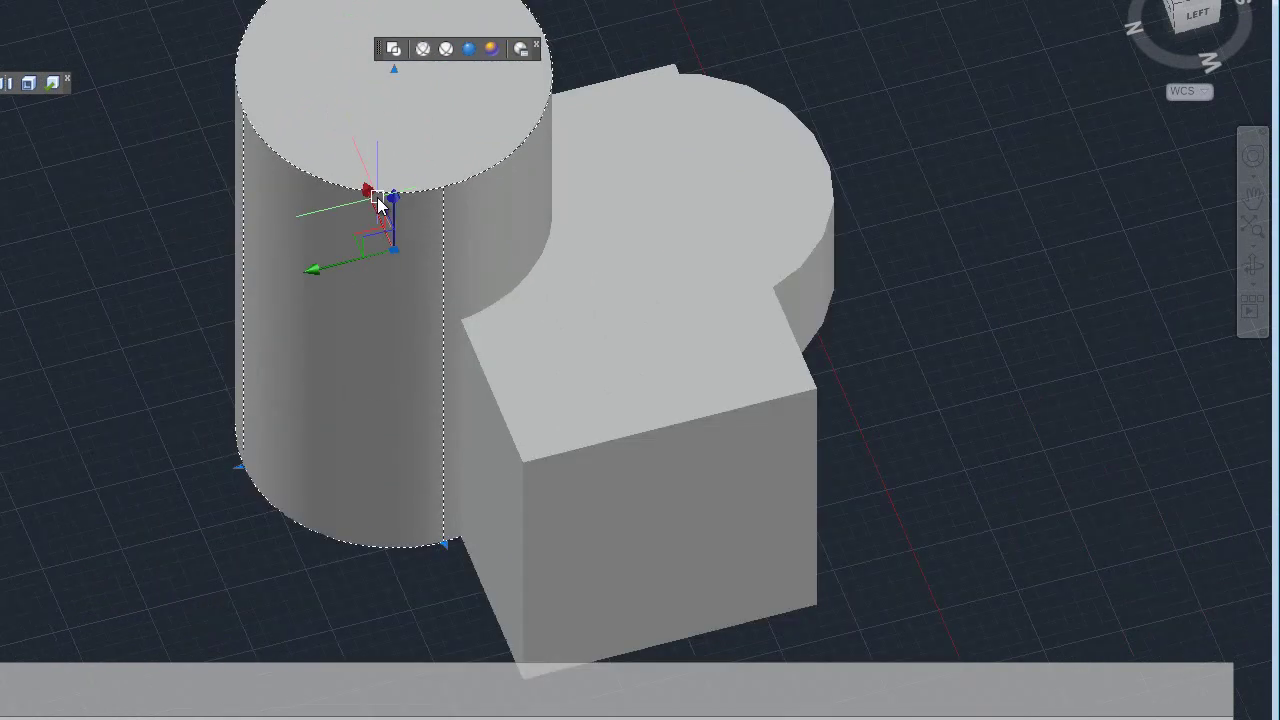
pyautogui.click(315, 247)
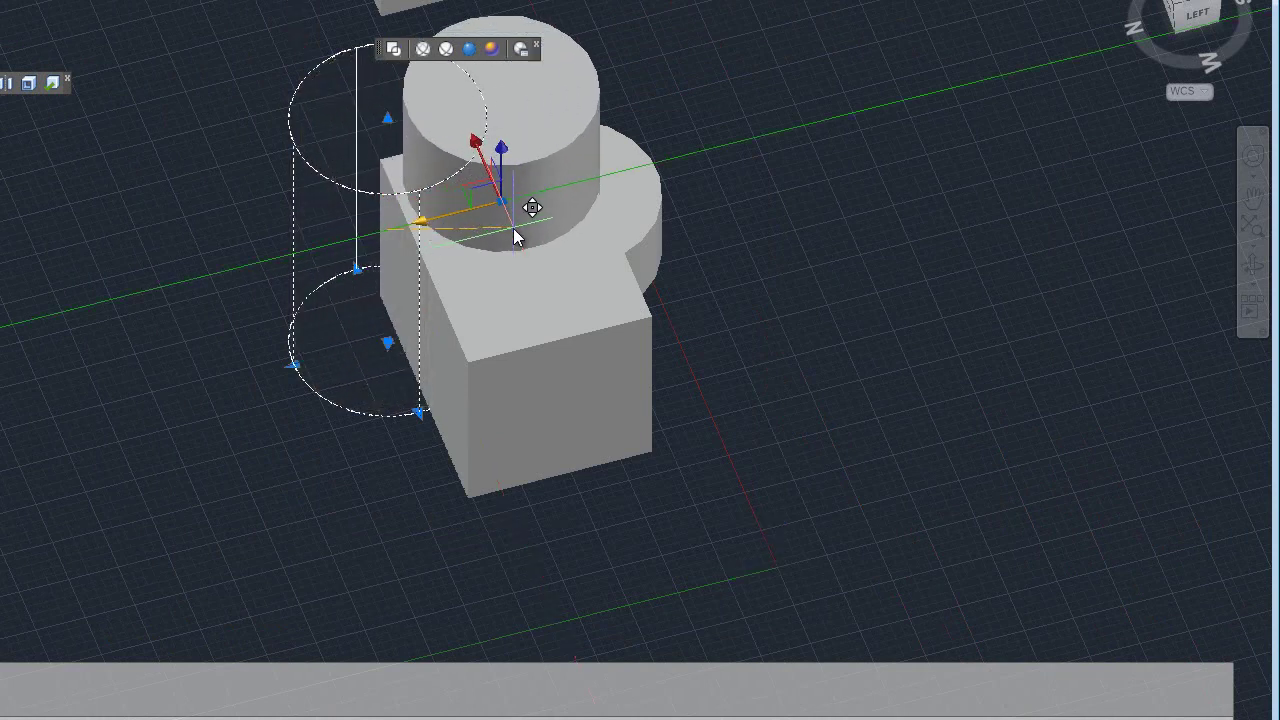
pyautogui.click(513, 228)
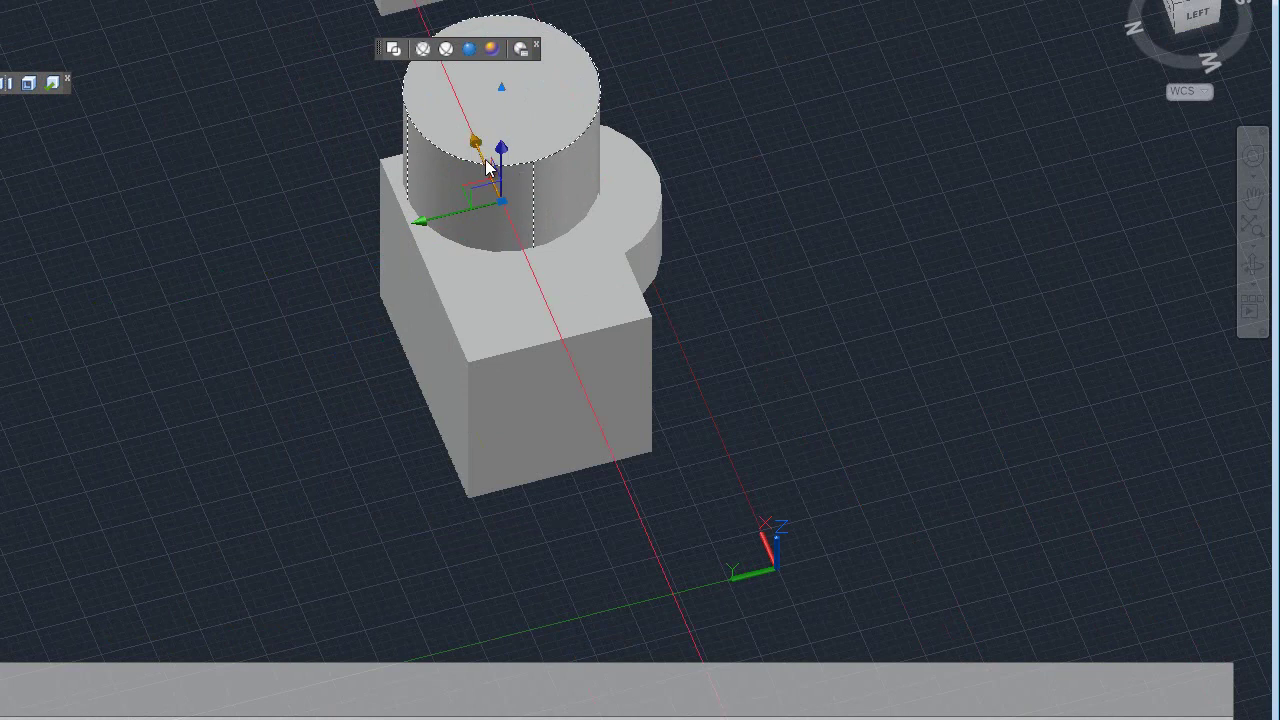
pyautogui.click(481, 152)
pyautogui.click(527, 238)
pyautogui.press('Escape')
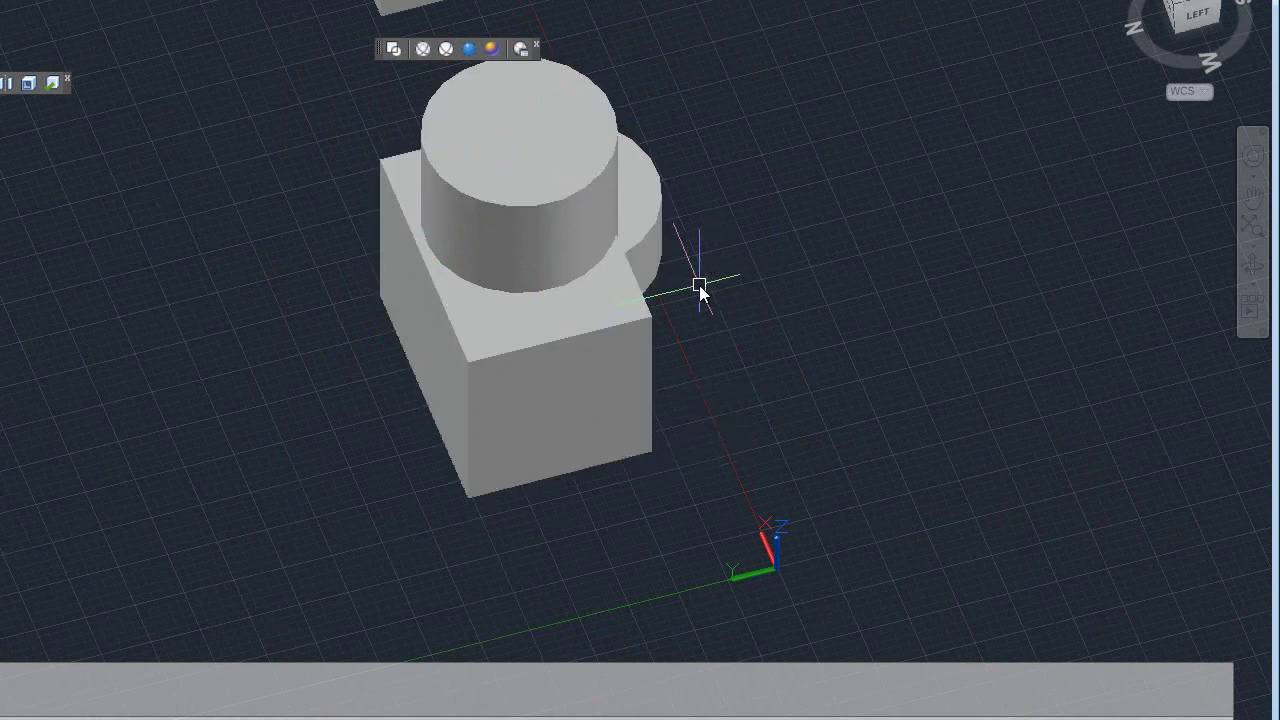
# From an orbited view, shift the tall cylinder slightly along its Y axis towards the short cylinder.
pyautogui.write('o')
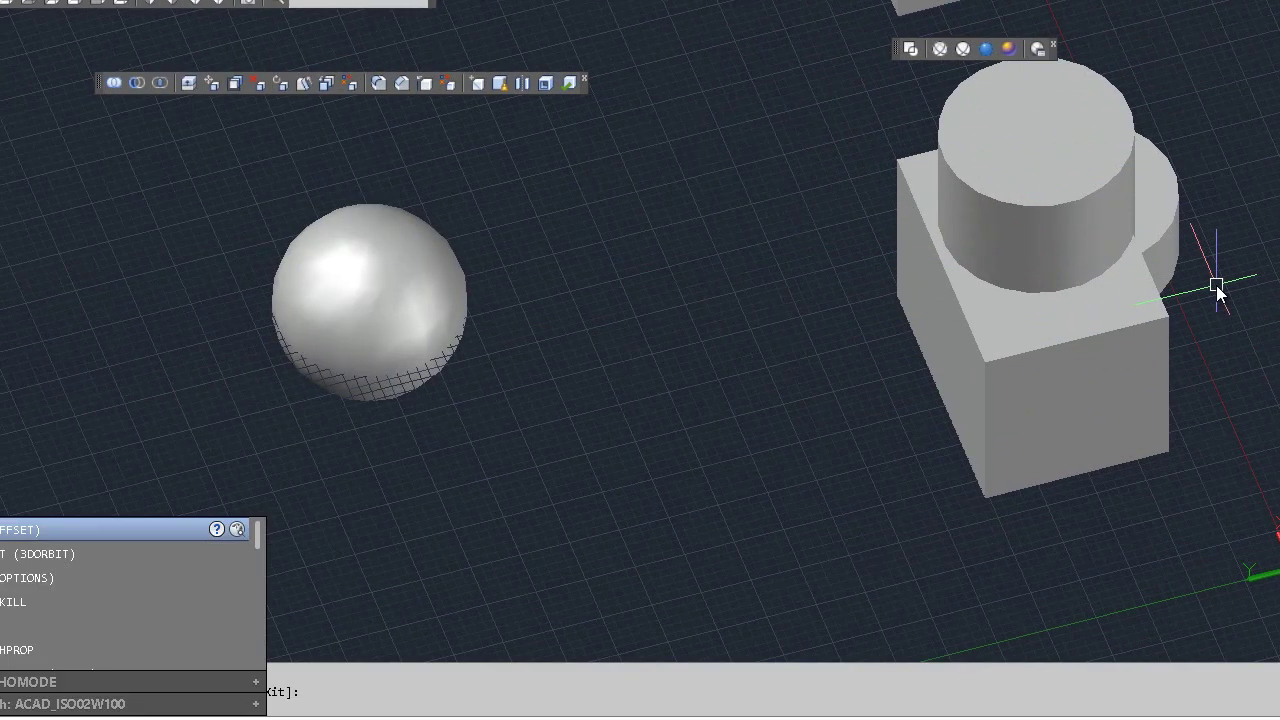
pyautogui.write('rbit')
pyautogui.press('Return')
pyautogui.moveTo(1216, 286); pyautogui.dragTo(997, 333)
pyautogui.moveTo(496, 278); pyautogui.dragTo(560, 279)
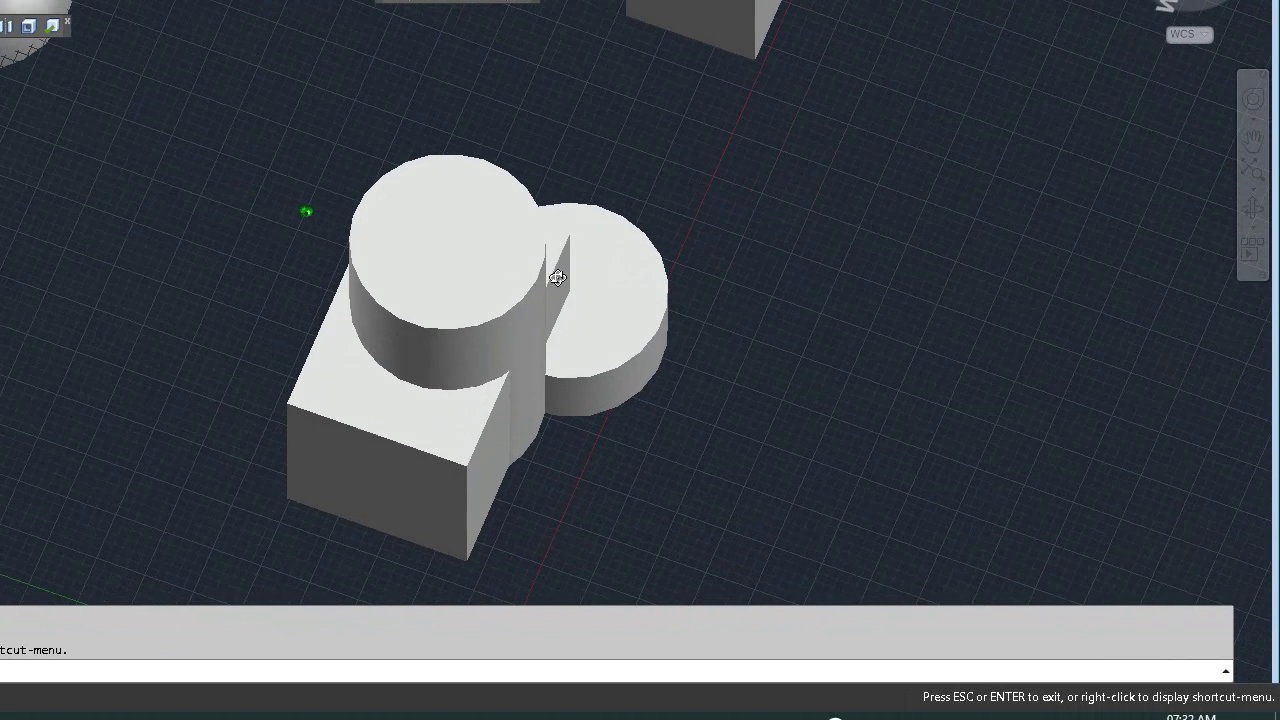
pyautogui.press('Escape')
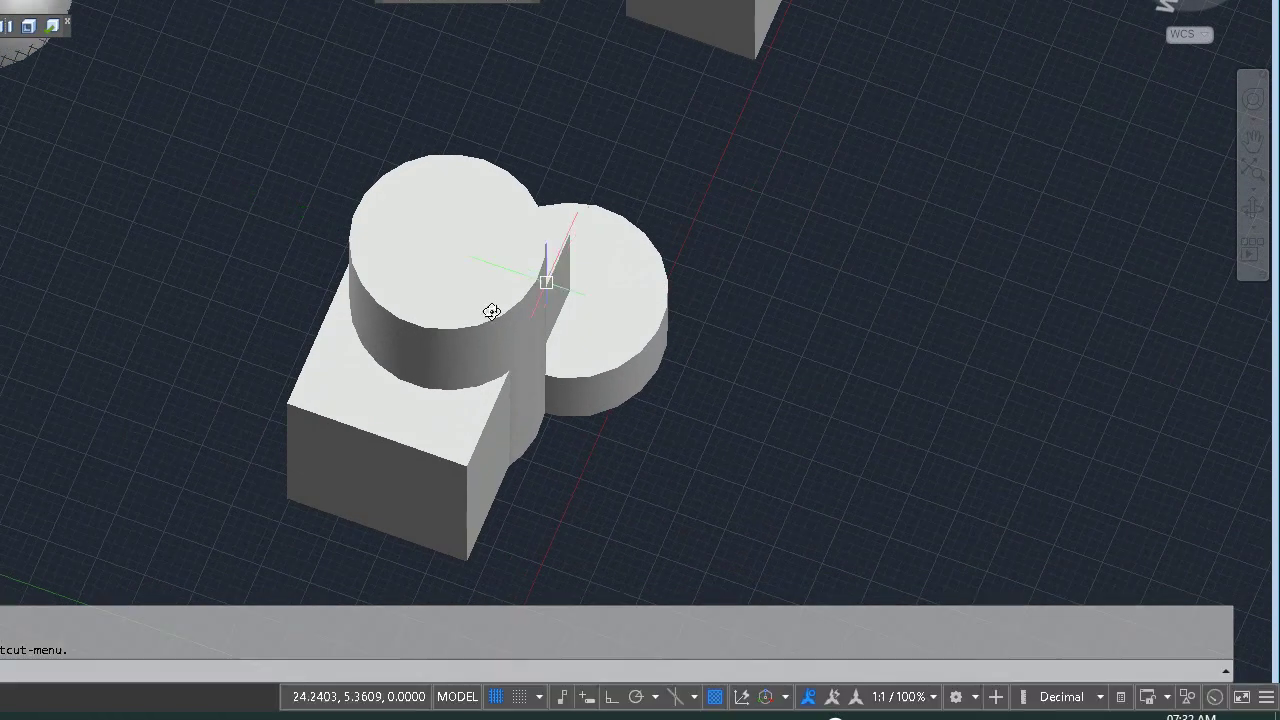
pyautogui.click(518, 366)
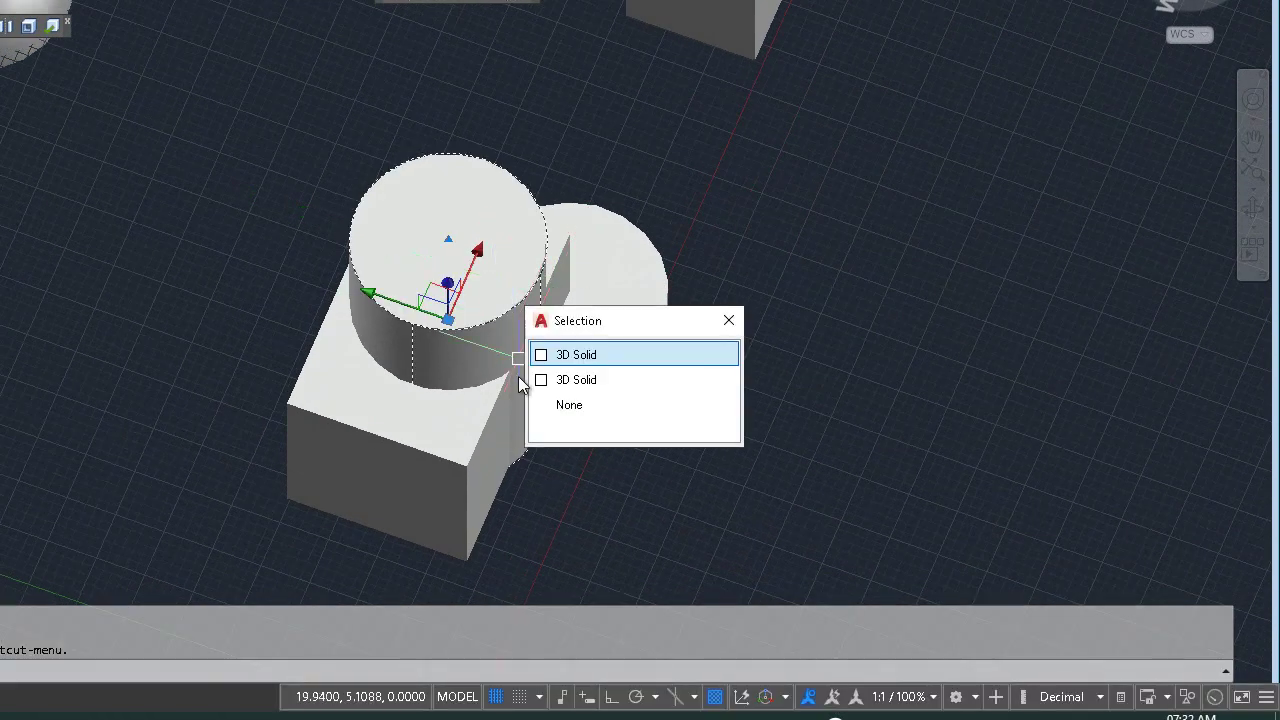
pyautogui.click(380, 302)
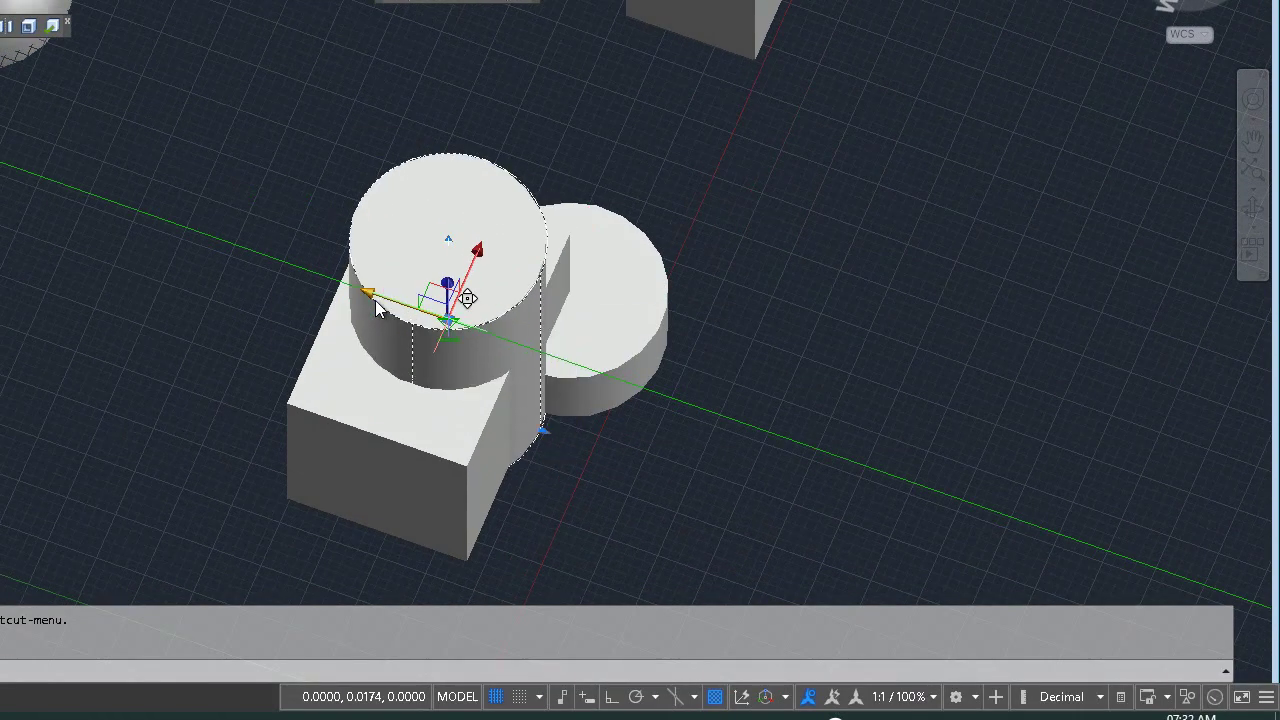
pyautogui.click(437, 323)
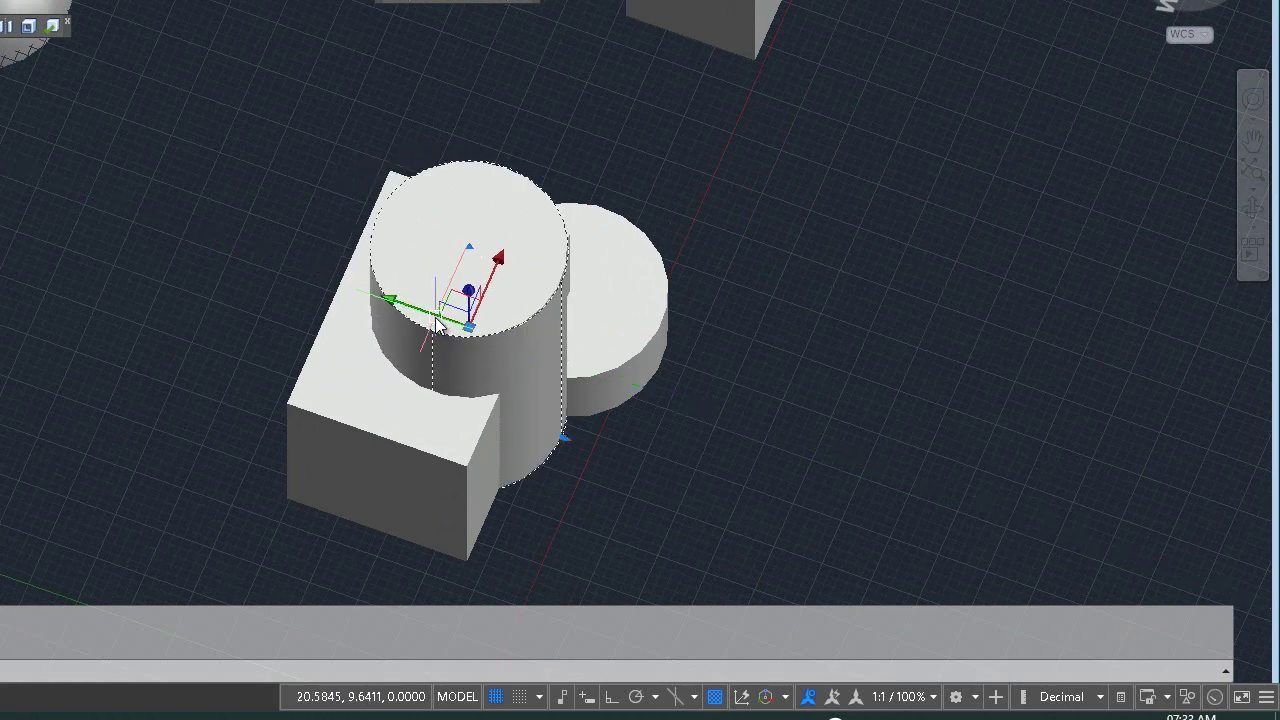
# Move the tall cylinder back along its Y axis until its edge lines up with the box's side face.
pyautogui.click(418, 315)
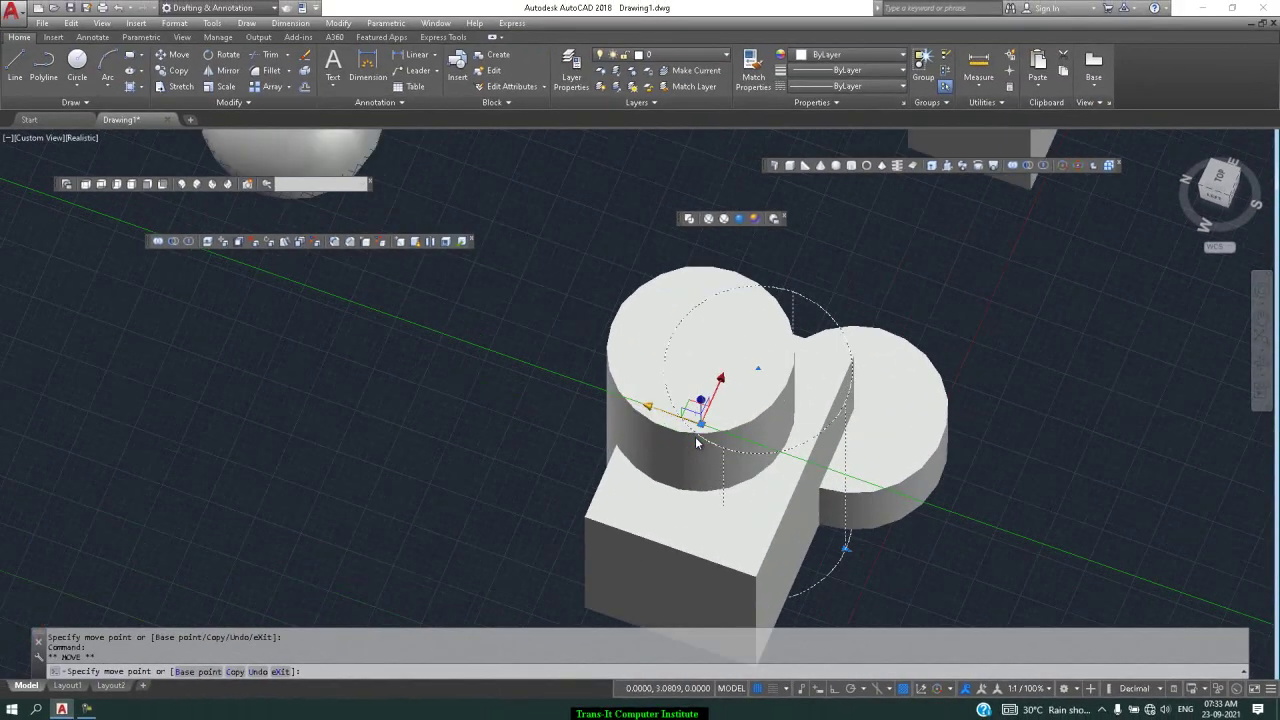
pyautogui.scroll(2, 697, 443)
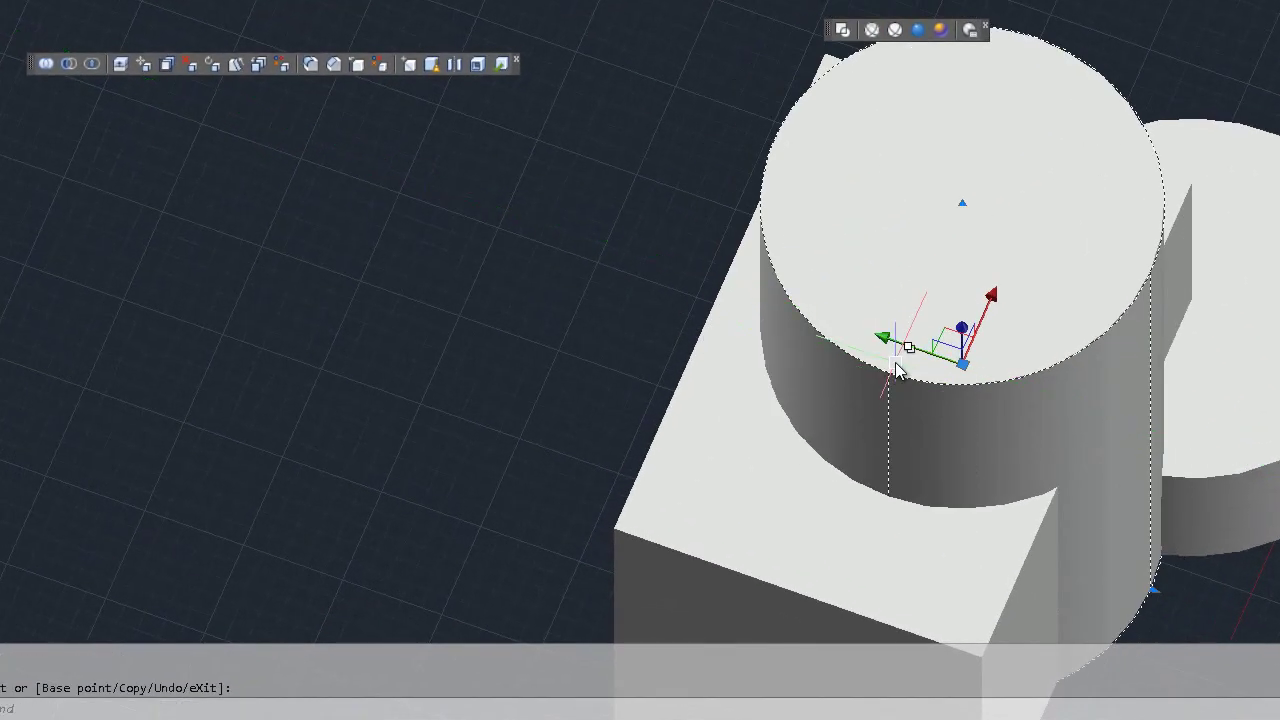
pyautogui.click(898, 356)
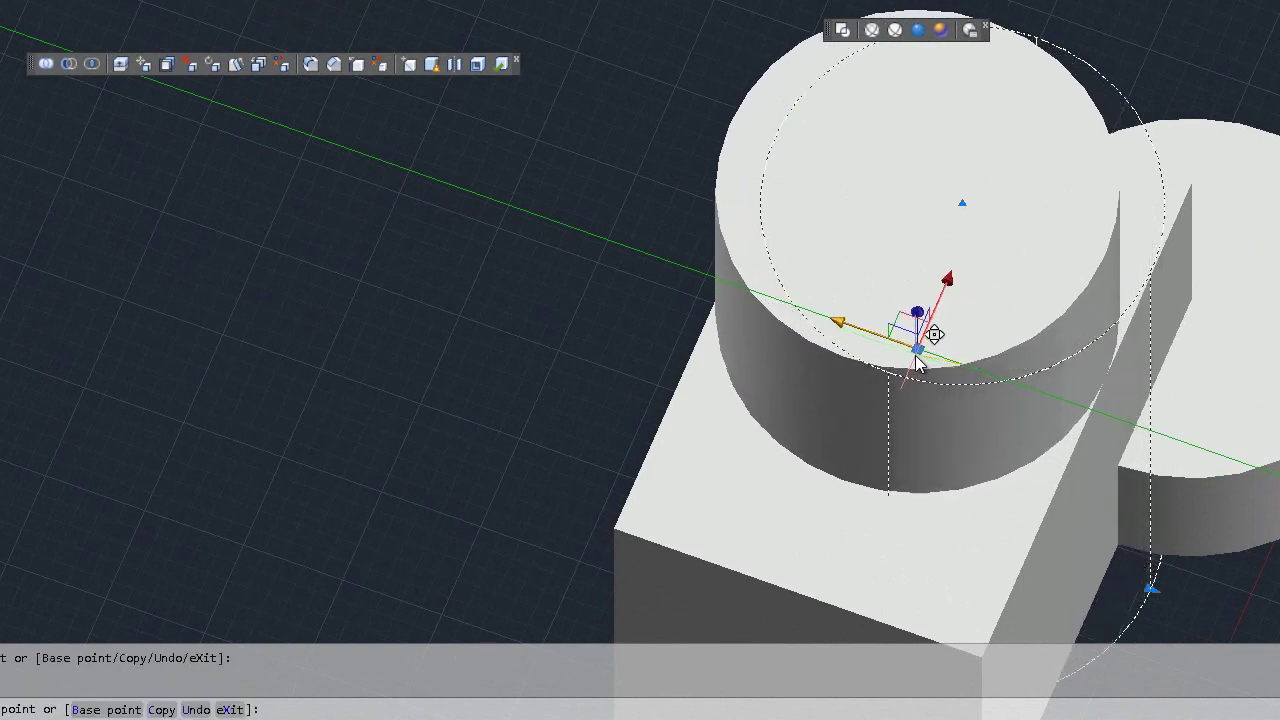
pyautogui.click(918, 362)
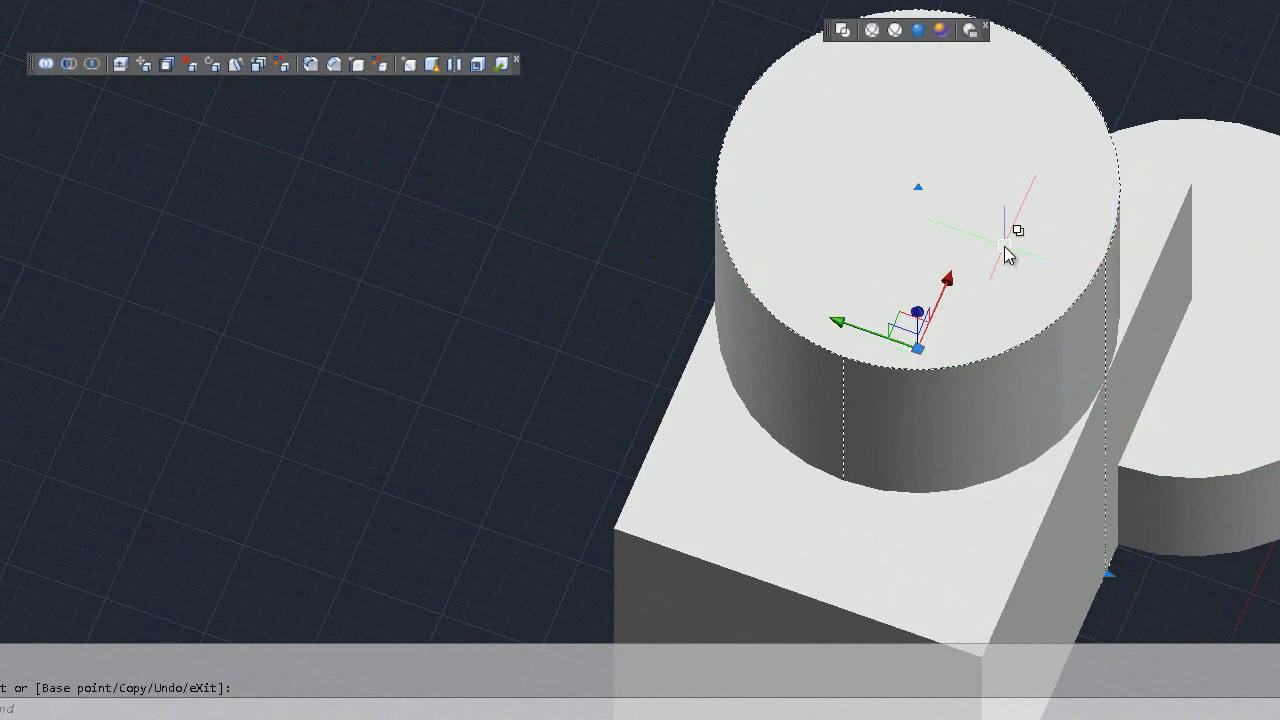
pyautogui.press('Escape')
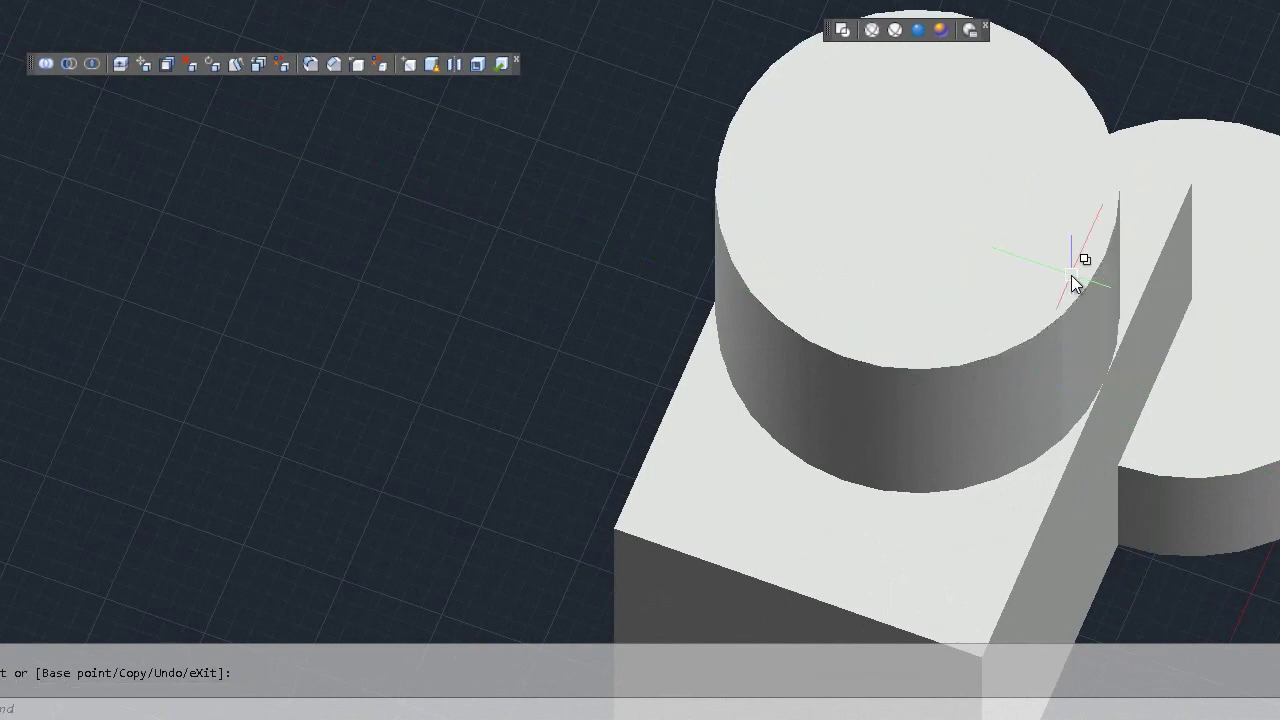
# Subtract the tall cylinder from the combined box-and-cylinder solid.
pyautogui.click(66, 64)
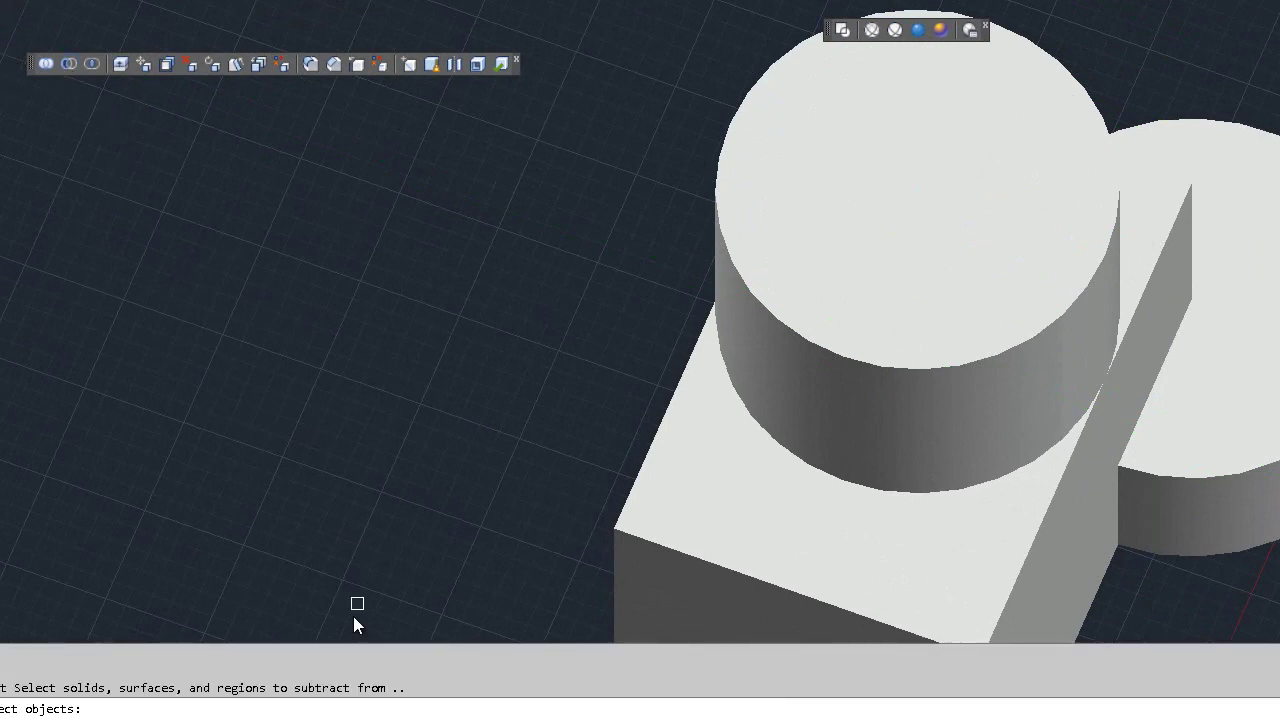
pyautogui.click(760, 526)
pyautogui.press('Return')
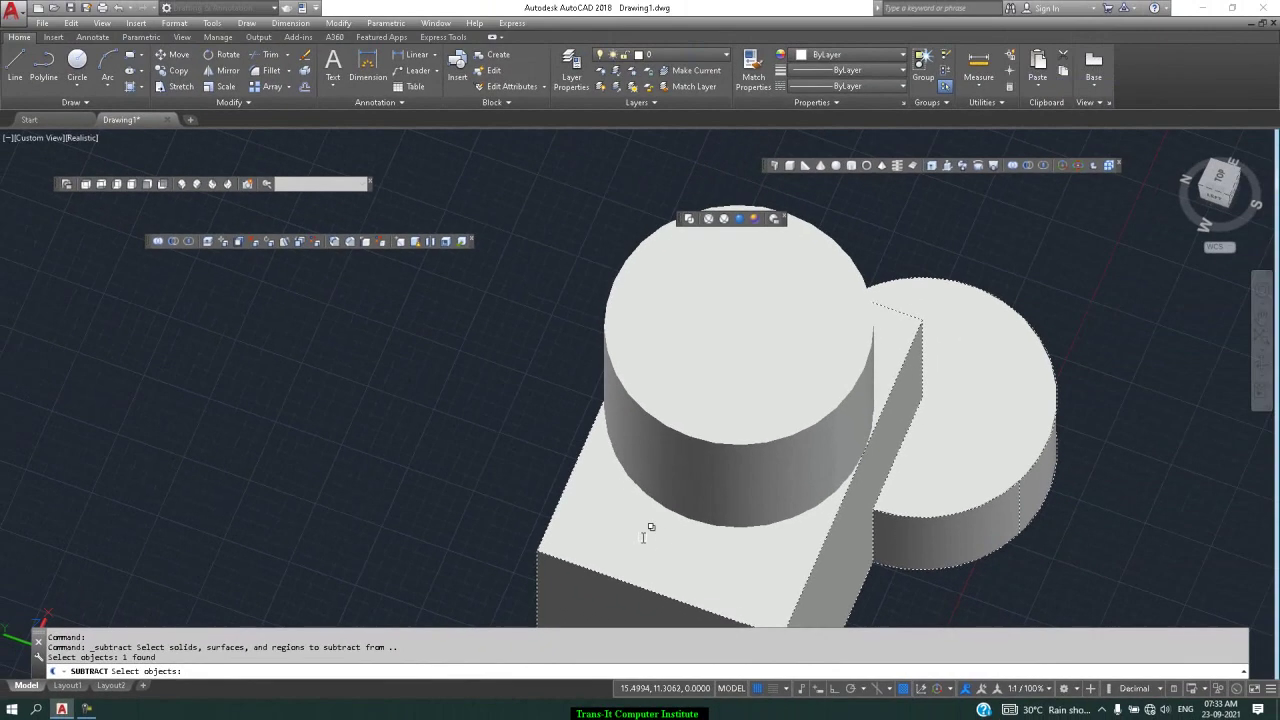
pyautogui.press('Return')
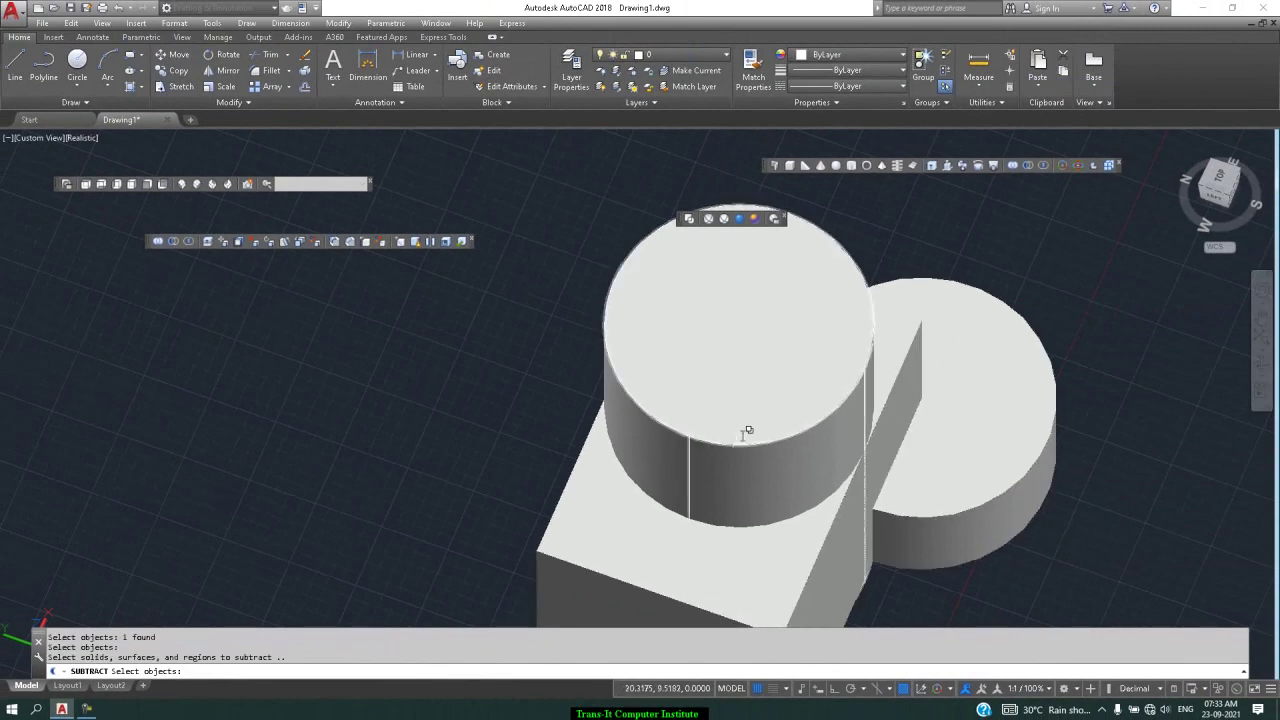
pyautogui.click(744, 436)
pyautogui.click(800, 481)
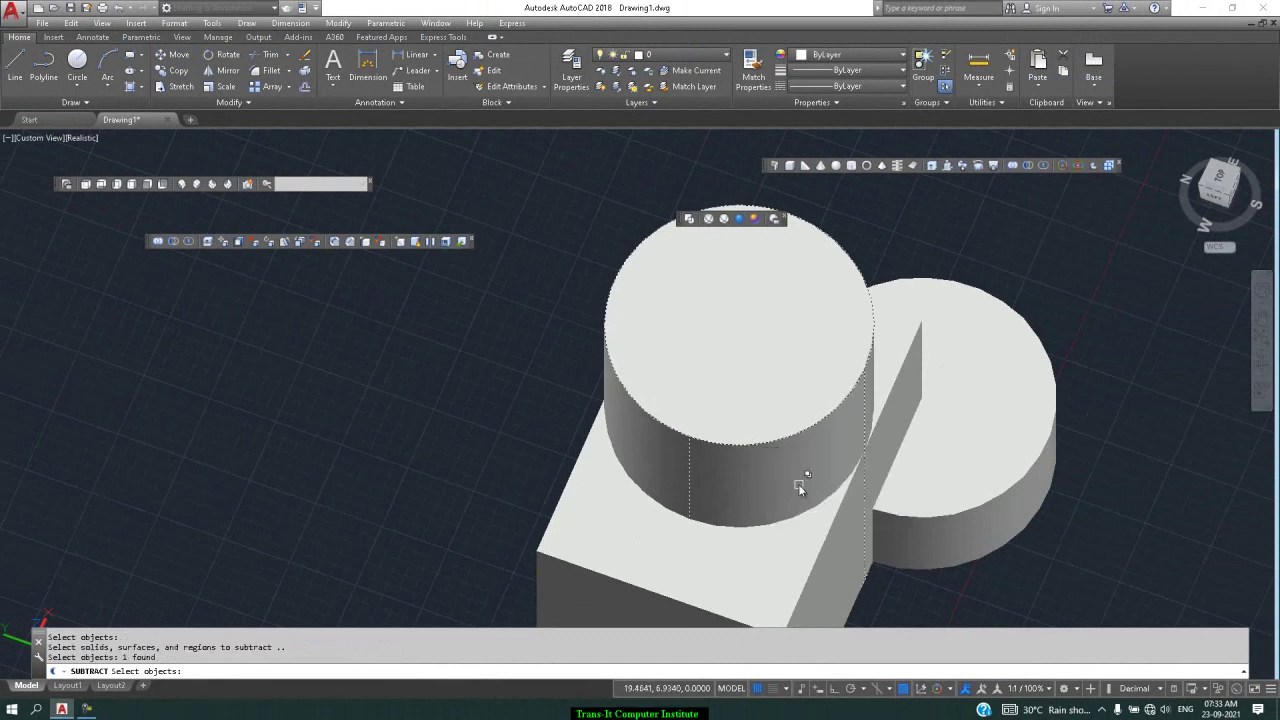
pyautogui.press('Return')
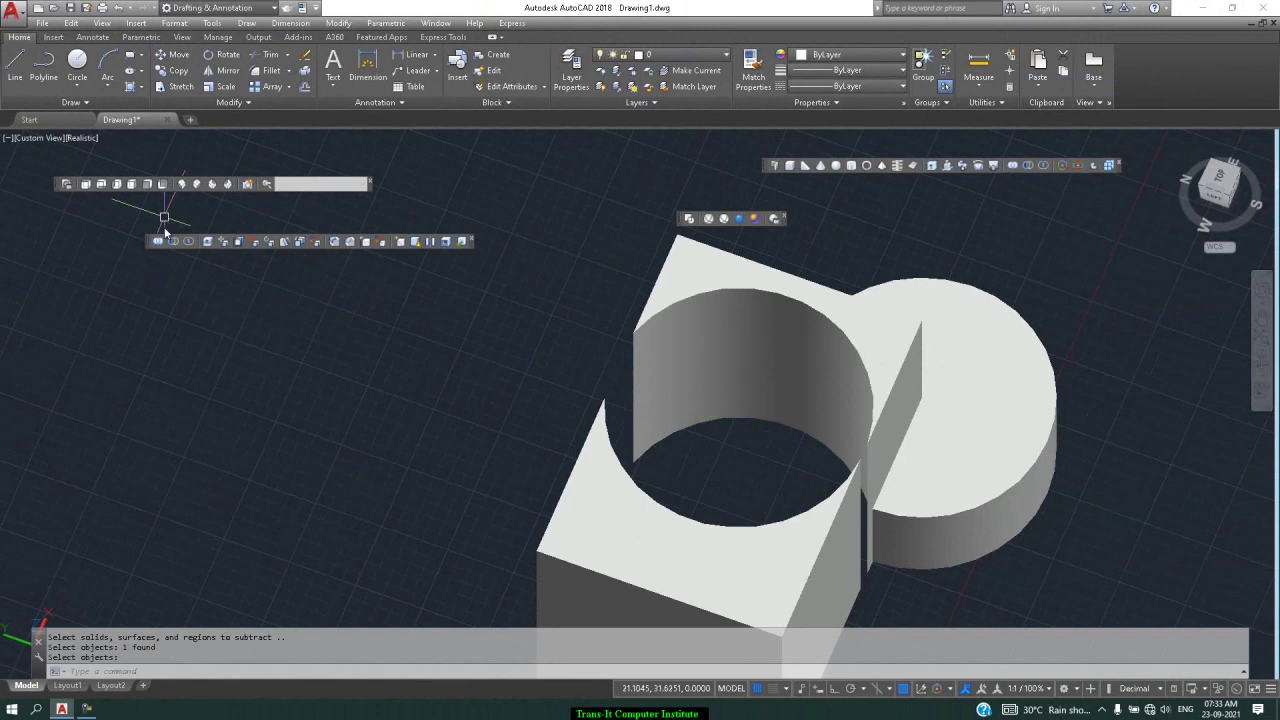
# Move the sphere along its Y and X axes until it overlaps the corner of the separate box.
pyautogui.scroll(-3, 373, 272)
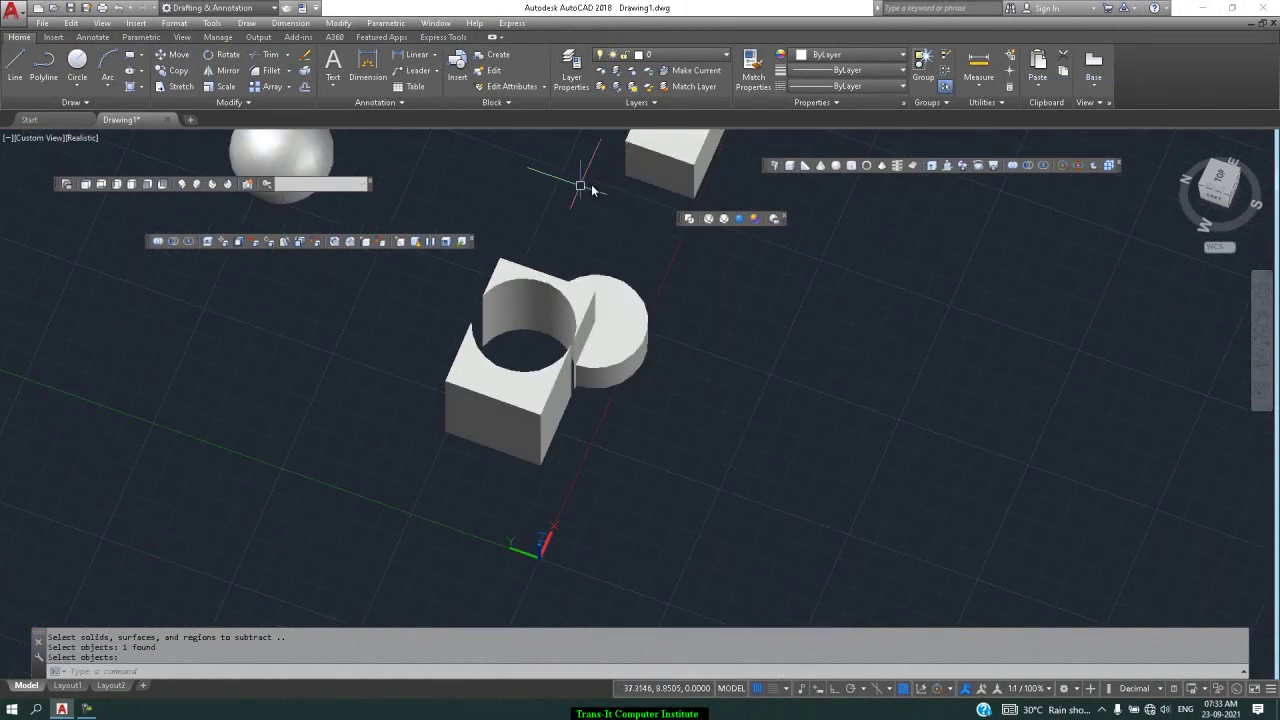
pyautogui.scroll(-3, 514, 229)
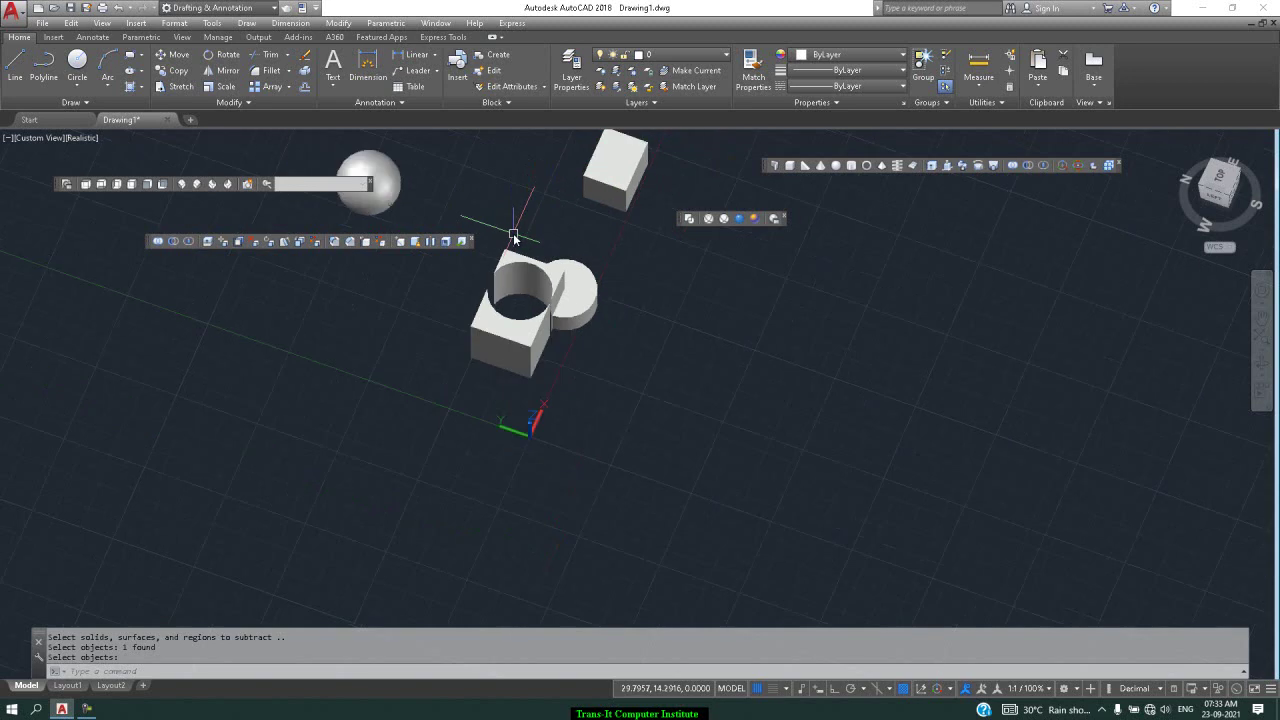
pyautogui.press('Return')
pyautogui.click(390, 180)
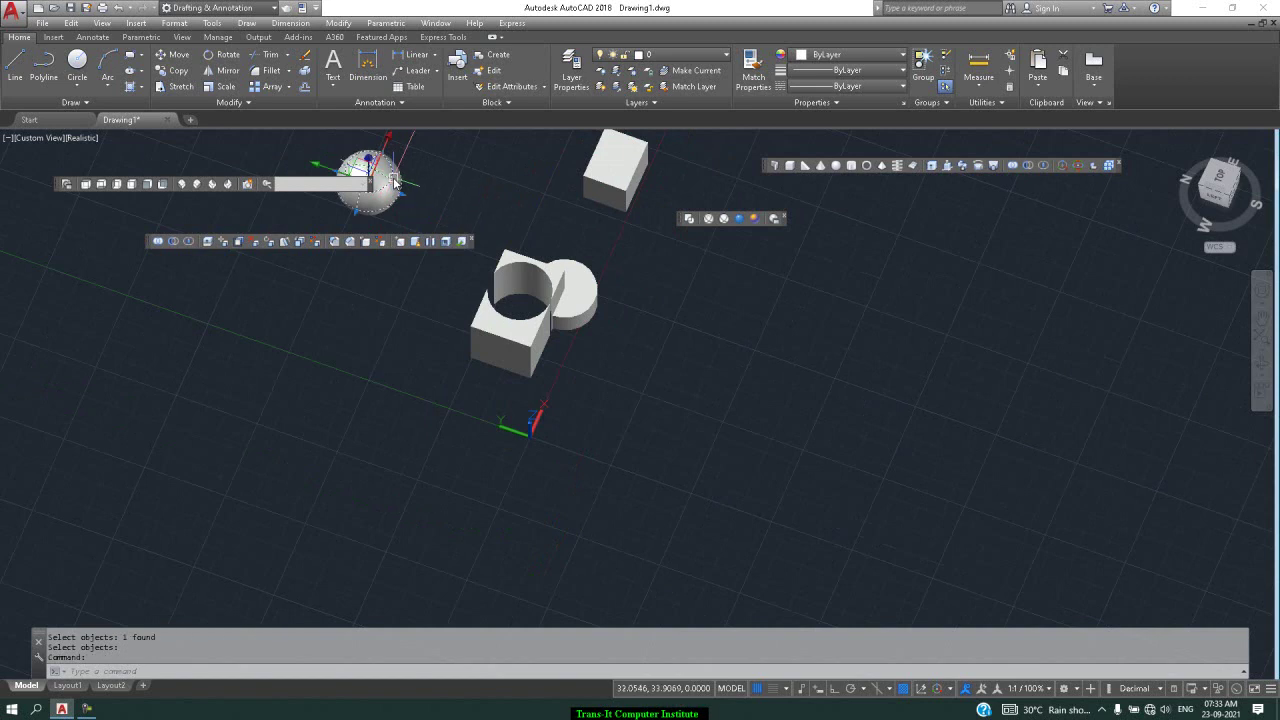
pyautogui.click(328, 173)
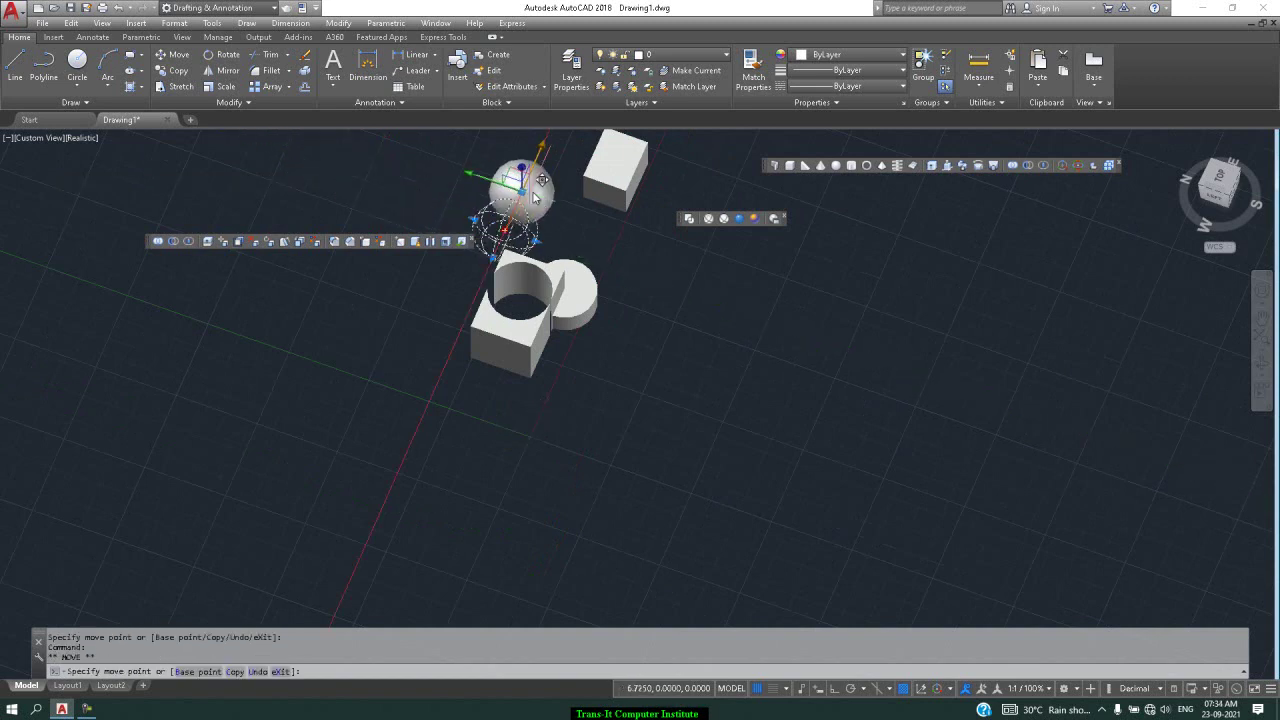
pyautogui.click(490, 180)
pyautogui.click(515, 163)
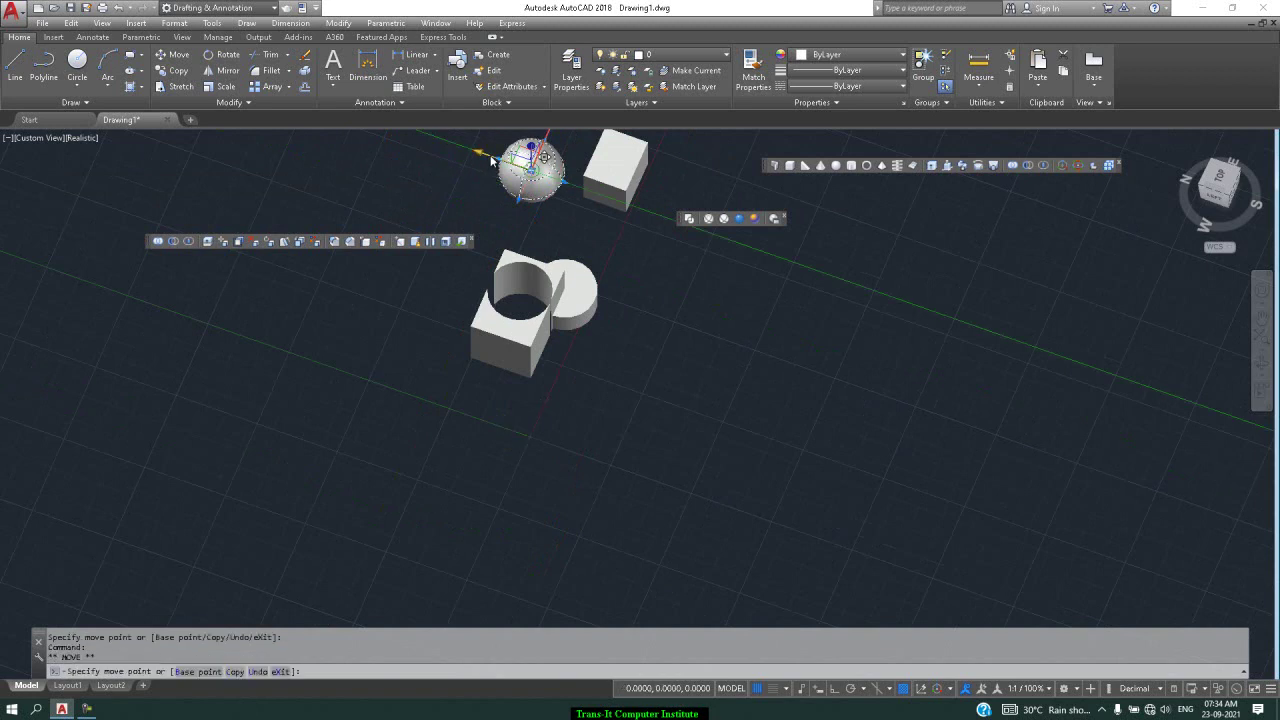
pyautogui.click(588, 196)
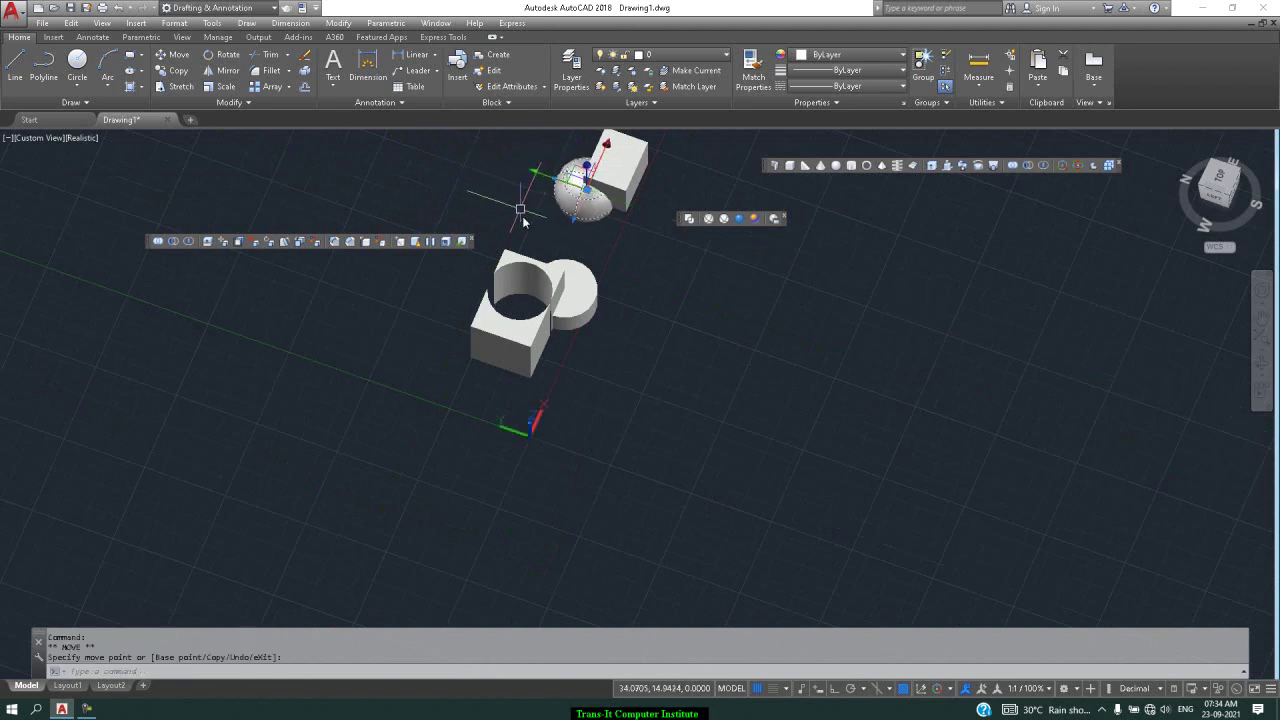
pyautogui.press('Escape')
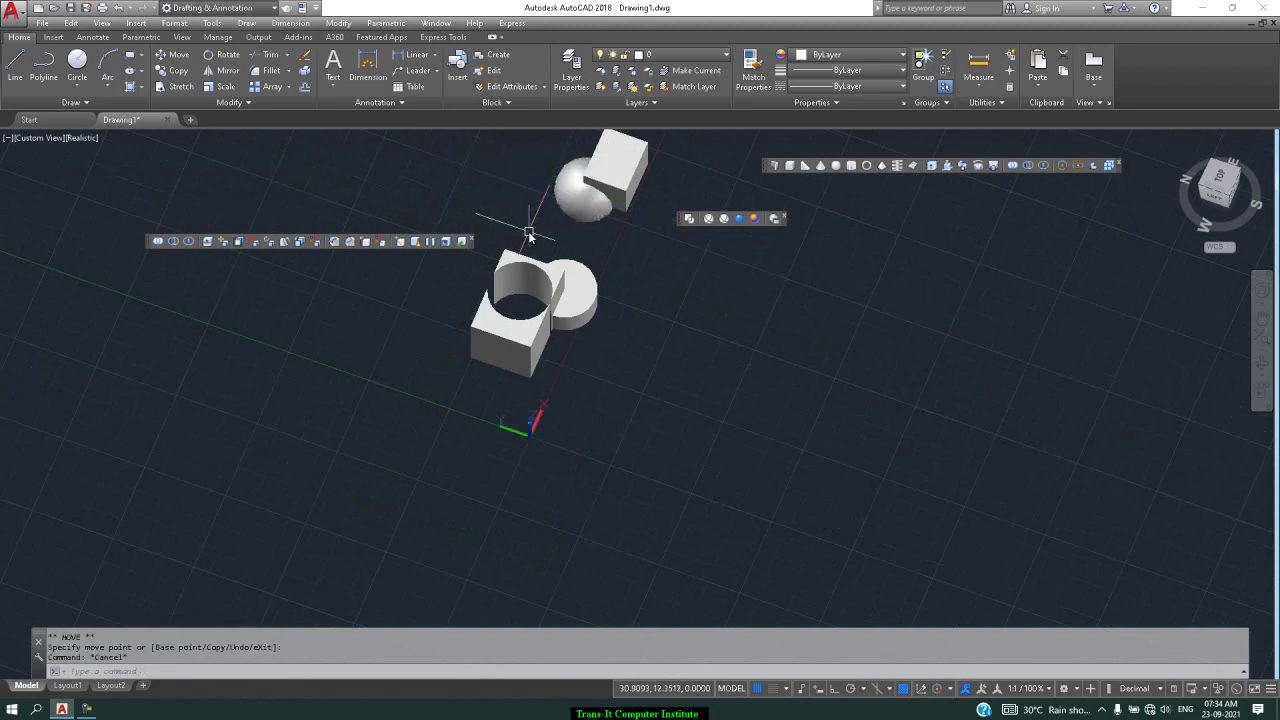
# Intersect the sphere and the separate box, keeping only their overlapping volume.
pyautogui.scroll(3, 585, 137)
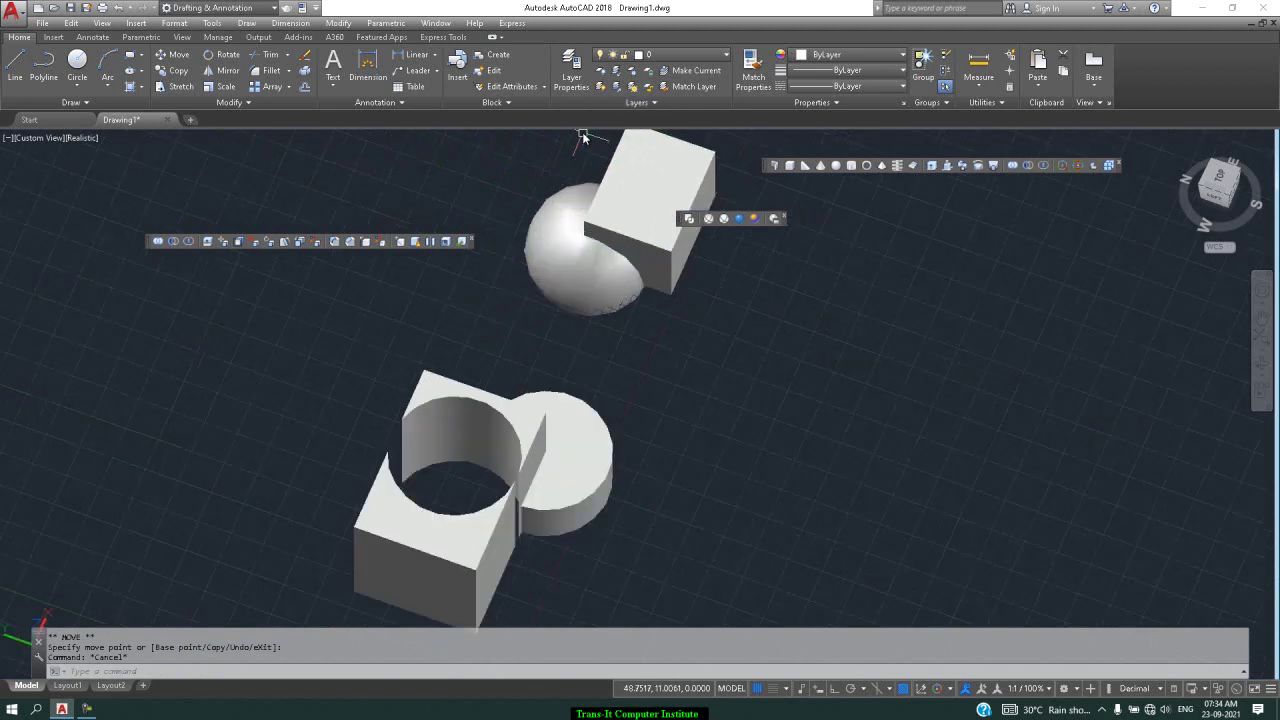
pyautogui.click(188, 242)
pyautogui.click(725, 254)
pyautogui.click(523, 312)
pyautogui.press('Return')
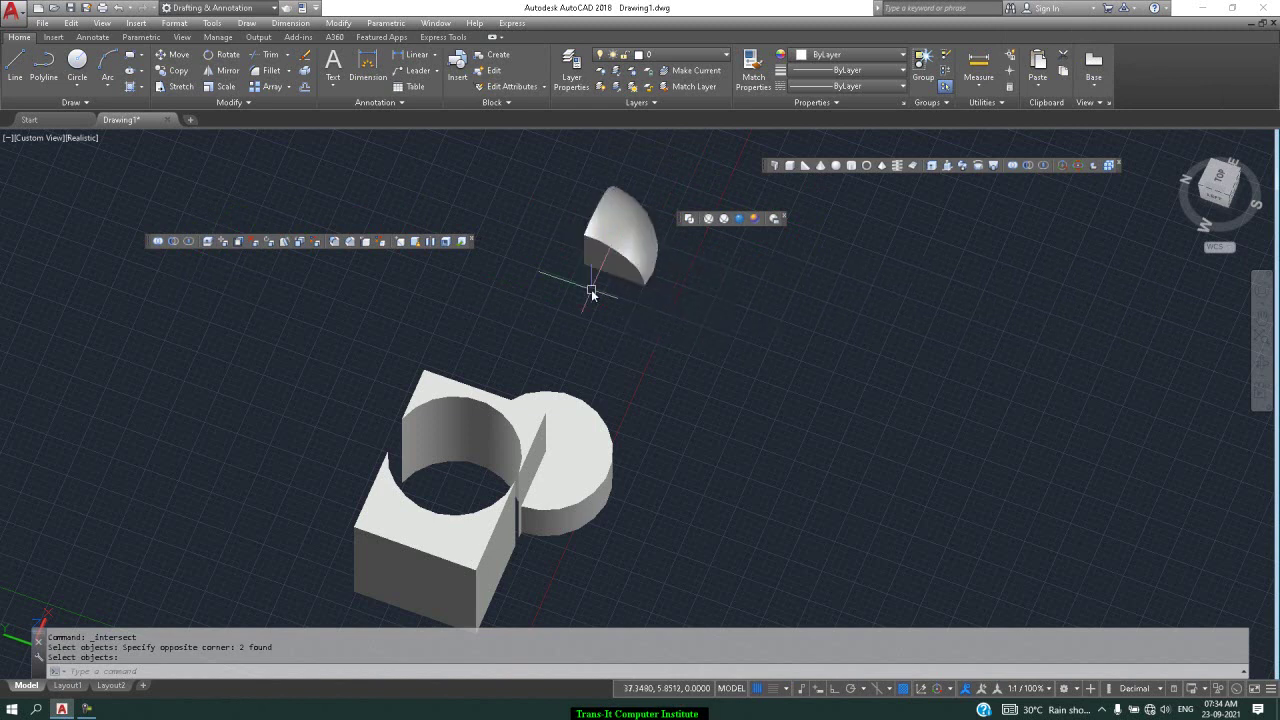
pyautogui.write('rec')
pyautogui.press('Return')
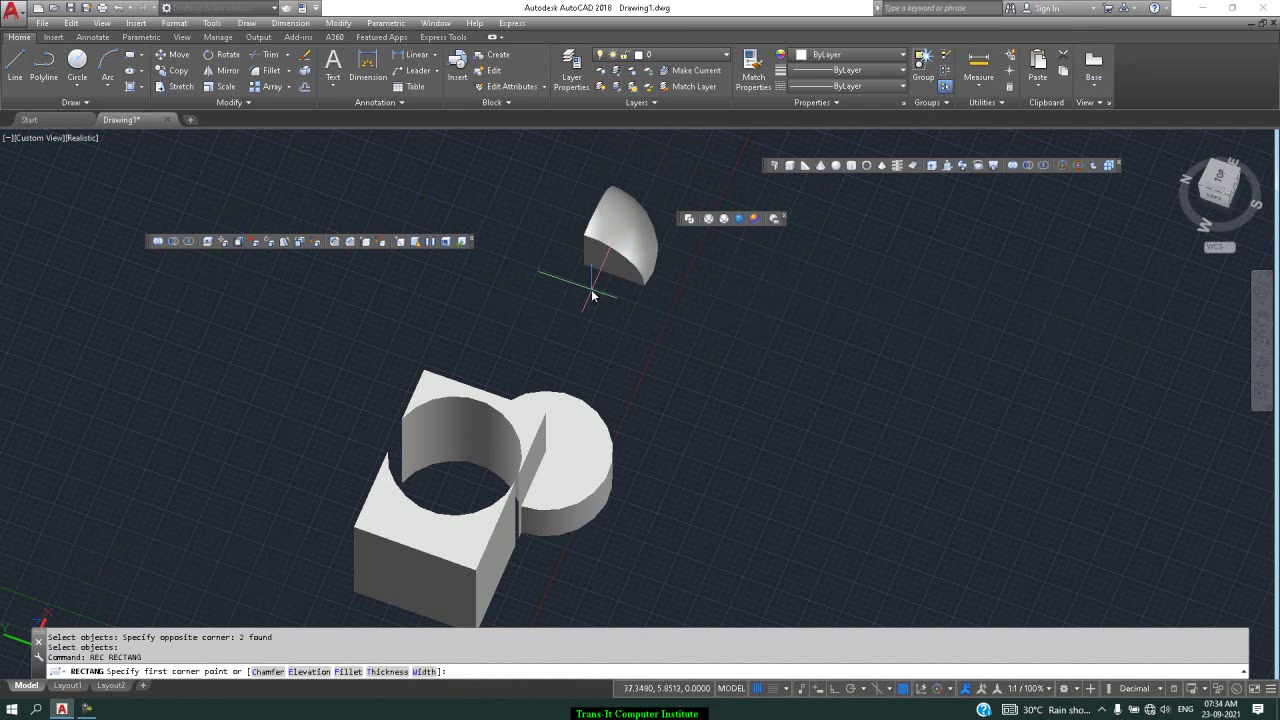
pyautogui.click(707, 322)
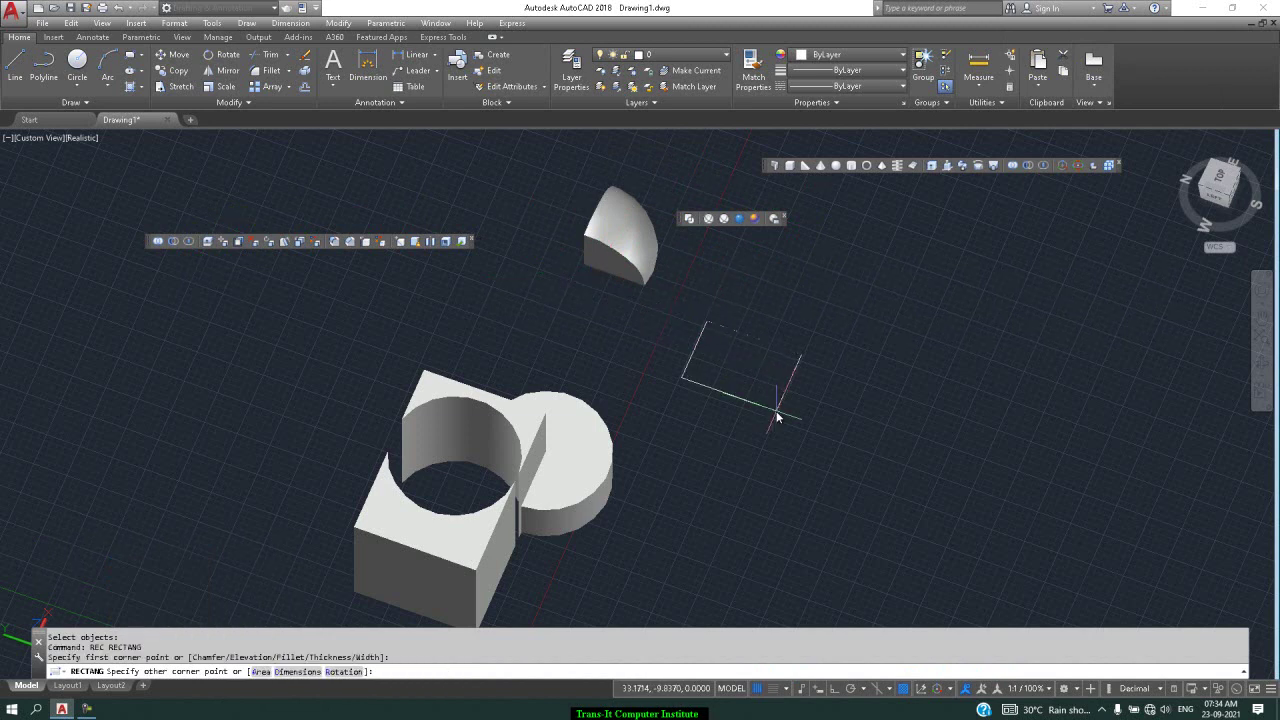
pyautogui.click(776, 411)
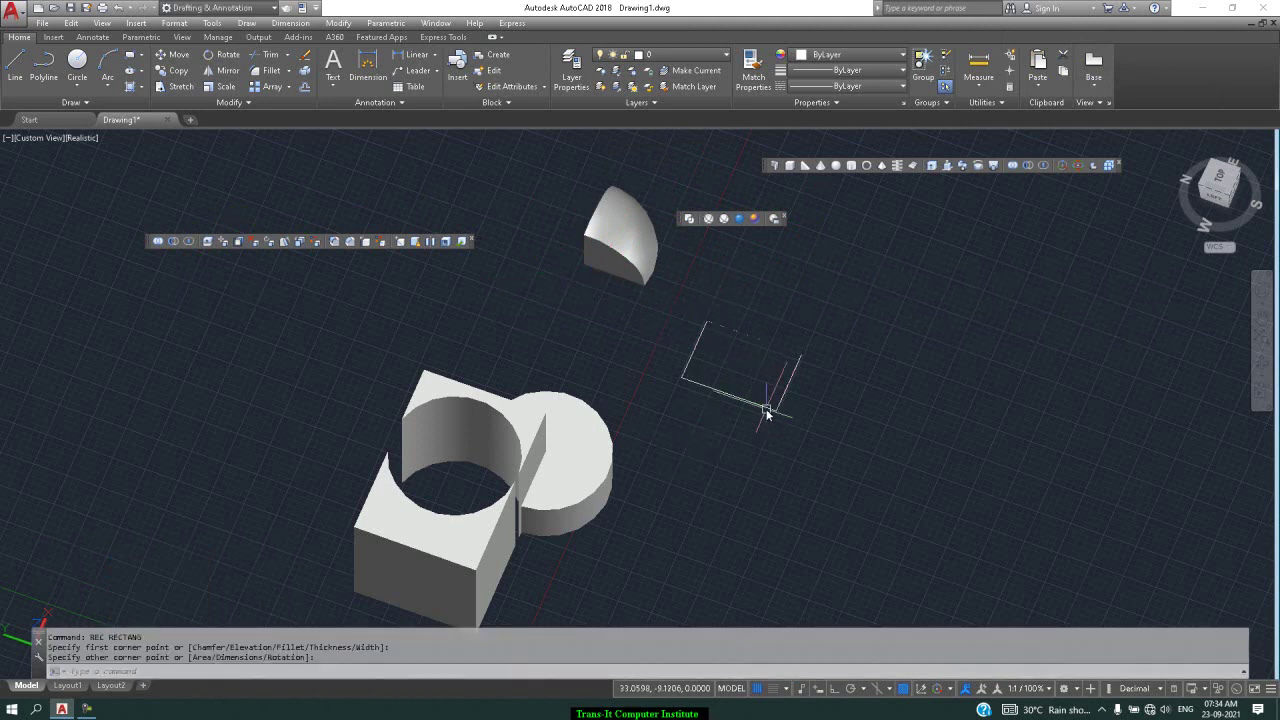
pyautogui.click(819, 350)
pyautogui.click(762, 392)
pyautogui.press('Delete')
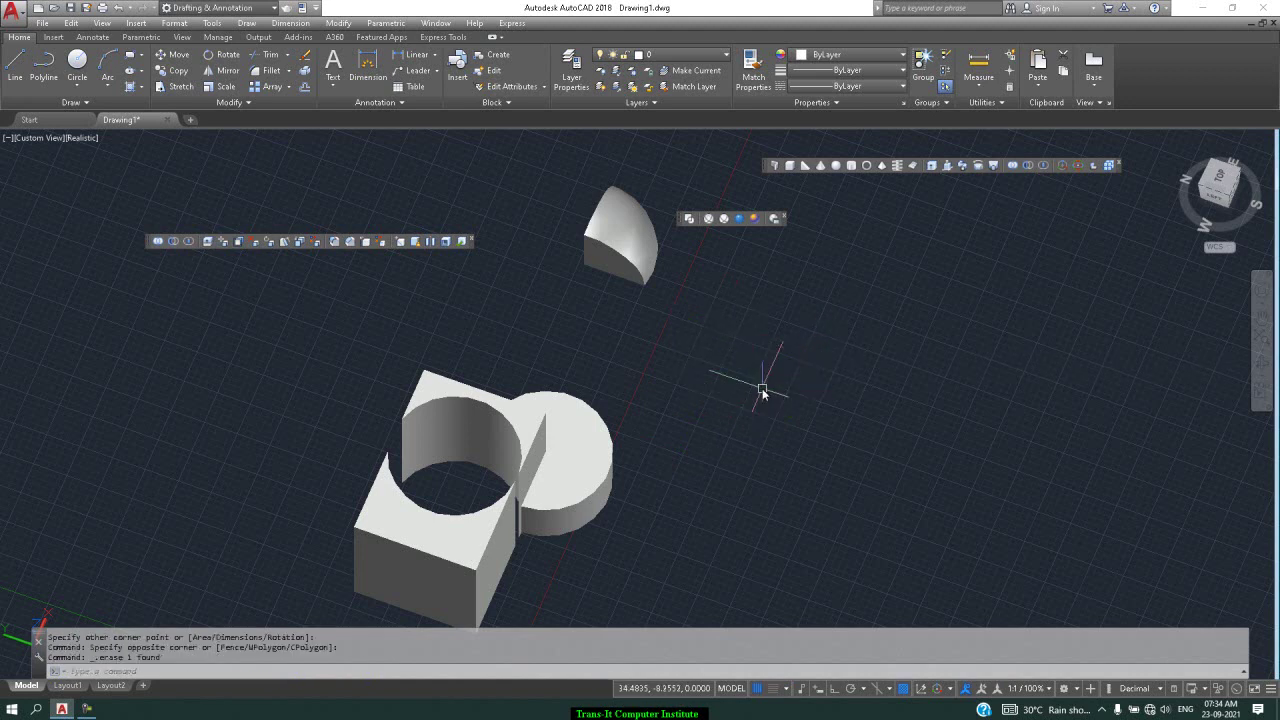
# Draw a circle of radius about 5.26 beside the solids and a small circle of radius about 1.2 centred on its edge.
pyautogui.write('c')
pyautogui.press('Return')
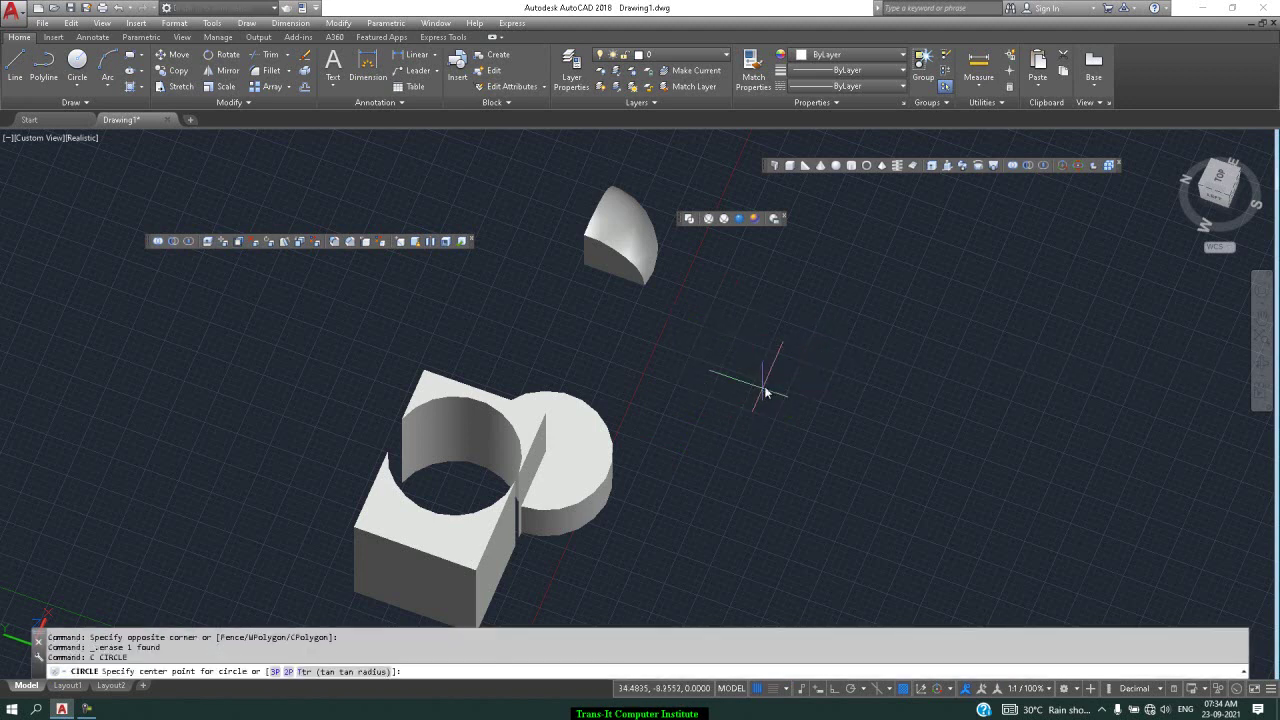
pyautogui.click(857, 381)
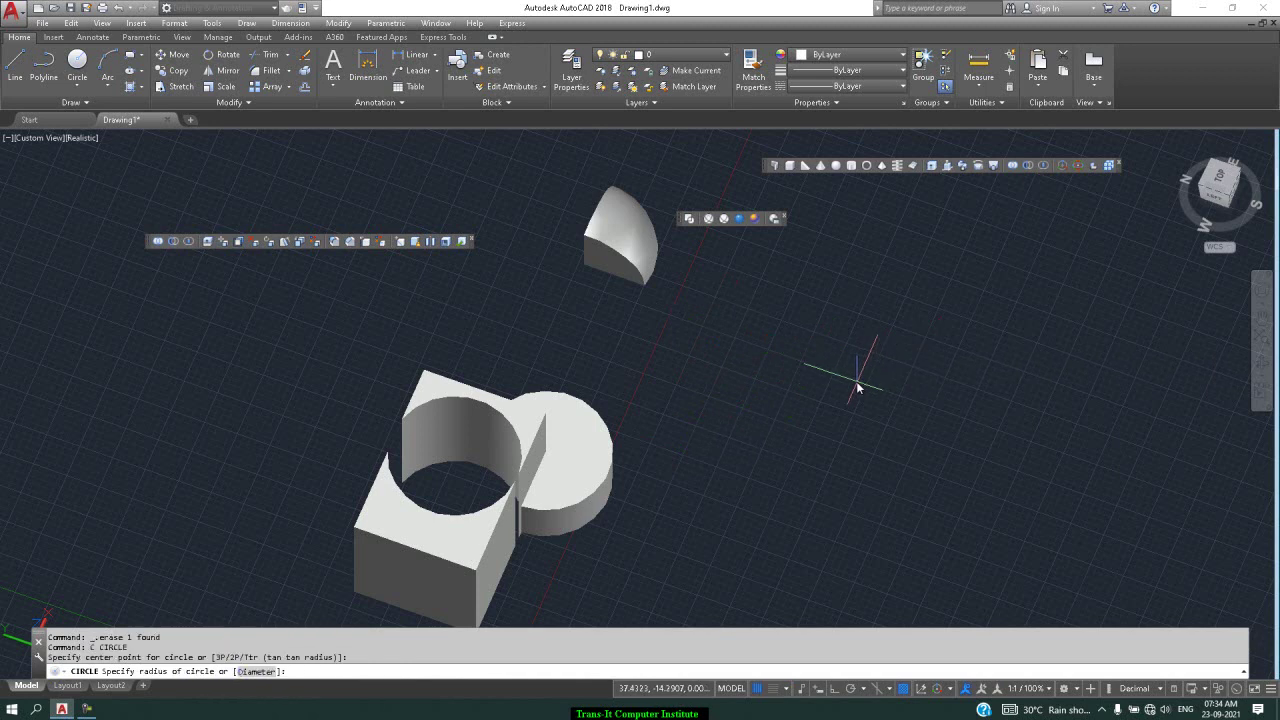
pyautogui.click(939, 410)
pyautogui.write('c')
pyautogui.press('Return')
pyautogui.click(926, 407)
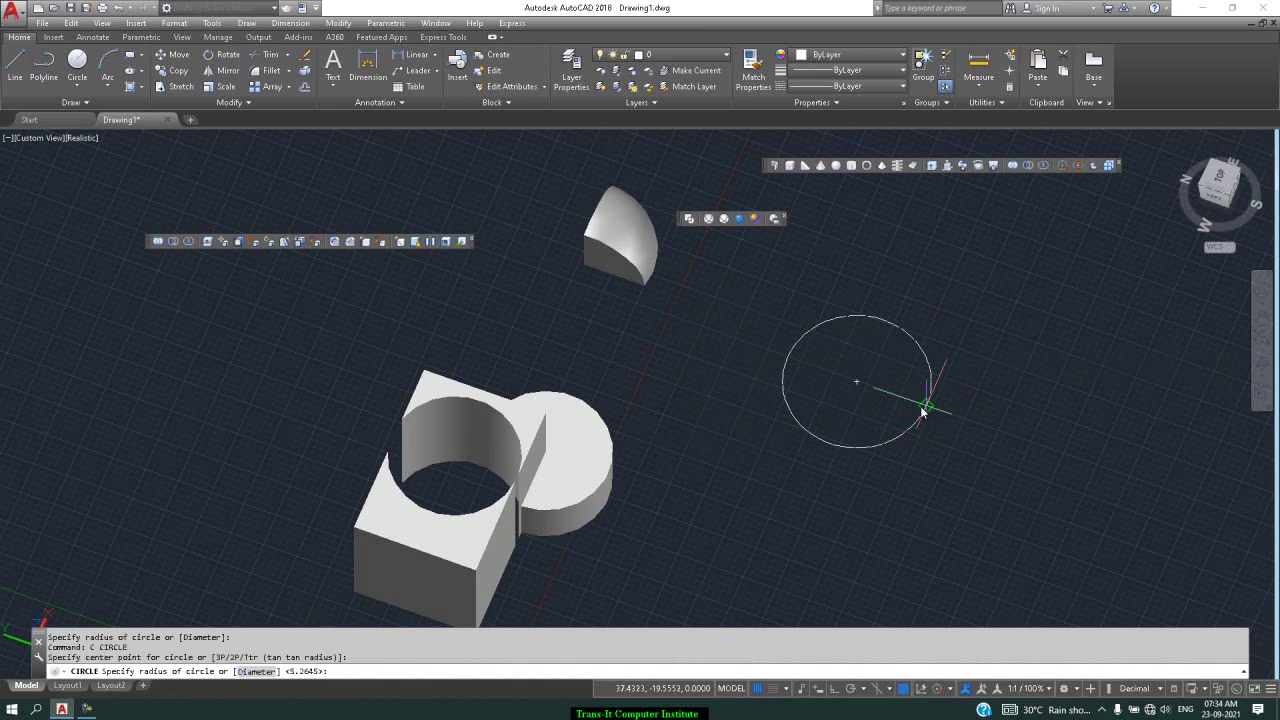
pyautogui.click(931, 420)
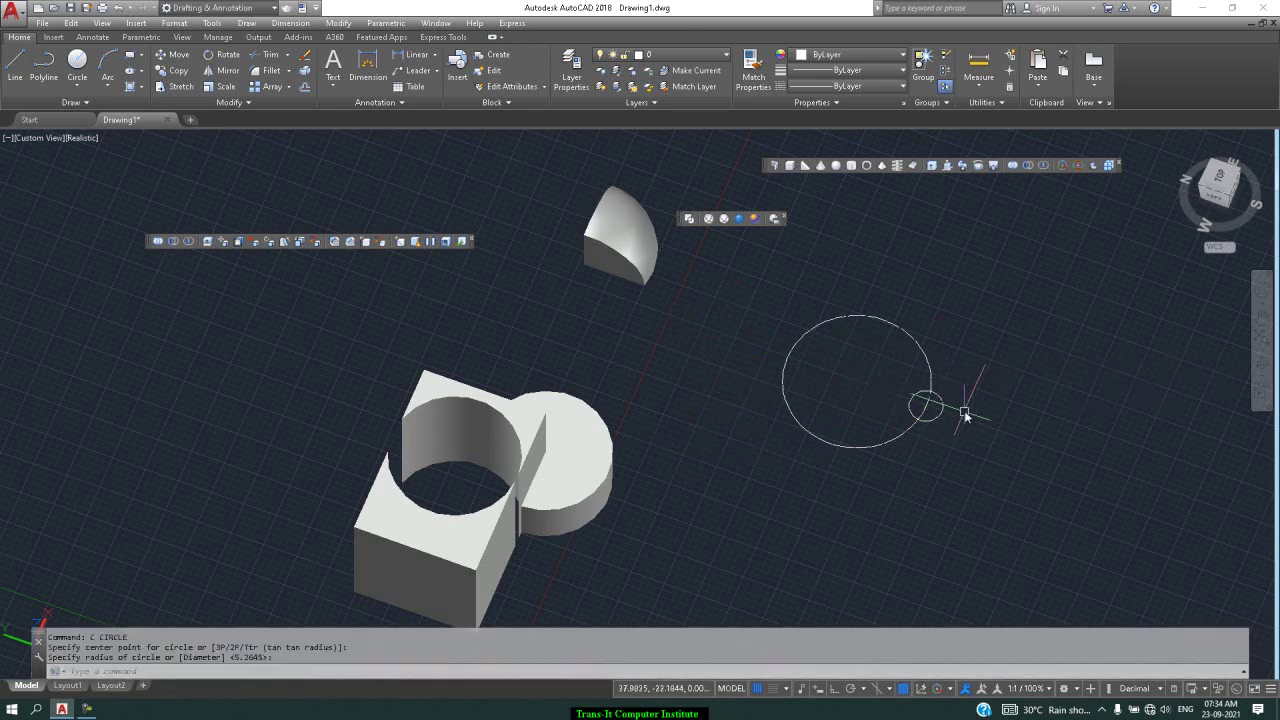
# Create a non-associative polar array of the small circle with 6 items around the large circle's centre.
pyautogui.write('ar')
pyautogui.press('Return')
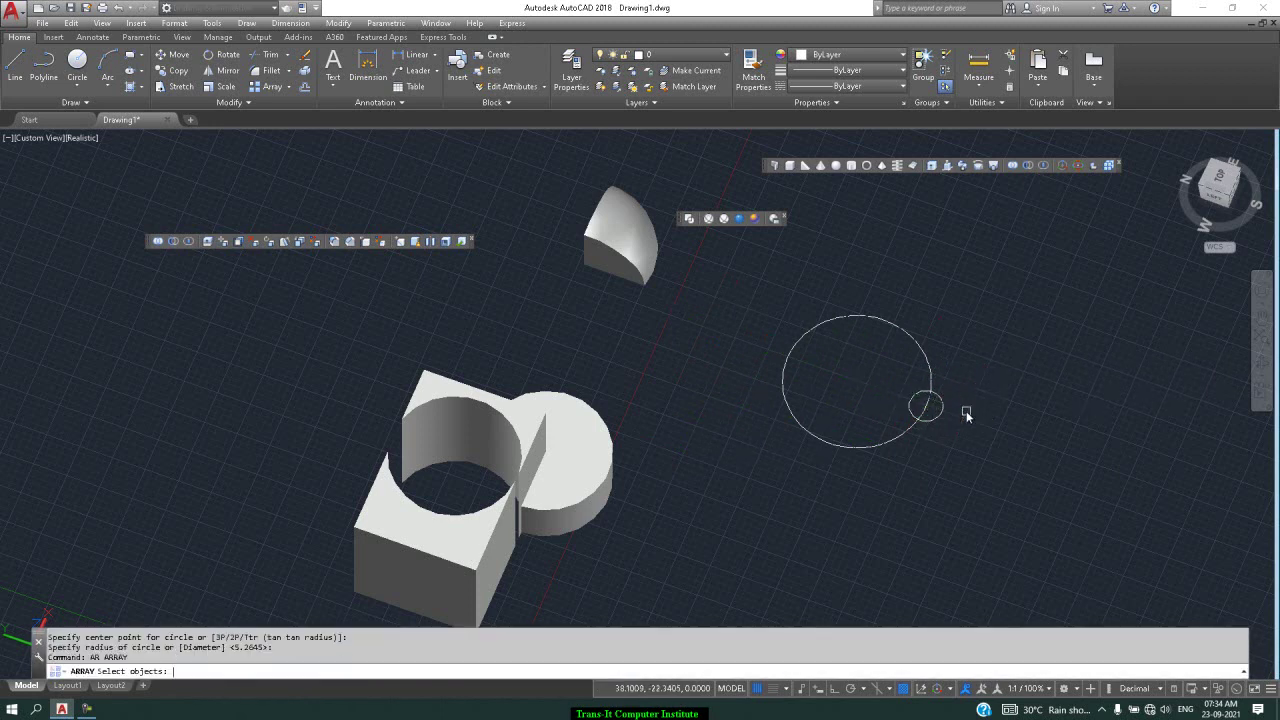
pyautogui.click(941, 410)
pyautogui.press('Return')
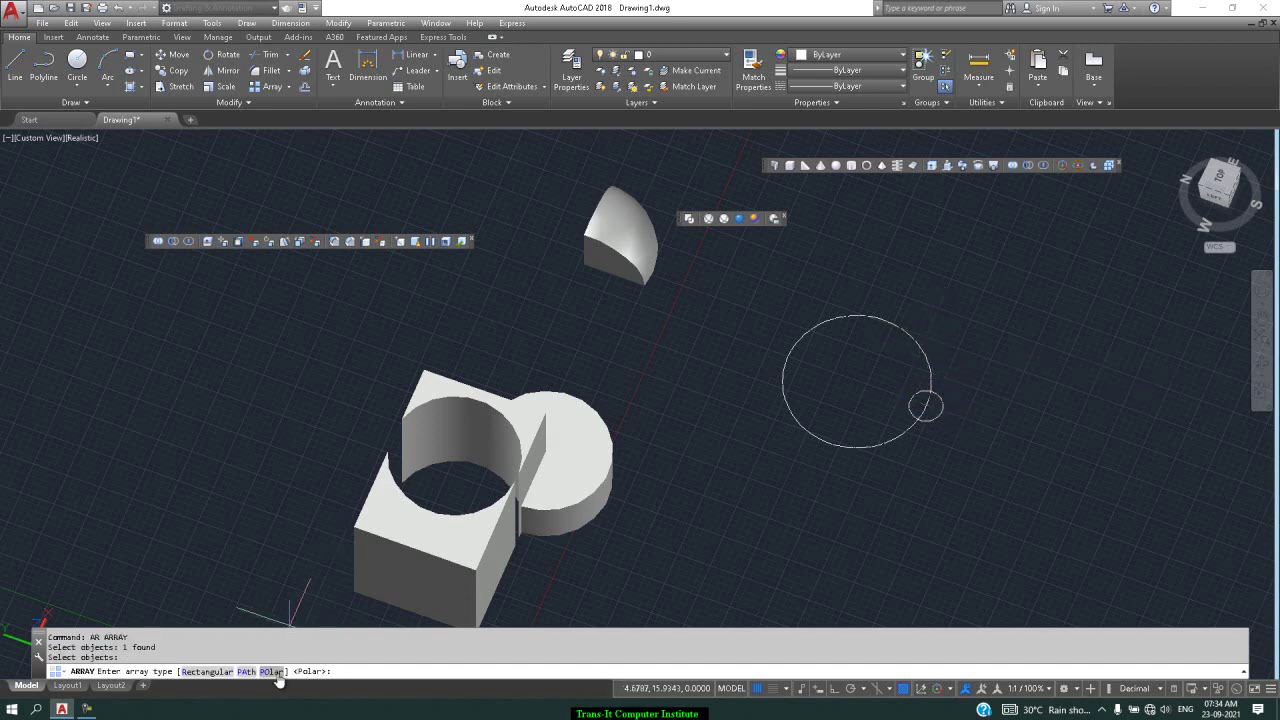
pyautogui.write('po')
pyautogui.press('Return')
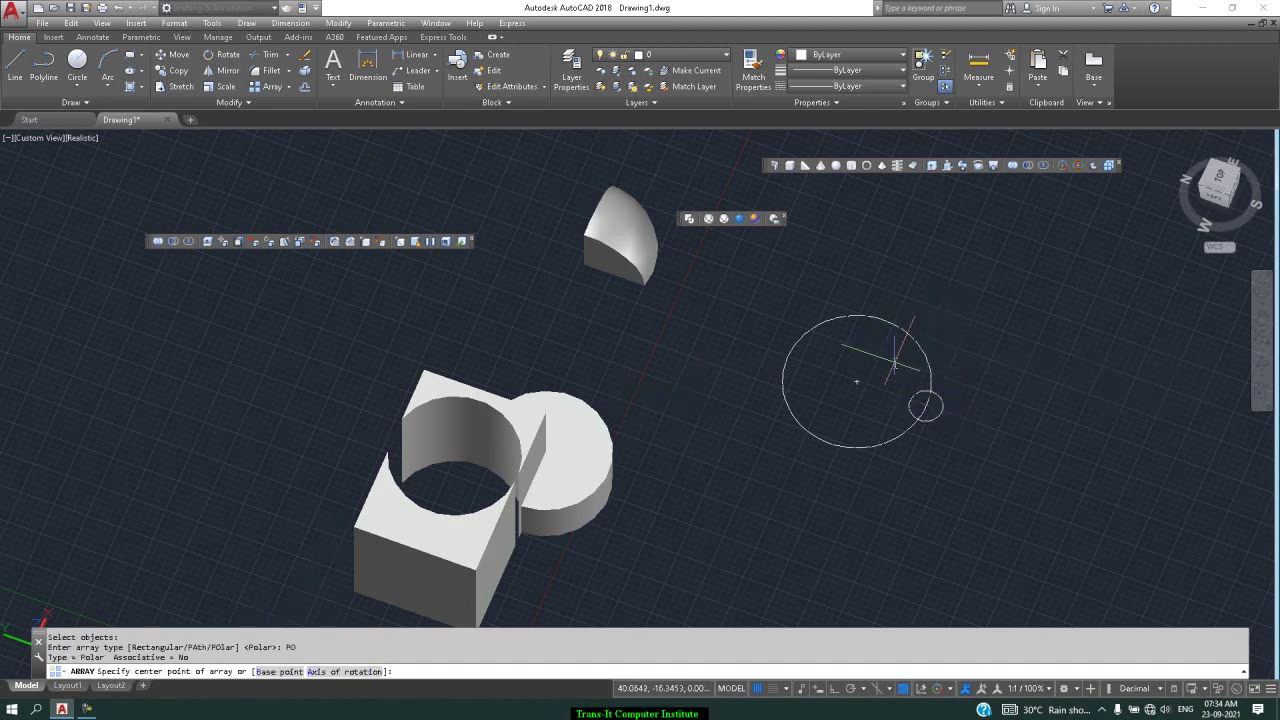
pyautogui.click(857, 384)
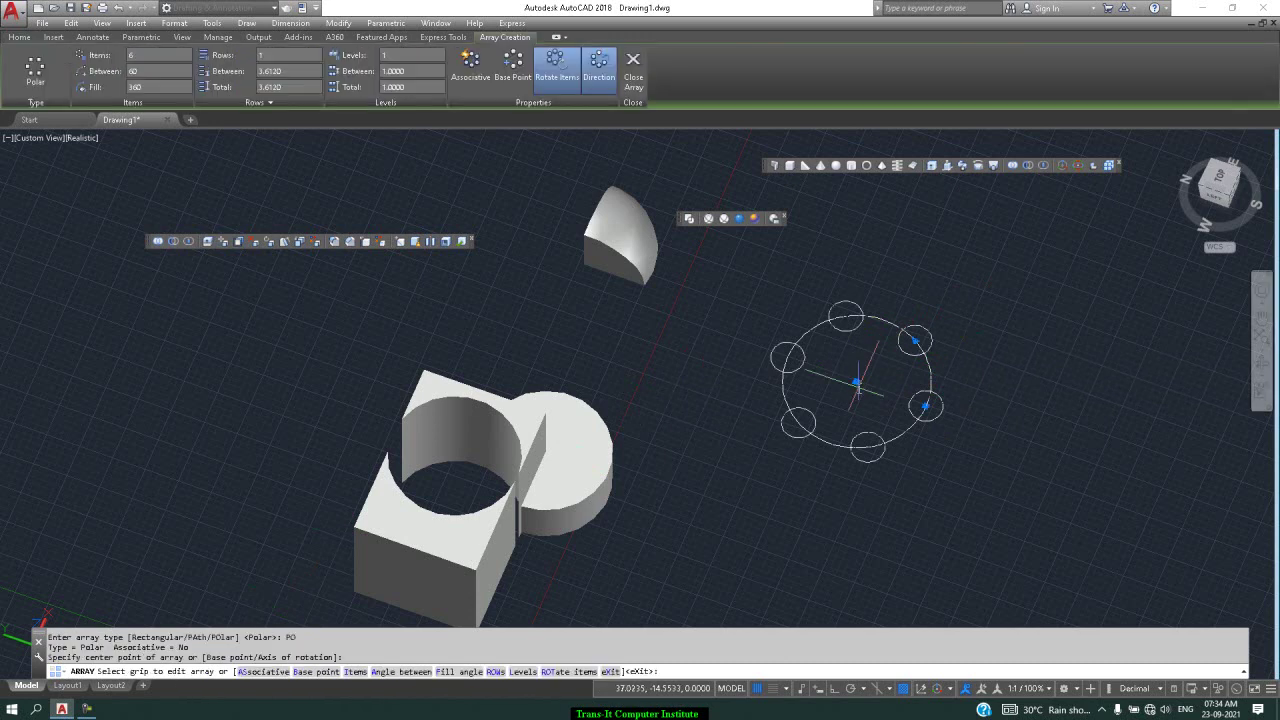
pyautogui.click(263, 671)
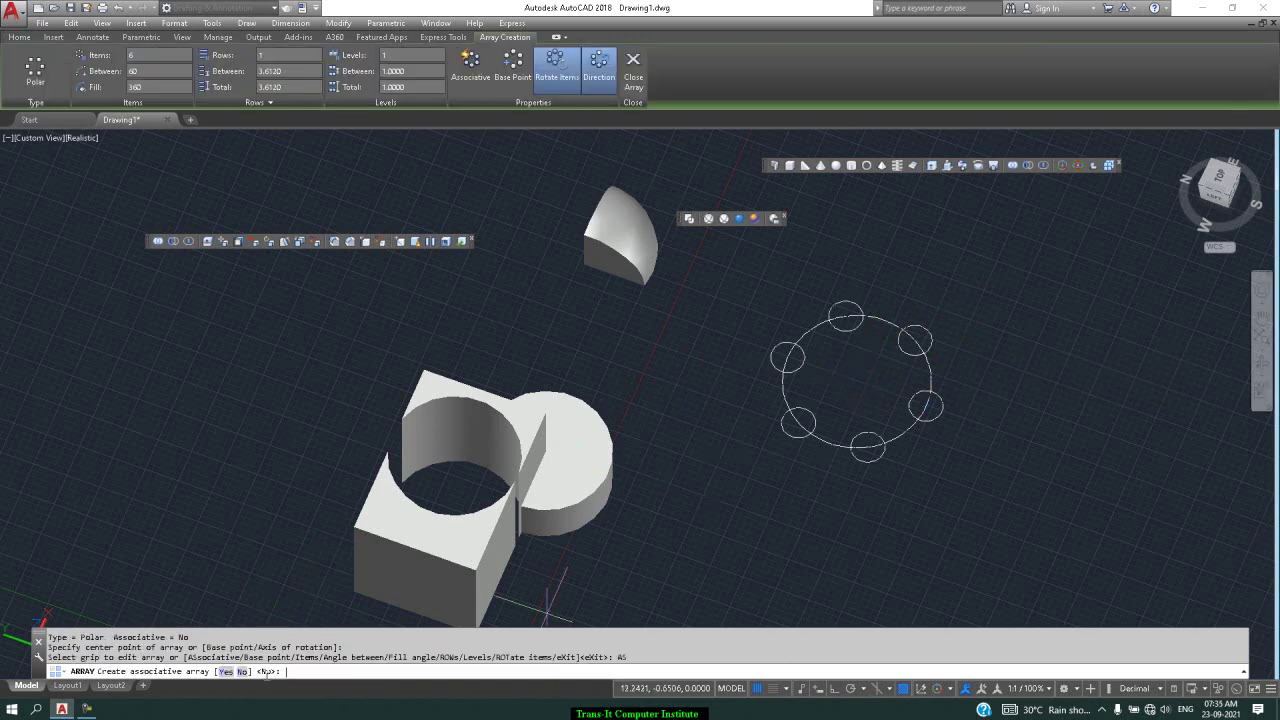
pyautogui.click(243, 671)
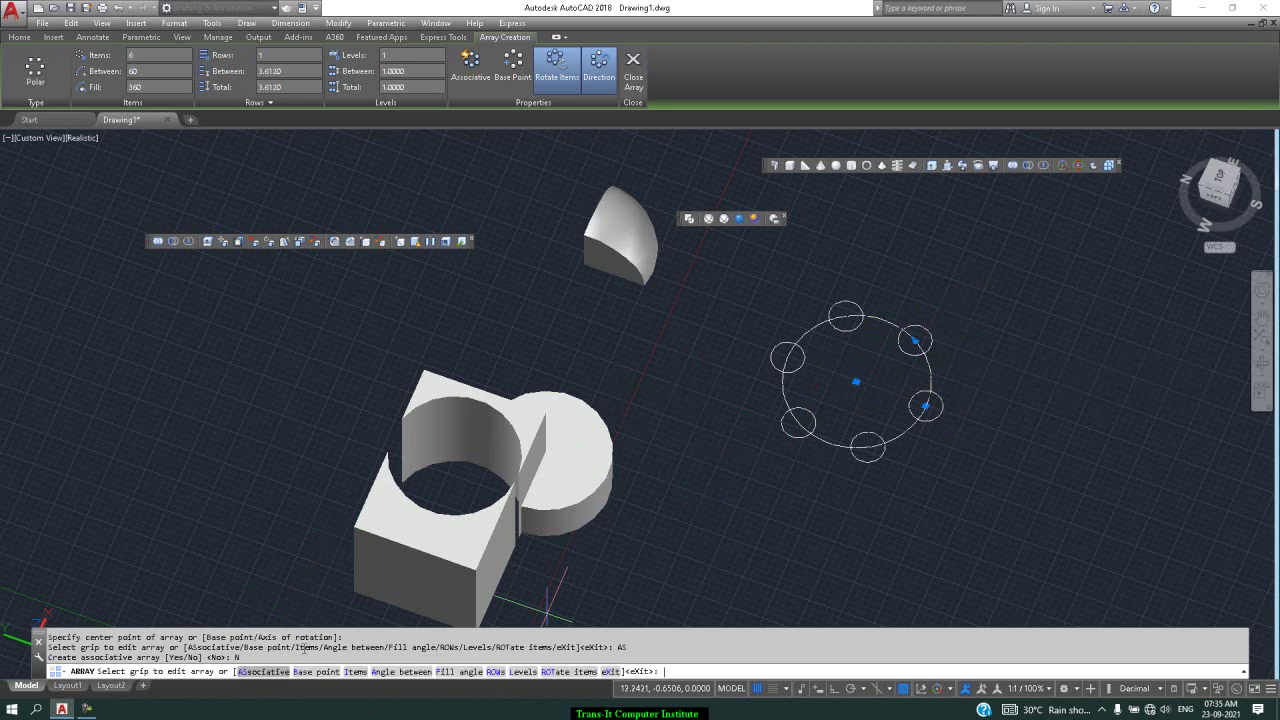
pyautogui.press('Return')
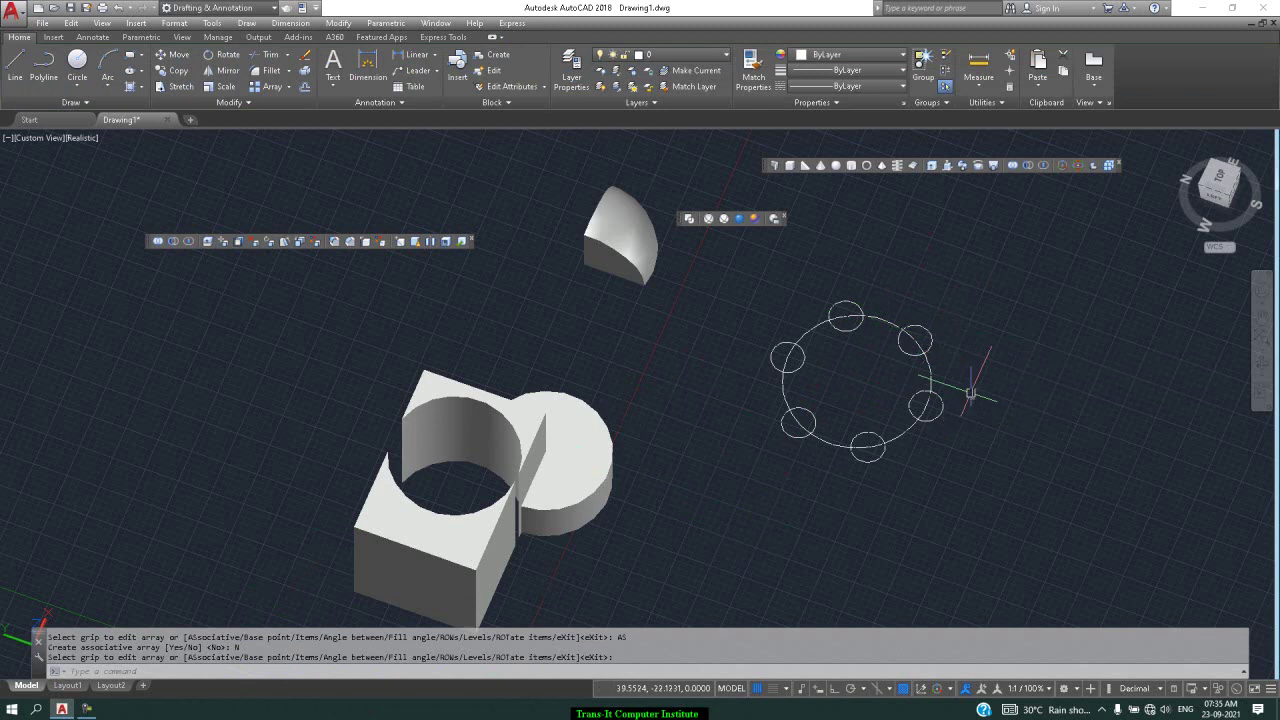
# Convert the large circle and all the small circles around it into regions.
pyautogui.write('reg')
pyautogui.press('Return')
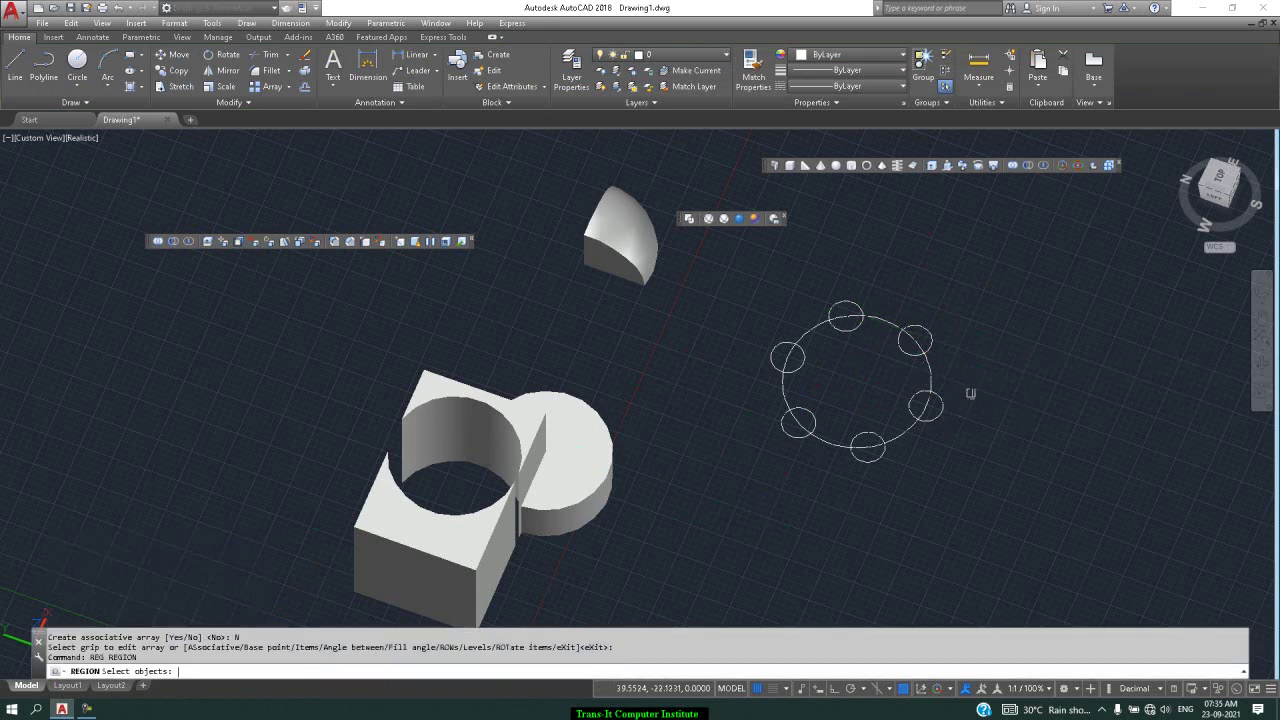
pyautogui.click(958, 251)
pyautogui.click(750, 462)
pyautogui.press('Return')
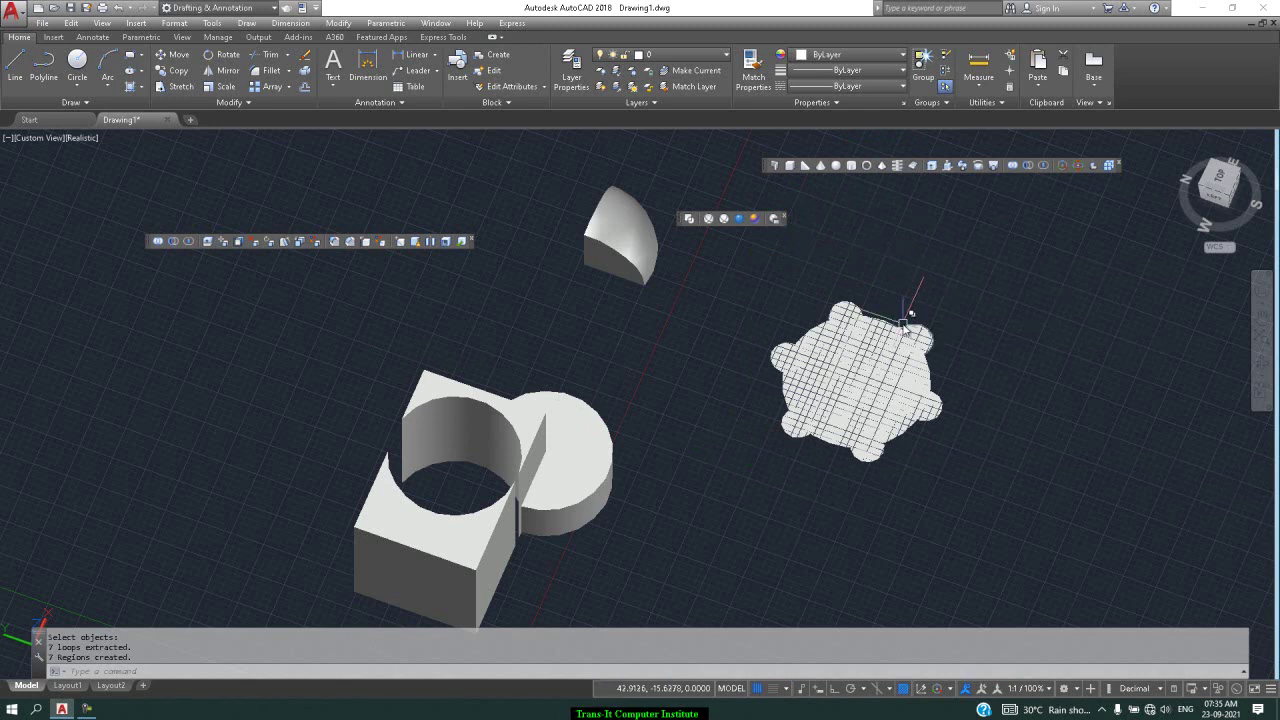
# Copy the whole set of circular regions twice into empty space away from the original.
pyautogui.scroll(-3, 940, 318)
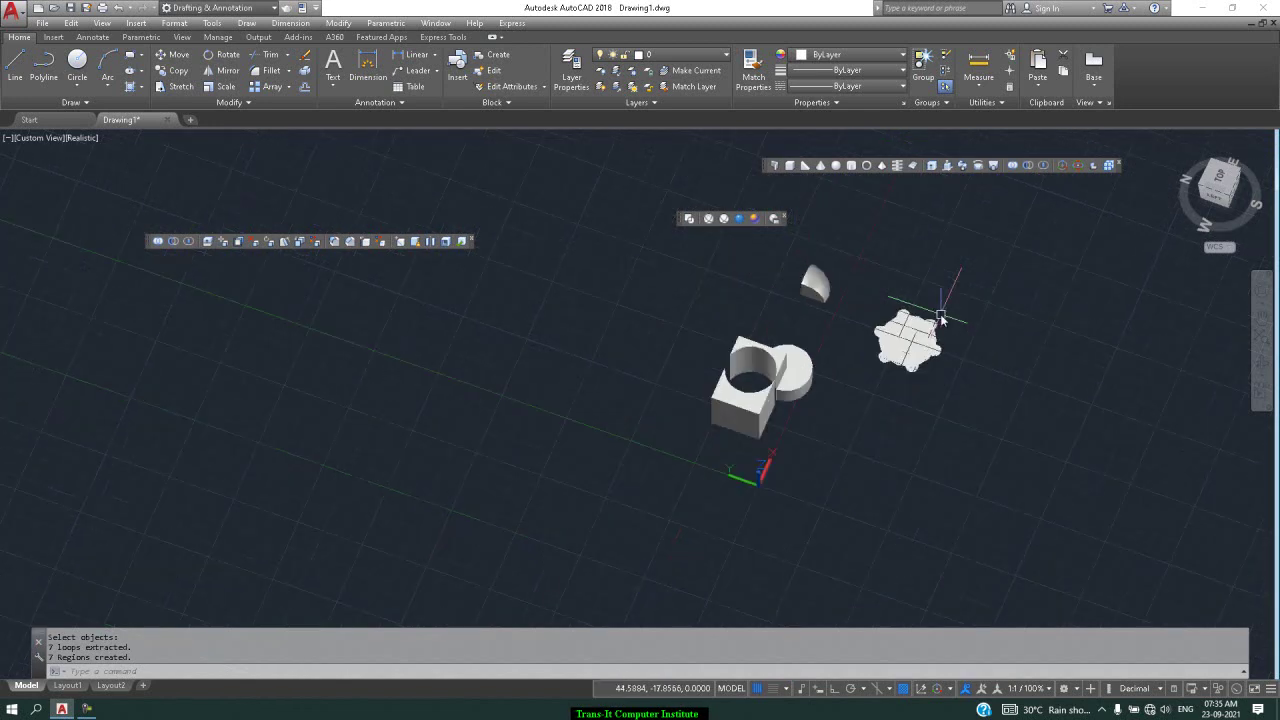
pyautogui.click(990, 298)
pyautogui.click(855, 395)
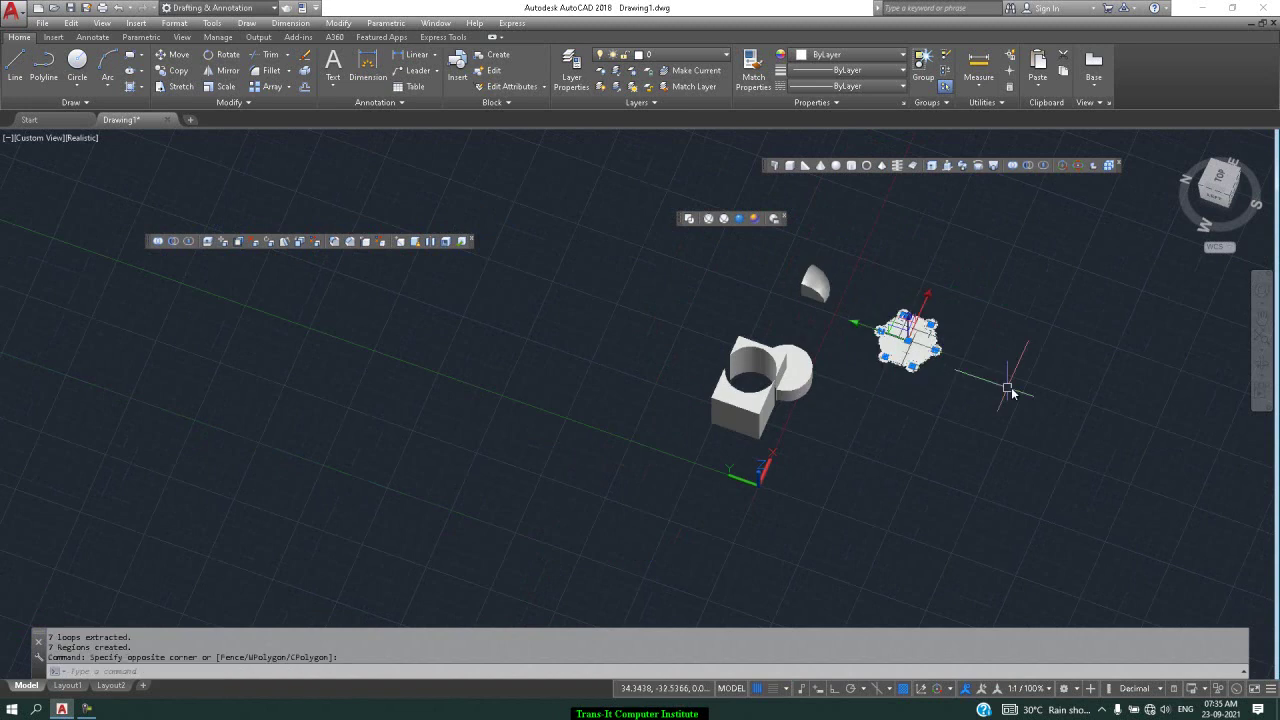
pyautogui.write('co')
pyautogui.press('Return')
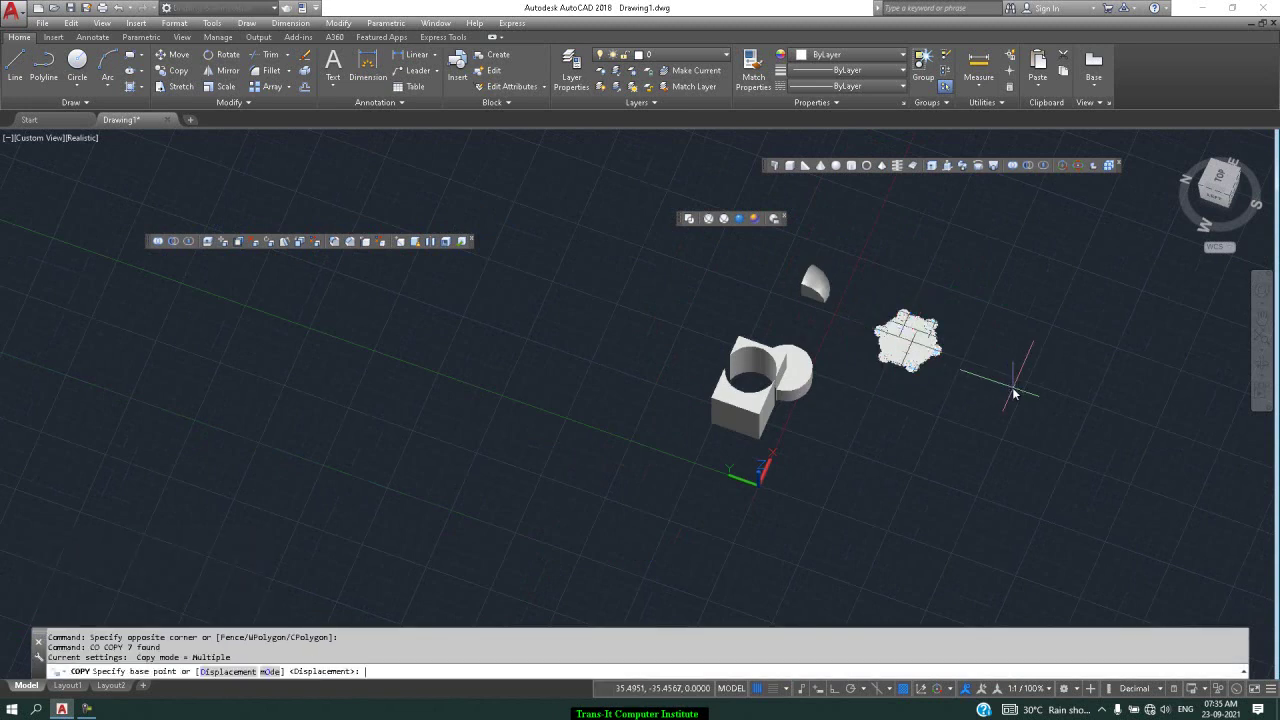
pyautogui.click(910, 346)
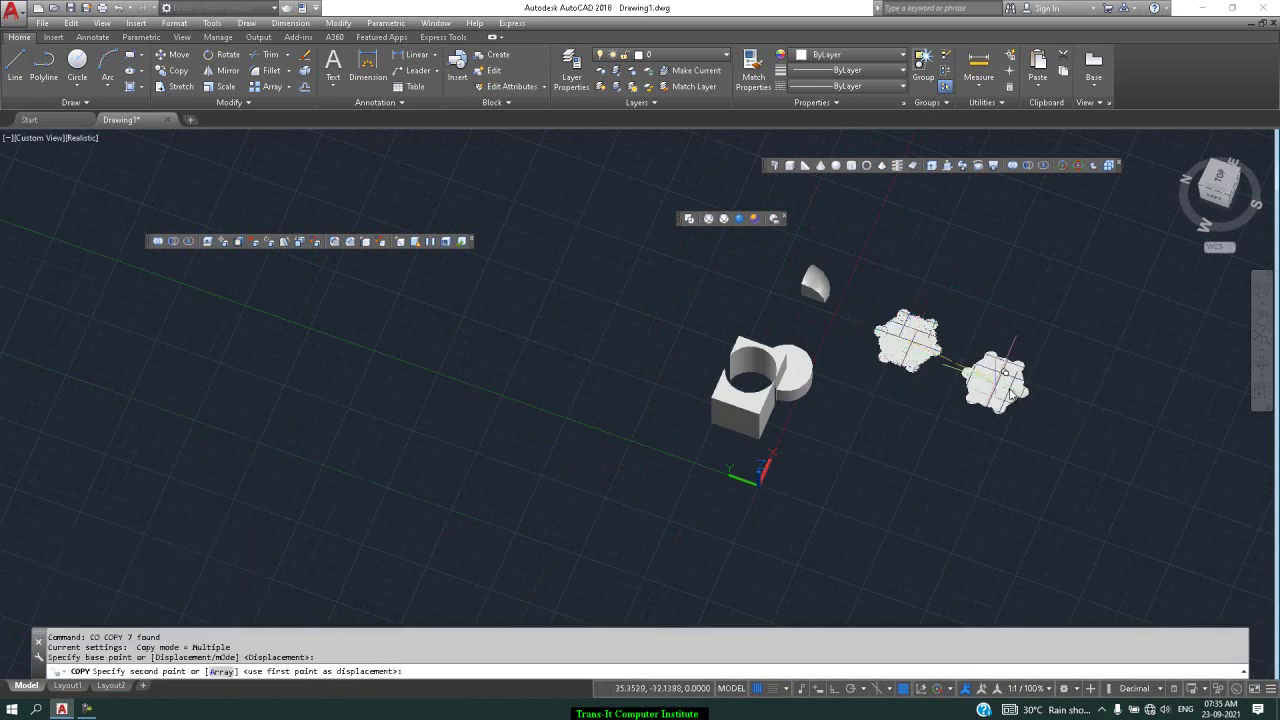
pyautogui.click(1077, 425)
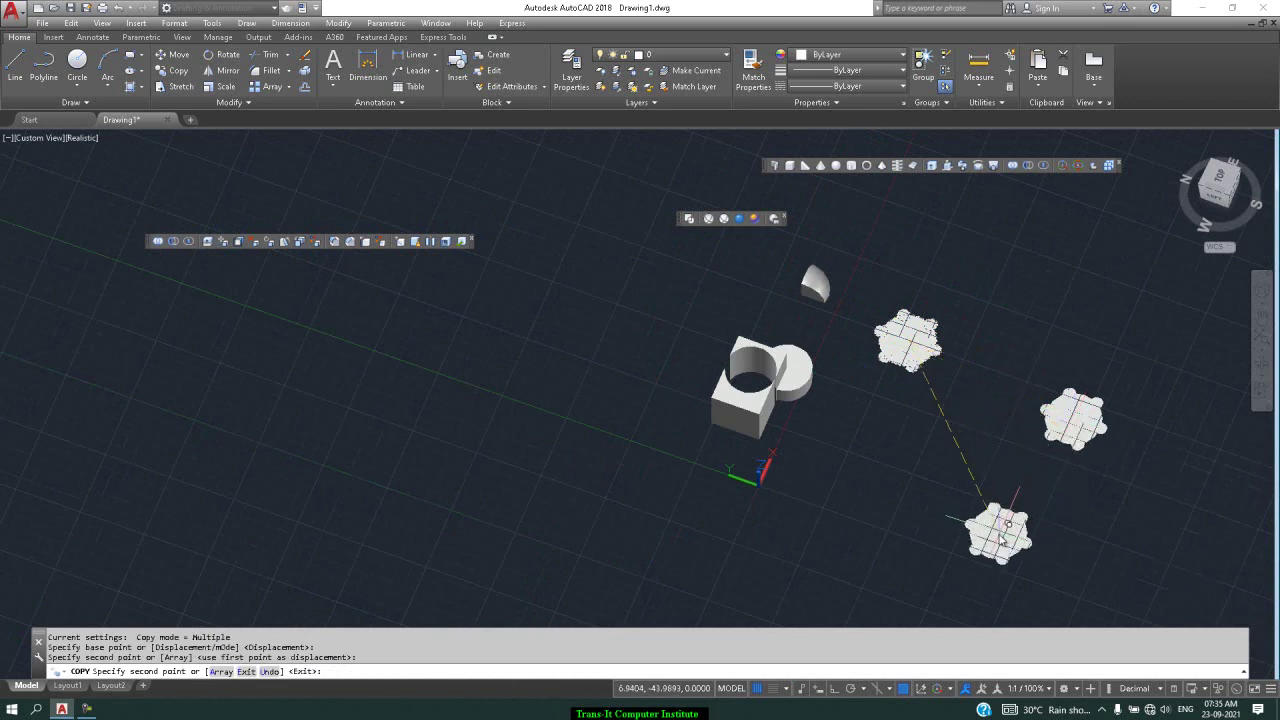
pyautogui.click(1007, 523)
pyautogui.press('Return')
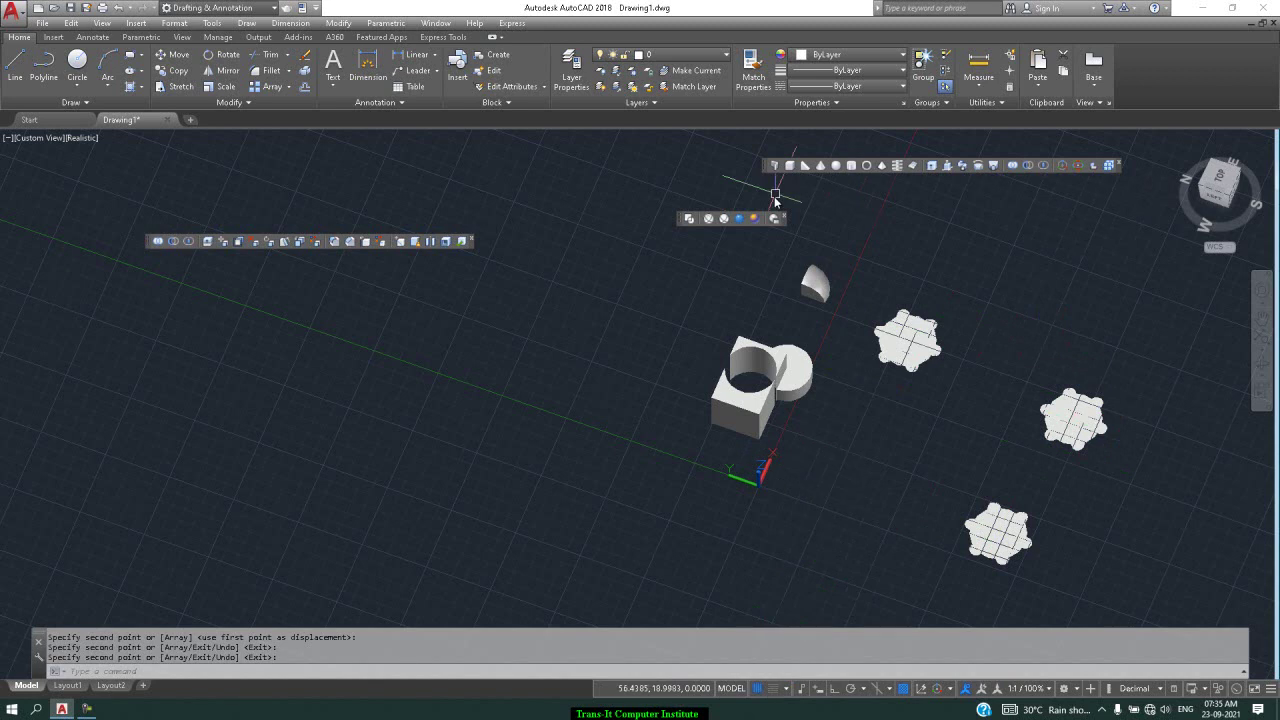
# Switch the visual style to 2D Wireframe and union all regions of the original circle set.
pyautogui.click(689, 221)
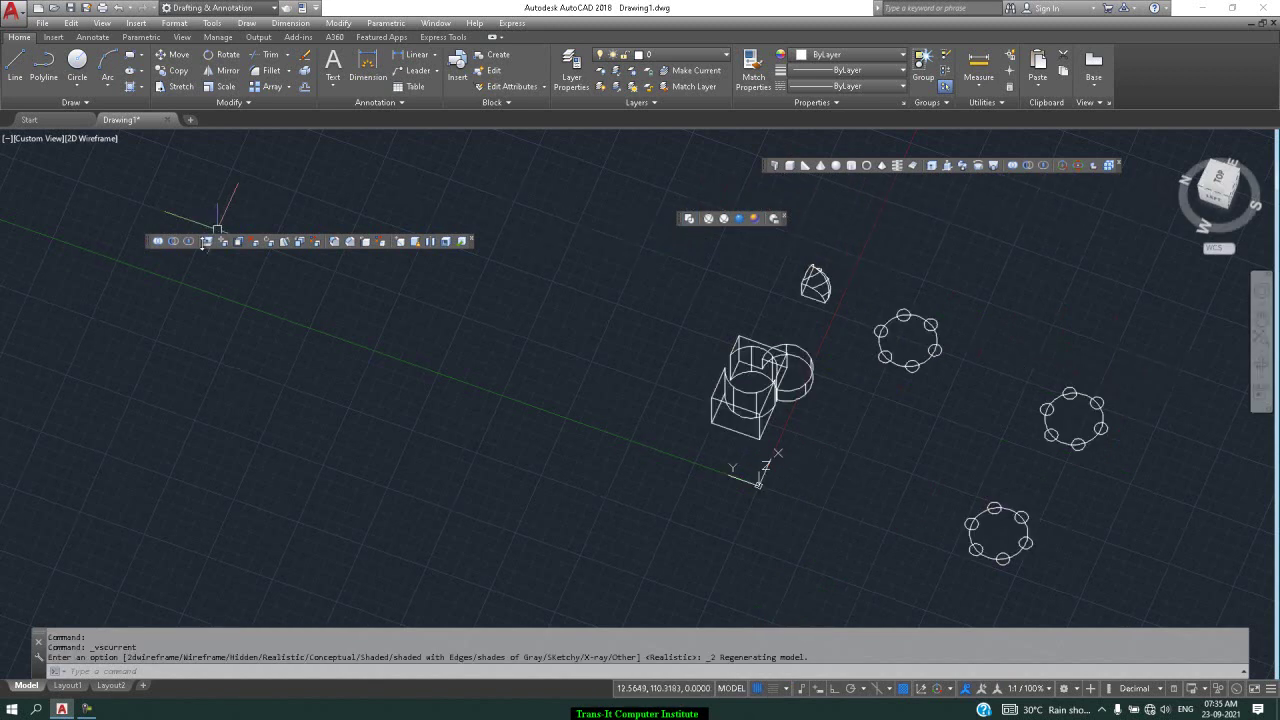
pyautogui.click(158, 242)
pyautogui.click(977, 304)
pyautogui.click(862, 381)
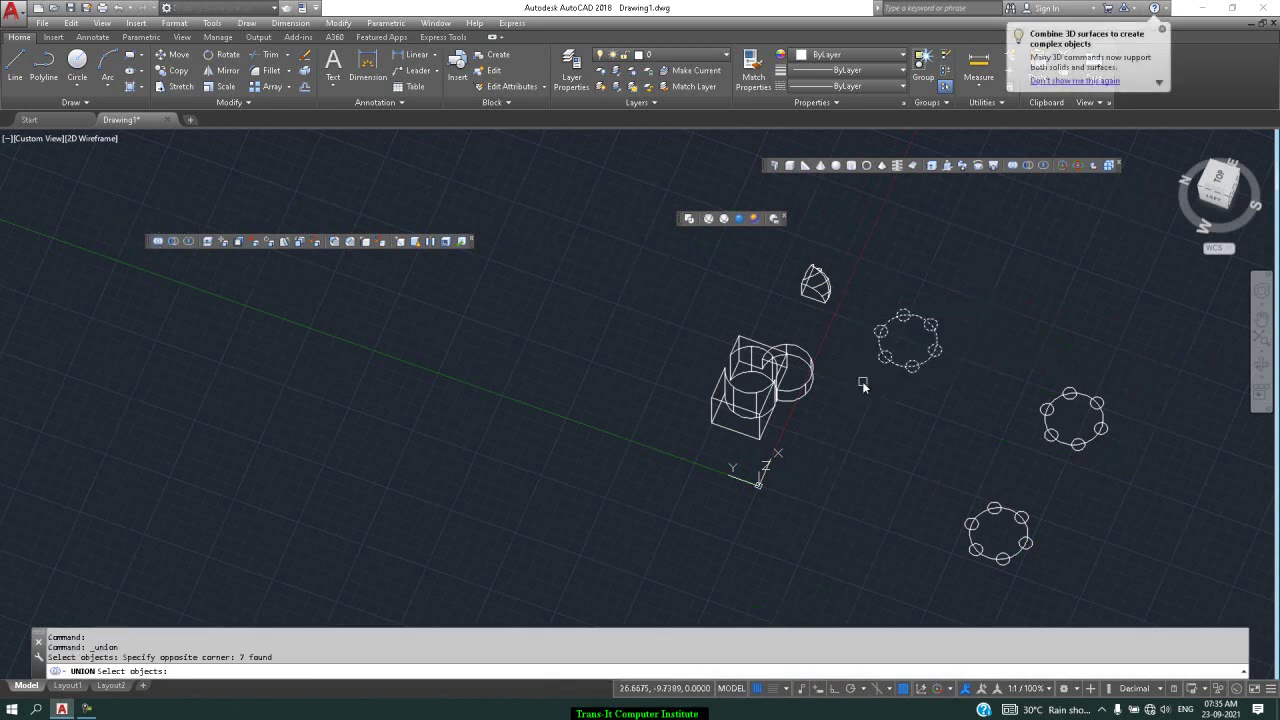
pyautogui.scroll(4, 897, 343)
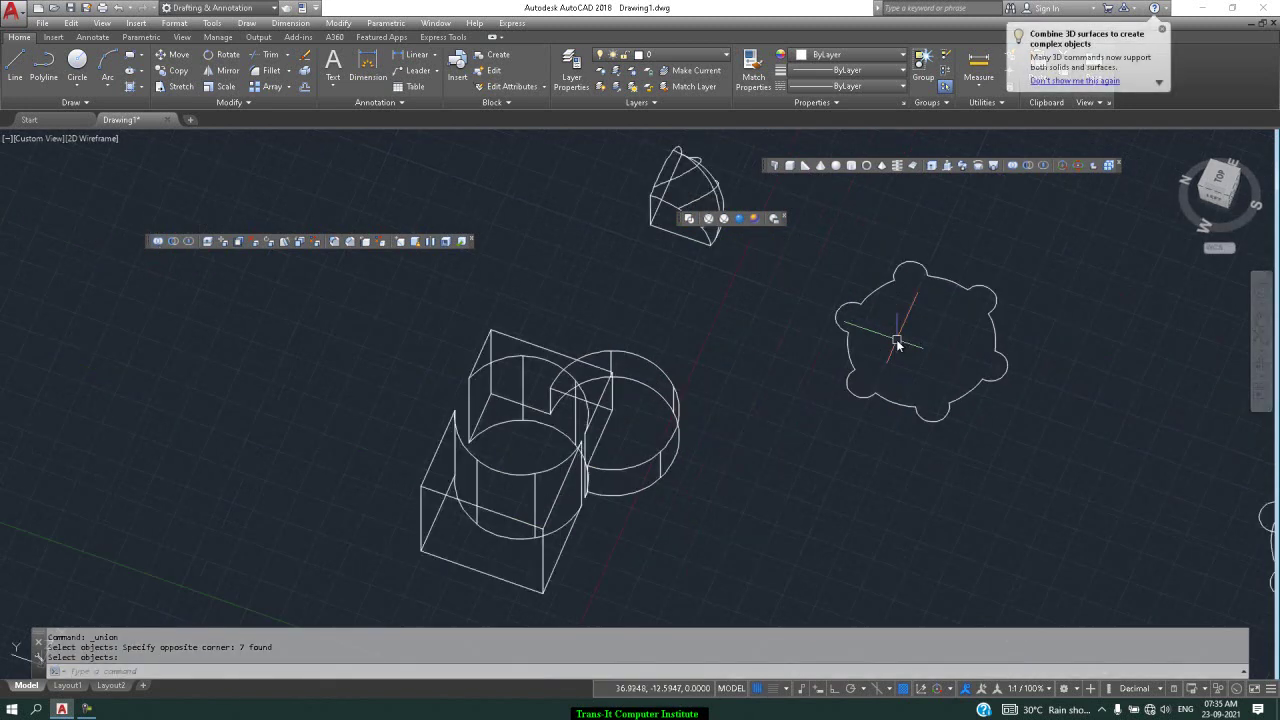
pyautogui.scroll(-2, 897, 343)
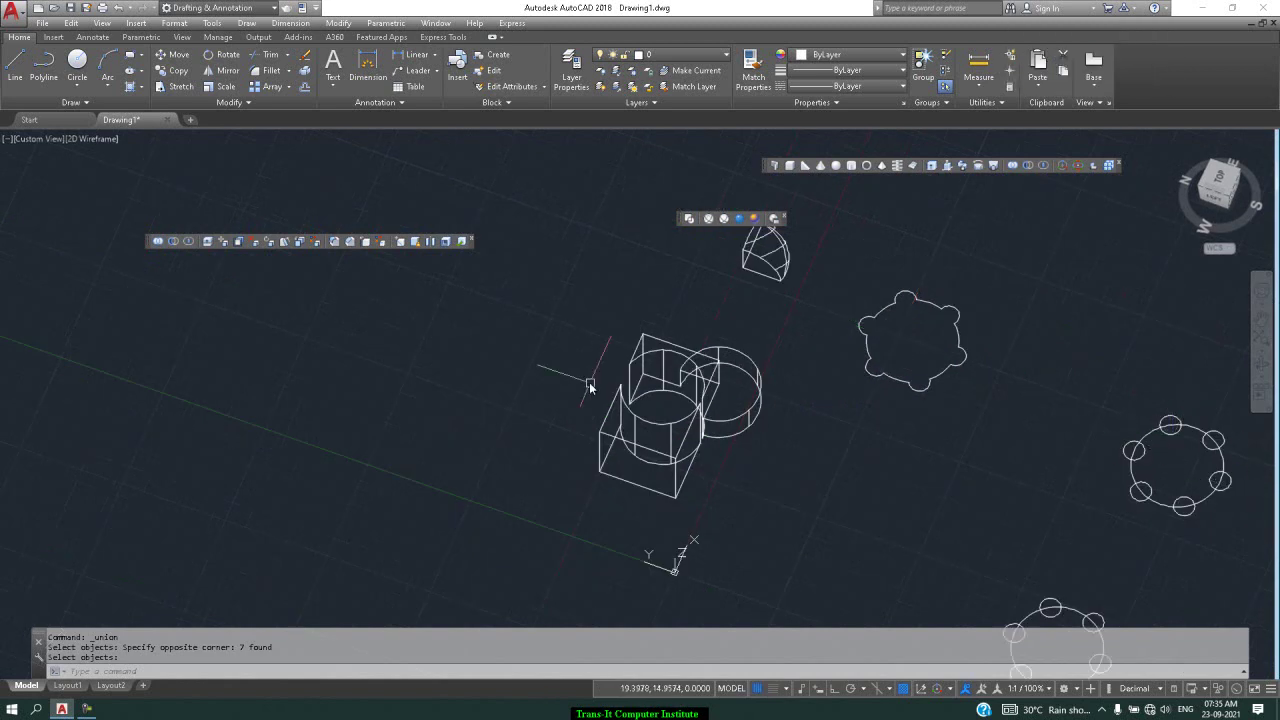
# Subtract the six small circle regions from the large circle region in the first copied set.
pyautogui.click(173, 242)
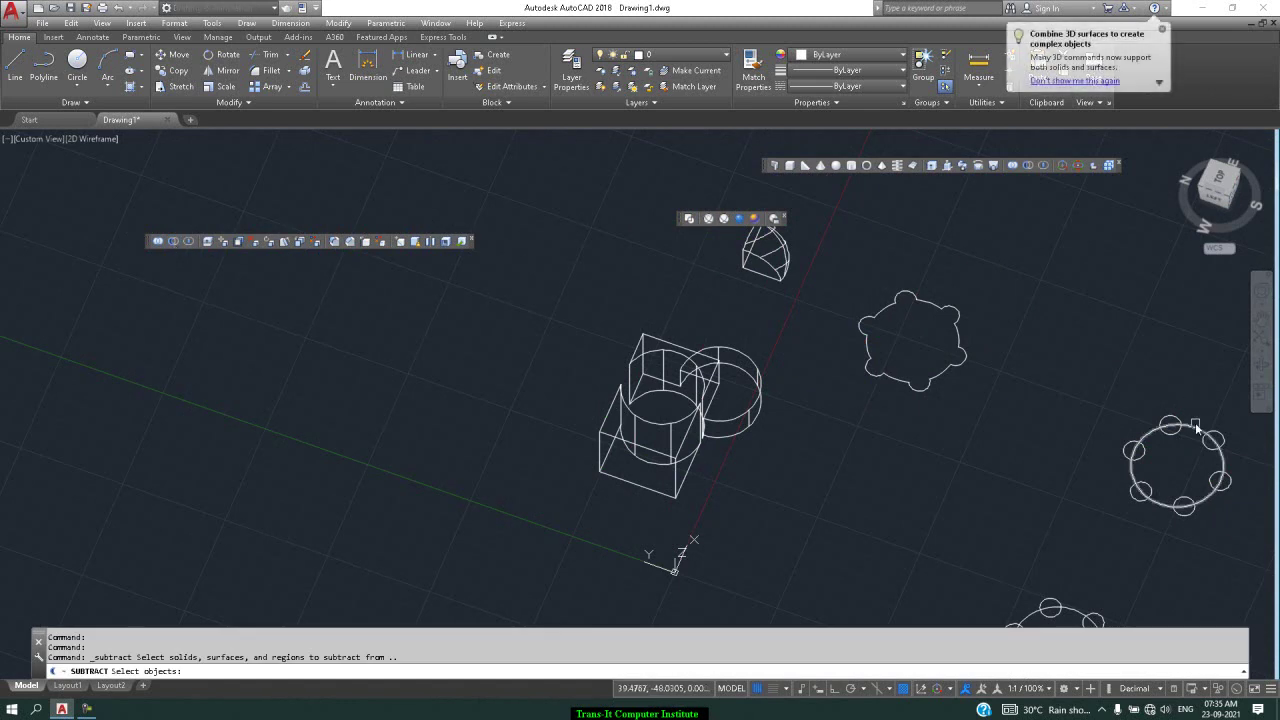
pyautogui.click(1195, 426)
pyautogui.press('Return')
pyautogui.click(1234, 410)
pyautogui.click(1092, 508)
pyautogui.press('Return')
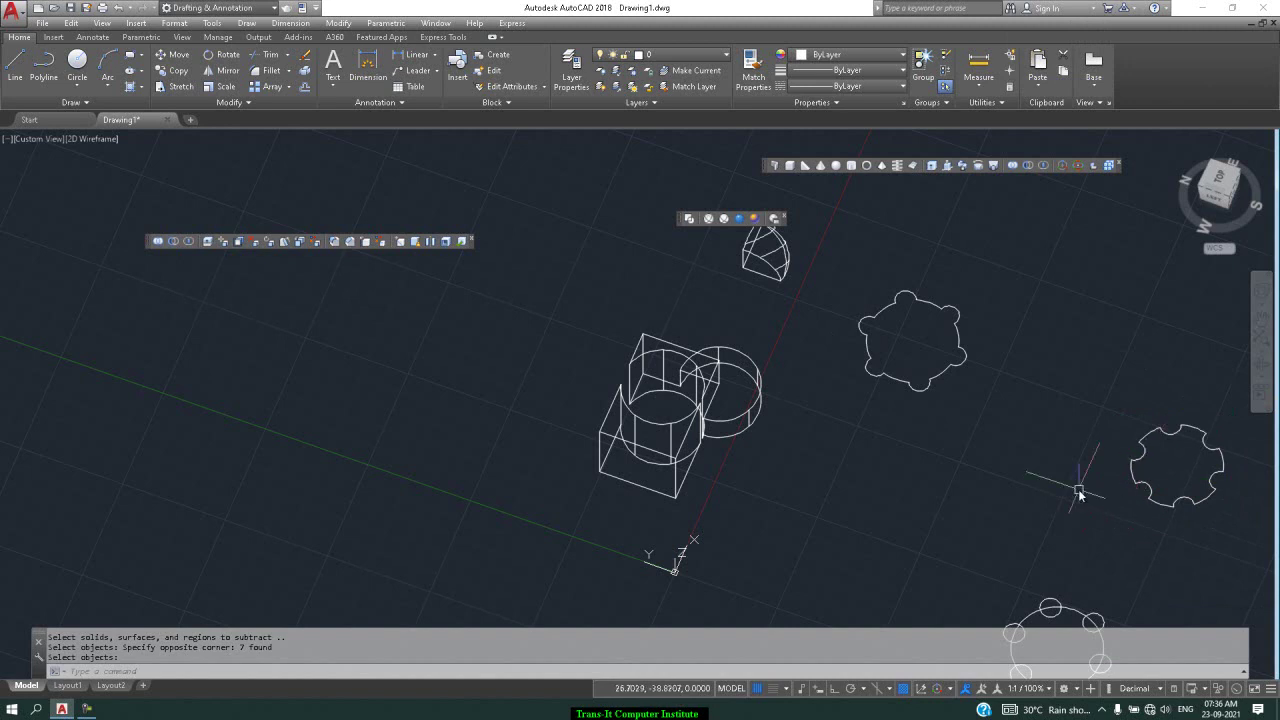
# Draw a rectangle near the origin and a small circle centred on the midpoint of its short side.
pyautogui.scroll(-5, 1080, 490)
pyautogui.scroll(5, 1114, 580)
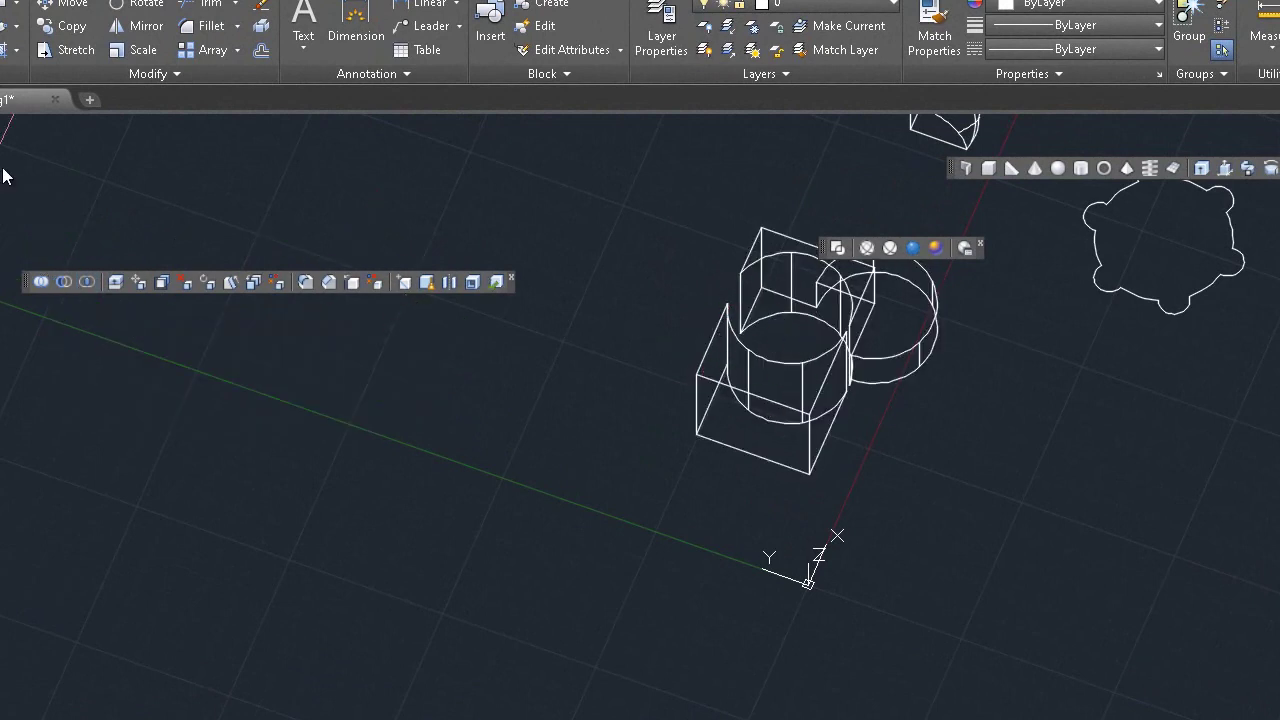
pyautogui.click(603, 552)
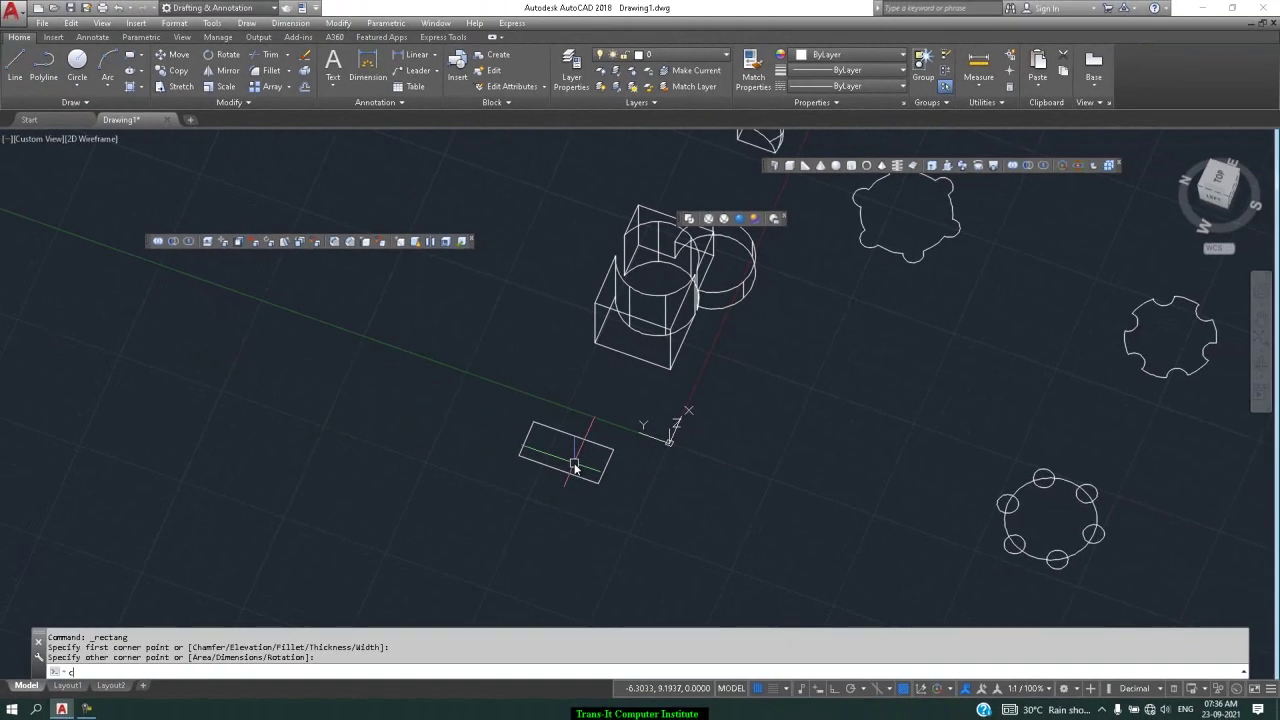
pyautogui.press('Return')
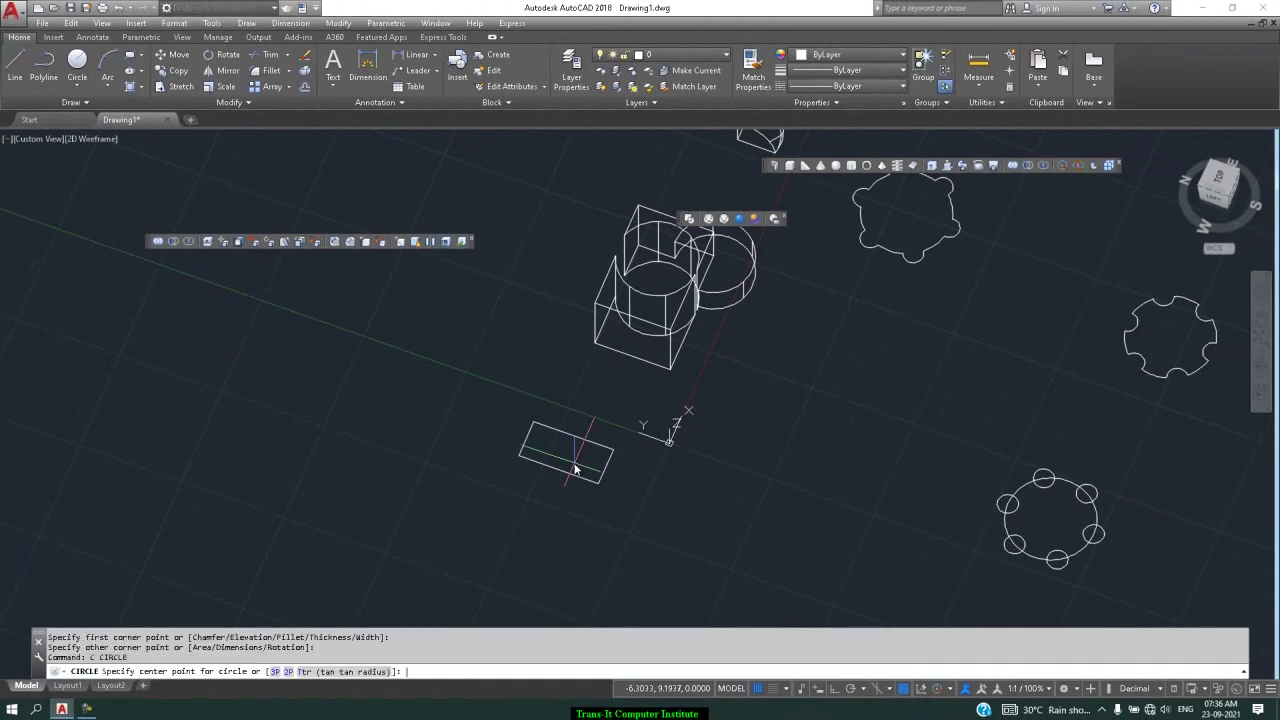
pyautogui.click(606, 466)
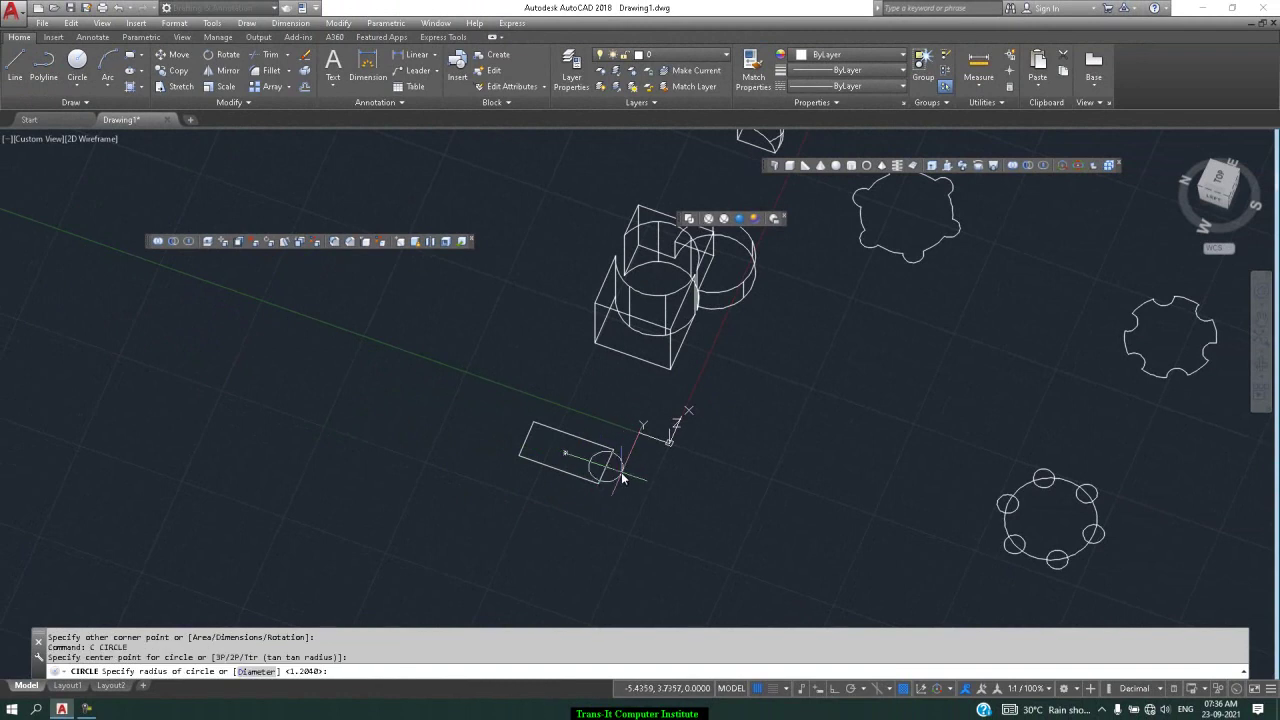
pyautogui.click(621, 472)
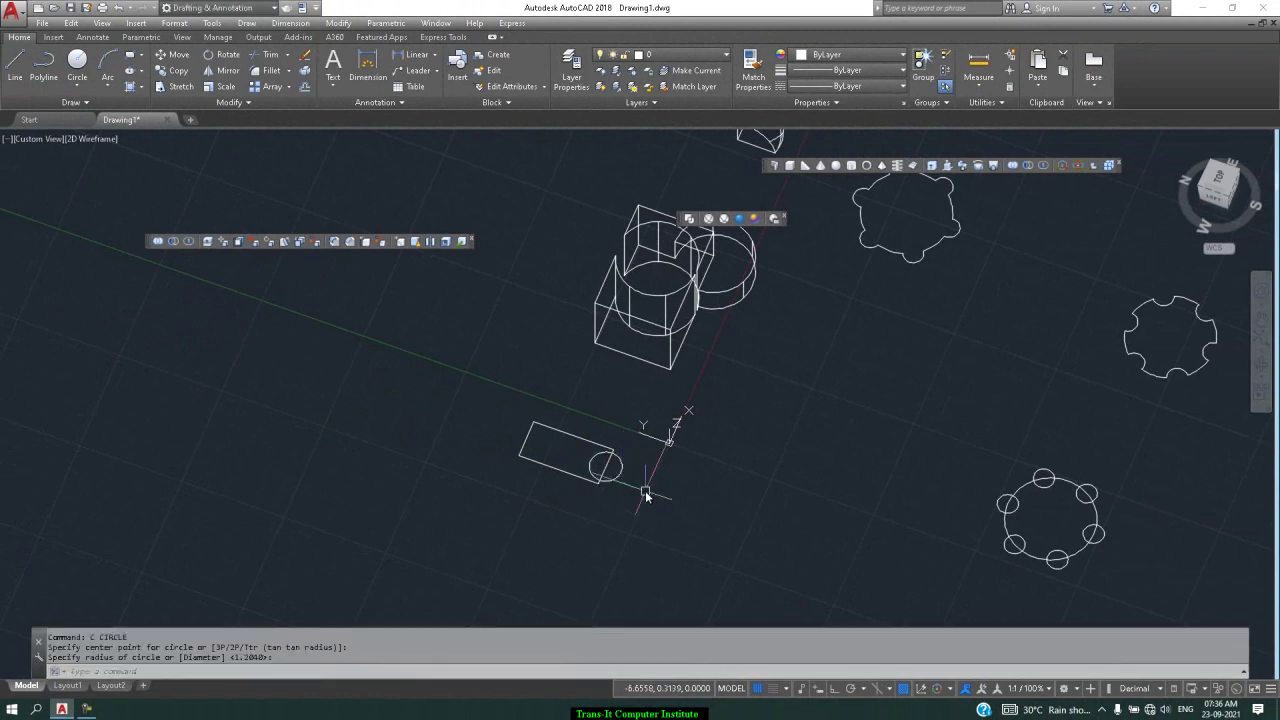
# Convert the rectangle and the overlapping small circle into regions.
pyautogui.write('reg')
pyautogui.press('Return')
pyautogui.moveTo(638, 447); pyautogui.dragTo(556, 486)
pyautogui.press('Return')
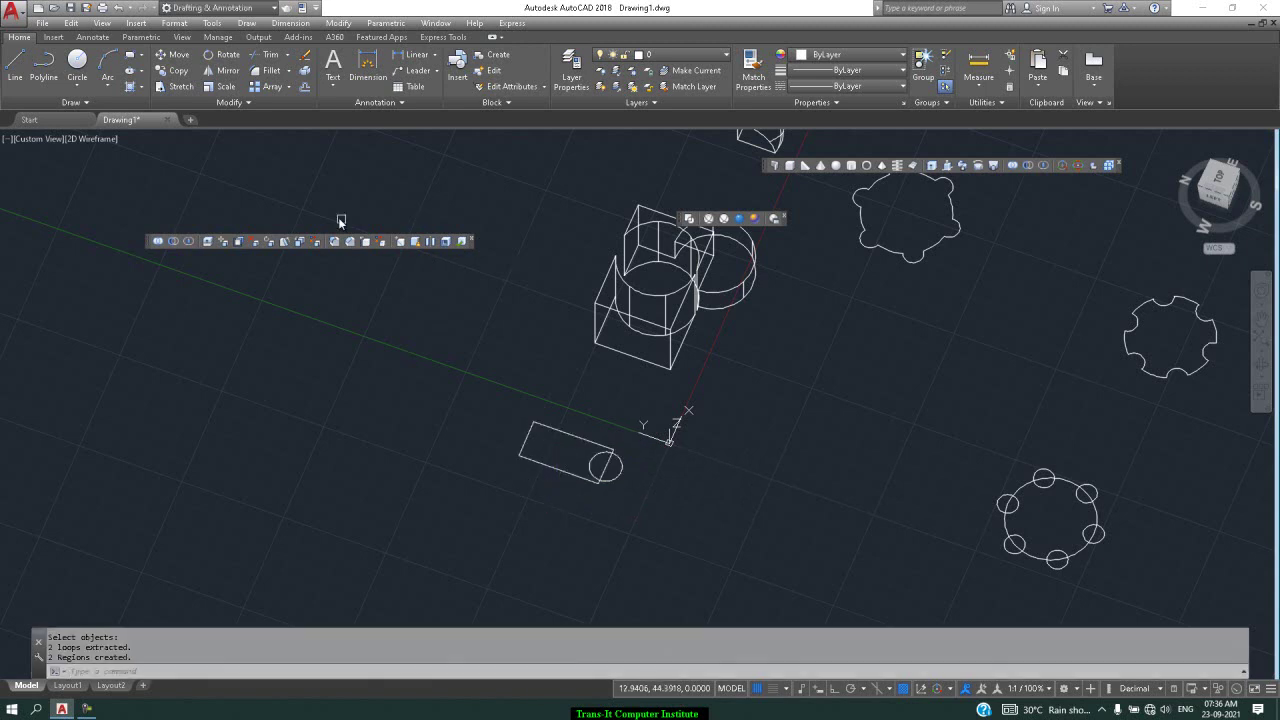
# Intersect the rectangle region with the overlapping small circle region near the origin.
pyautogui.click(188, 241)
pyautogui.moveTo(676, 429); pyautogui.dragTo(556, 477)
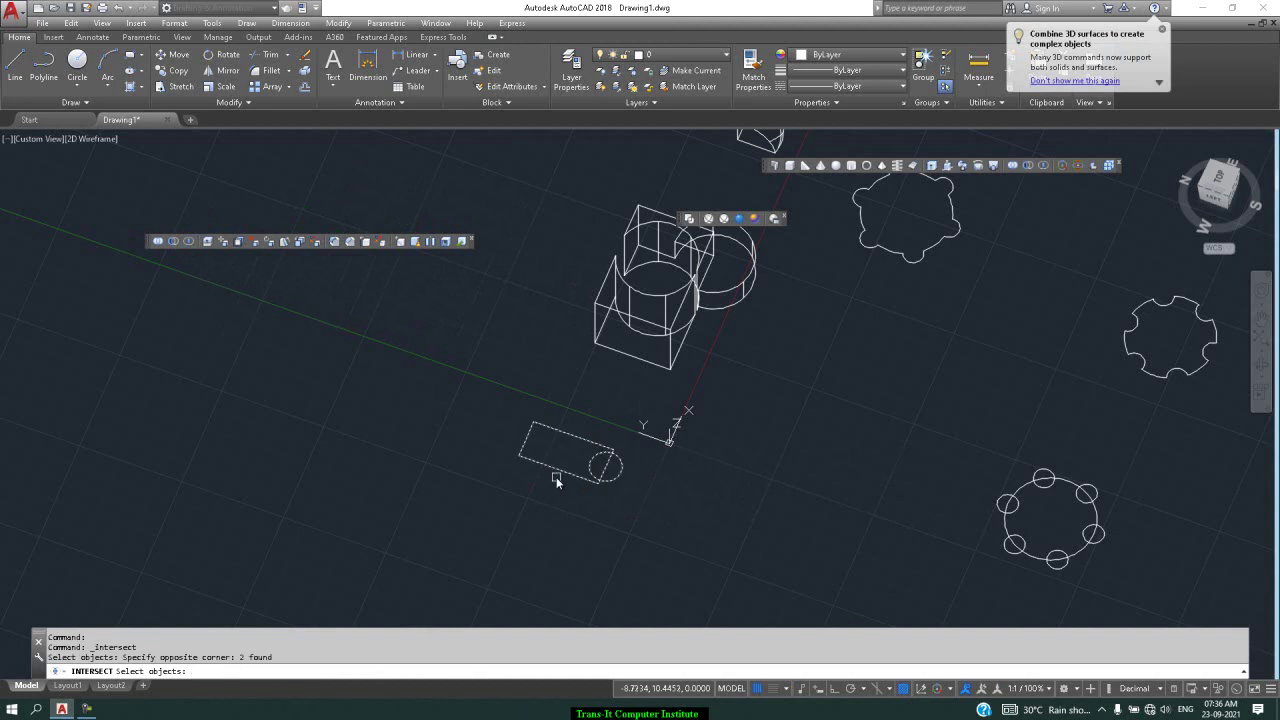
pyautogui.press('Return')
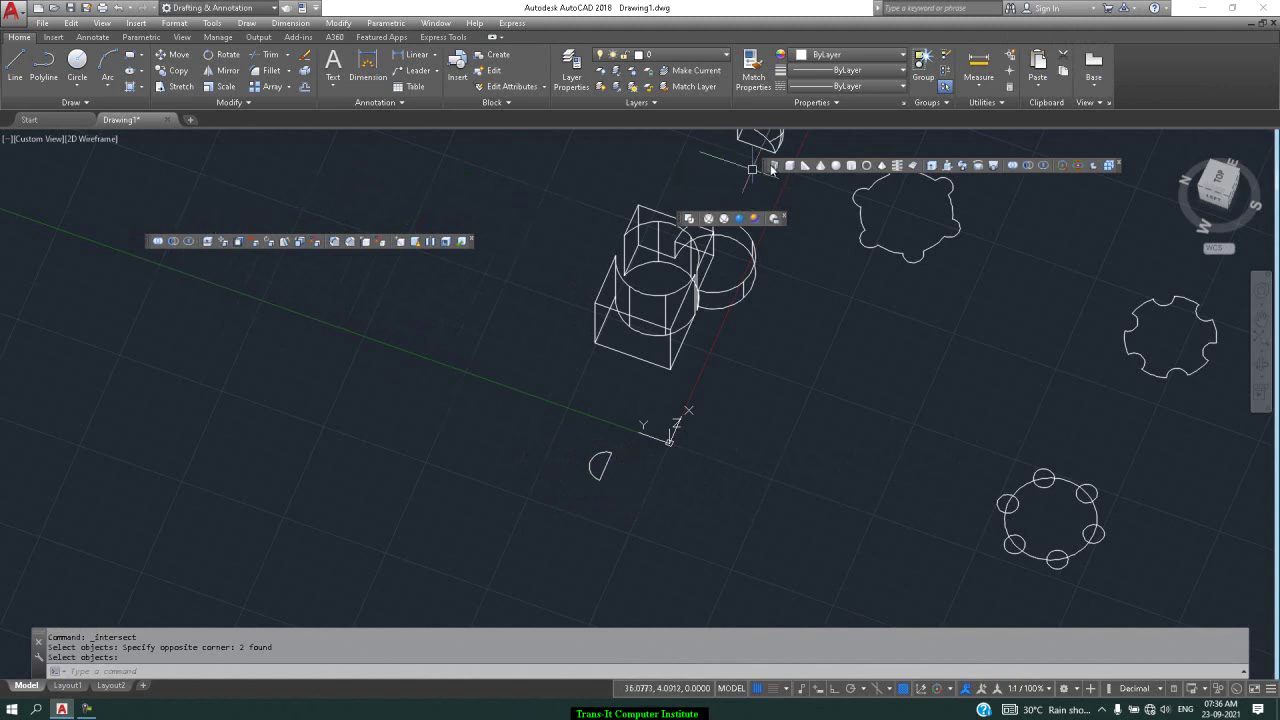
# Set the visual style to Realistic and turn off the grid display.
pyautogui.click(741, 218)
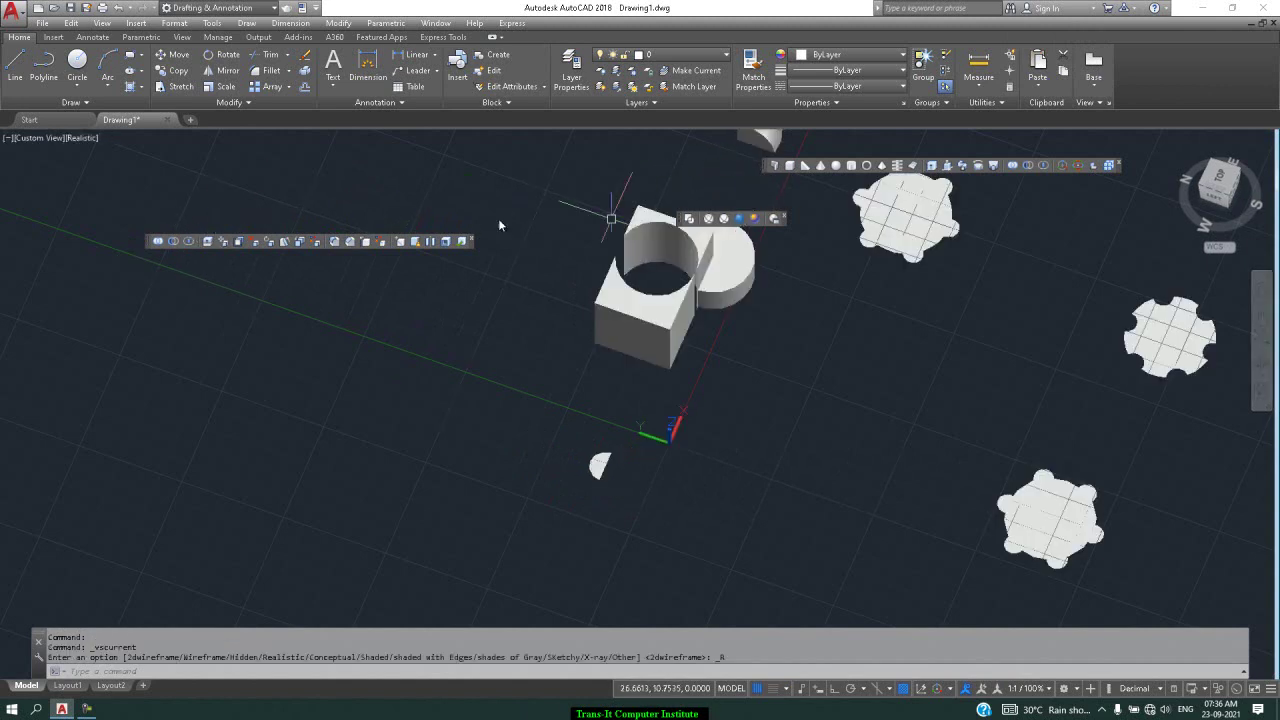
pyautogui.click(757, 688)
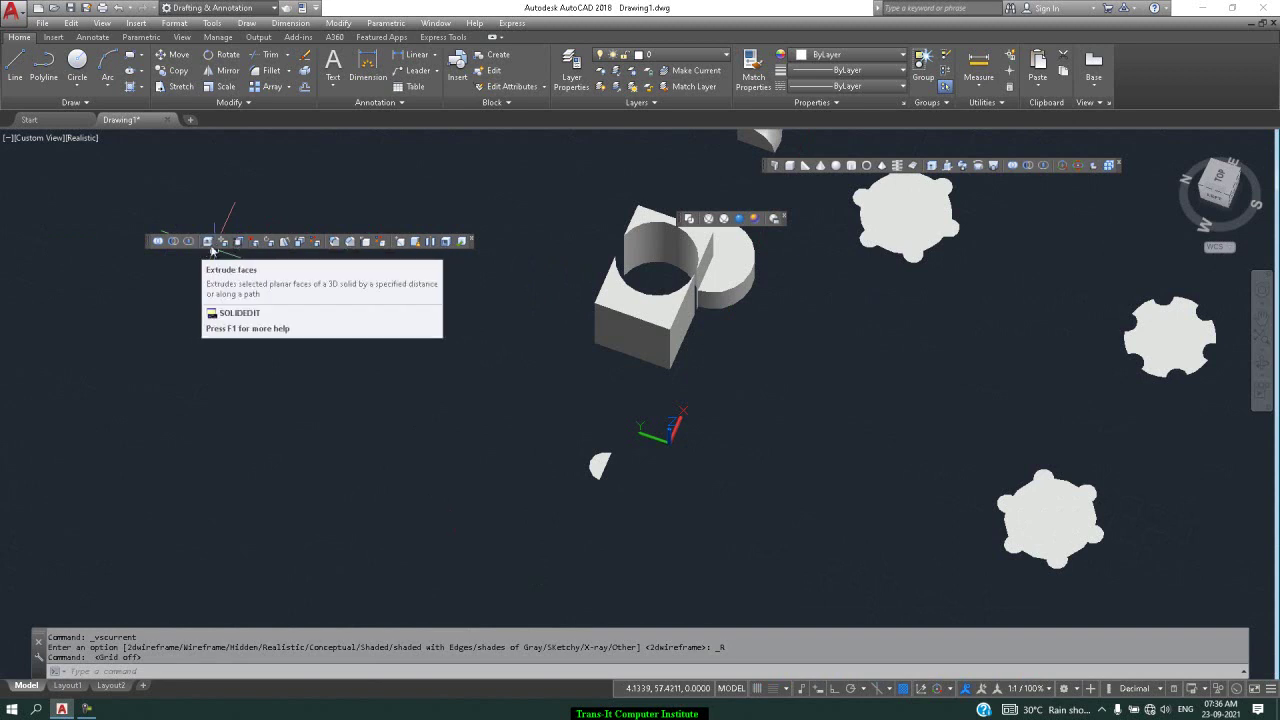
pyautogui.scroll(3, 725, 350)
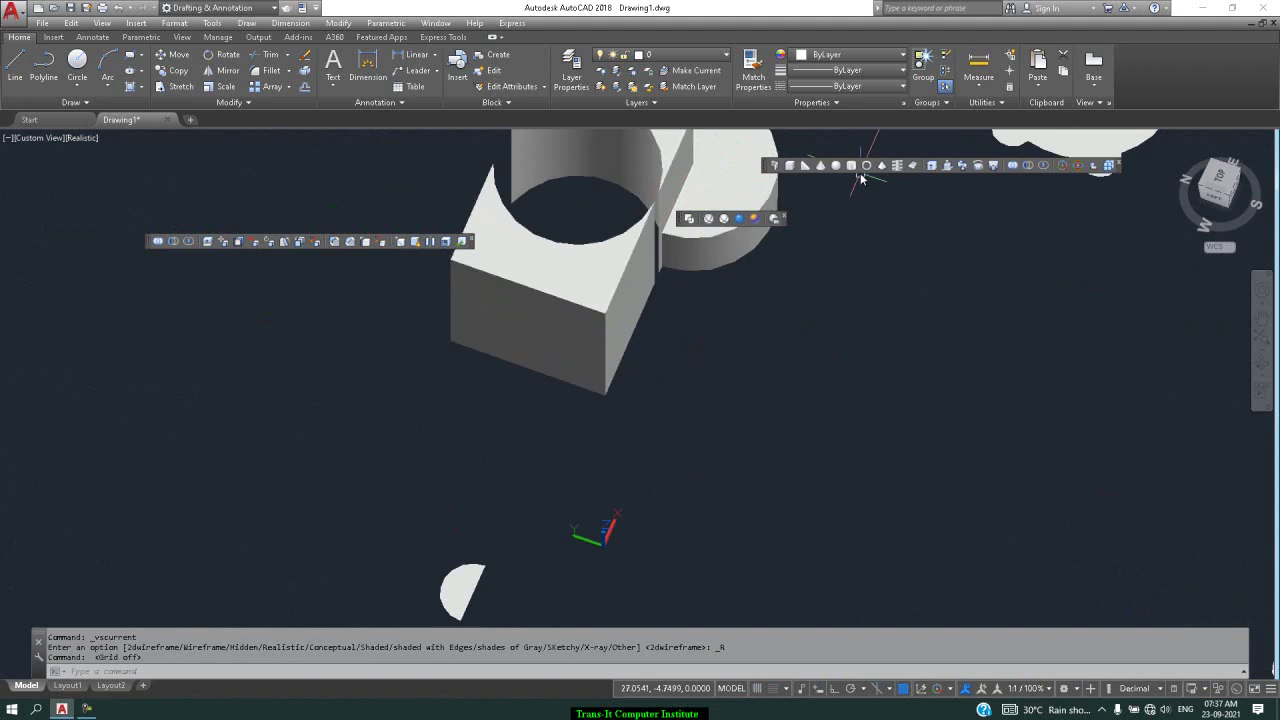
# Display the View toolbar and switch the model to the SW Isometric view.
pyautogui.rightClick(751, 222)
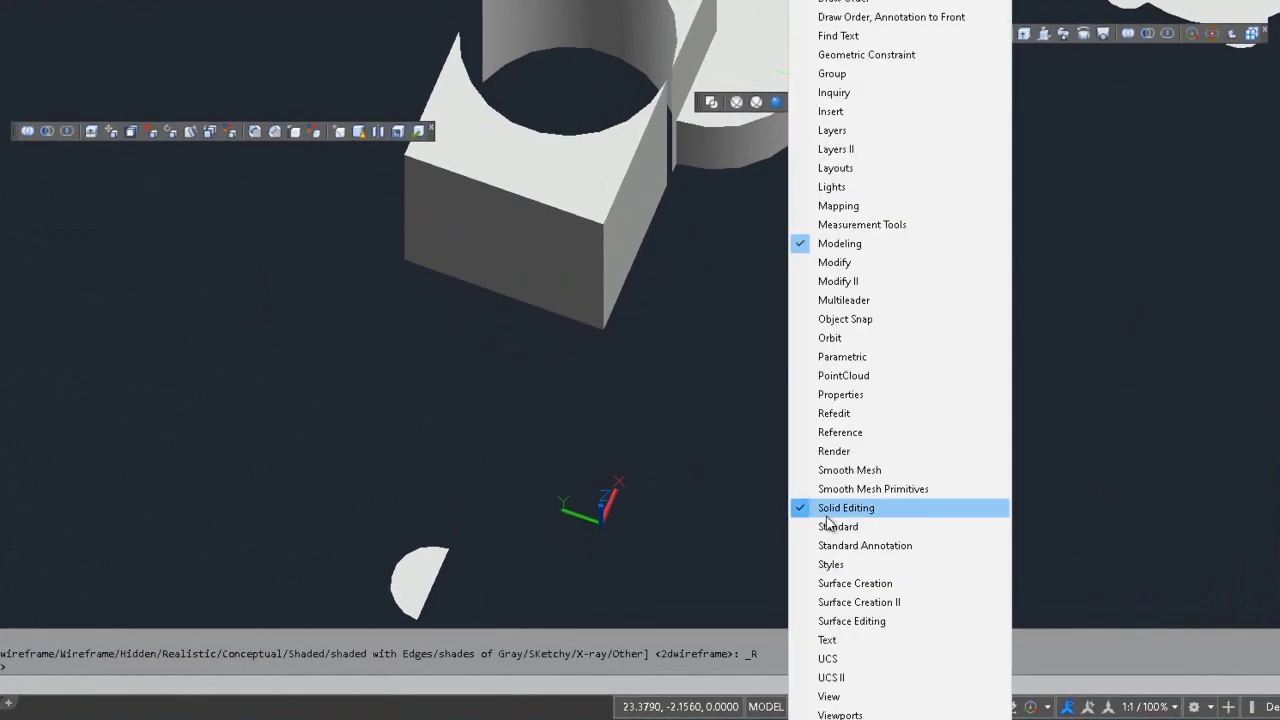
pyautogui.click(831, 697)
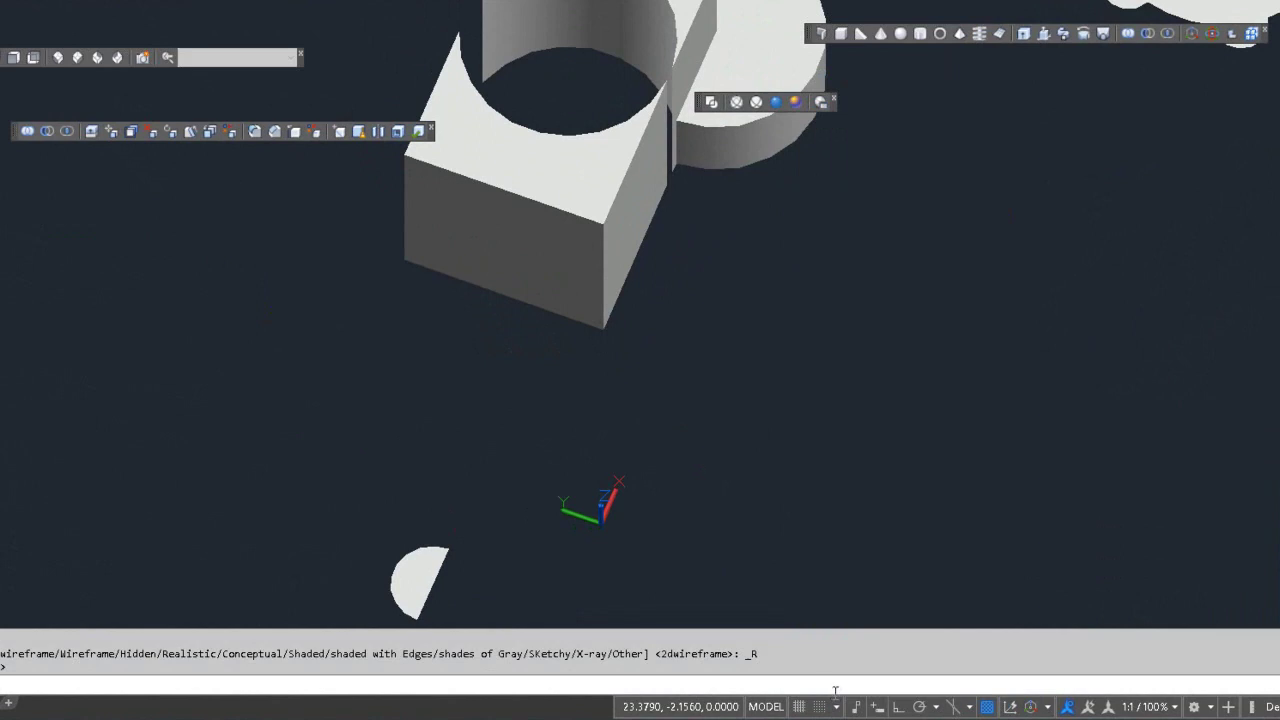
pyautogui.click(64, 59)
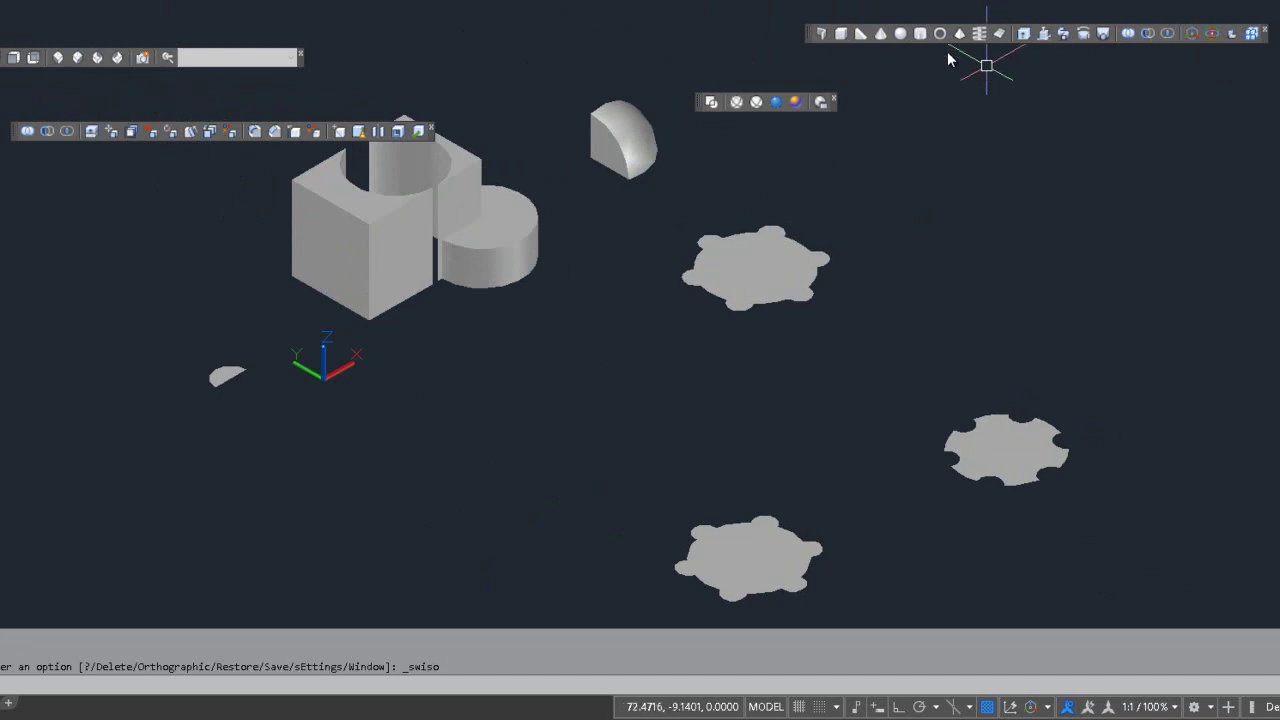
# Draw a solid box freehand in the empty space between the origin and the flat regions.
pyautogui.click(844, 36)
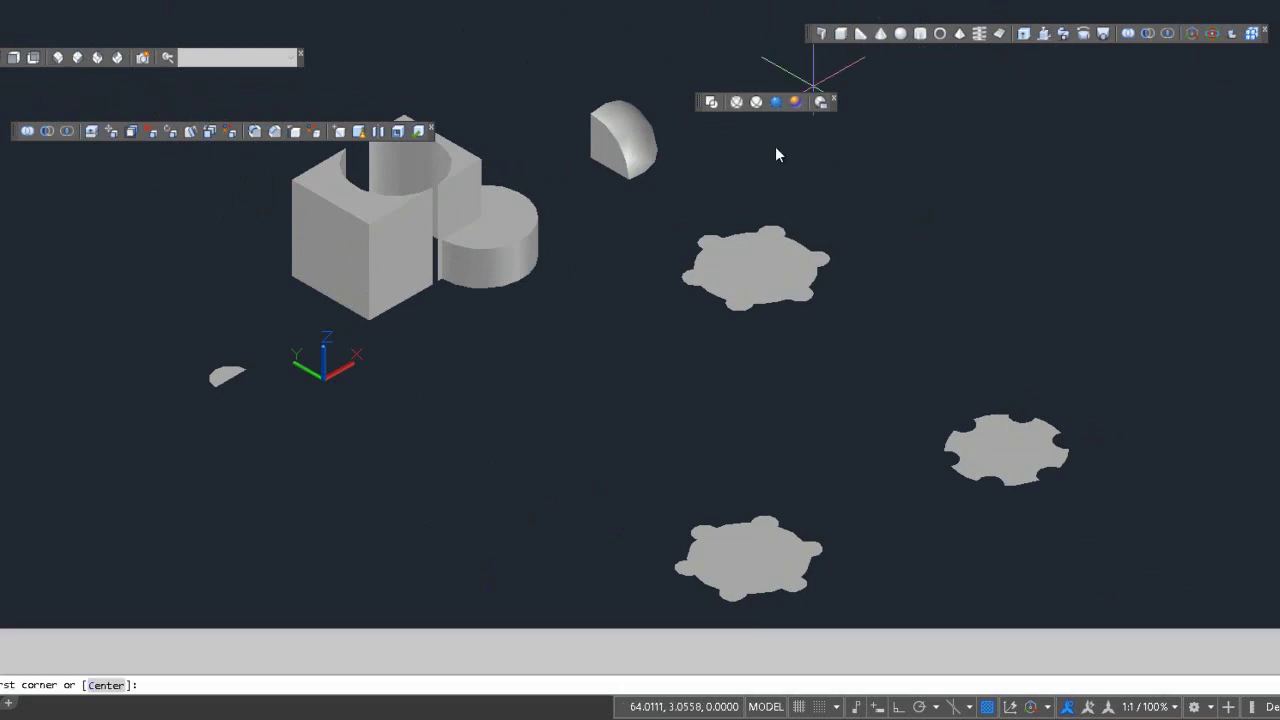
pyautogui.click(477, 430)
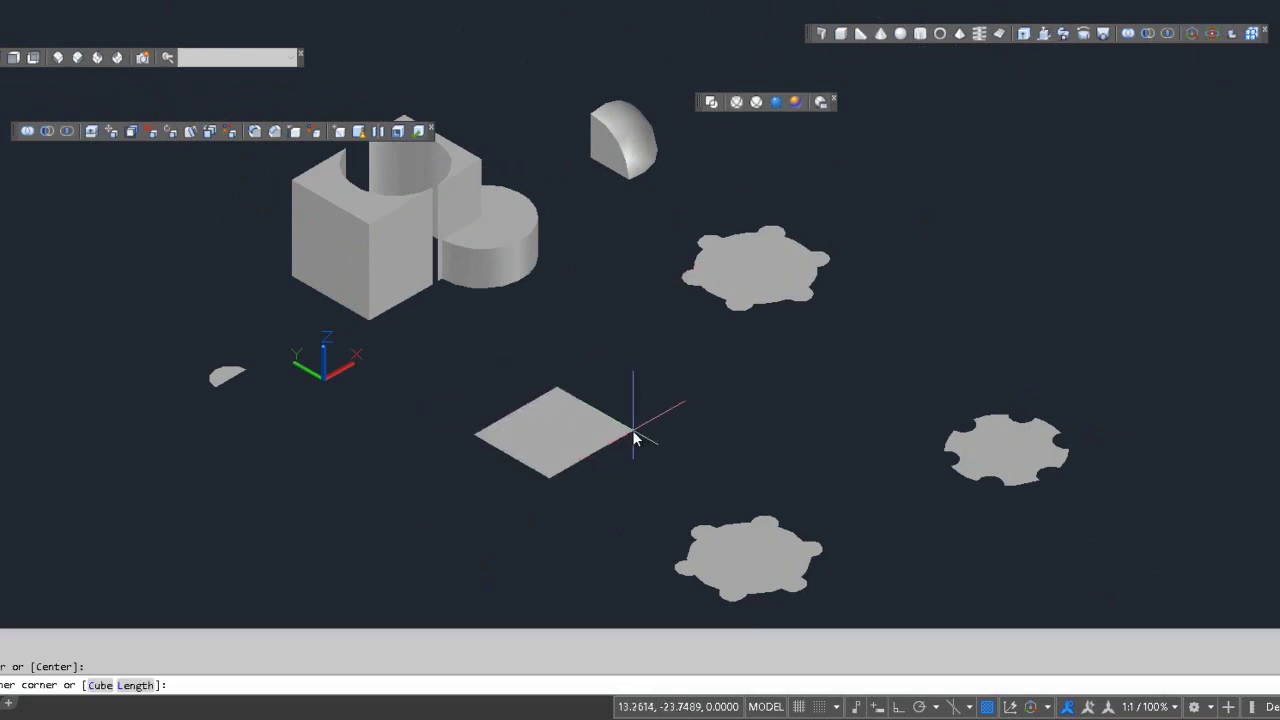
pyautogui.click(632, 432)
pyautogui.click(643, 370)
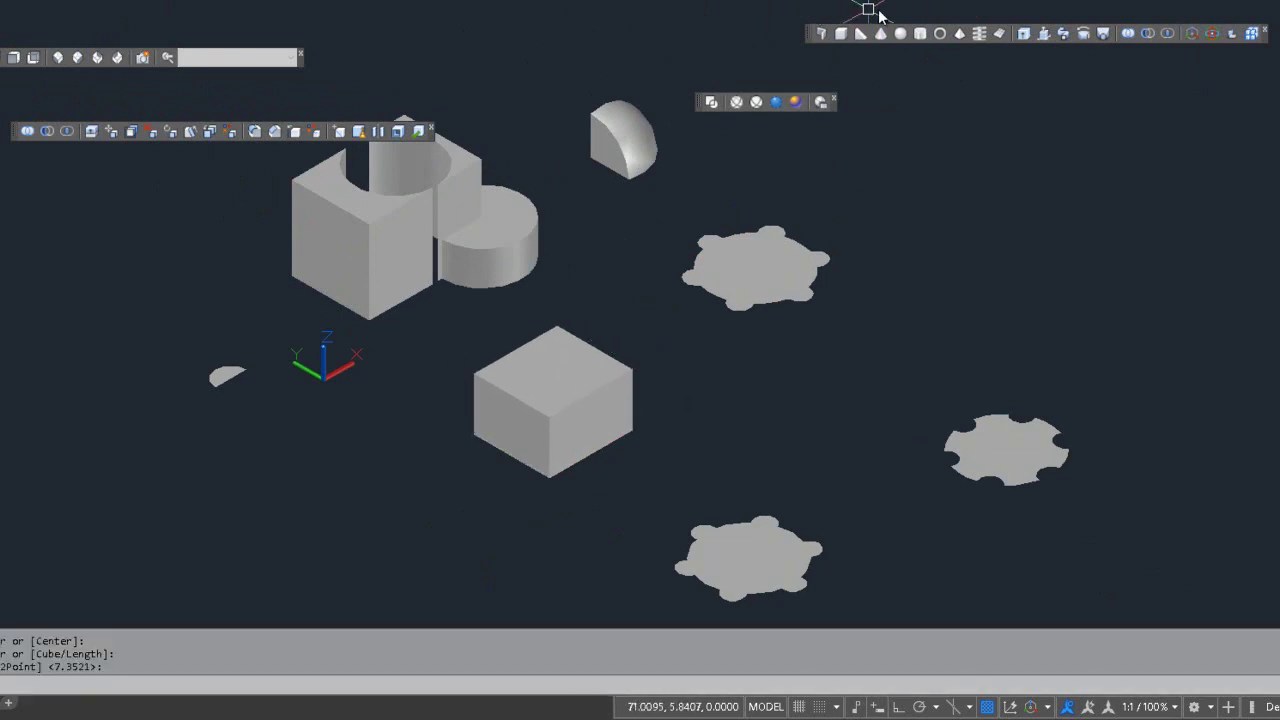
# Extrude the new box's end face on the negative X side by 10 with a taper angle of 0.
pyautogui.click(93, 136)
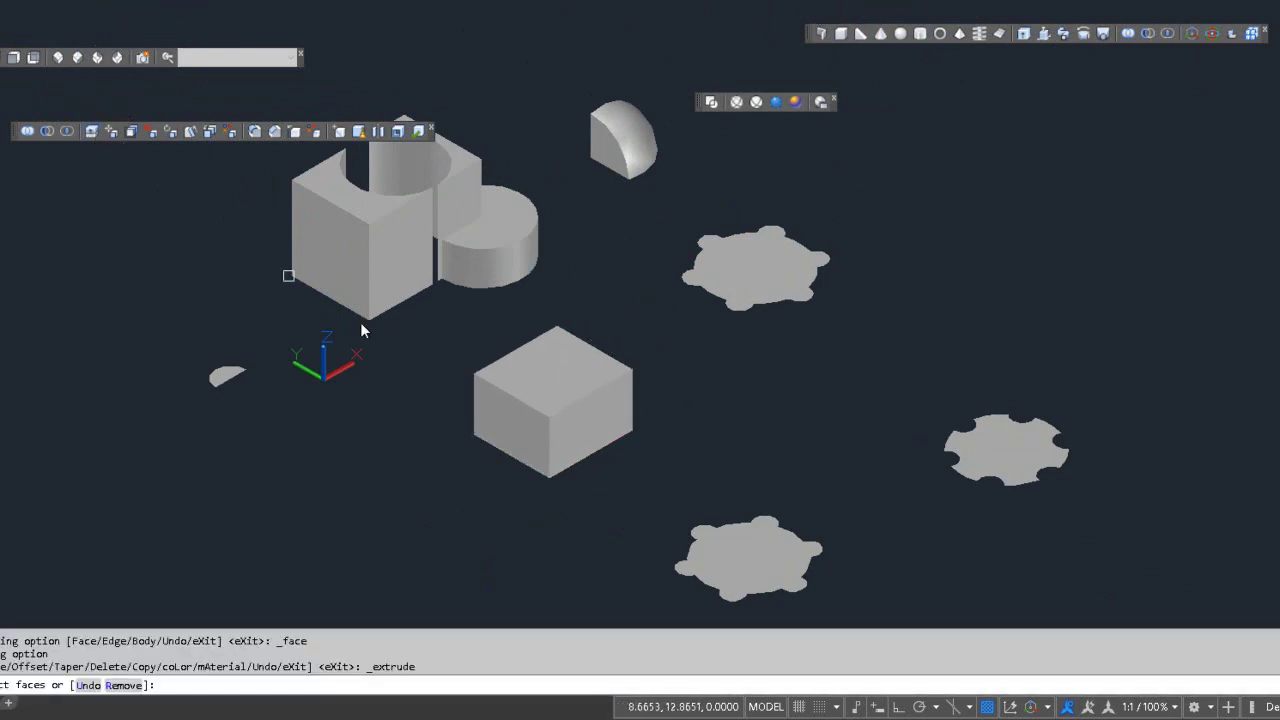
pyautogui.click(497, 434)
pyautogui.press('Return')
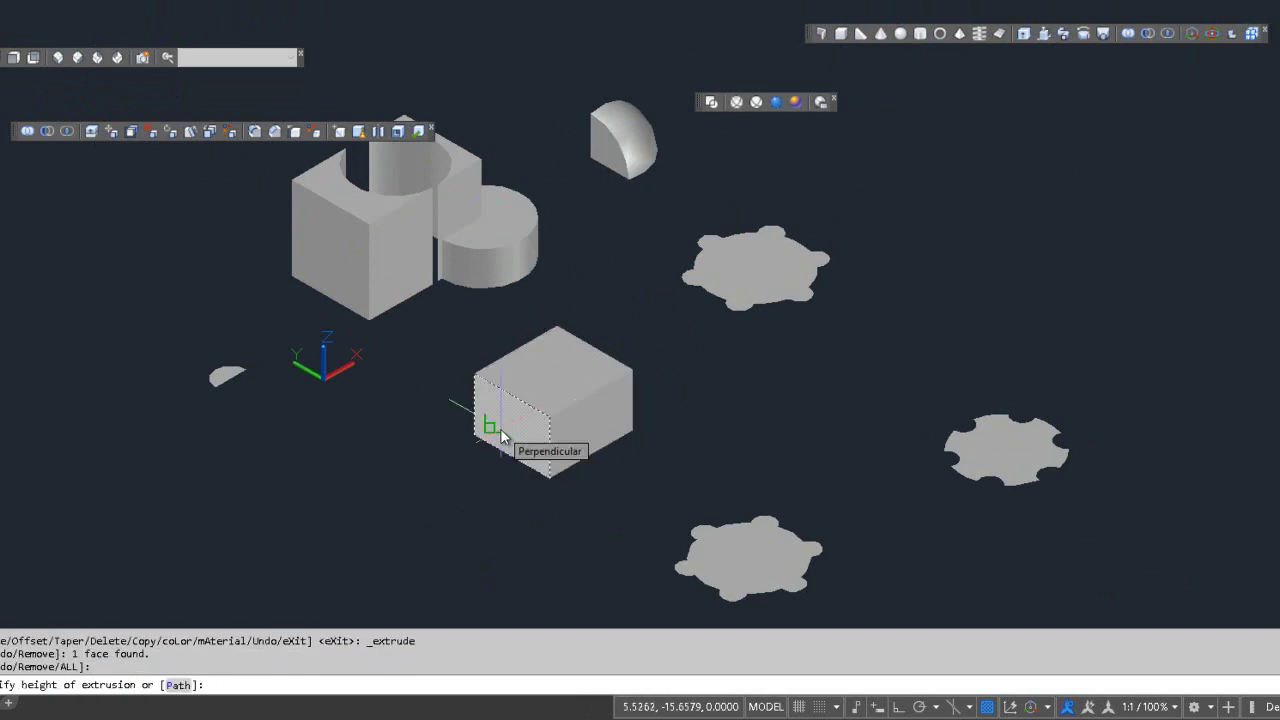
pyautogui.write('10')
pyautogui.press('Return')
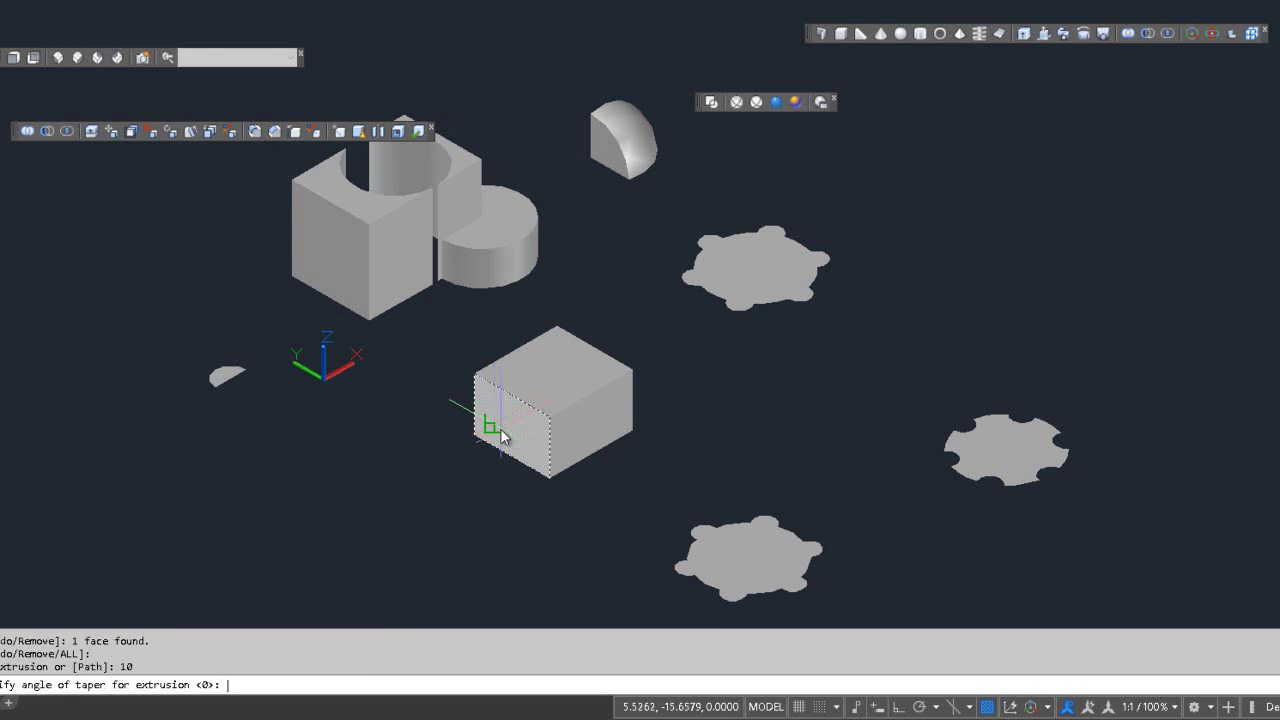
pyautogui.write('0')
pyautogui.press('Return')
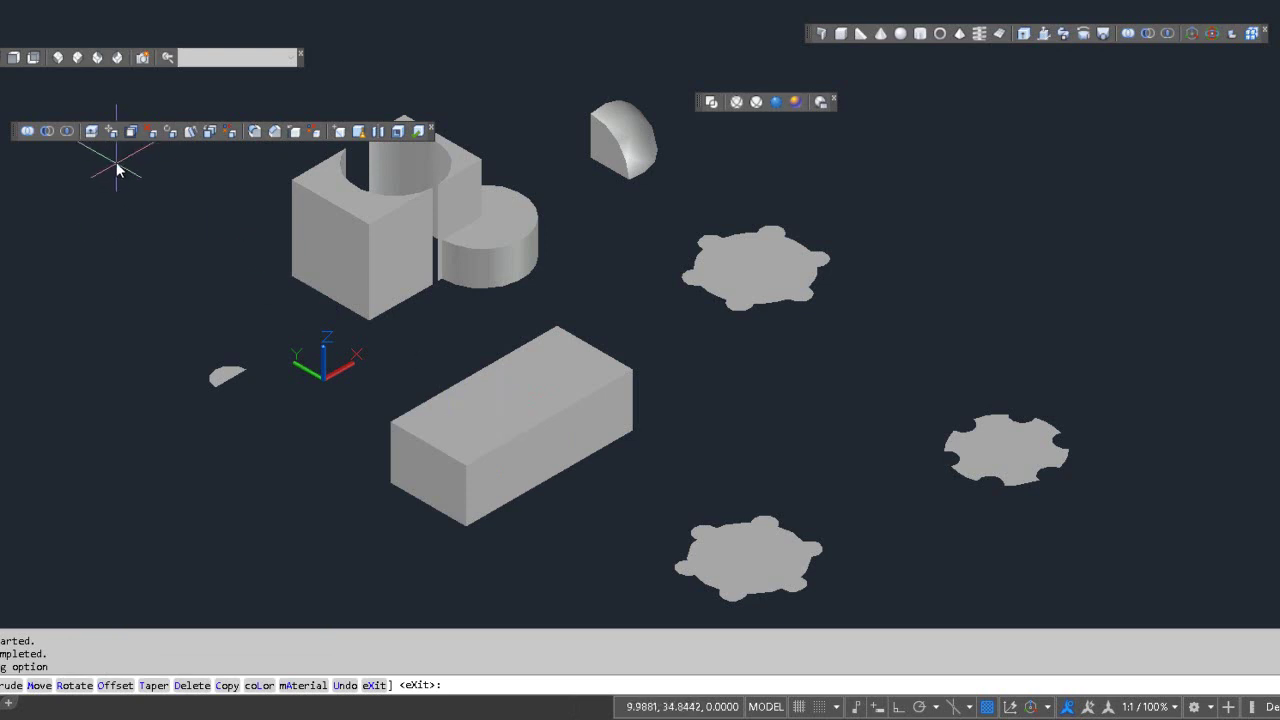
# Extrude the box's long front side face by -5 with the default taper angle of 0.
pyautogui.click(93, 132)
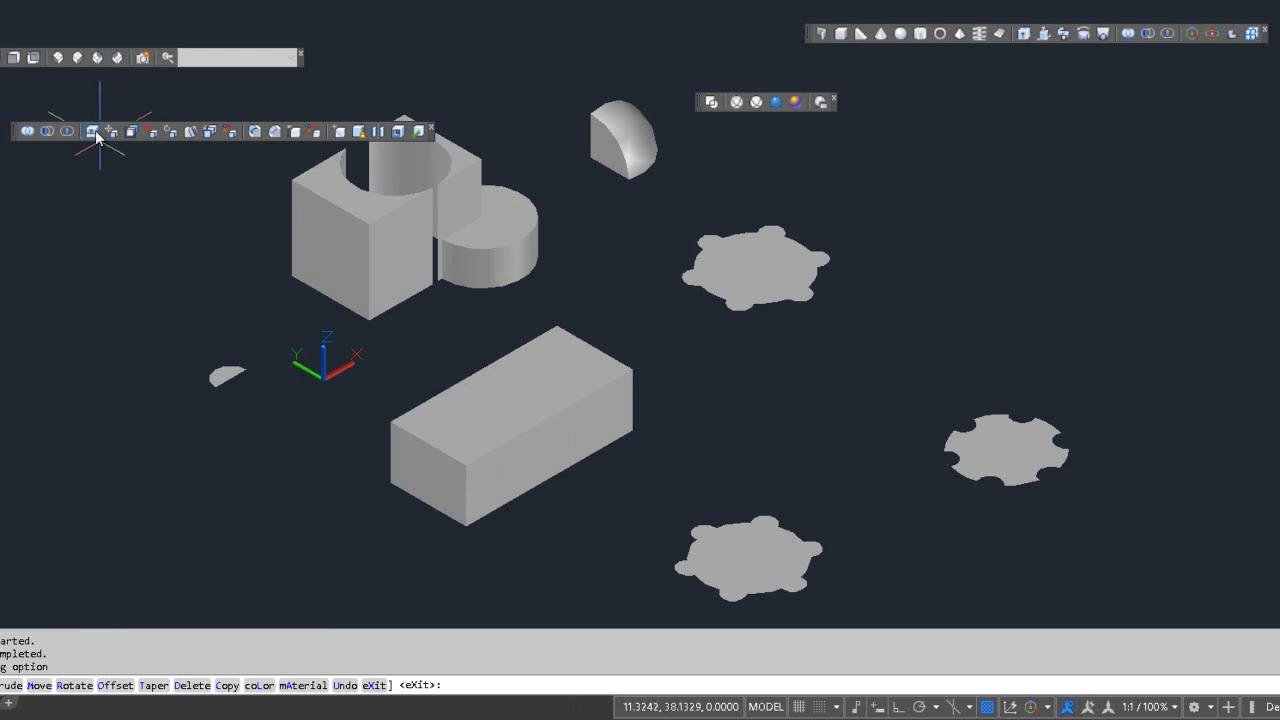
pyautogui.click(508, 472)
pyautogui.press('Return')
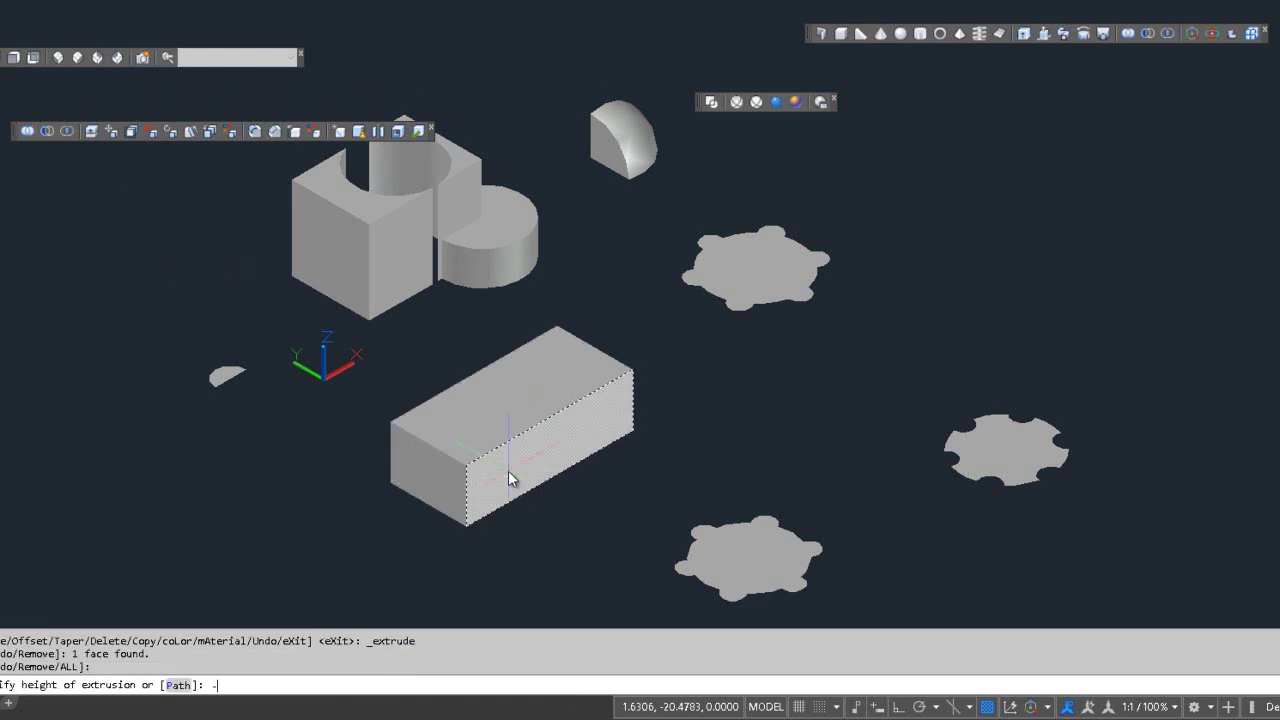
pyautogui.write('-5')
pyautogui.press('Return')
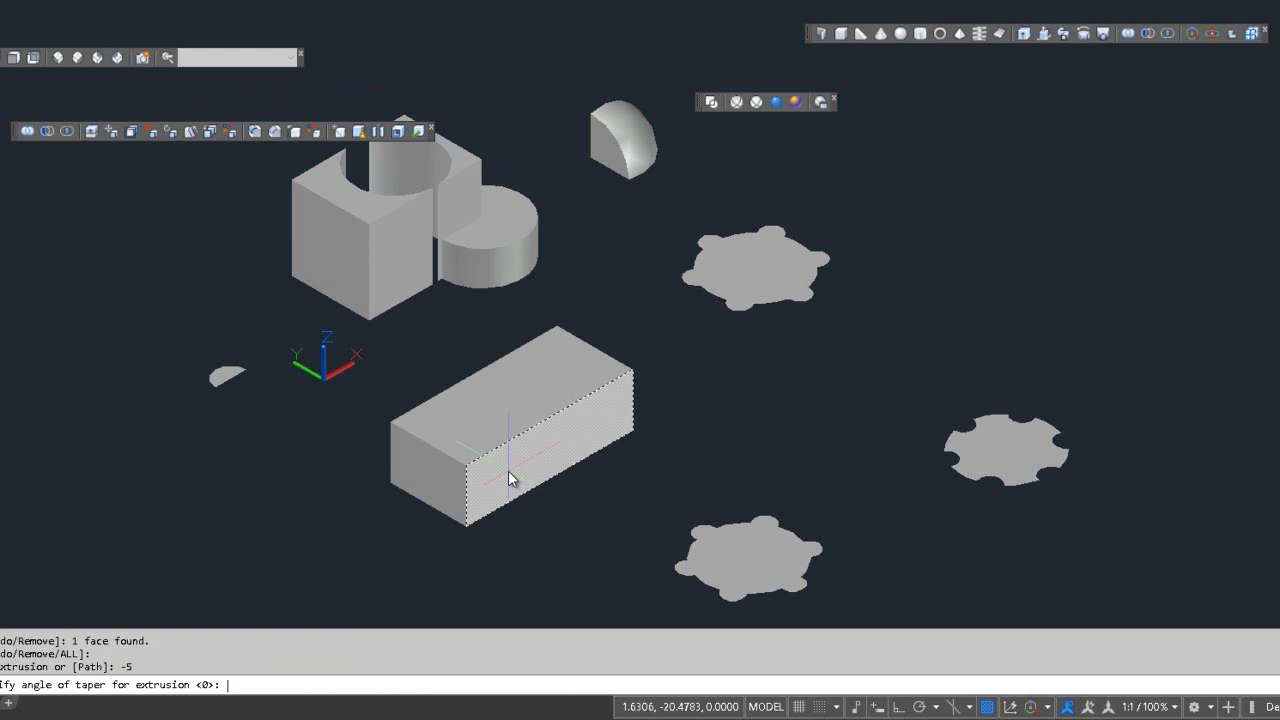
pyautogui.press('Return')
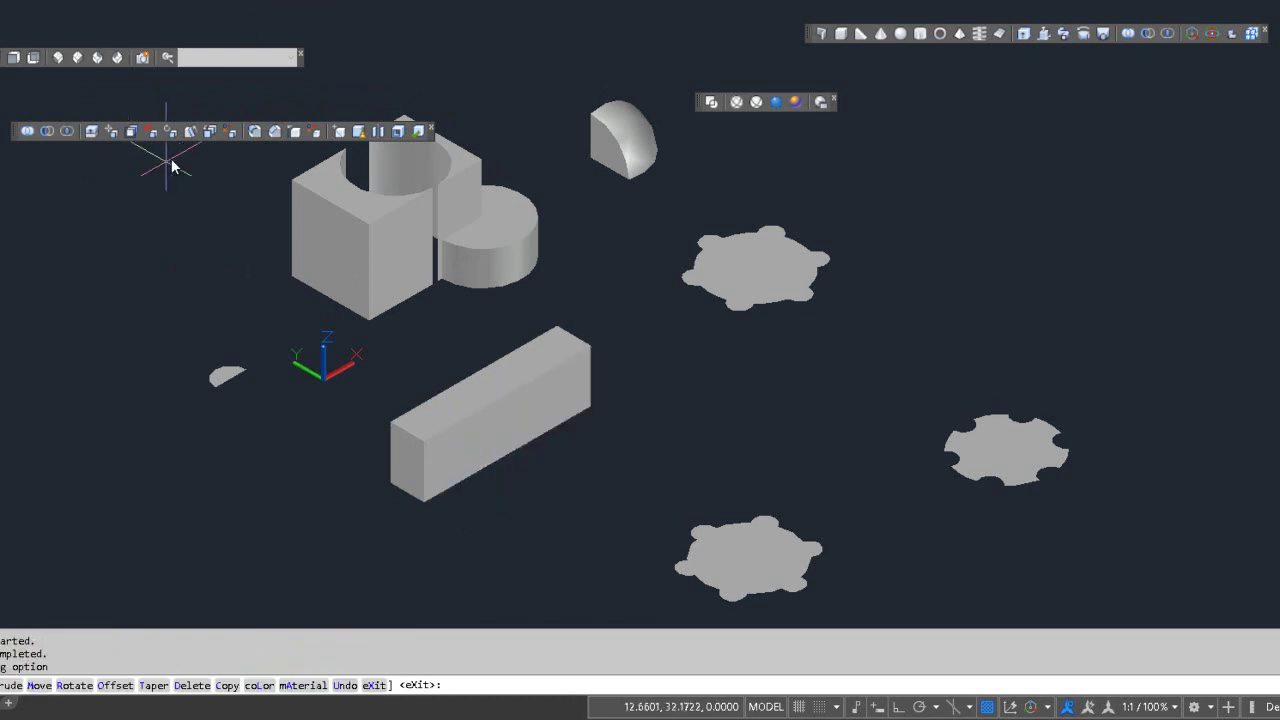
pyautogui.click(106, 133)
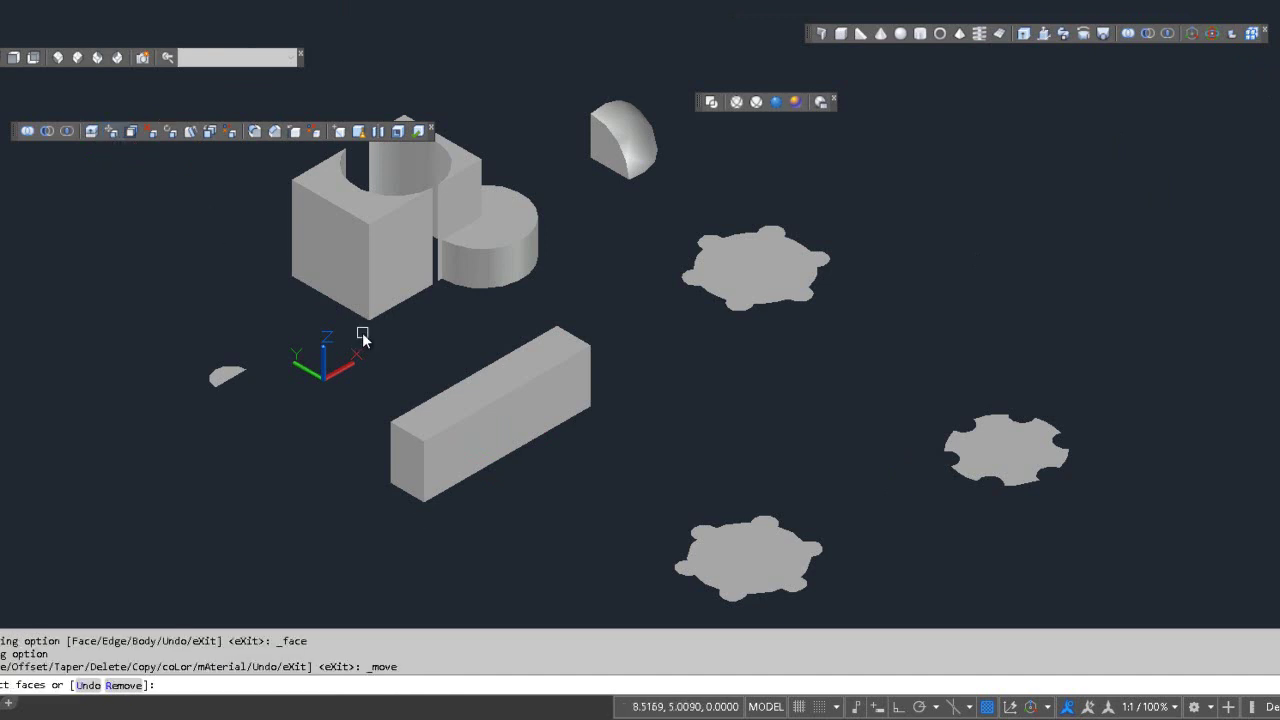
pyautogui.click(407, 469)
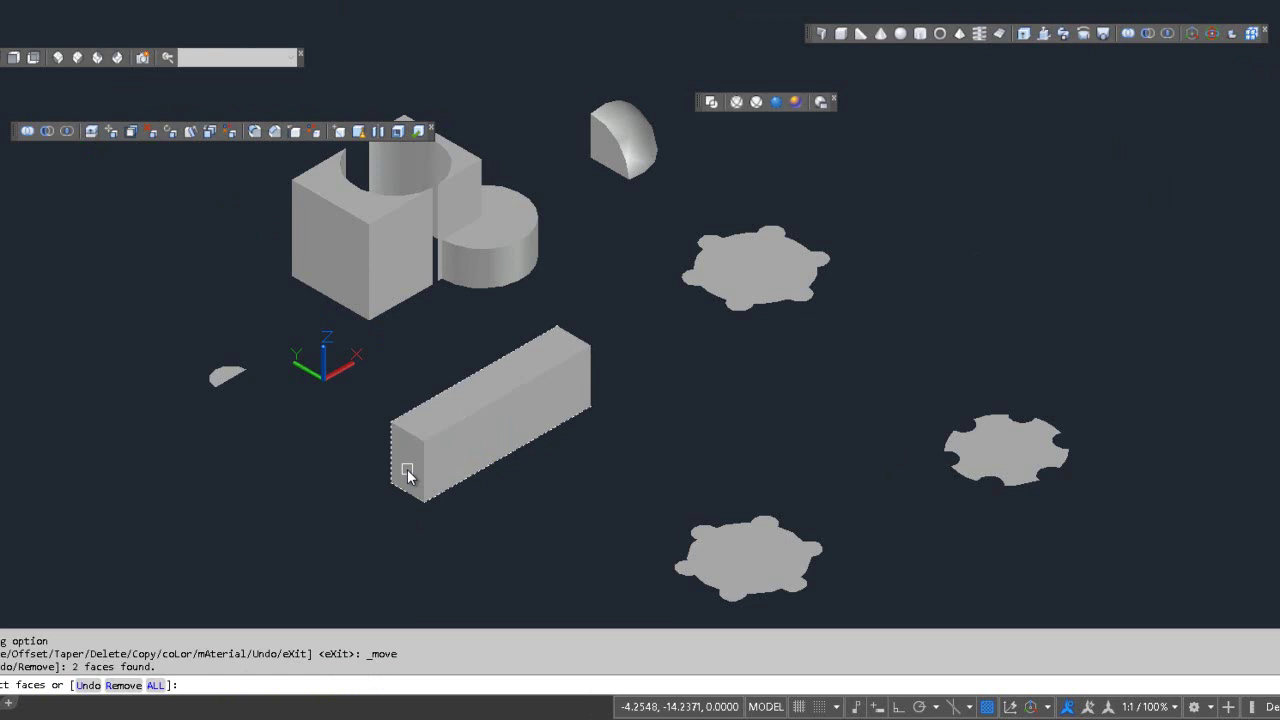
pyautogui.press('Escape')
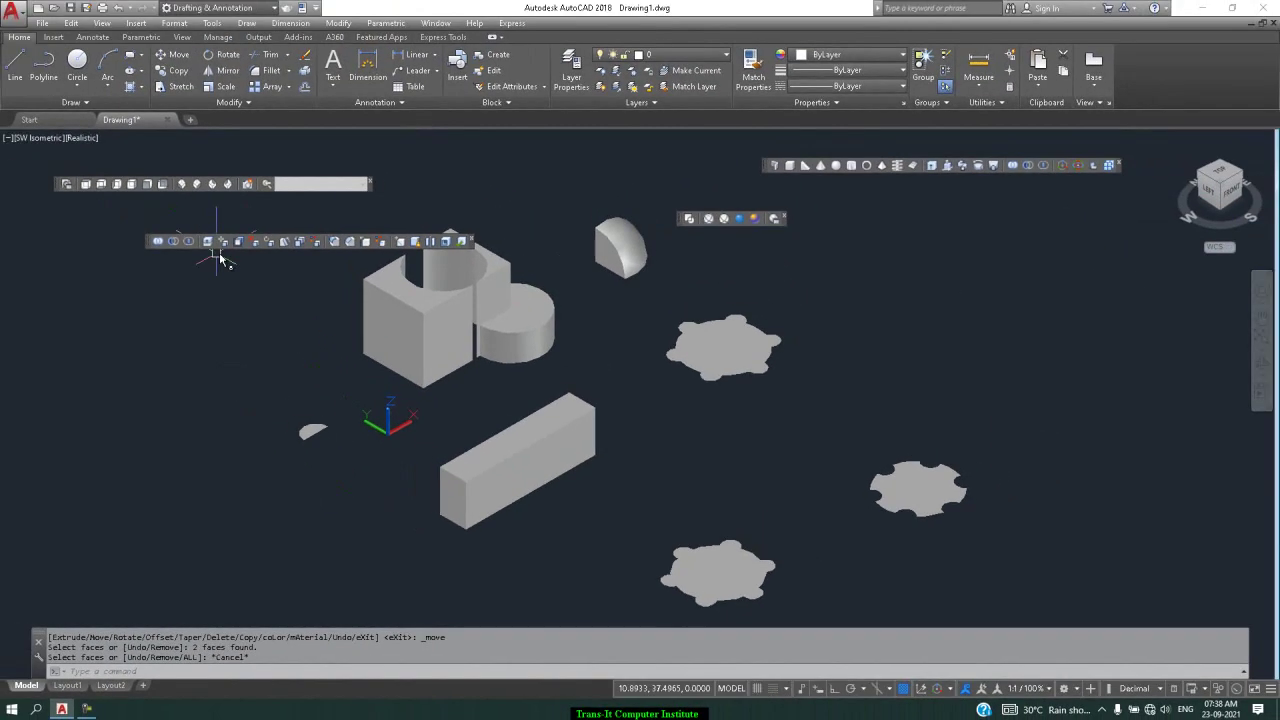
# Move the bar's end face outward about 7 units along negative X from its lower corner, with Ortho on.
pyautogui.click(223, 242)
pyautogui.scroll(4, 480, 540)
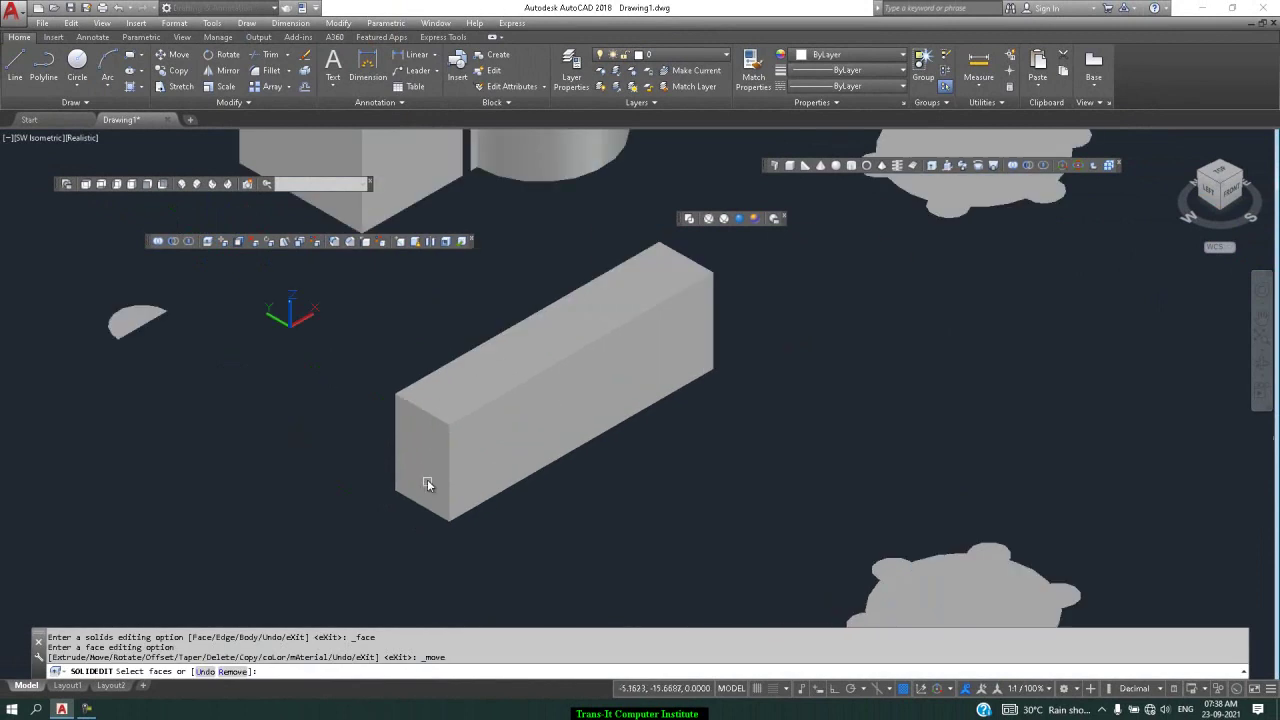
pyautogui.click(426, 461)
pyautogui.press('Return')
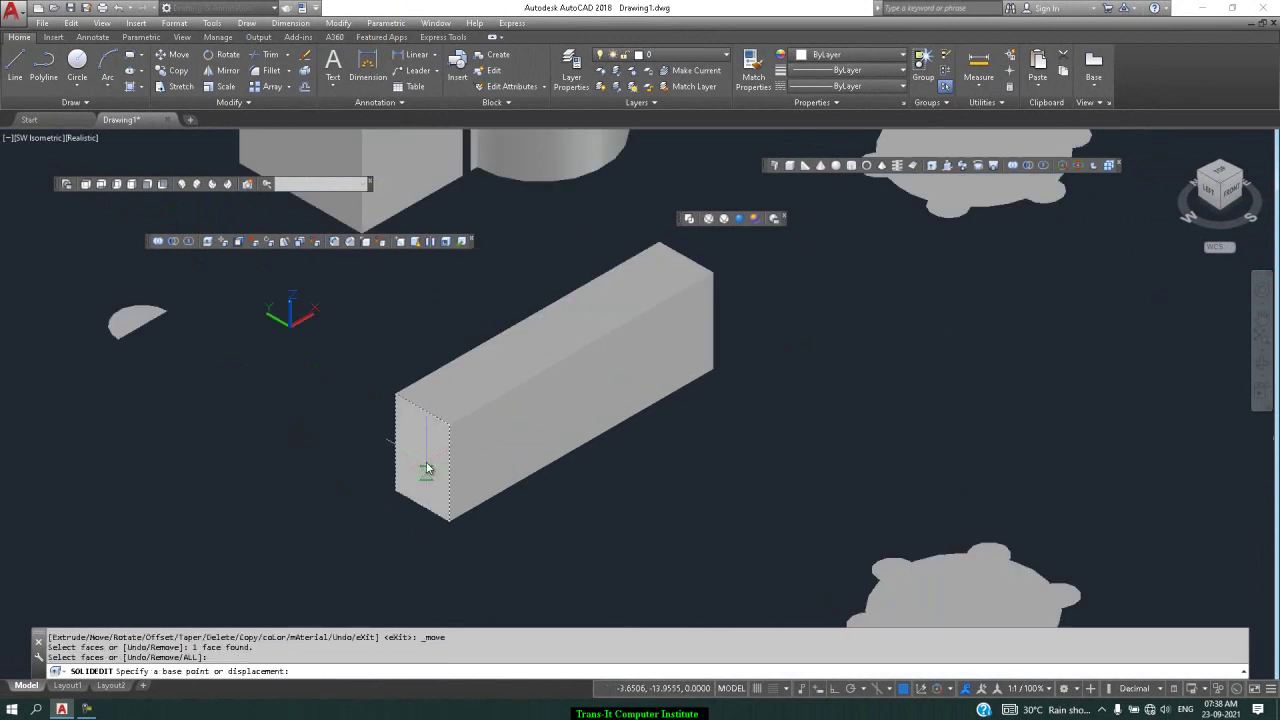
pyautogui.click(449, 521)
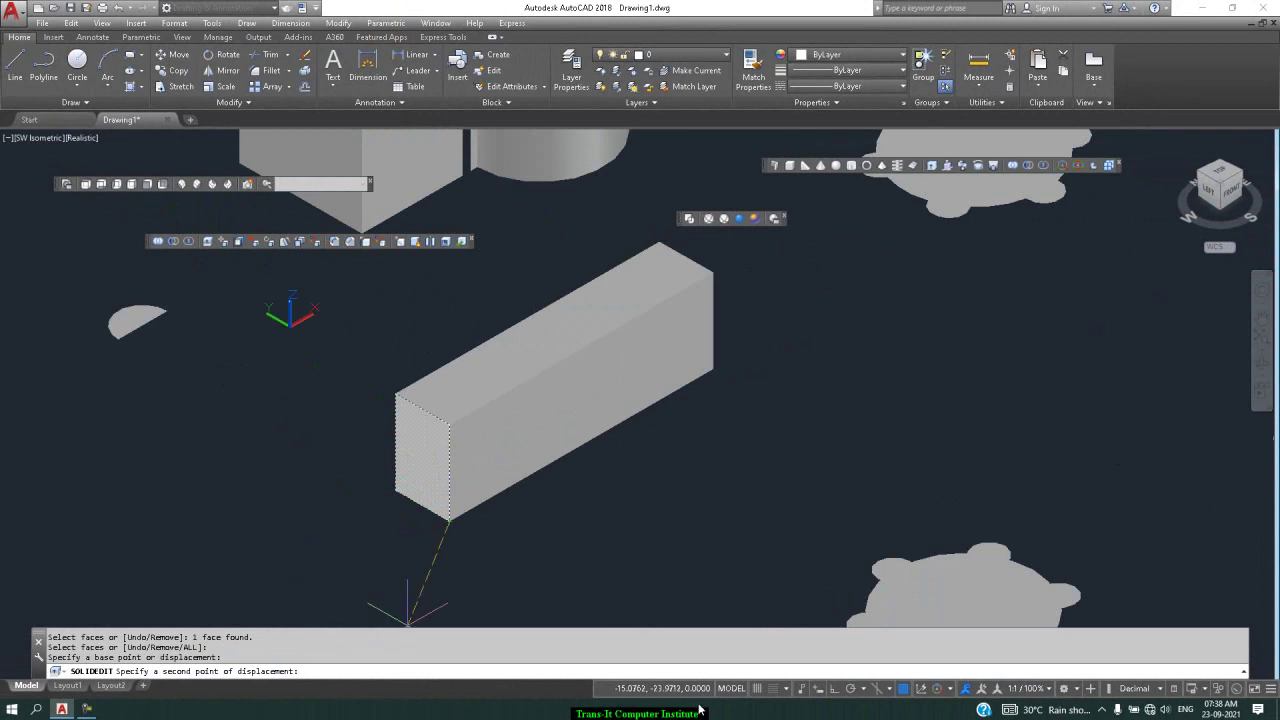
pyautogui.click(833, 689)
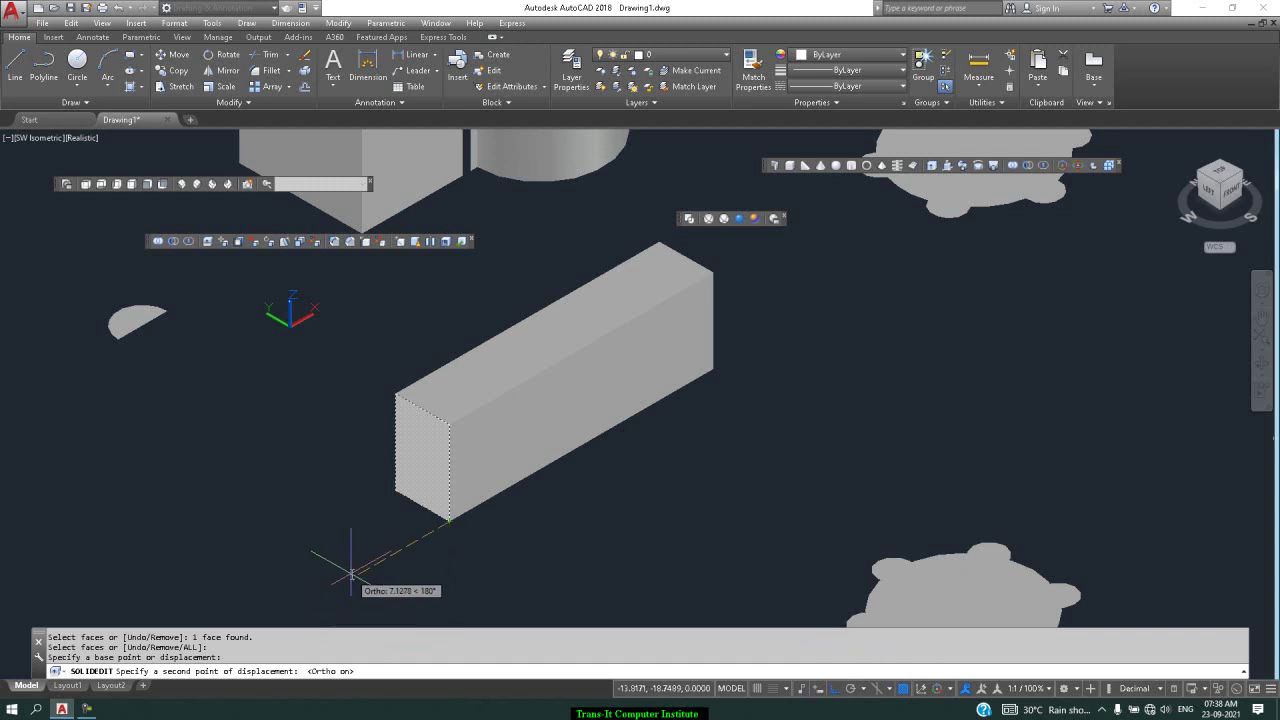
pyautogui.press('Return')
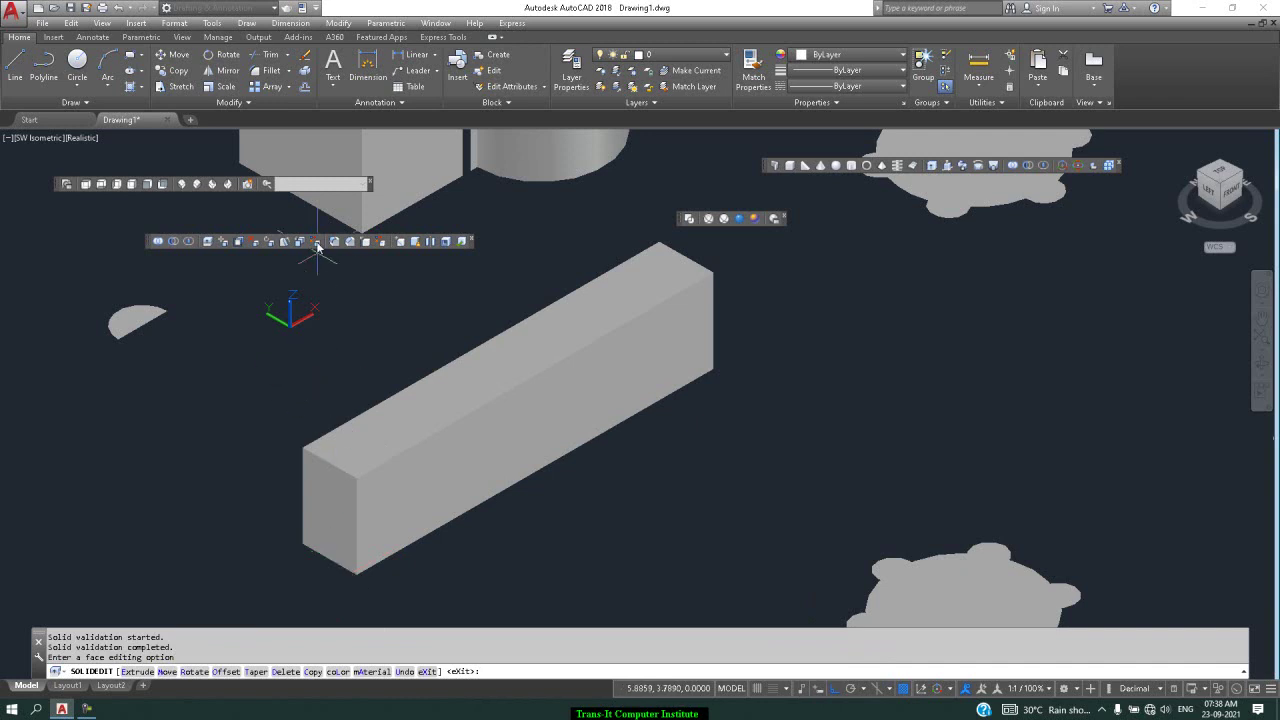
# Move the same end face 15 units inward along positive X from its lower corner.
pyautogui.click(224, 242)
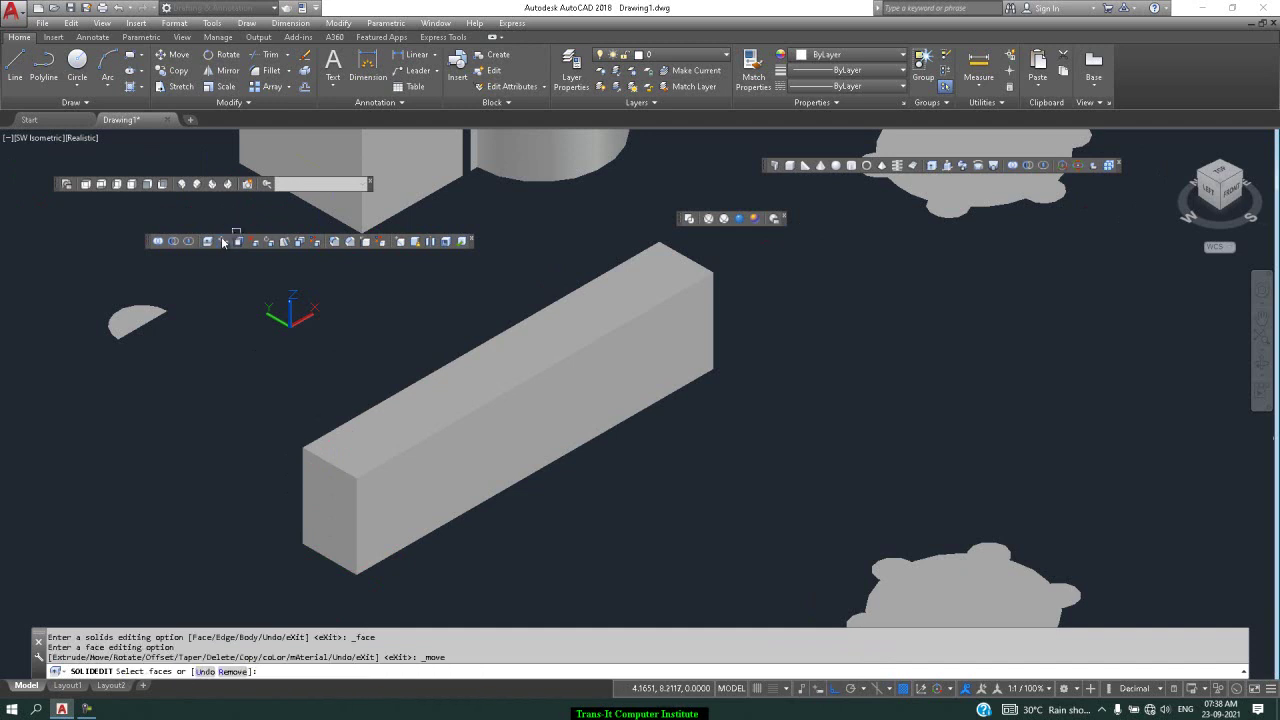
pyautogui.click(338, 514)
pyautogui.press('Return')
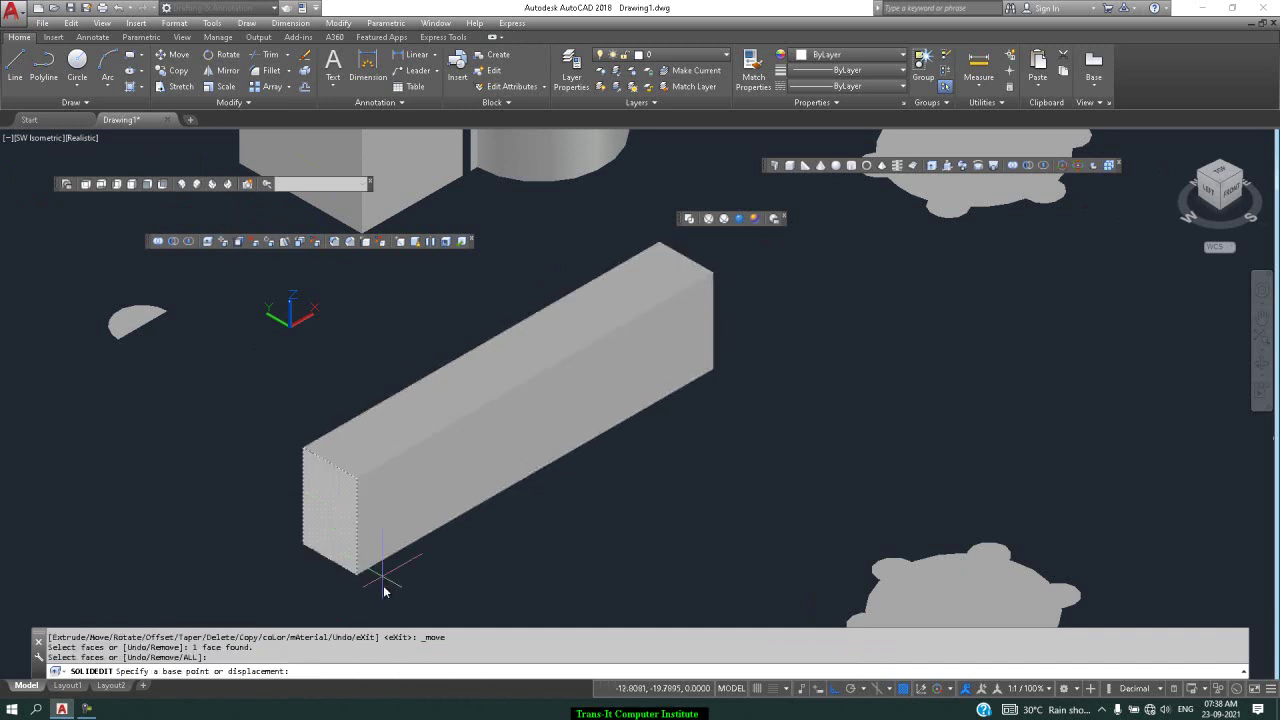
pyautogui.click(356, 577)
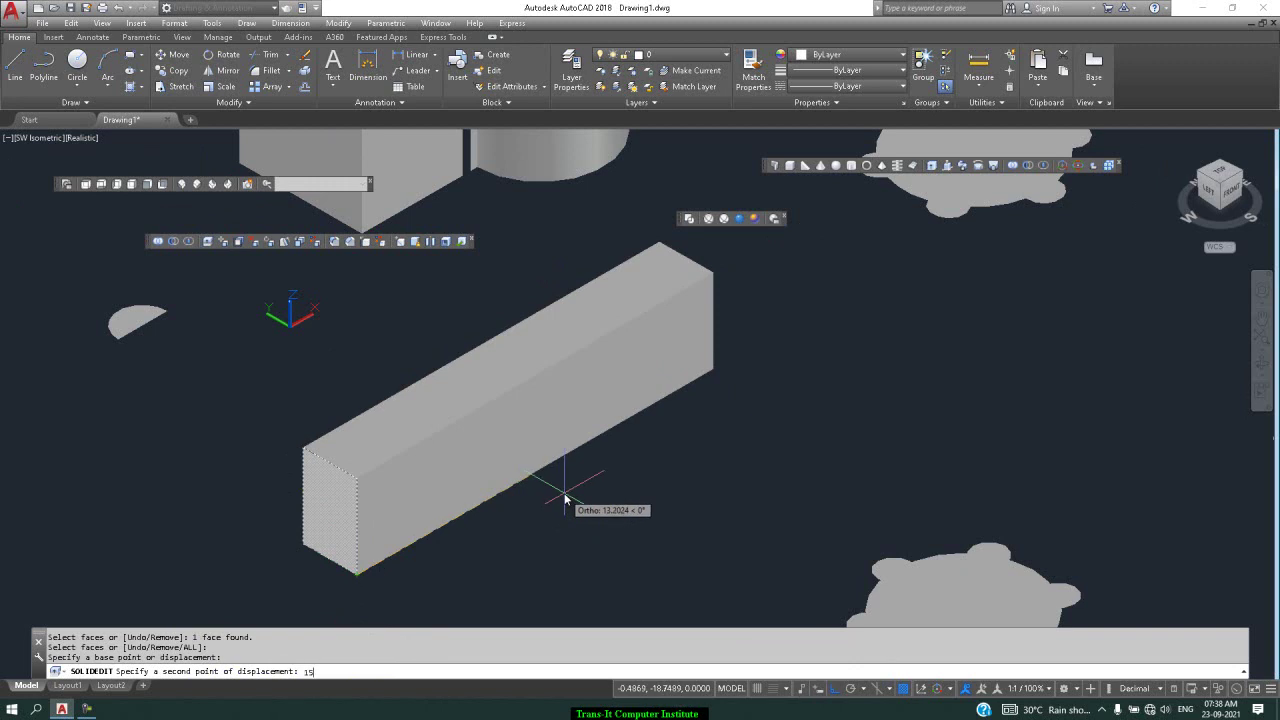
pyautogui.write('15')
pyautogui.press('Return')
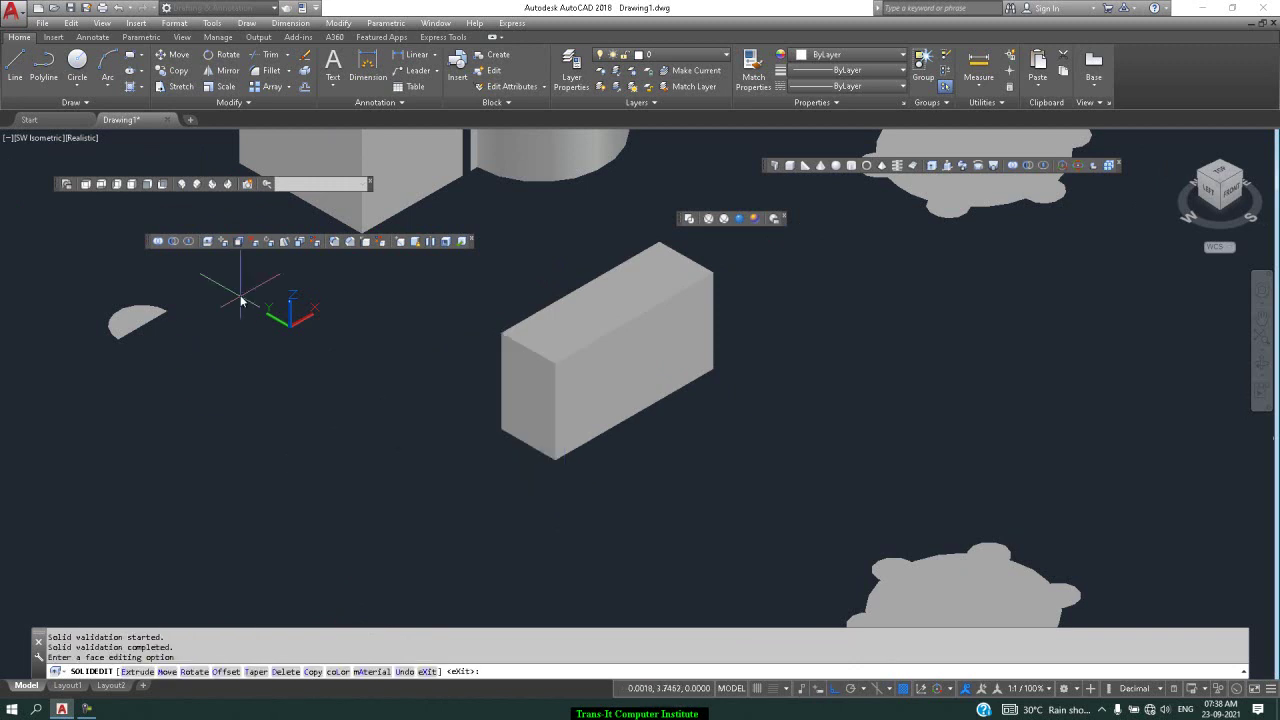
# Offset the block's long front side face outward by a distance of 20.
pyautogui.click(239, 242)
pyautogui.click(695, 352)
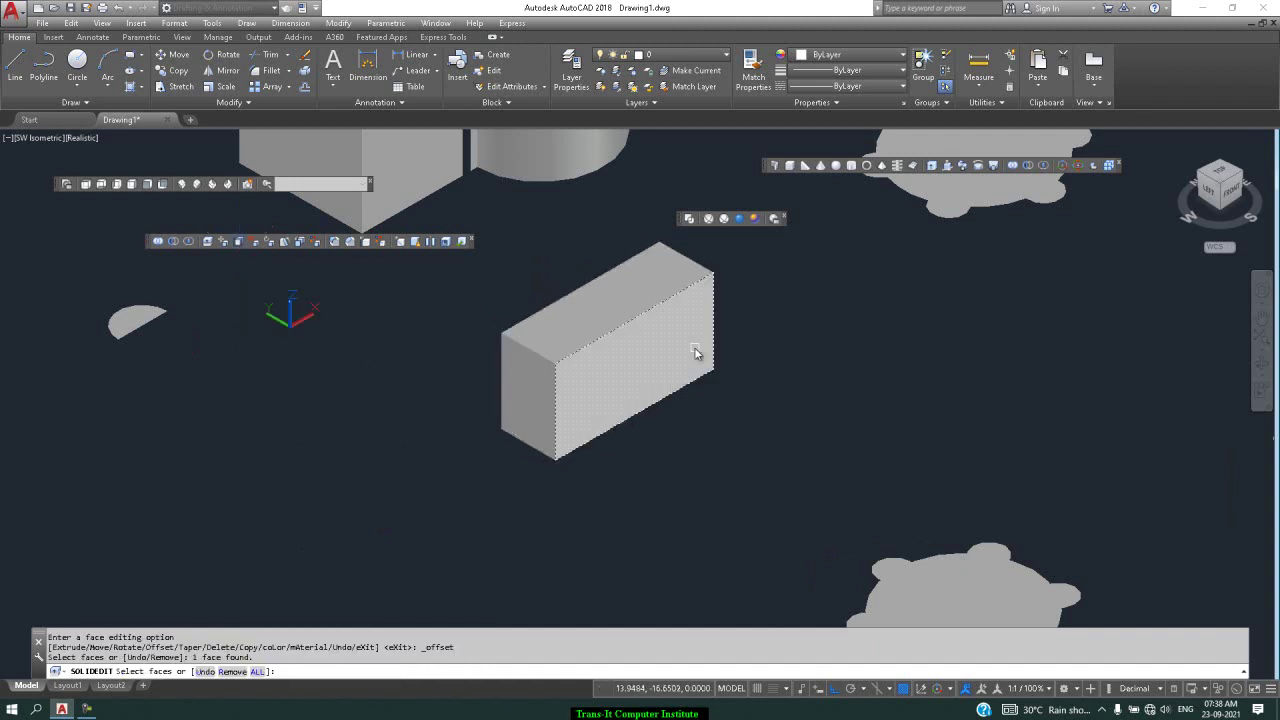
pyautogui.press('Return')
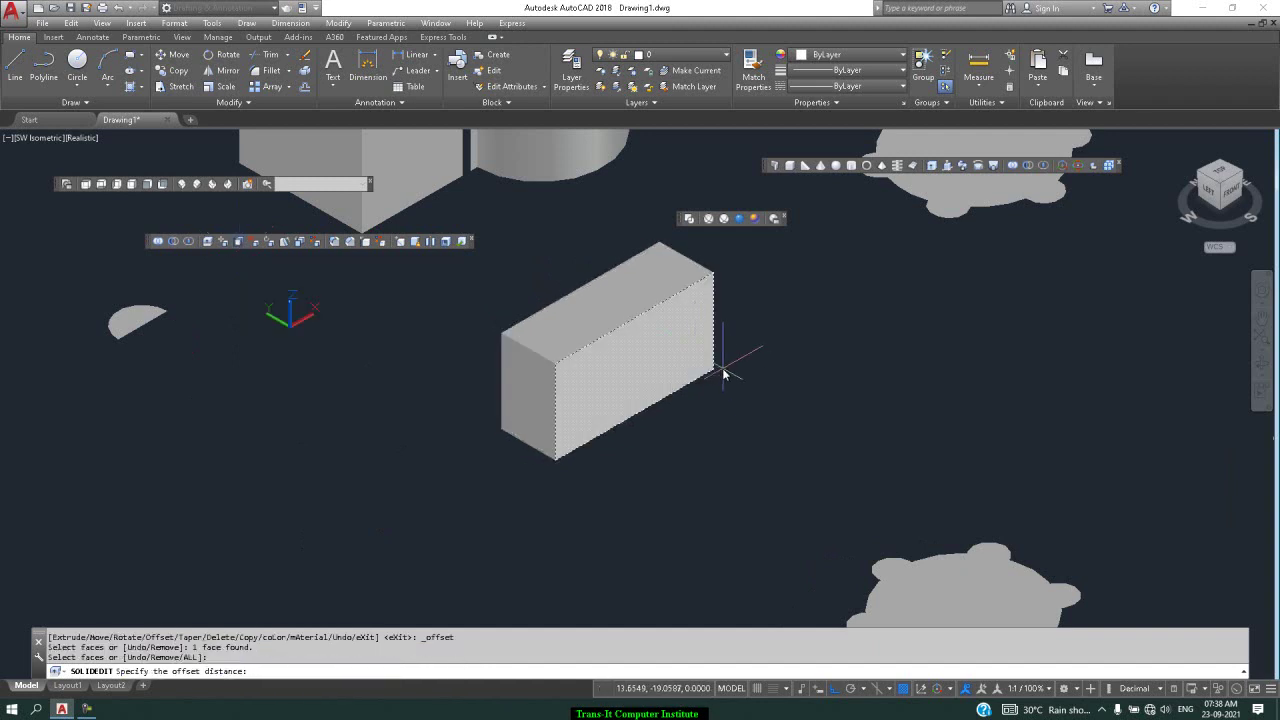
pyautogui.click(712, 369)
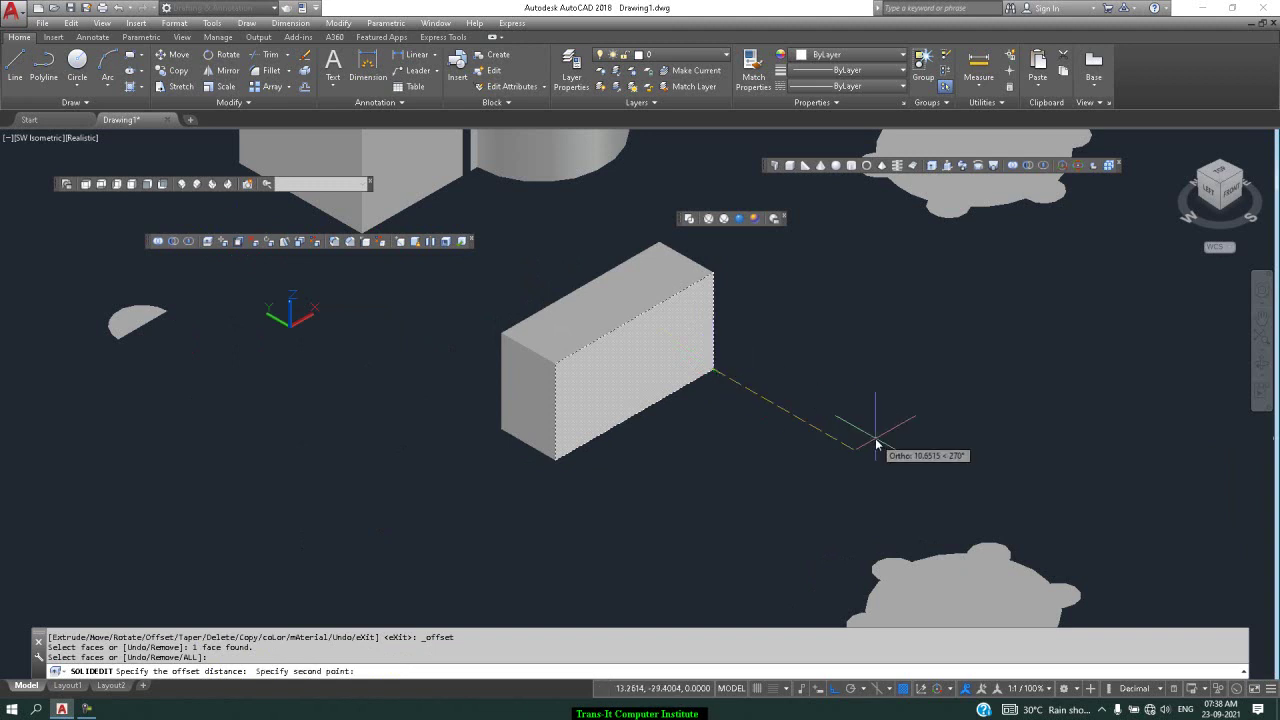
pyautogui.write('20')
pyautogui.press('Return')
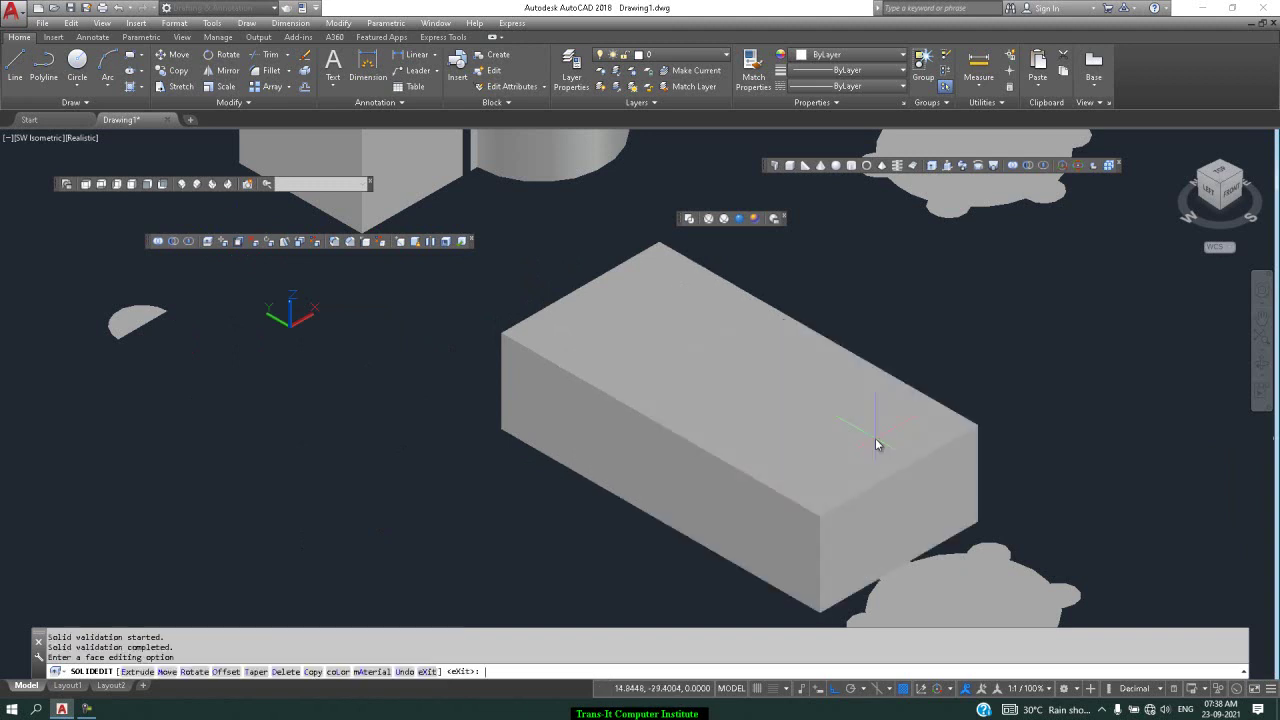
# Offset the block's long front side face inward by a negative distance, leaving a thin slab, and end the face editing.
pyautogui.click(238, 241)
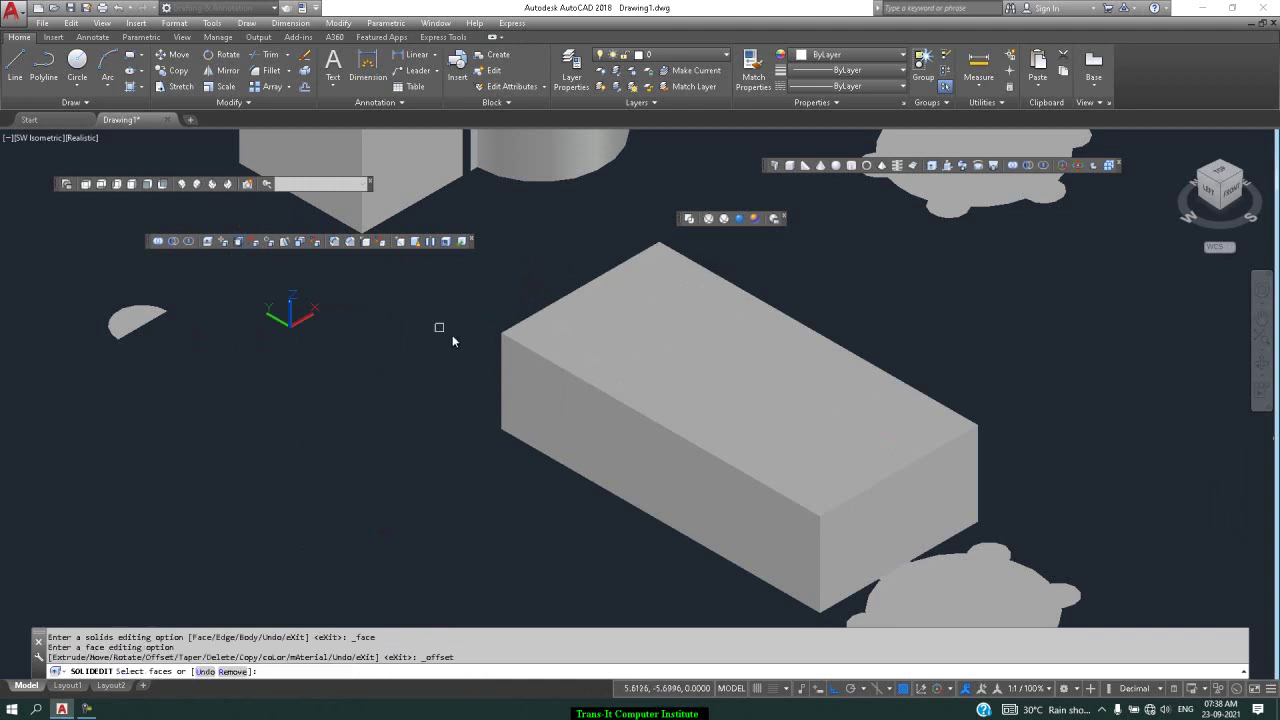
pyautogui.click(584, 420)
pyautogui.press('Return')
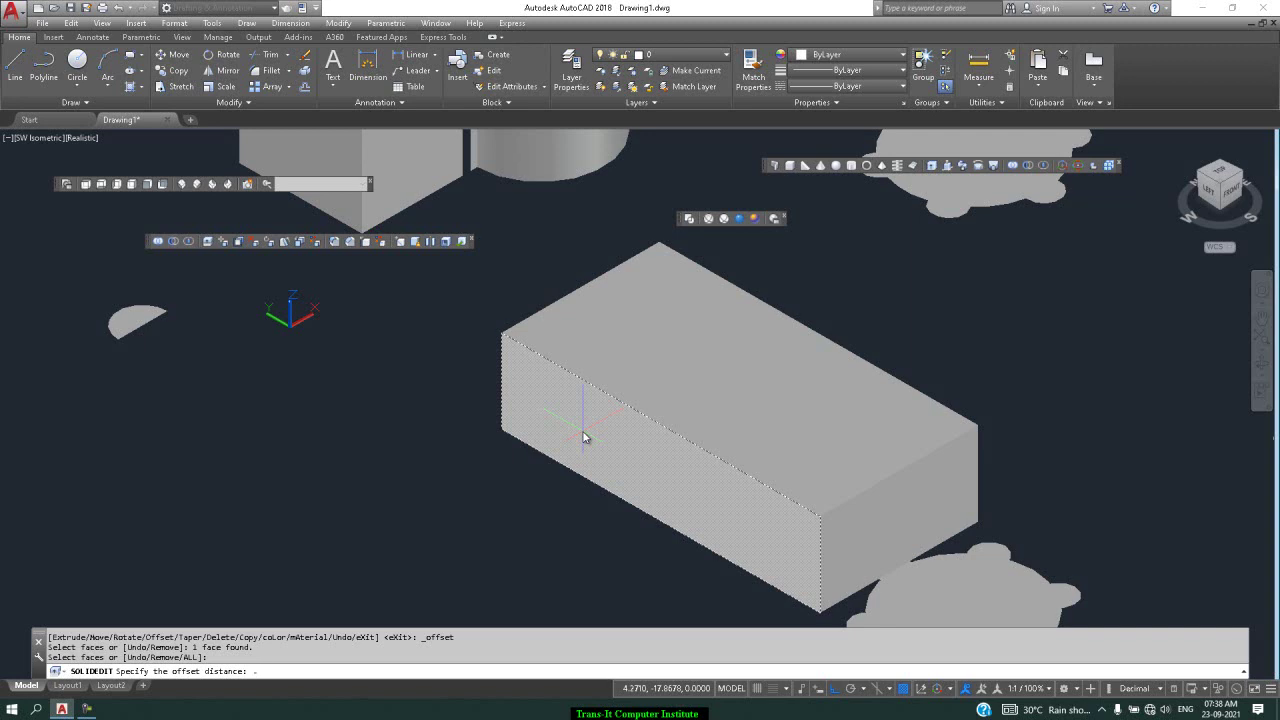
pyautogui.press('Return')
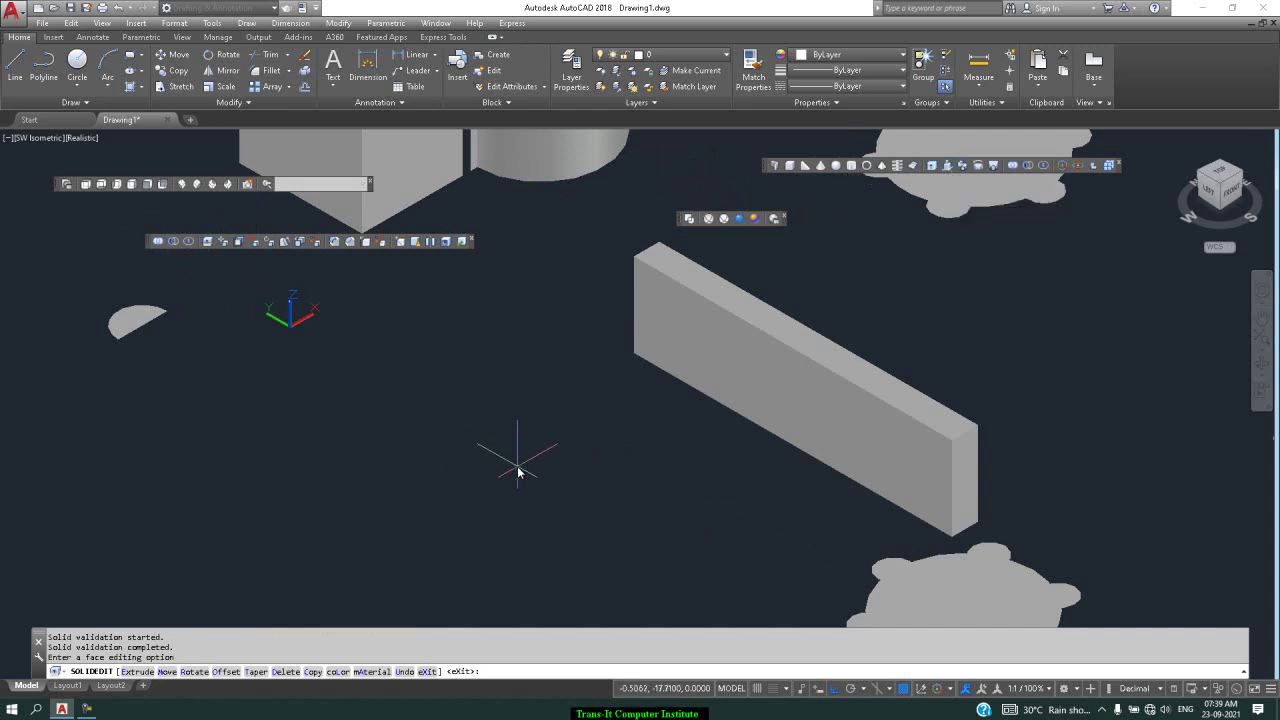
pyautogui.scroll(-2, 517, 455)
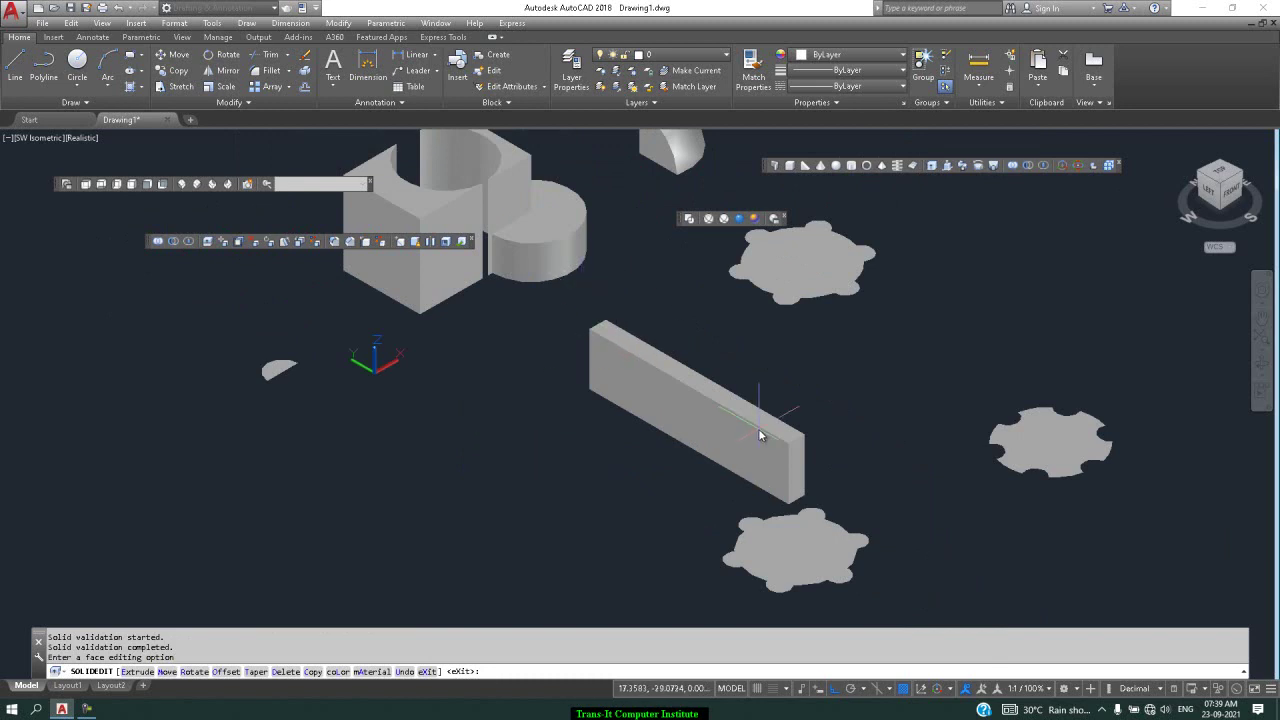
pyautogui.press('Return')
pyautogui.press('Return')
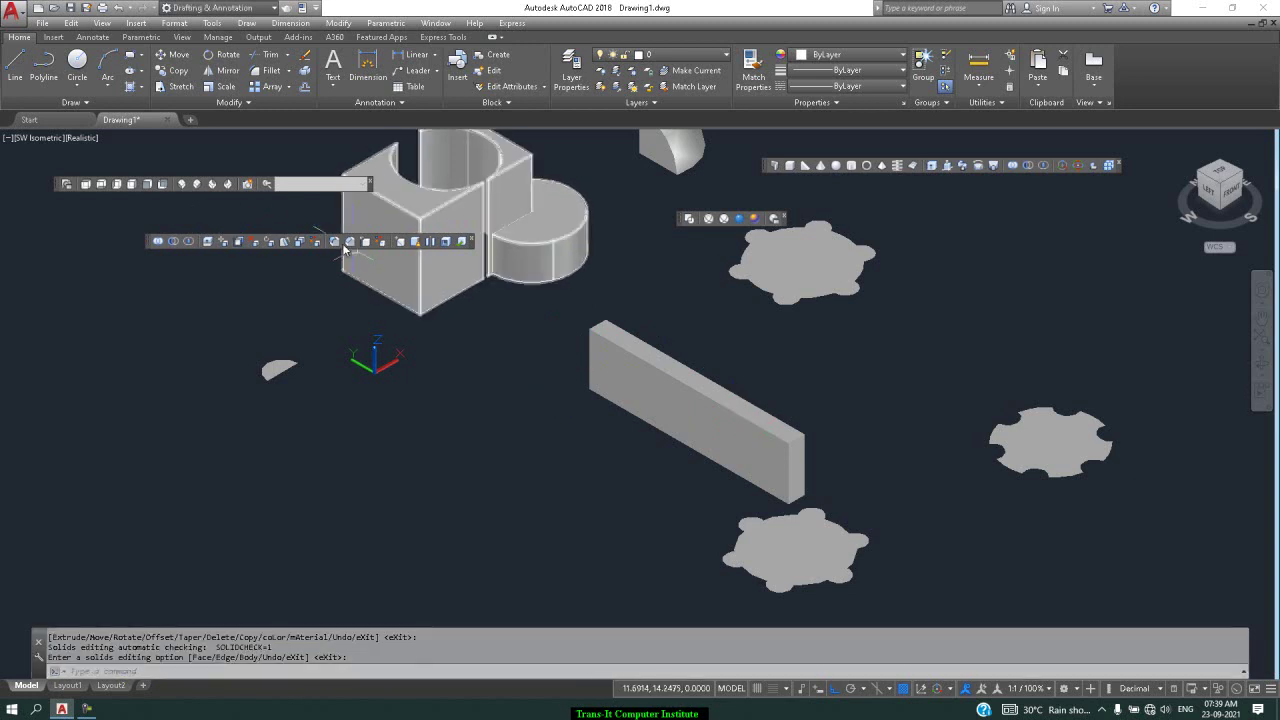
# Create a new solid box in the empty area in front of the small half-disc region.
pyautogui.click(790, 166)
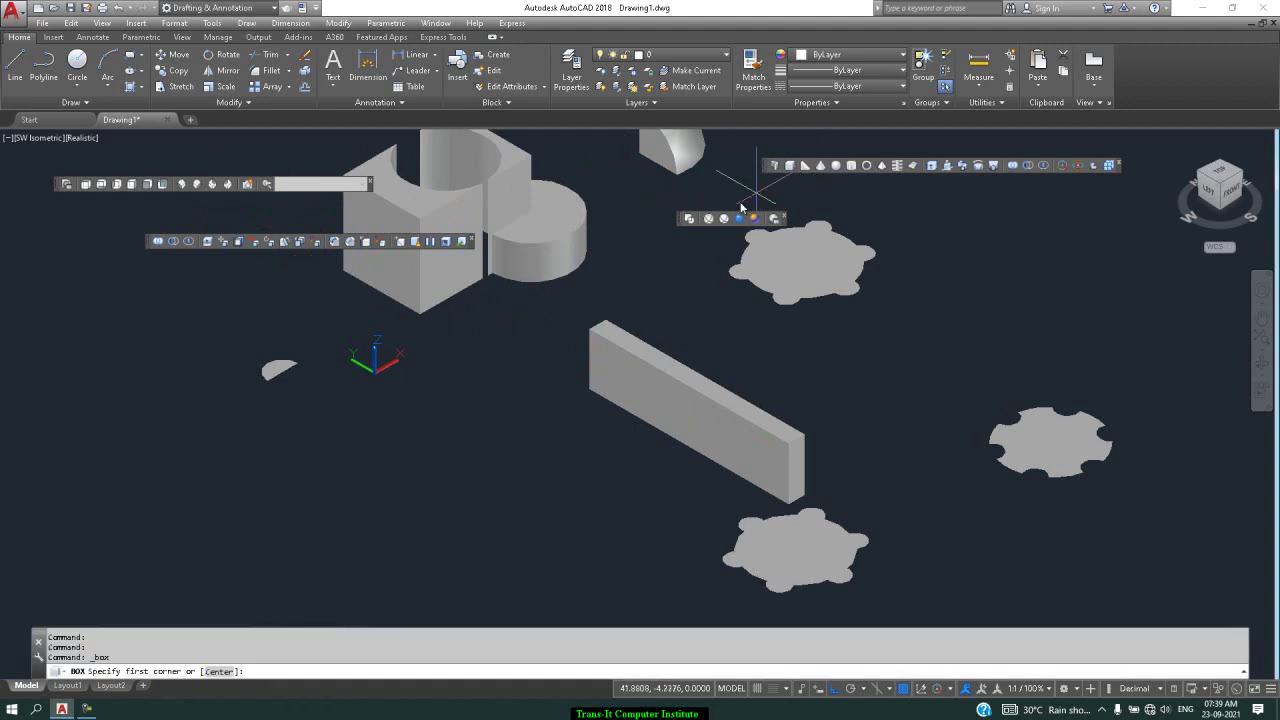
pyautogui.click(173, 530)
pyautogui.click(298, 542)
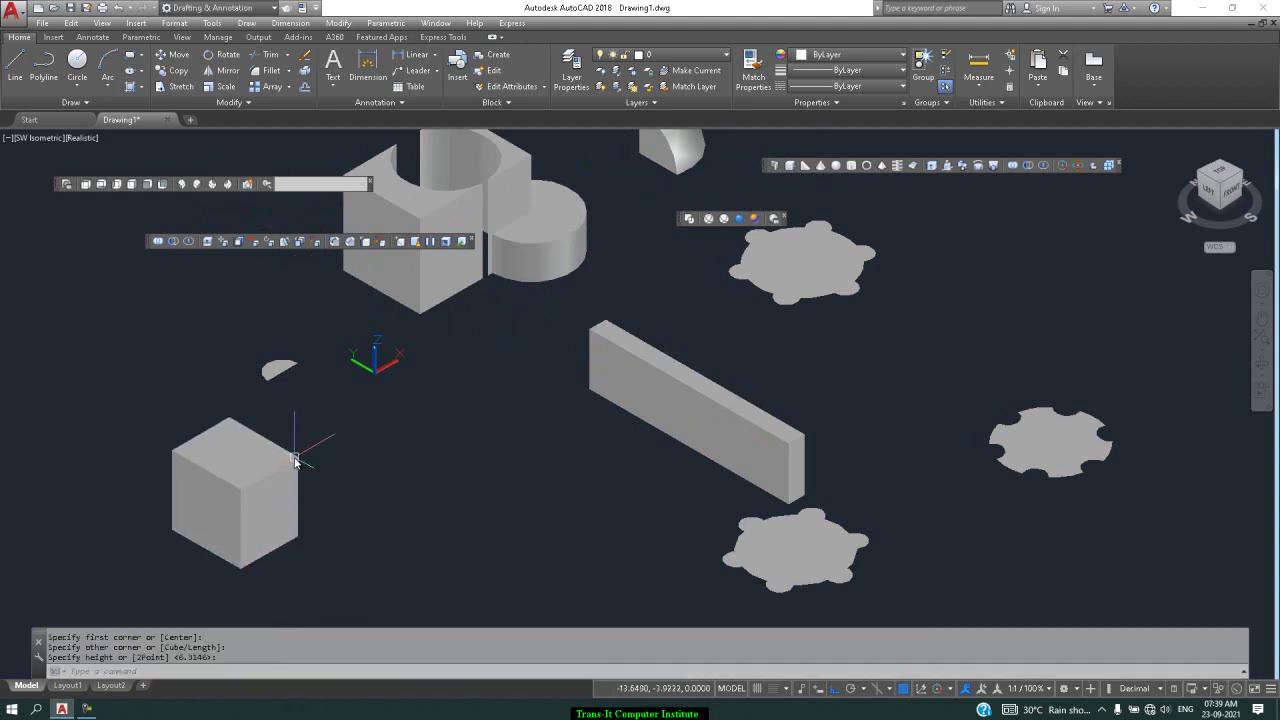
pyautogui.click(329, 496)
# Copy the new box once along the positive X direction, using its lower corner as the base point.
pyautogui.write('co')
pyautogui.press('Return')
pyautogui.click(304, 498)
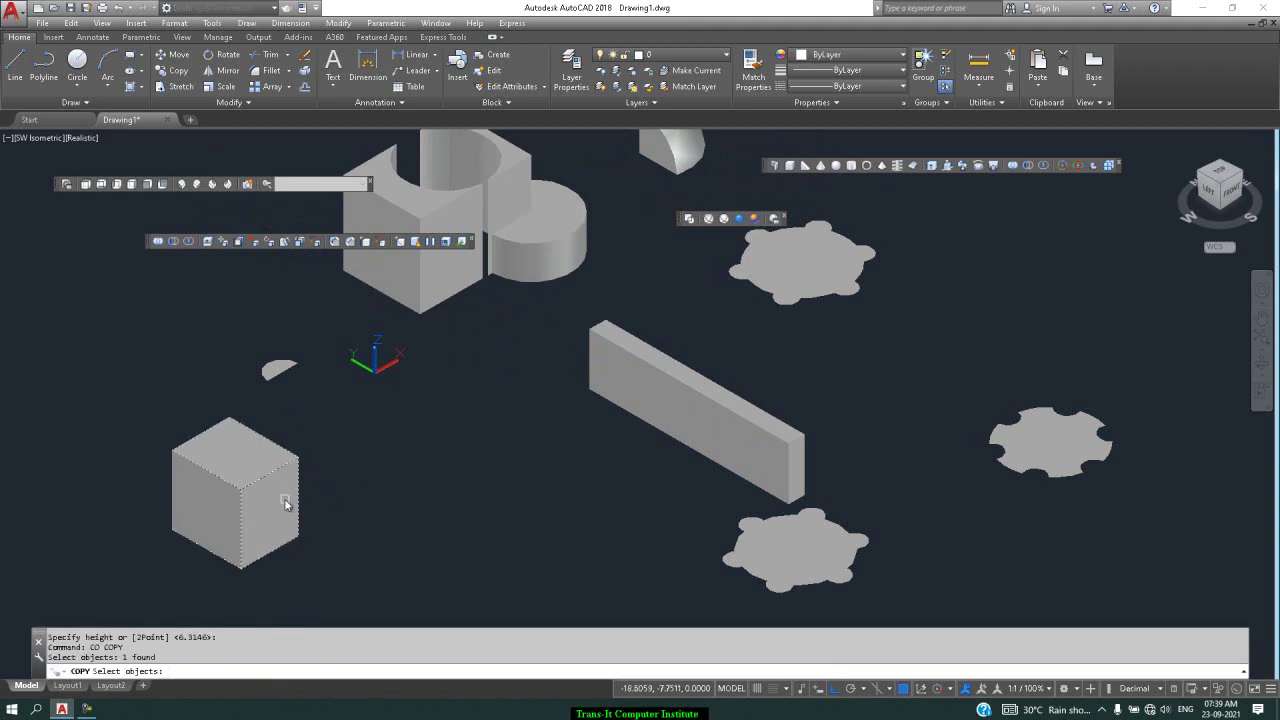
pyautogui.press('Return')
pyautogui.click(303, 540)
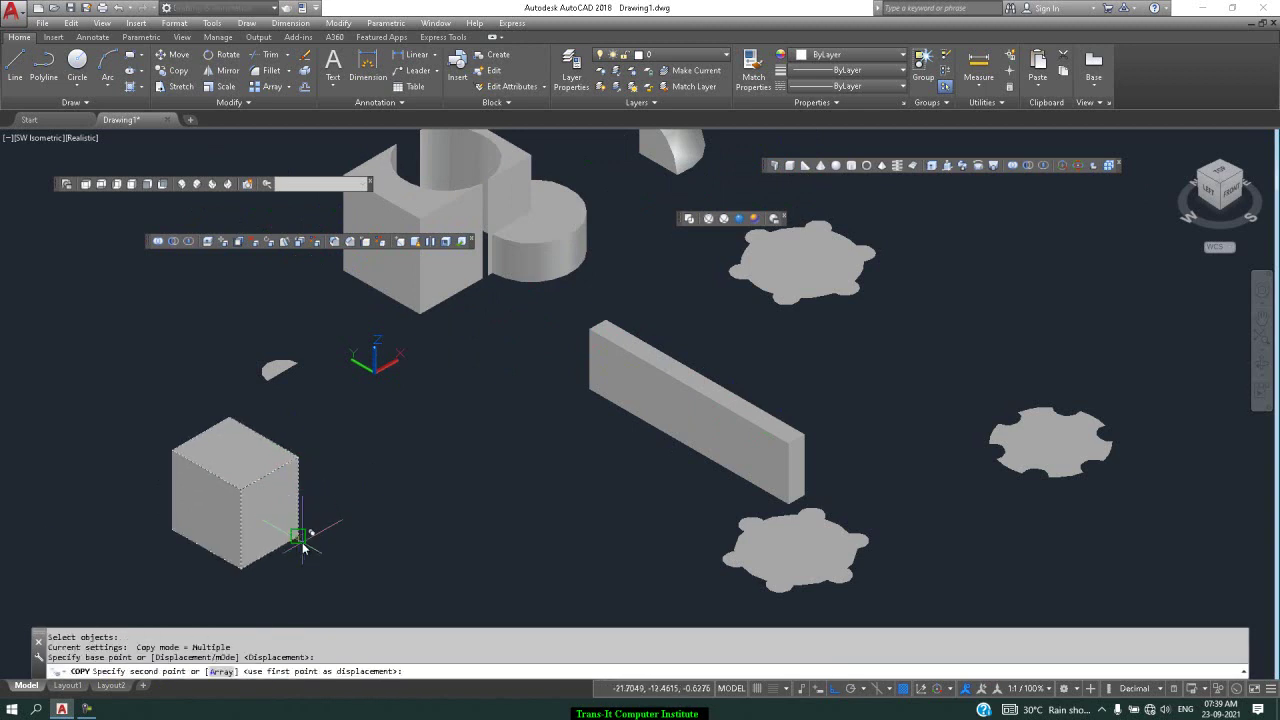
pyautogui.click(485, 525)
pyautogui.press('Return')
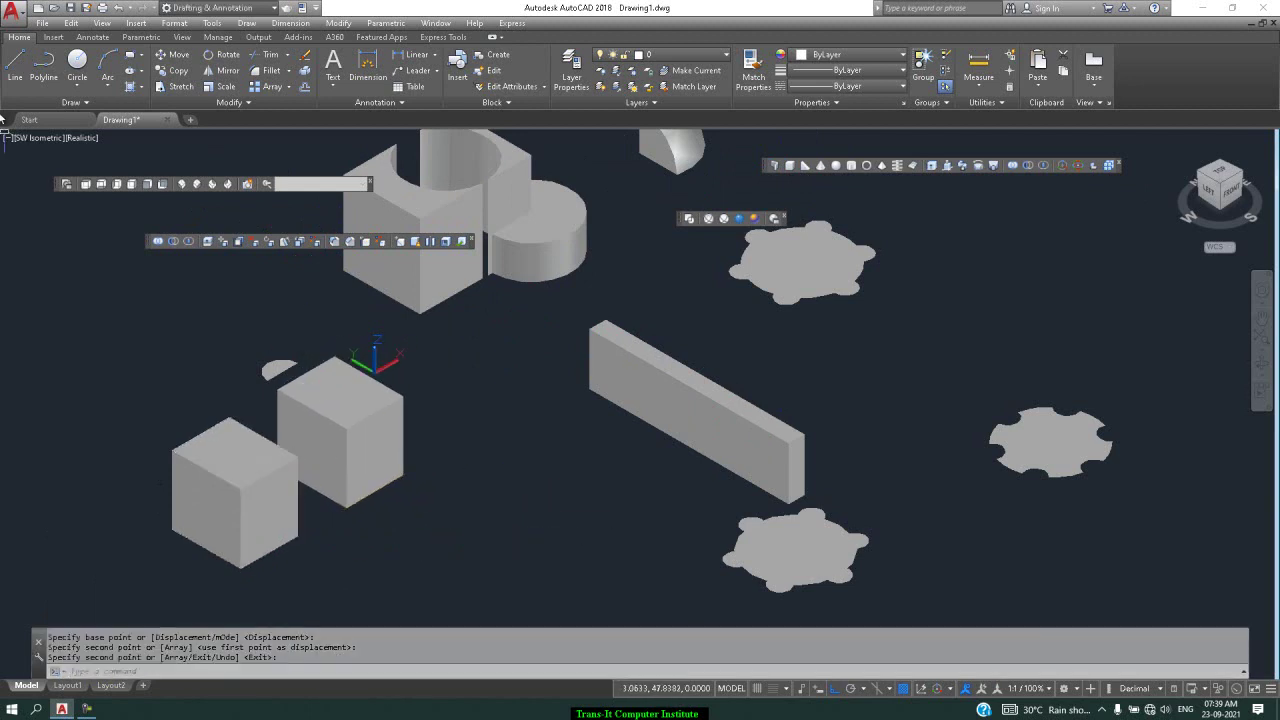
# Fillet the upper front-left edge of the original new box with a radius of 4.
pyautogui.click(339, 244)
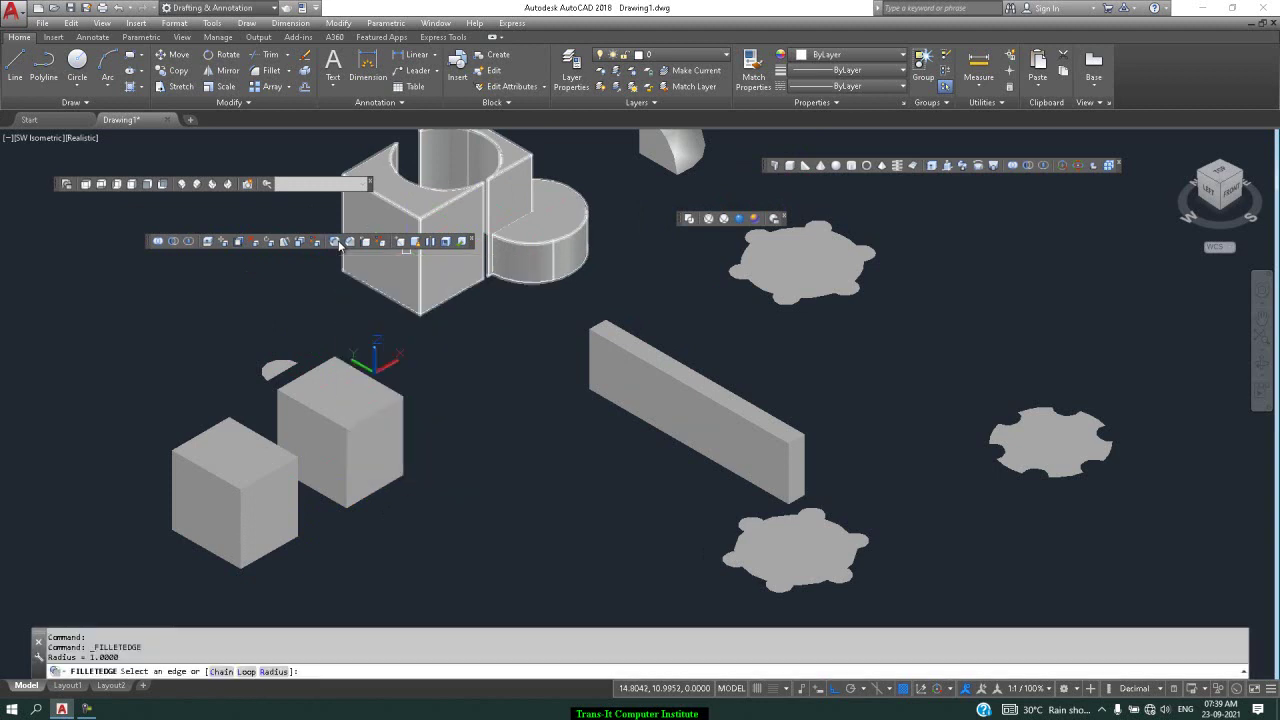
pyautogui.click(274, 671)
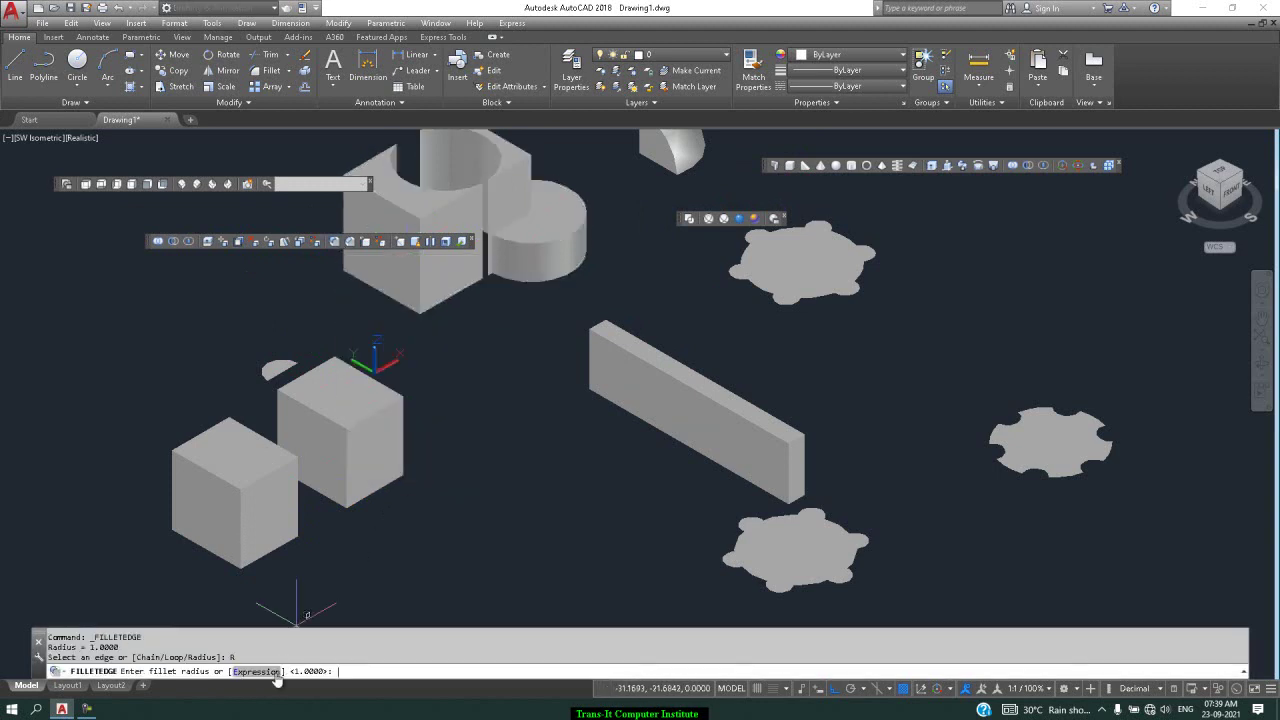
pyautogui.write('4')
pyautogui.press('Return')
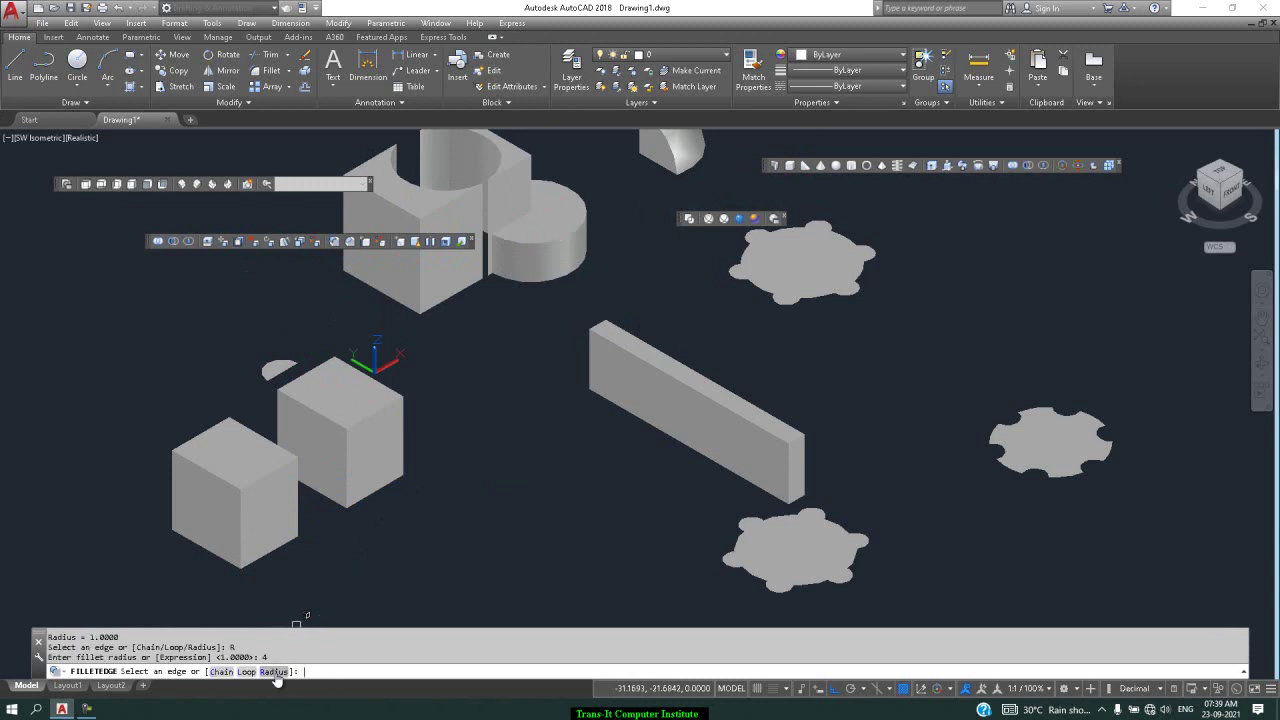
pyautogui.click(216, 460)
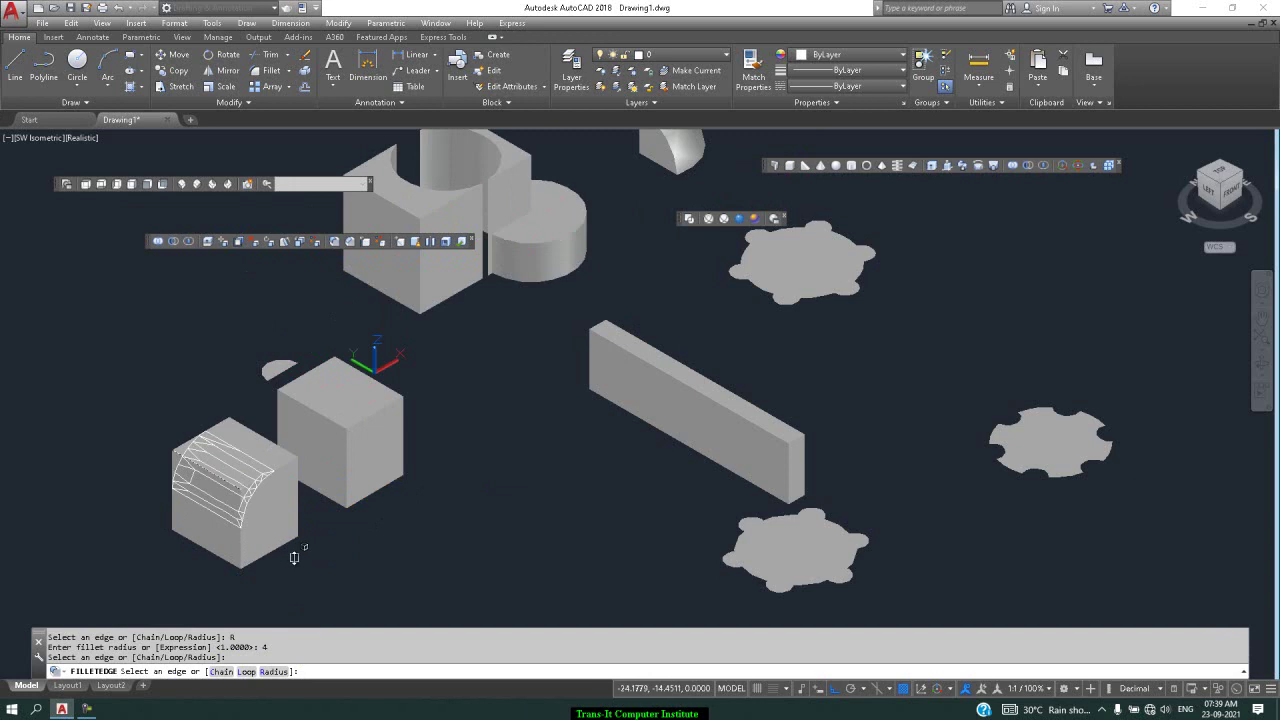
pyautogui.press('Return')
pyautogui.press('Return')
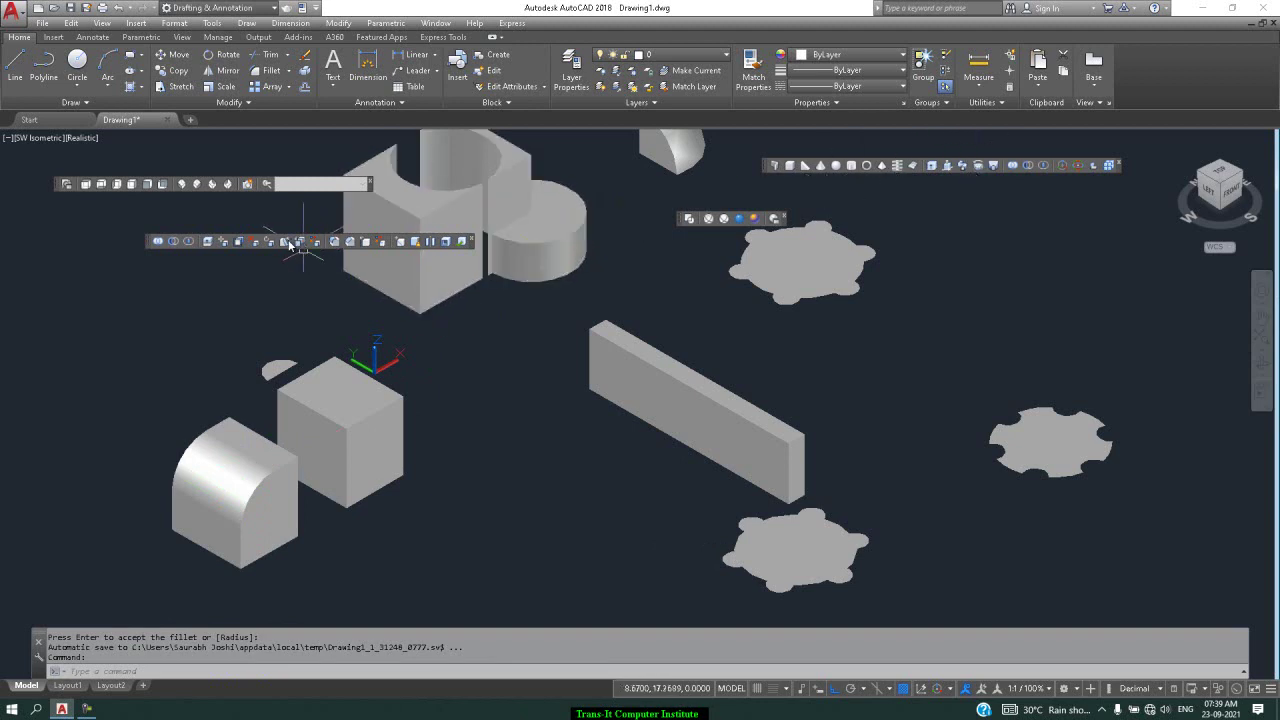
# Chamfer the upper front-left edge of the copied box with both distances set to 2.
pyautogui.click(352, 242)
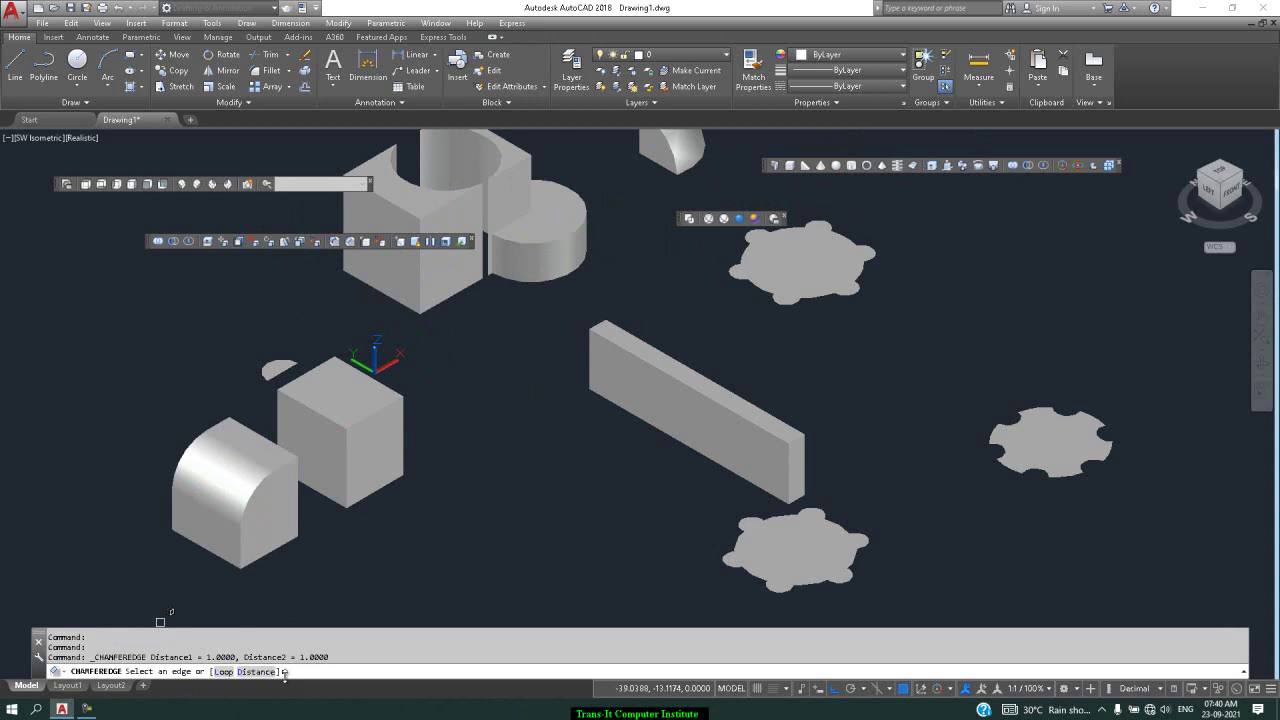
pyautogui.click(258, 672)
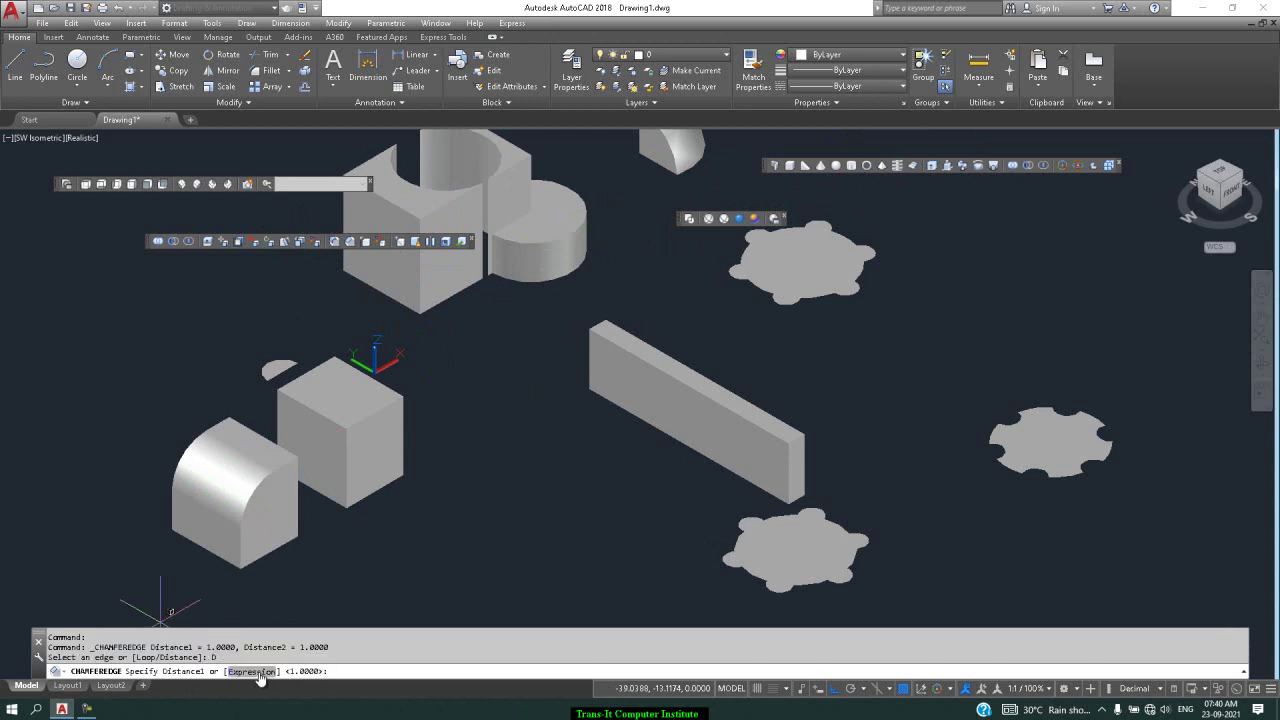
pyautogui.press('Return')
pyautogui.write('2')
pyautogui.press('Return')
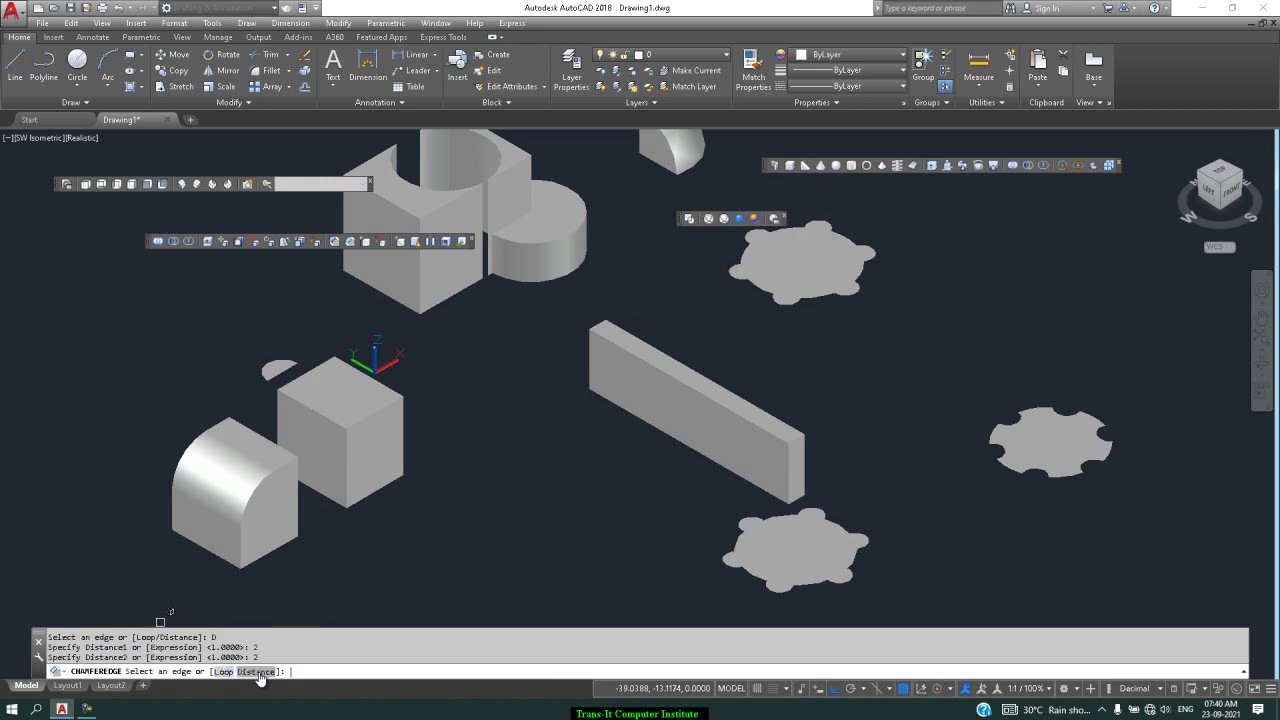
pyautogui.click(324, 418)
pyautogui.click(324, 420)
pyautogui.press('Return')
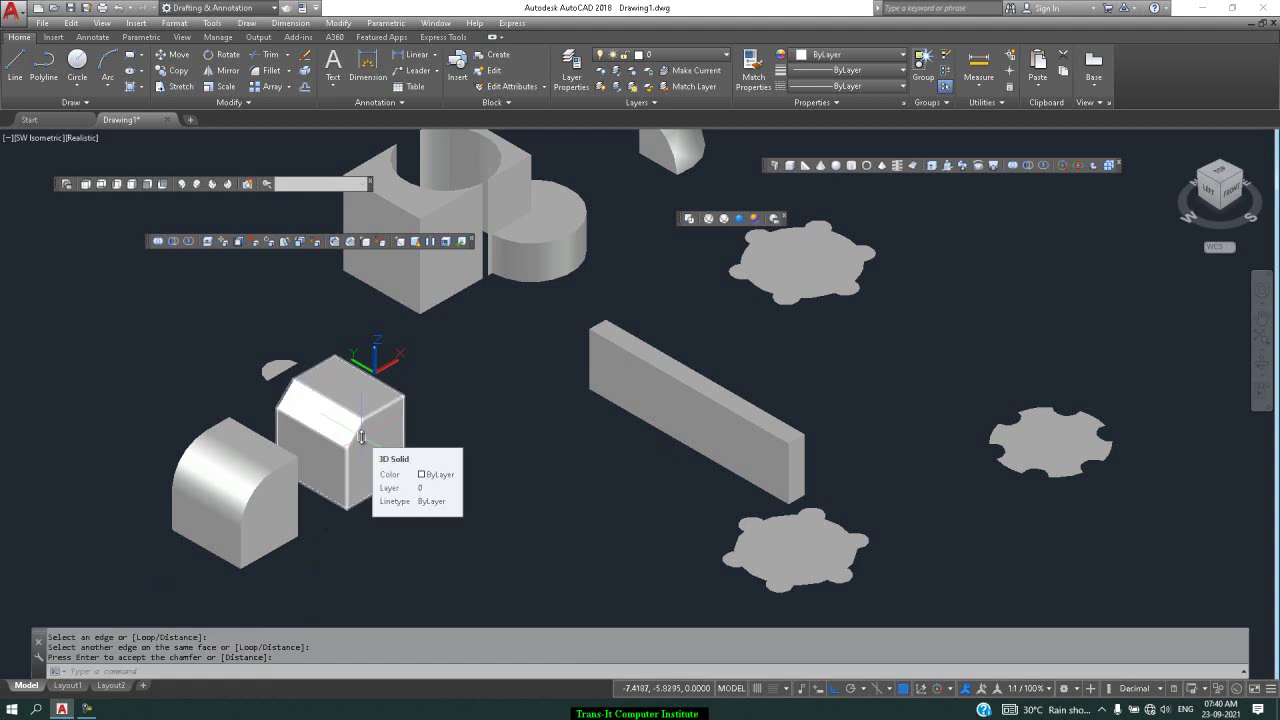
pyautogui.press('Return')
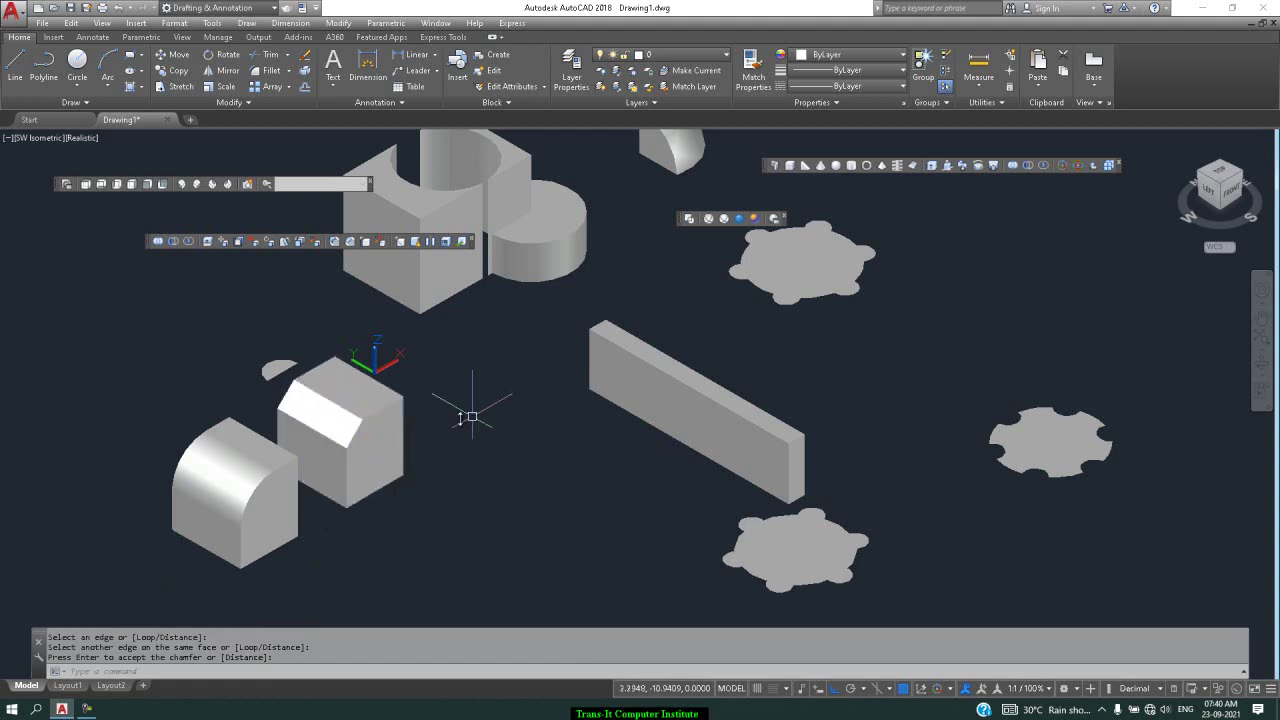
pyautogui.click(260, 243)
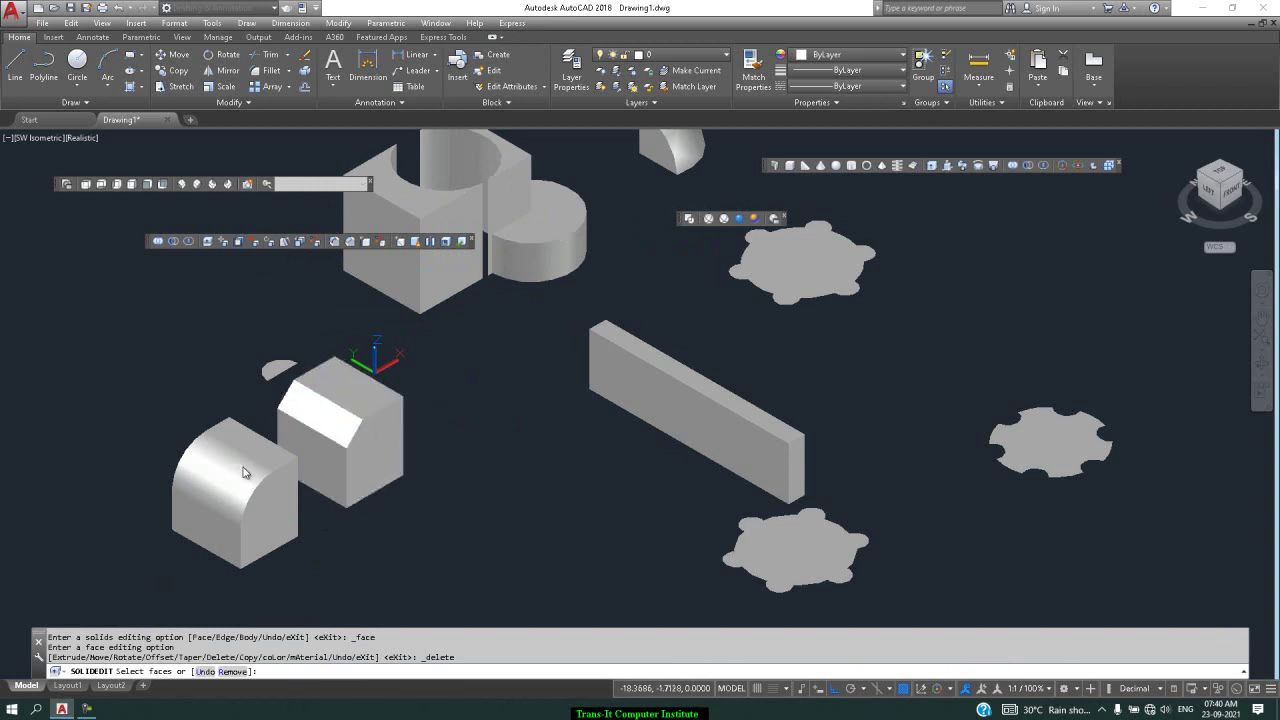
pyautogui.press('Return')
pyautogui.press('Return')
pyautogui.press('Return')
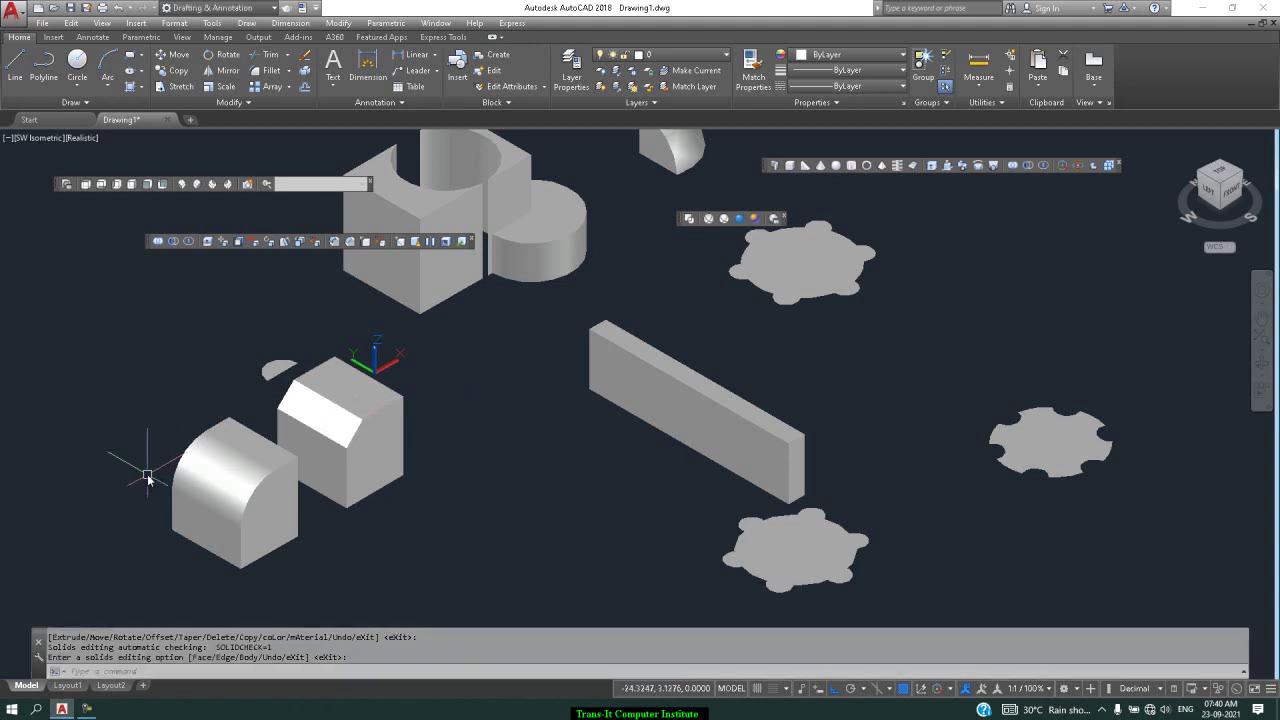
pyautogui.press('Return')
# Erase the whole filleted box, and undo the erase.
pyautogui.click(232, 485)
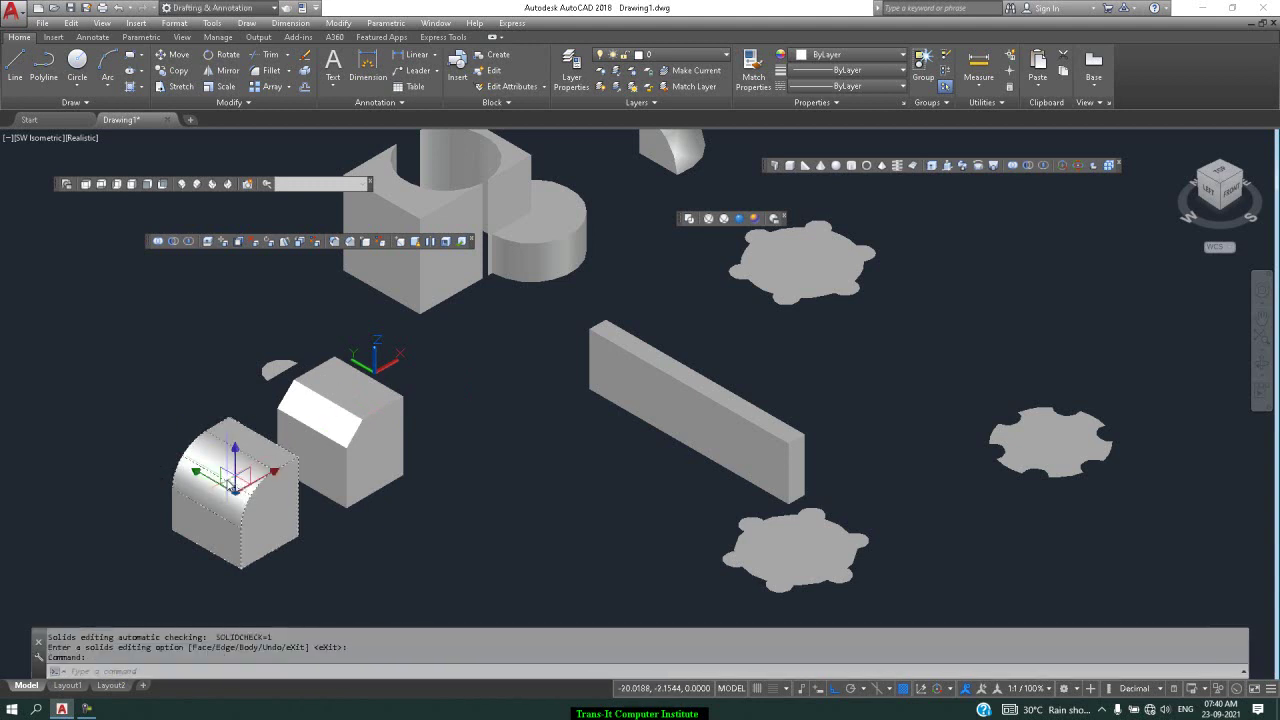
pyautogui.press('Delete')
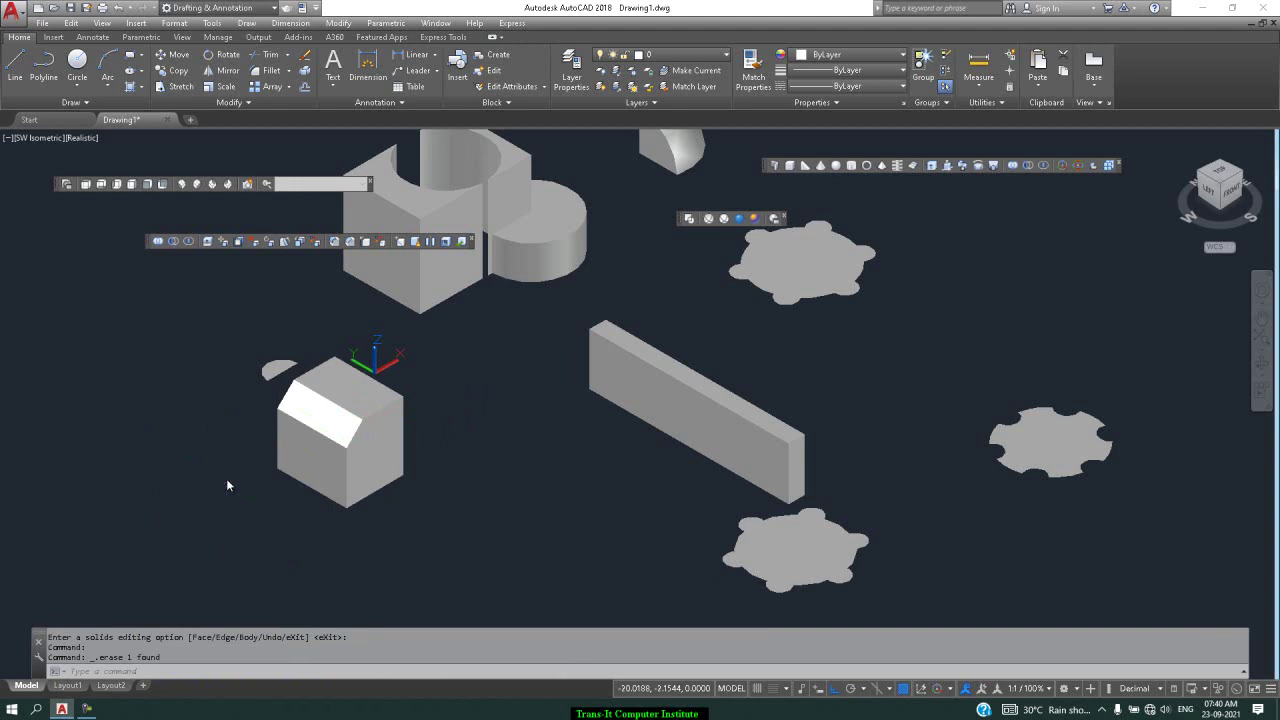
pyautogui.hotkey('ctrl', 'z')
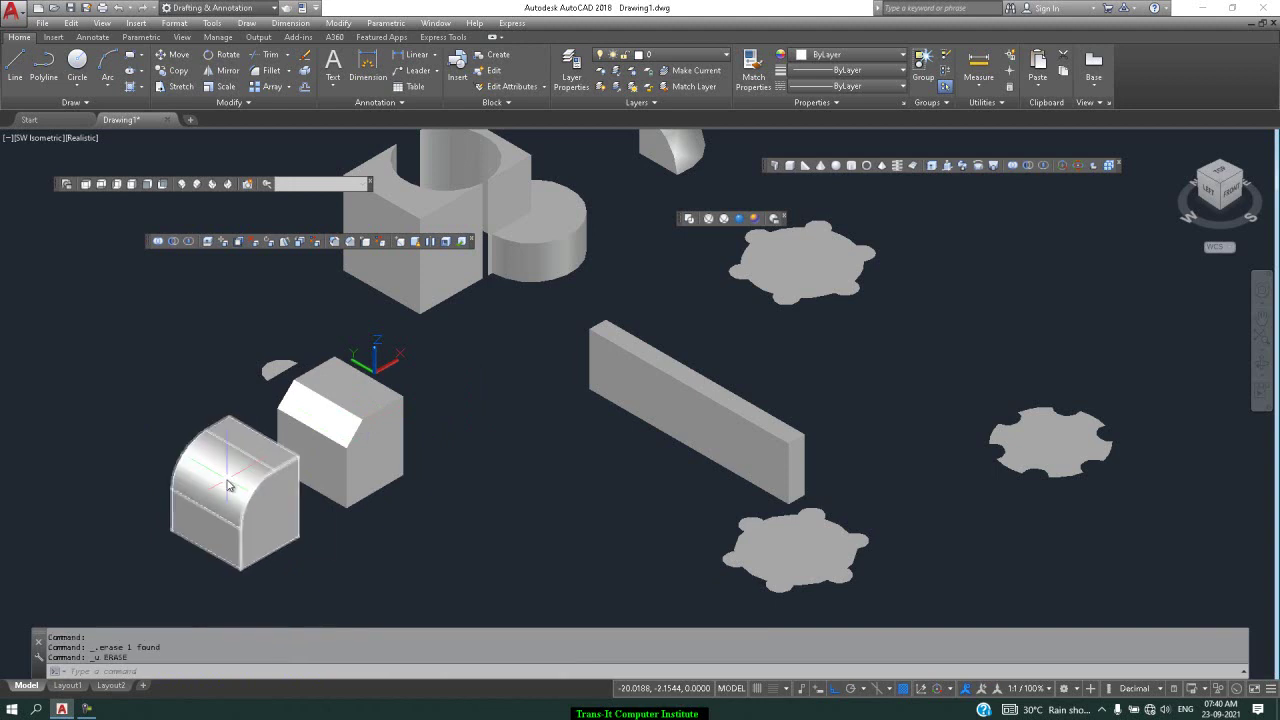
# Delete the rounded fillet face from the filleted box with Delete Faces.
pyautogui.click(258, 245)
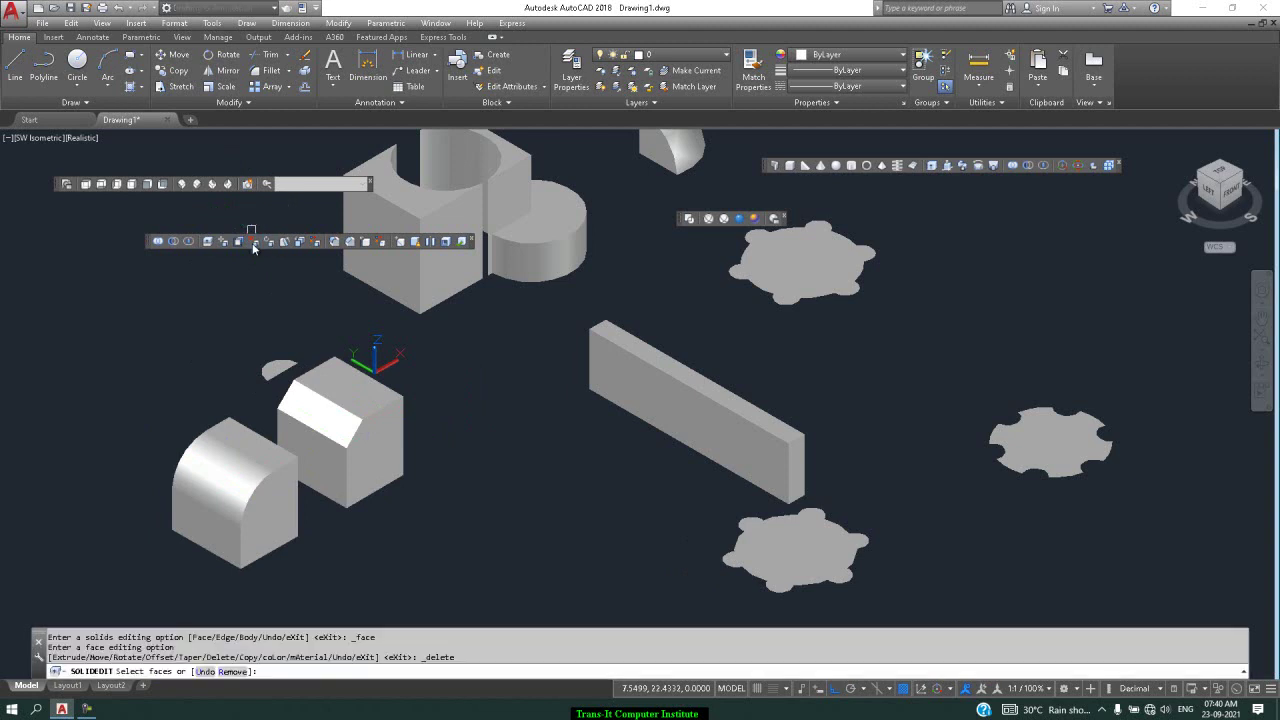
pyautogui.click(225, 478)
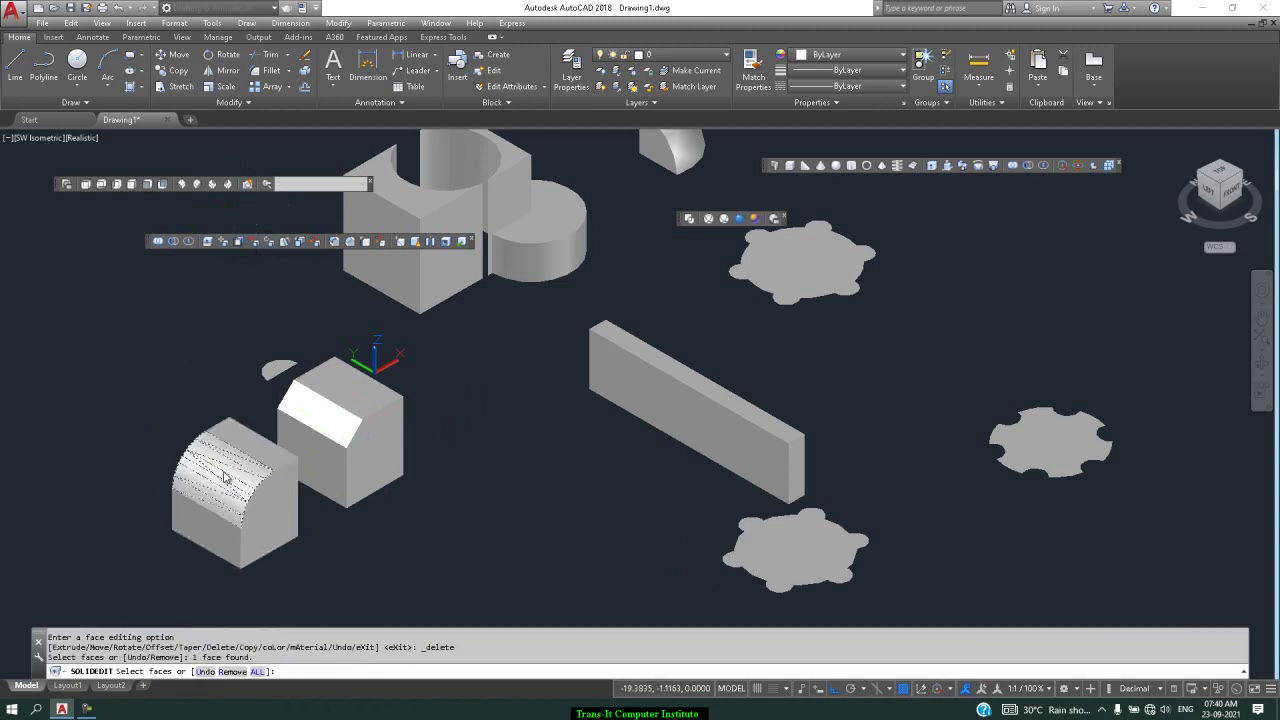
pyautogui.press('Return')
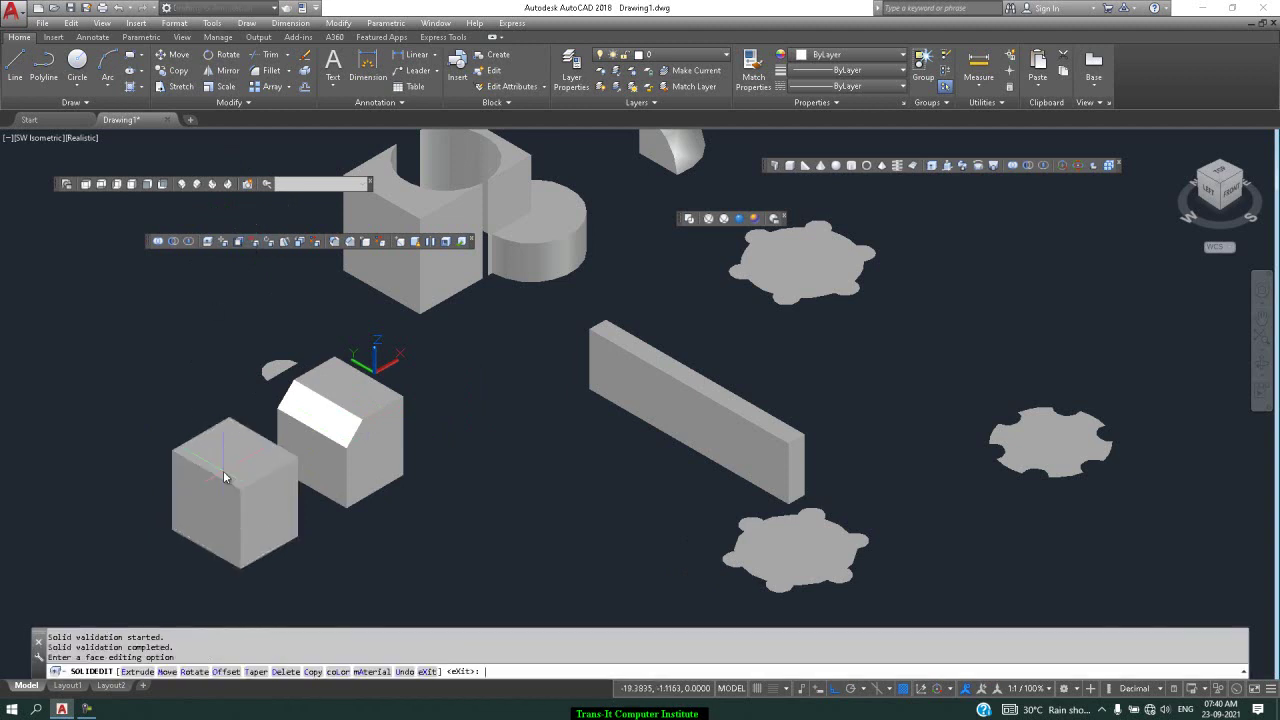
# Delete the sloped chamfer face from the copied box with Delete Faces.
pyautogui.click(256, 241)
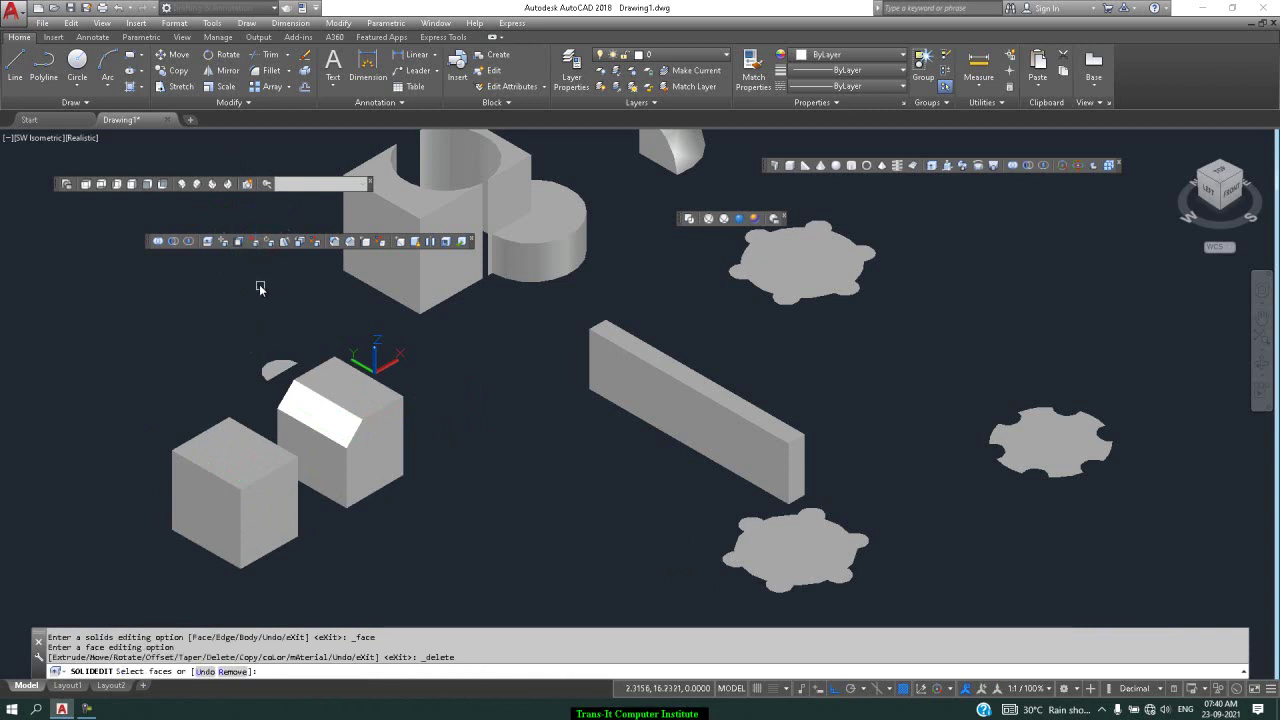
pyautogui.click(313, 415)
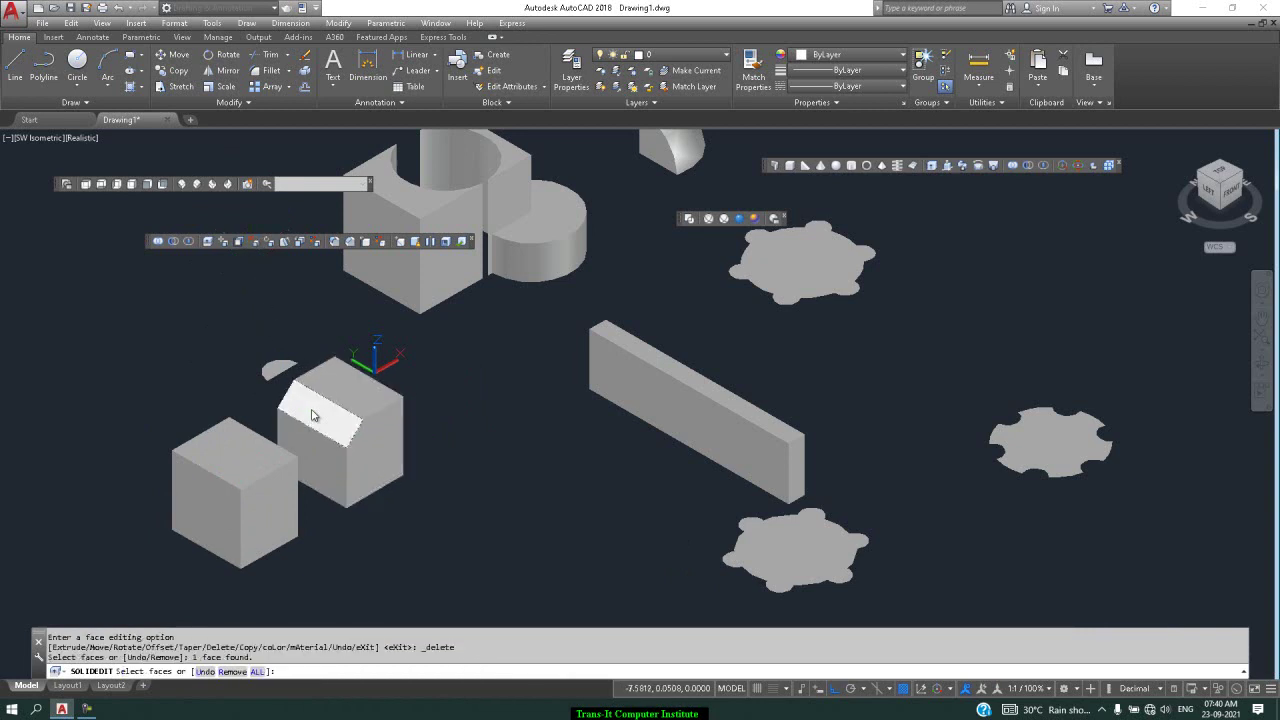
pyautogui.press('Return')
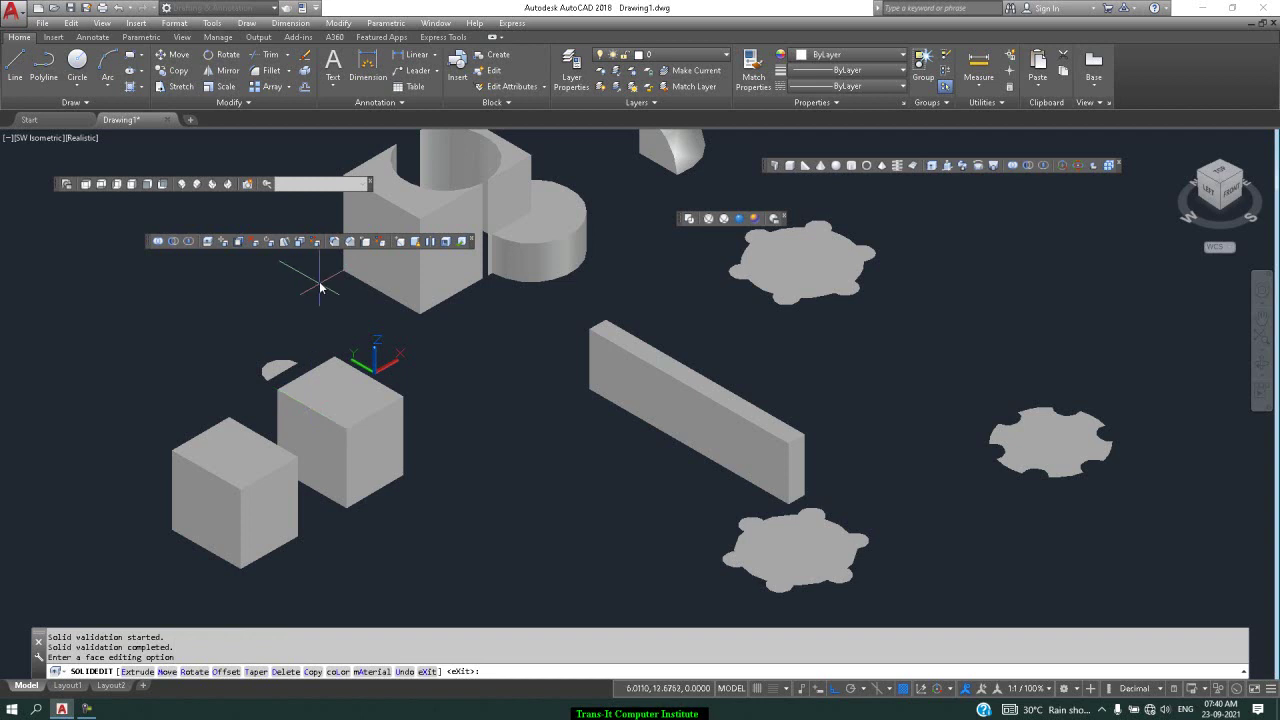
# Try to delete the curved inner face of the cylindrical cutout in the large box solid.
pyautogui.click(255, 242)
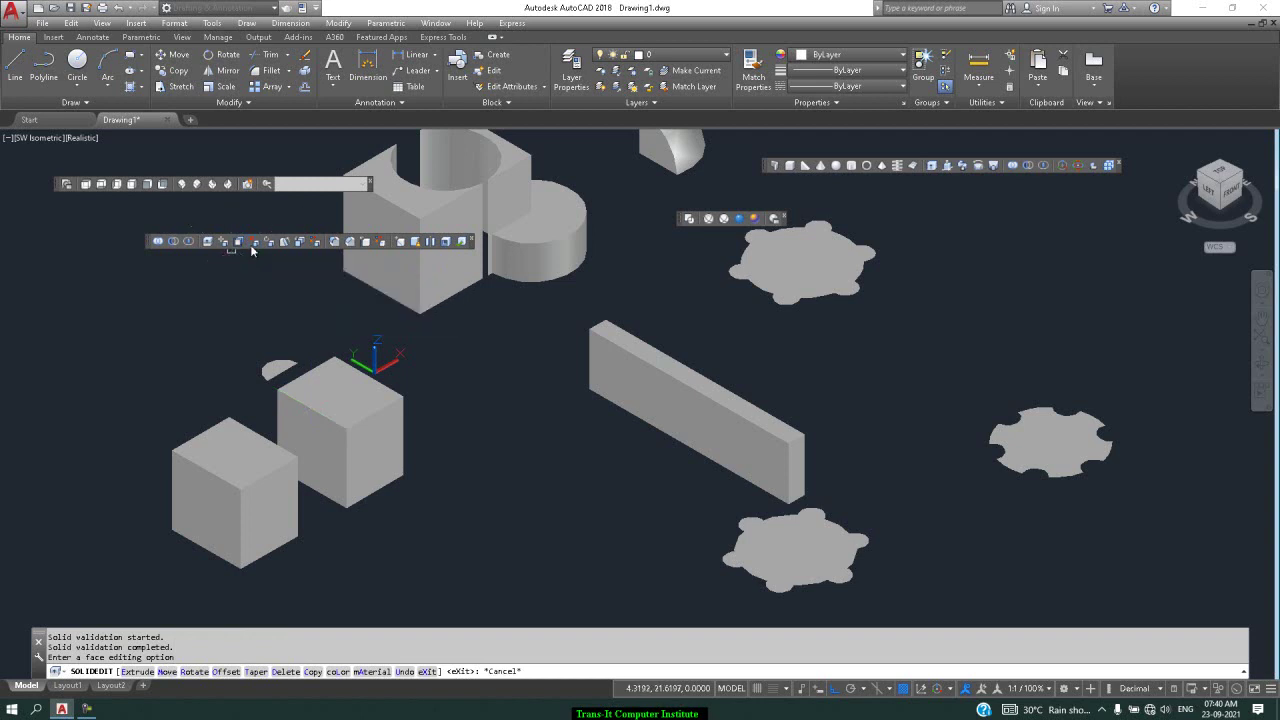
pyautogui.click(481, 157)
pyautogui.press('Return')
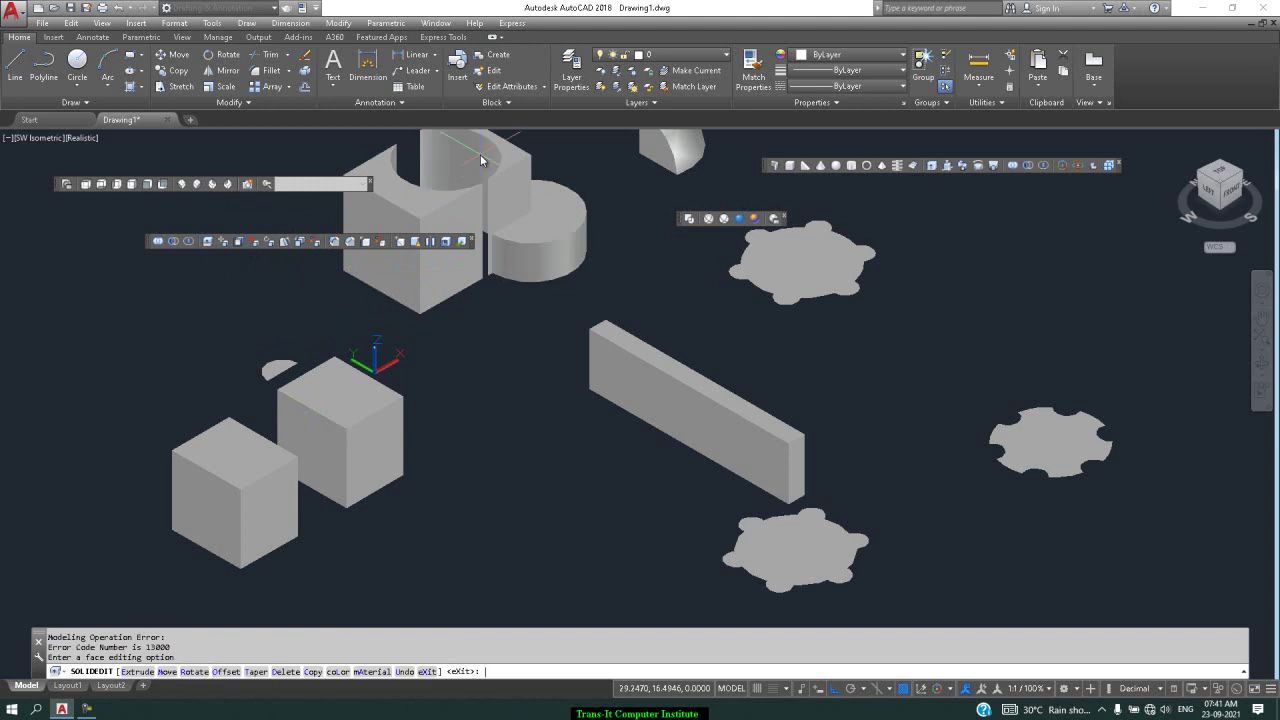
pyautogui.scroll(5, 466, 158)
pyautogui.scroll(-3, 440, 166)
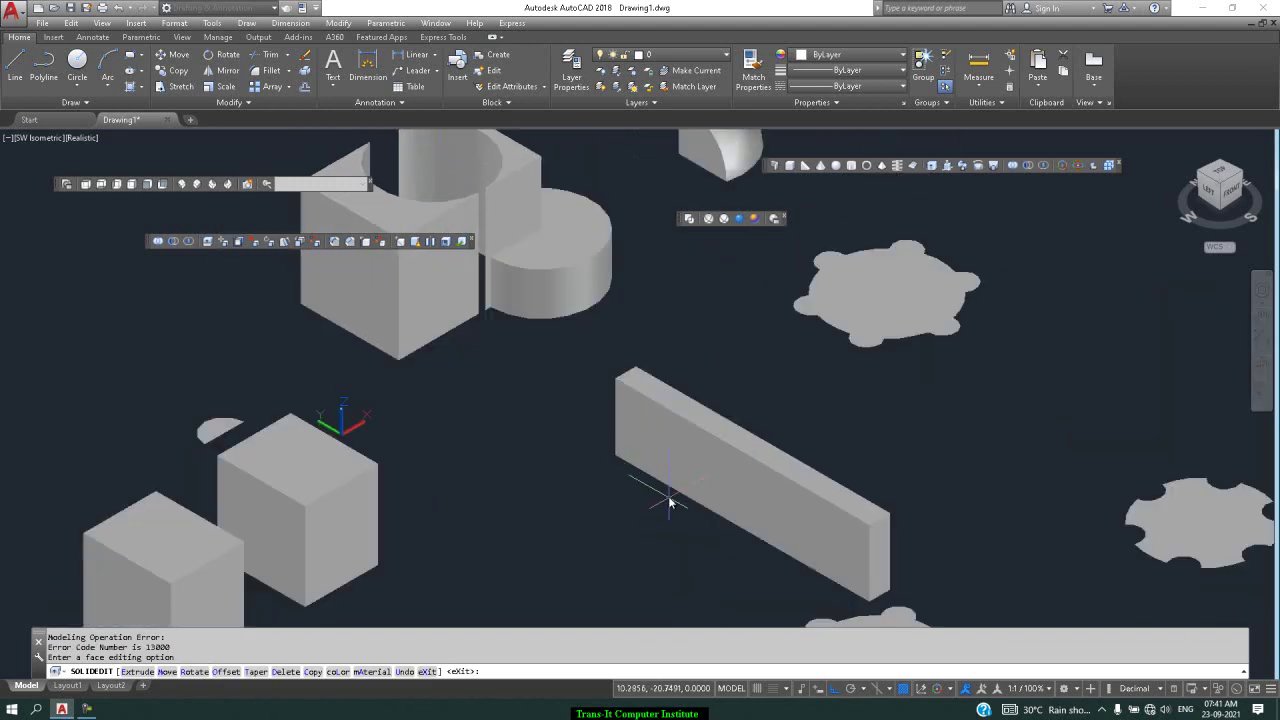
pyautogui.scroll(-2, 668, 500)
pyautogui.scroll(2, 686, 520)
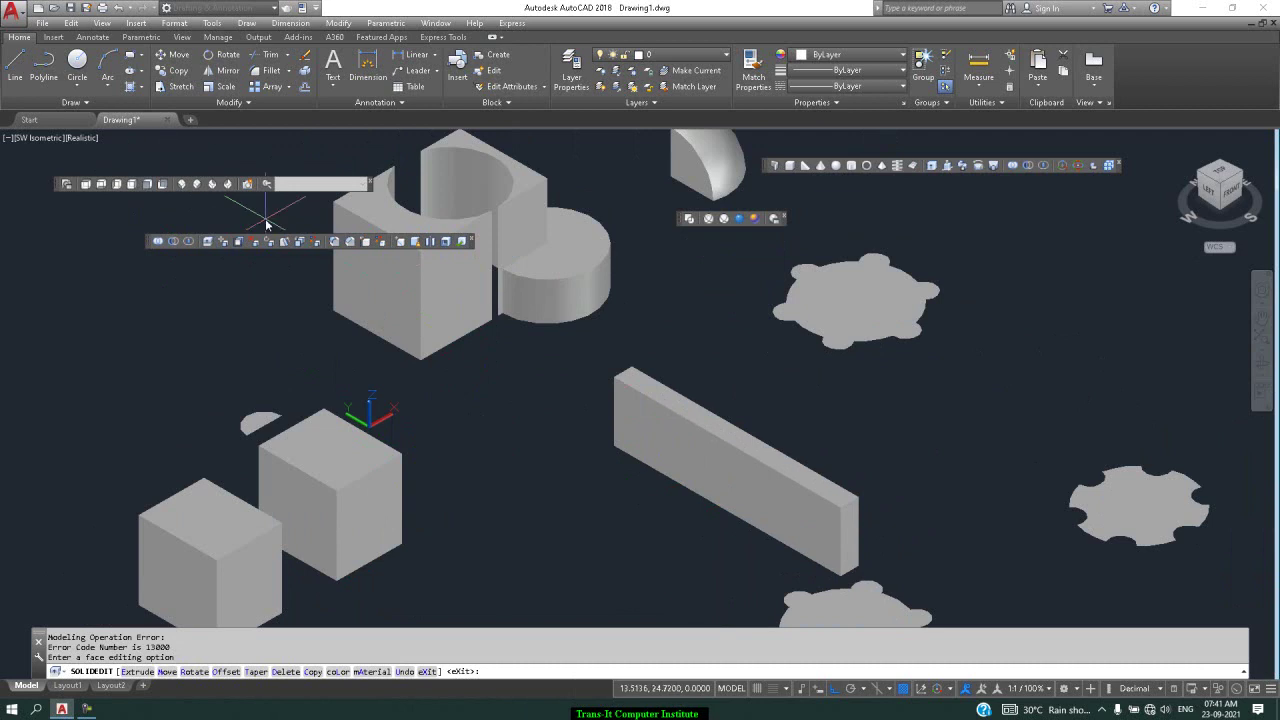
# Turn on Dynamic UCS and create a cylinder near the middle of the rear box's top face, running into the box.
pyautogui.click(866, 166)
pyautogui.scroll(3, 334, 440)
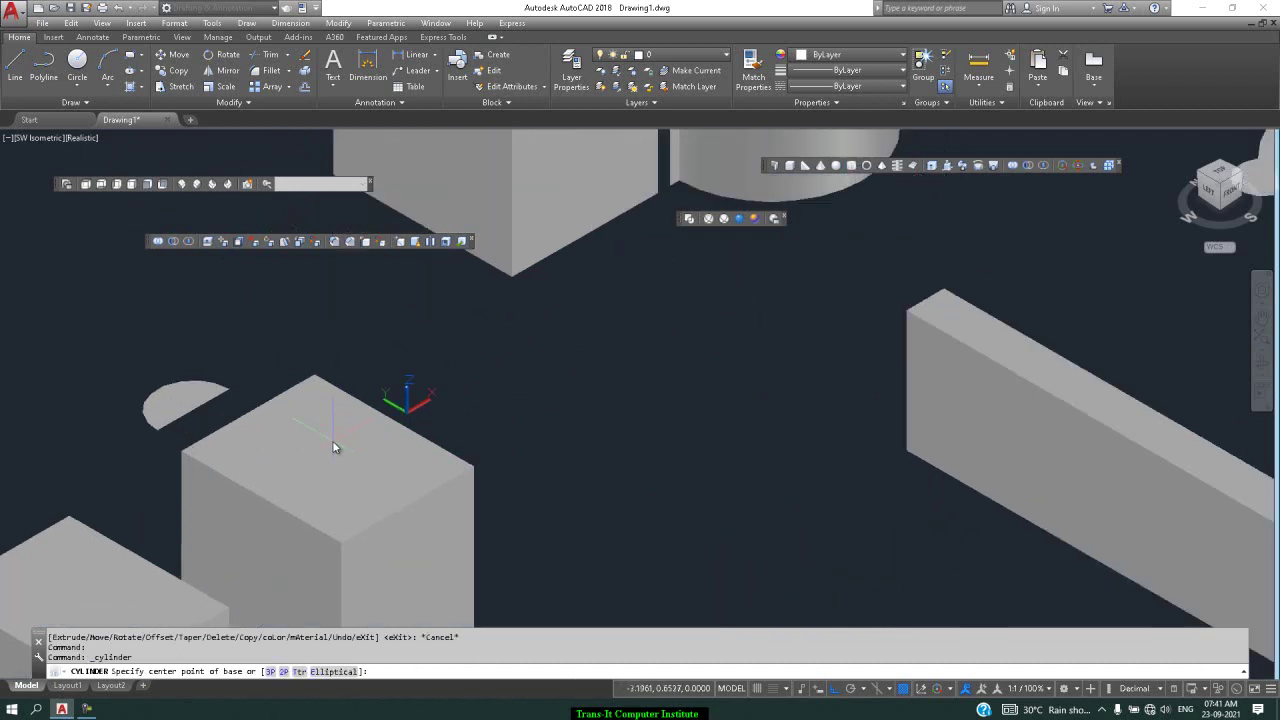
pyautogui.scroll(4, 332, 440)
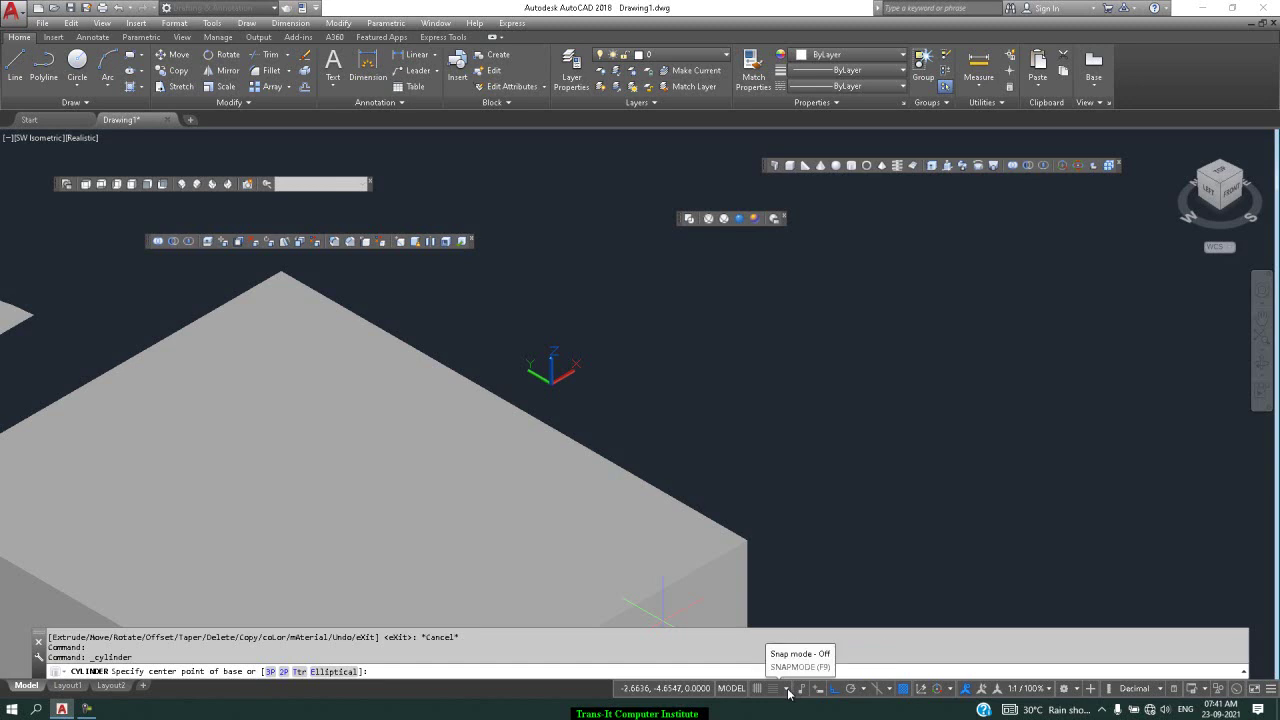
pyautogui.click(926, 694)
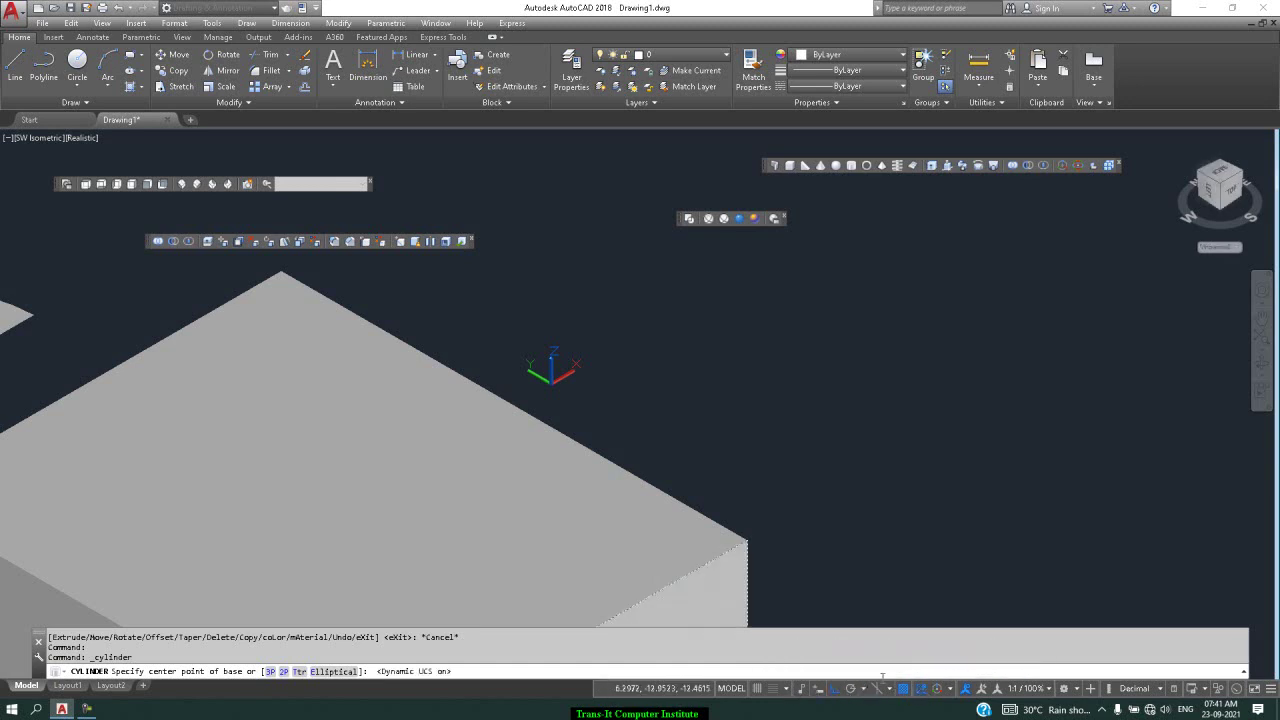
pyautogui.scroll(-3, 328, 410)
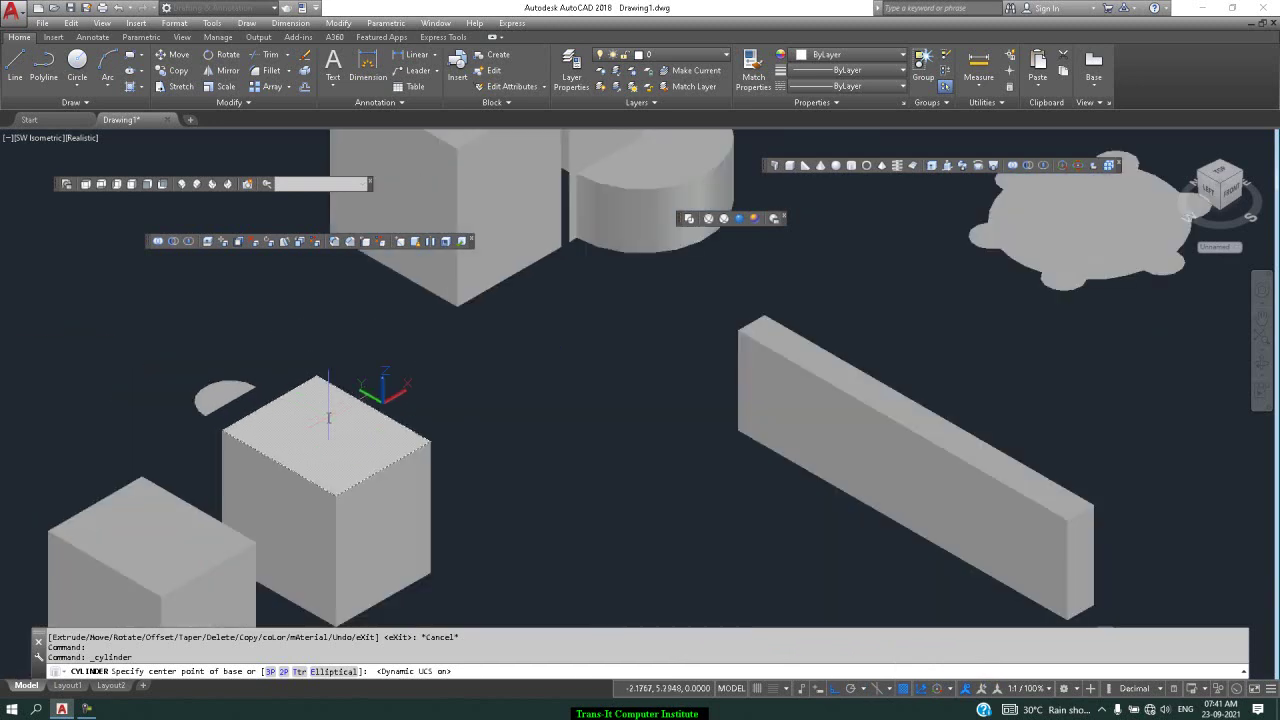
pyautogui.scroll(2, 326, 420)
pyautogui.click(325, 430)
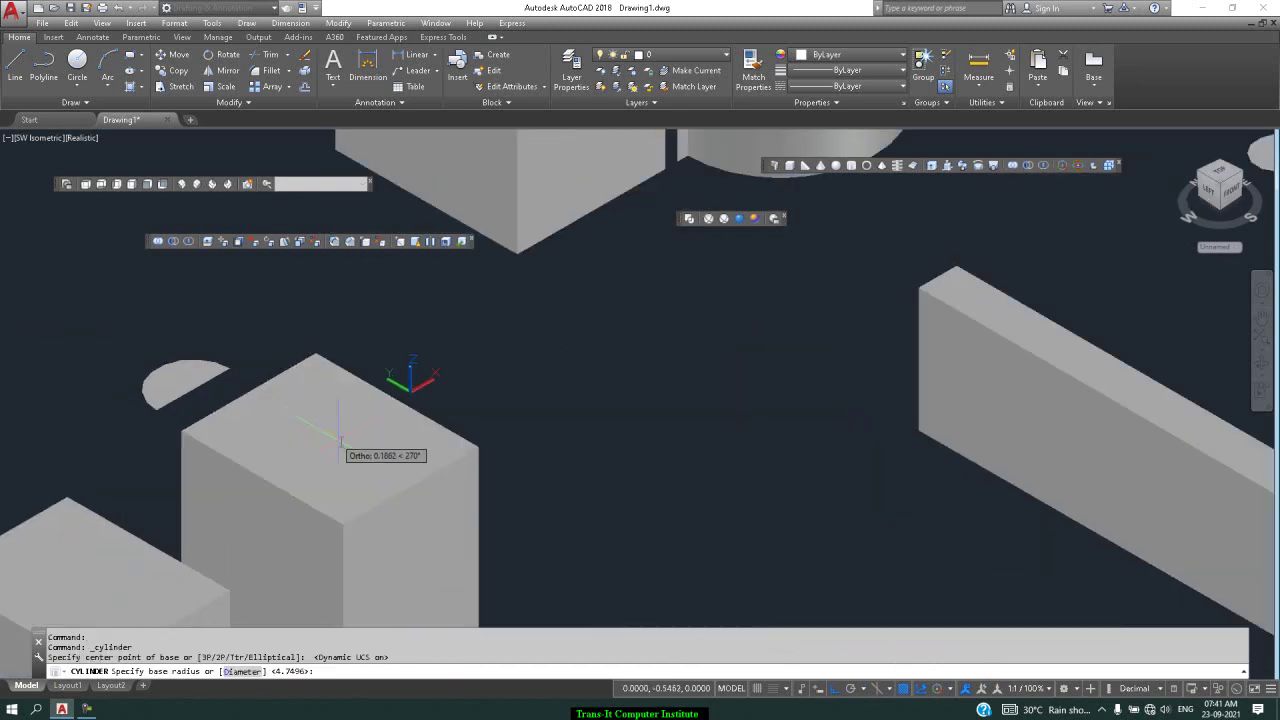
pyautogui.click(354, 444)
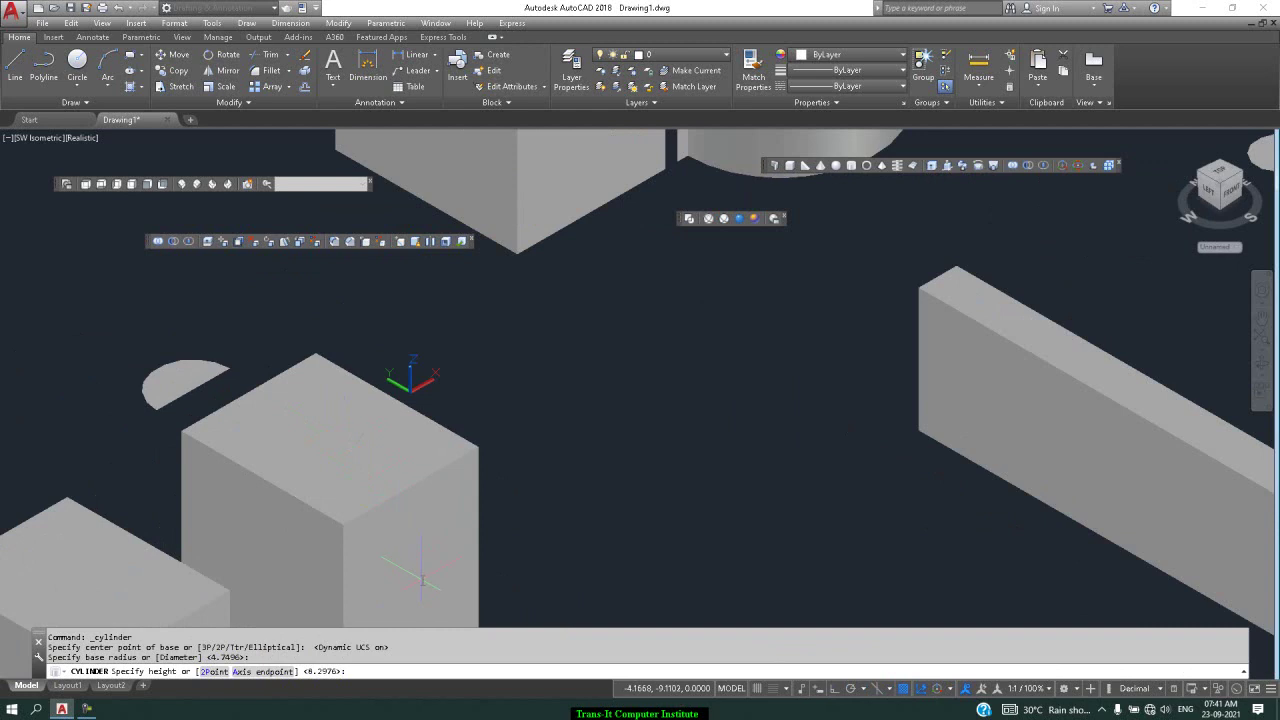
pyautogui.press('Escape')
pyautogui.click(368, 452)
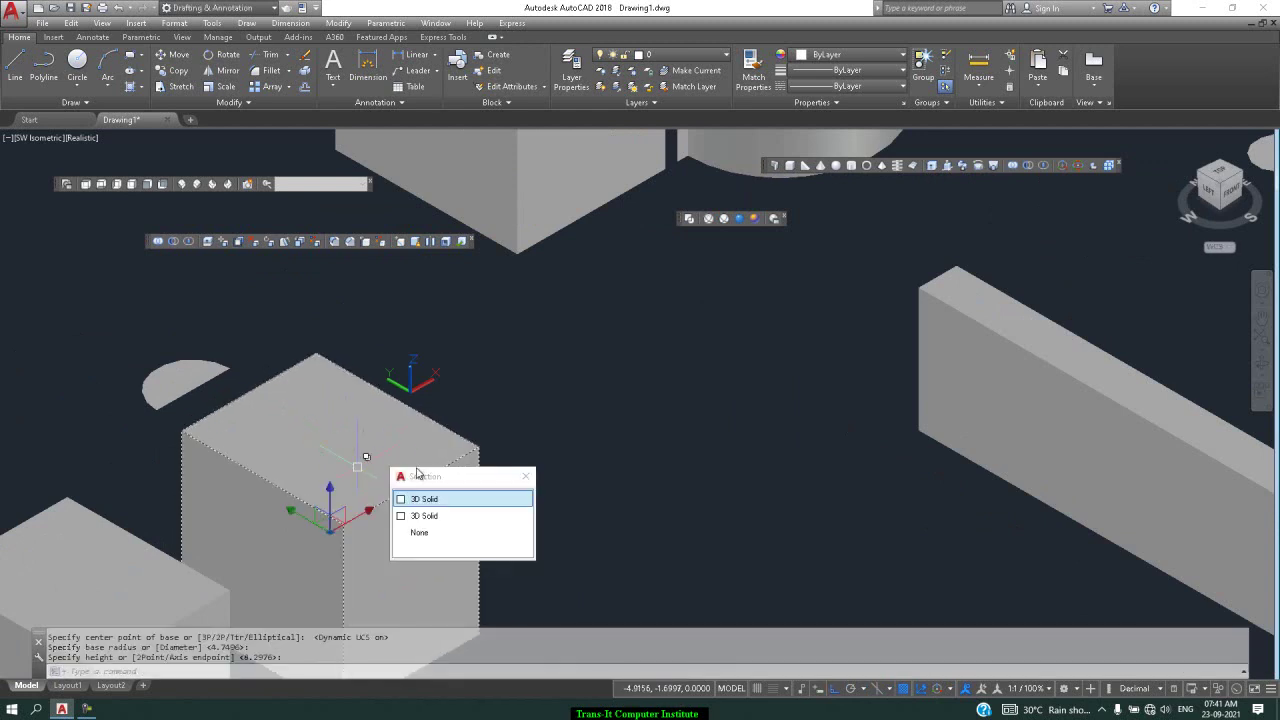
pyautogui.click(475, 518)
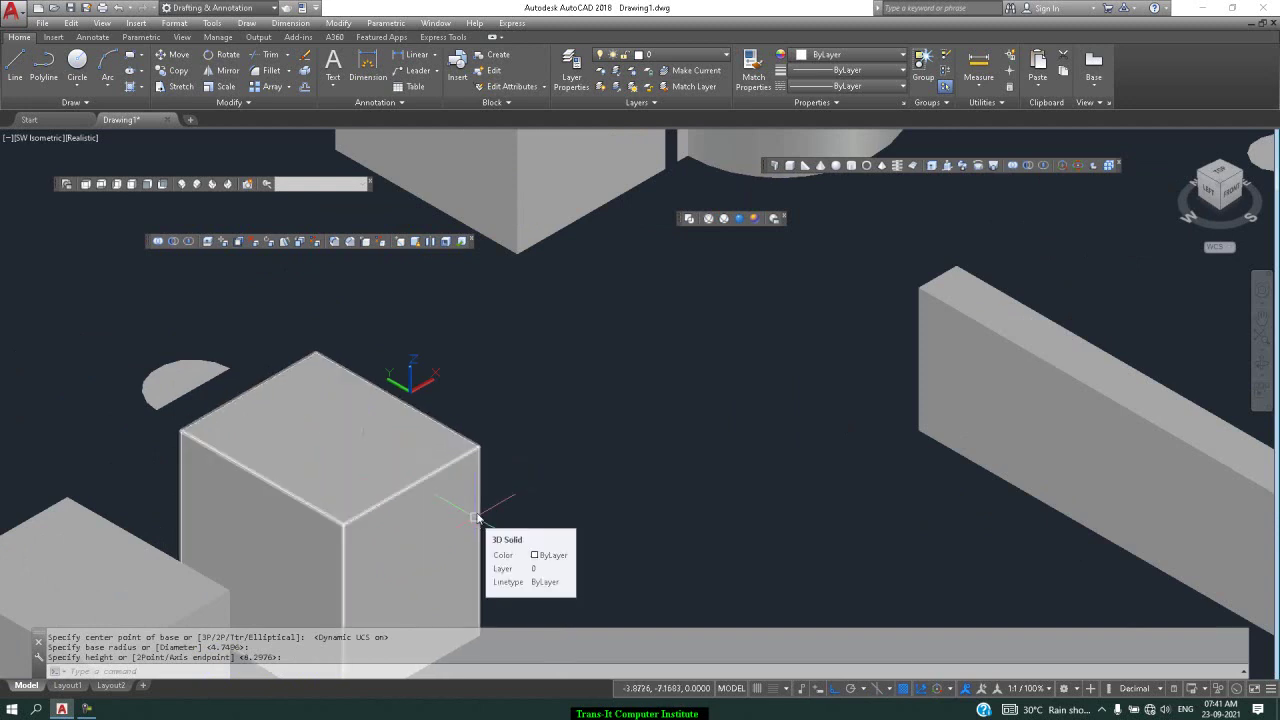
# Subtract the cylinder from the rear box to cut a round hole in it.
pyautogui.scroll(-2, 546, 434)
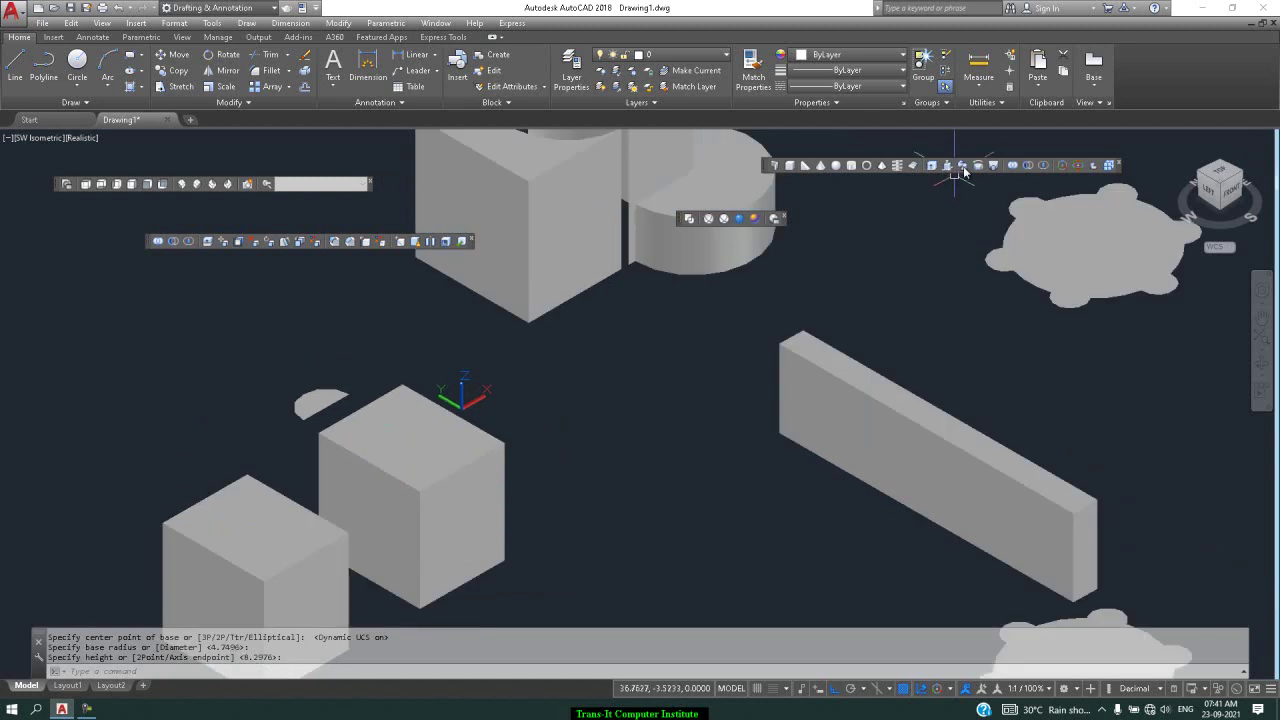
pyautogui.click(174, 242)
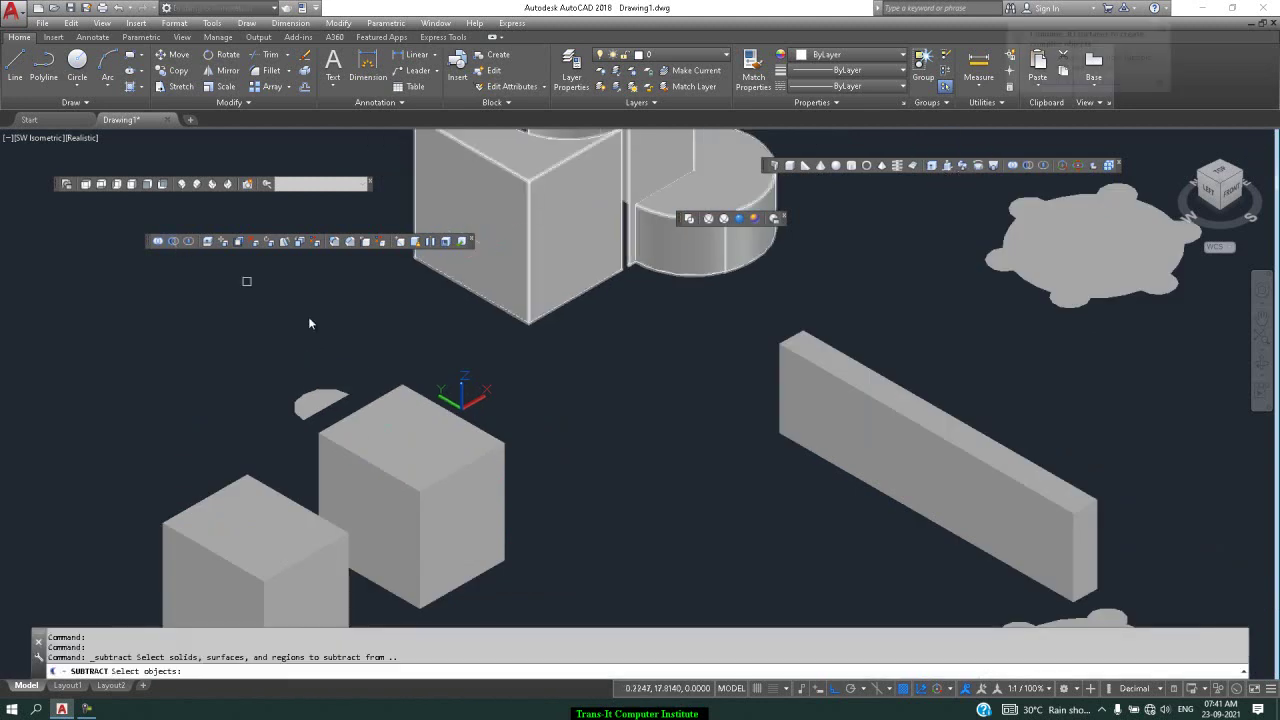
pyautogui.click(499, 453)
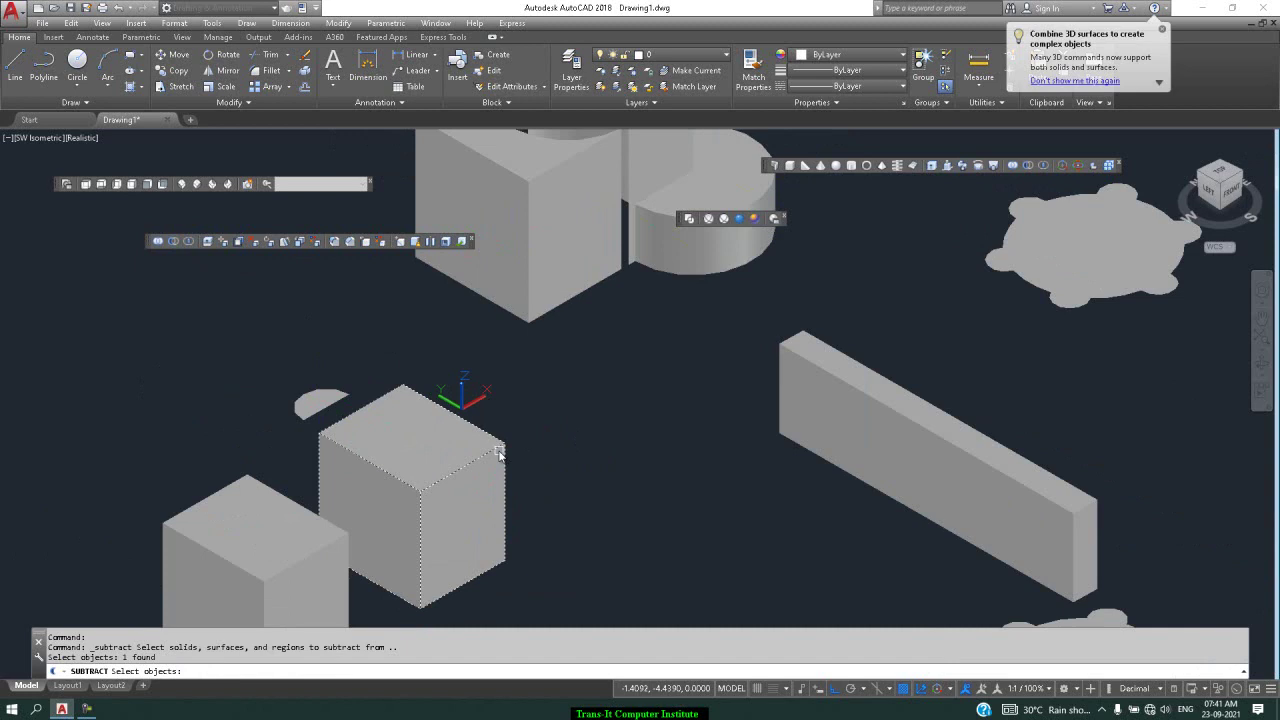
pyautogui.press('Return')
pyautogui.click(389, 431)
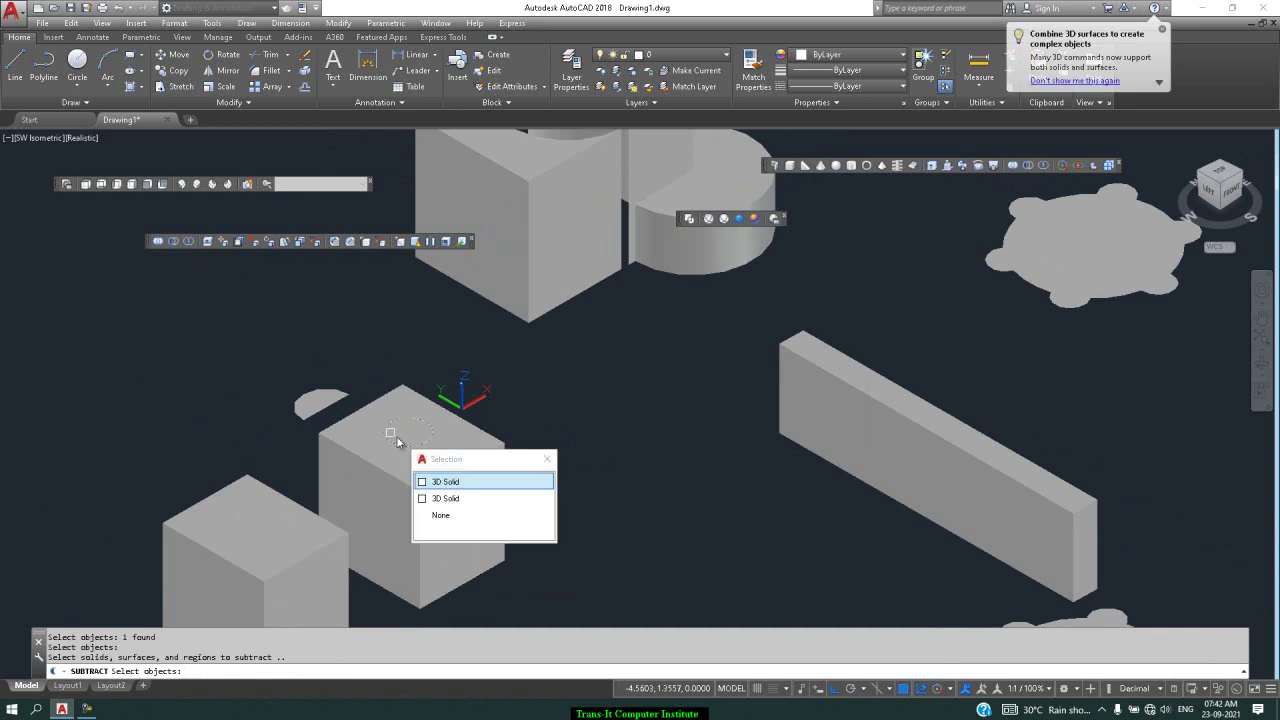
pyautogui.click(434, 497)
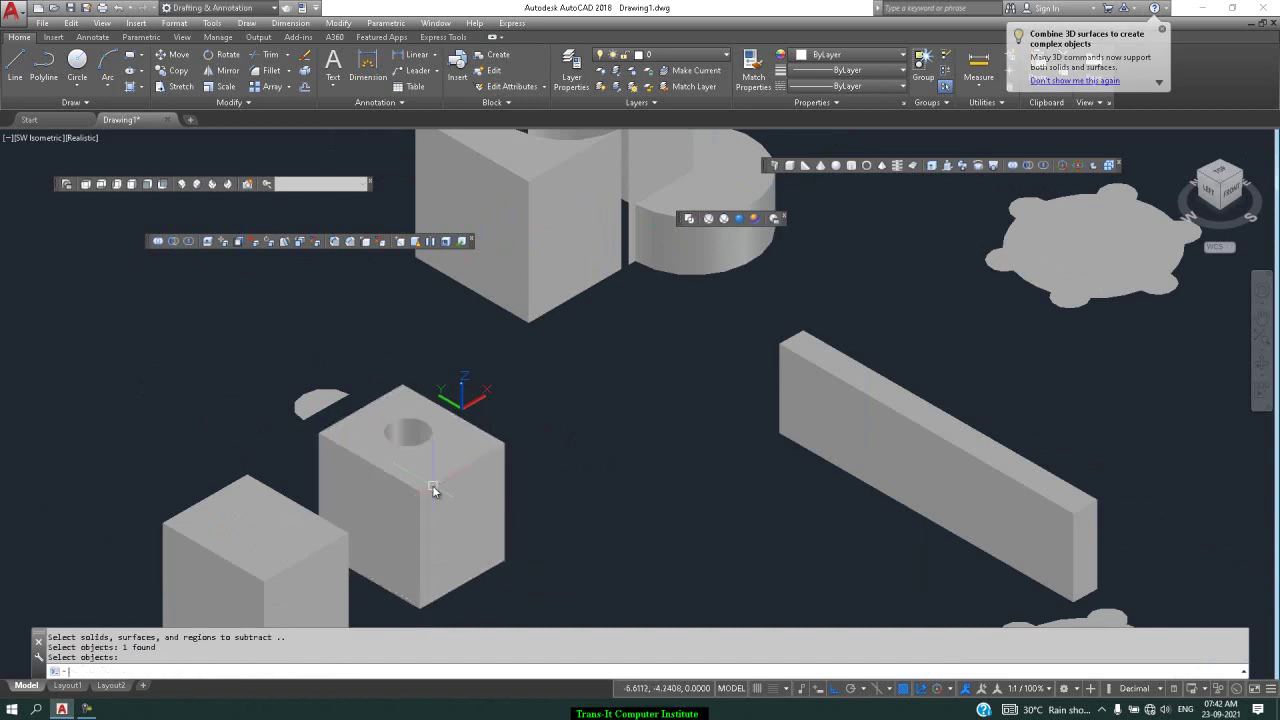
# Delete the curved inner face of the round hole in the box with Delete Faces.
pyautogui.scroll(5, 409, 451)
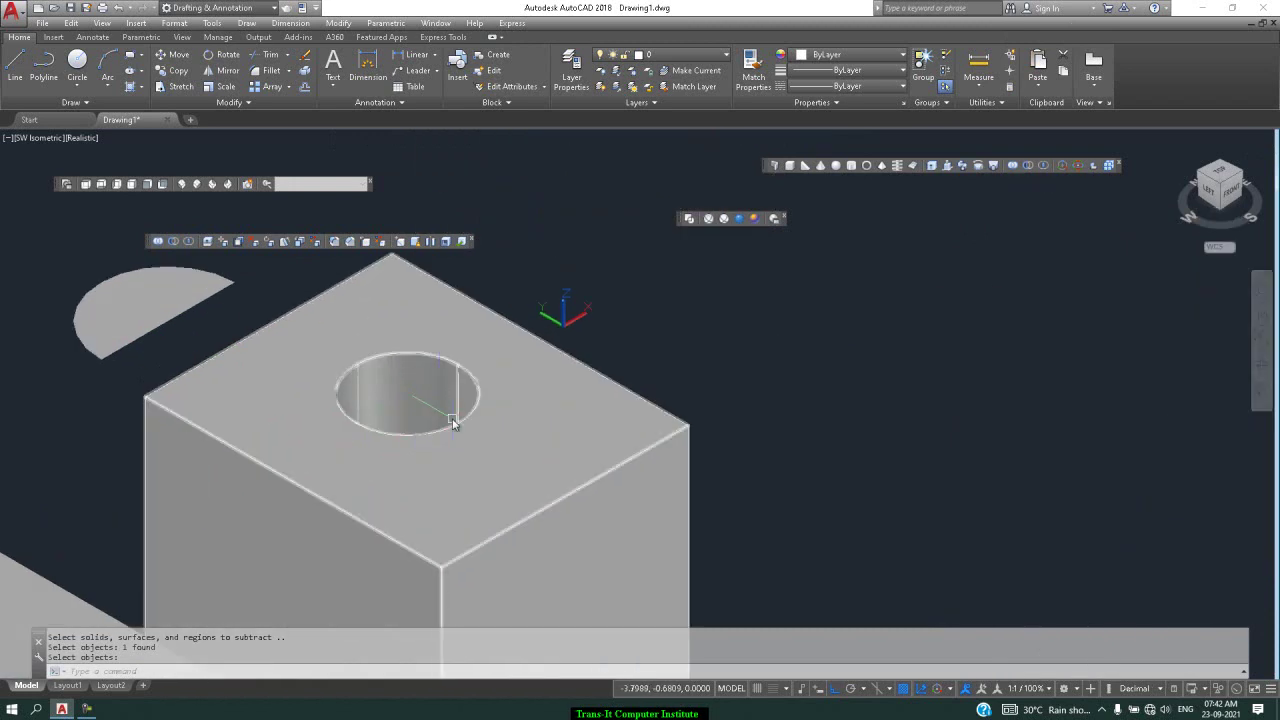
pyautogui.keyDown('shift'); pyautogui.moveTo(465, 397); pyautogui.dragTo(622, 459, button='middle'); pyautogui.keyUp('shift')
pyautogui.moveTo(622, 459); pyautogui.dragTo(675, 514)
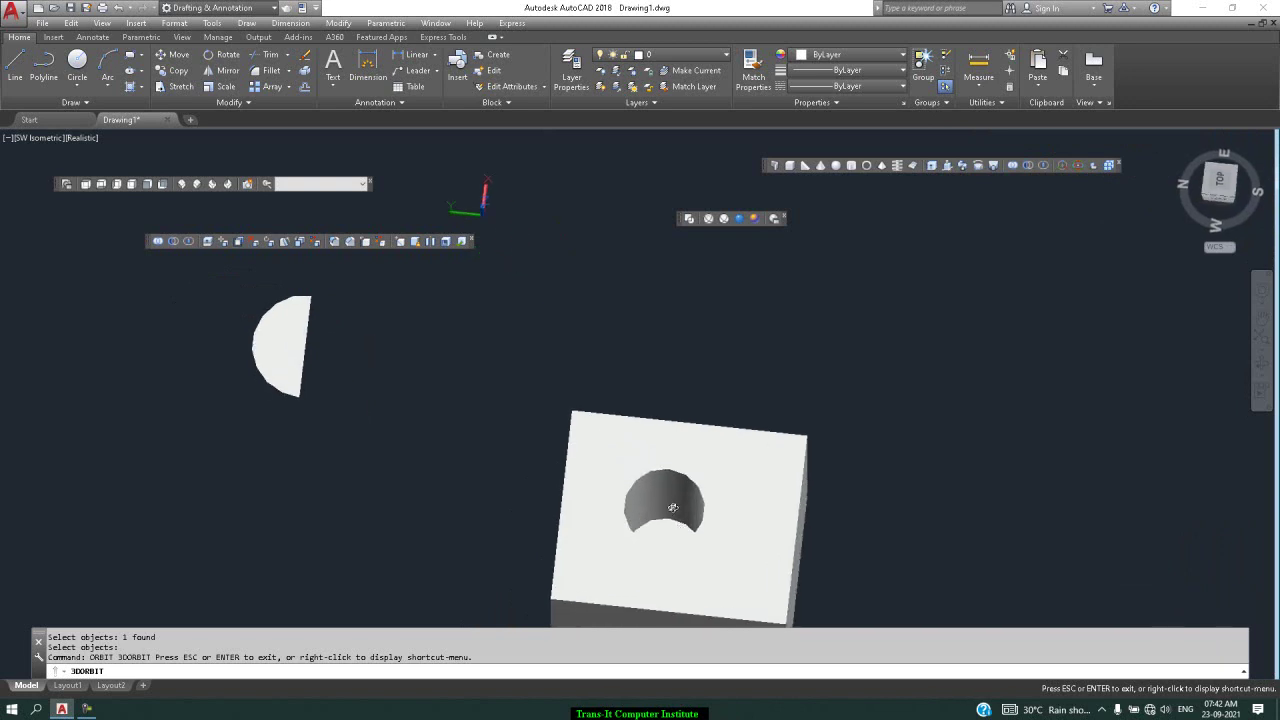
pyautogui.moveTo(672, 510); pyautogui.dragTo(670, 518)
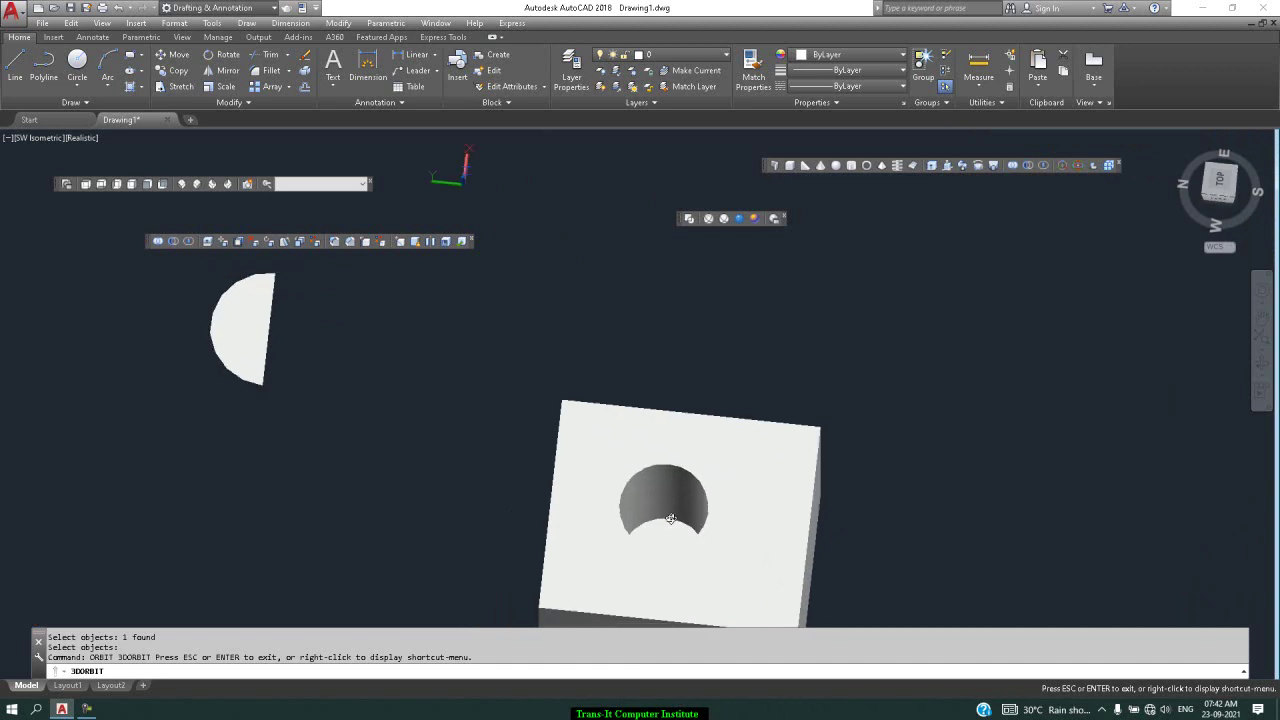
pyautogui.press('Escape')
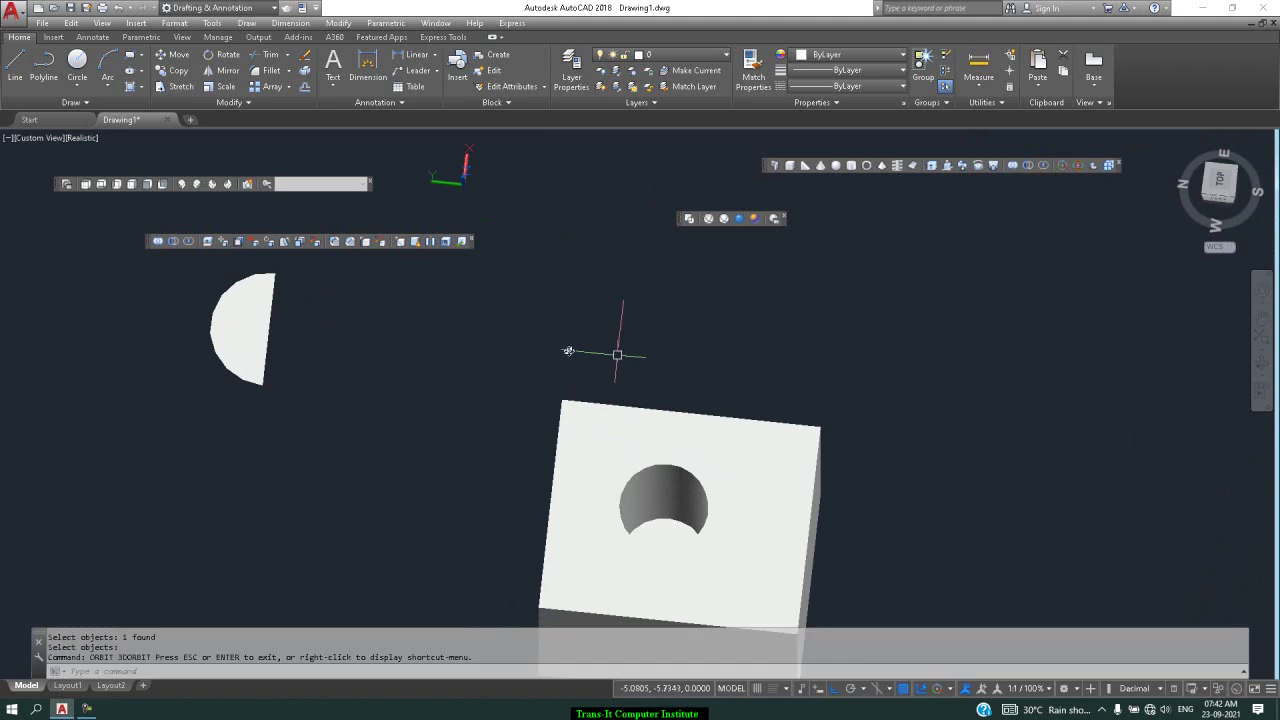
pyautogui.click(256, 243)
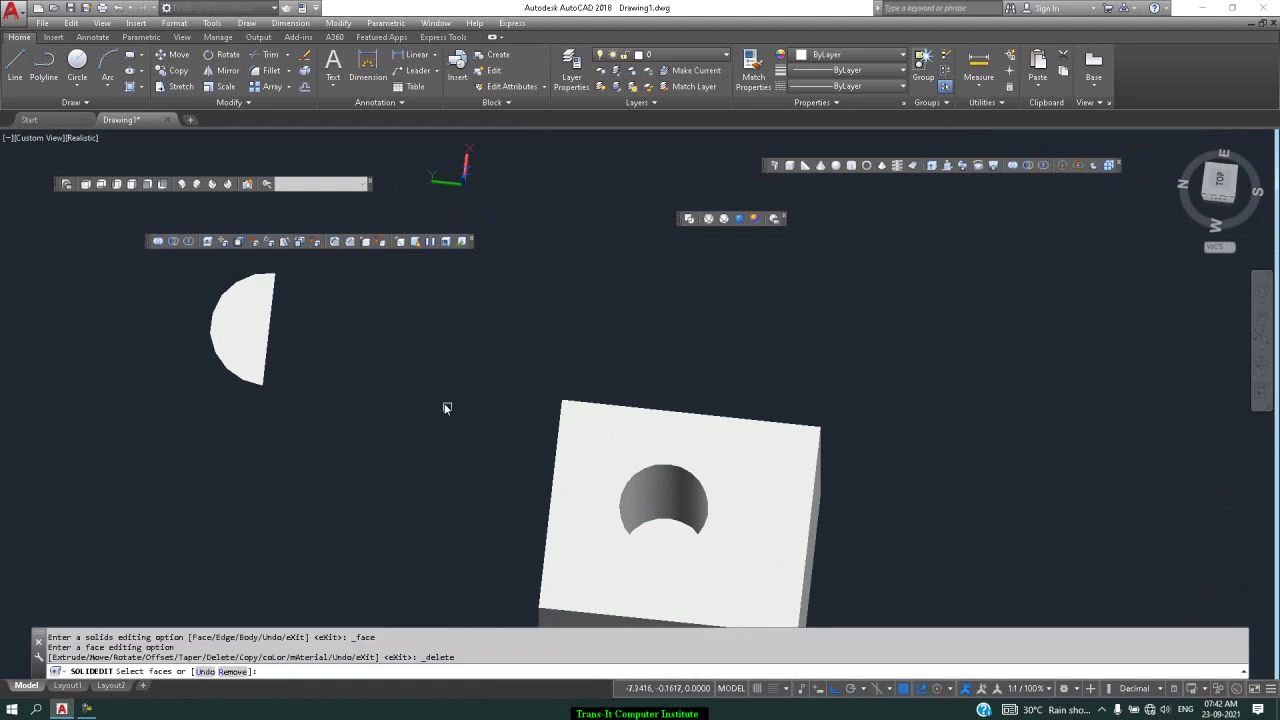
pyautogui.click(686, 491)
pyautogui.press('Return')
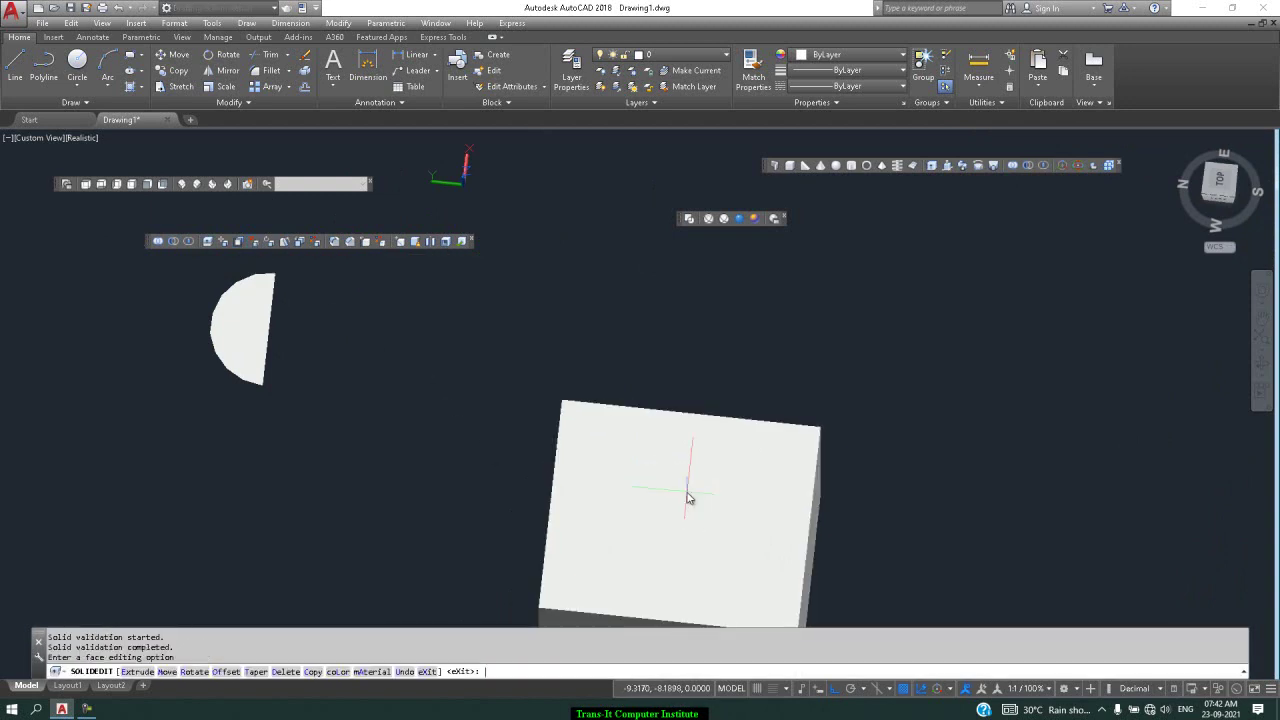
# Leave face editing and draw a small upright rectangle in the empty area beyond the half-circle region.
pyautogui.scroll(-1, 685, 488)
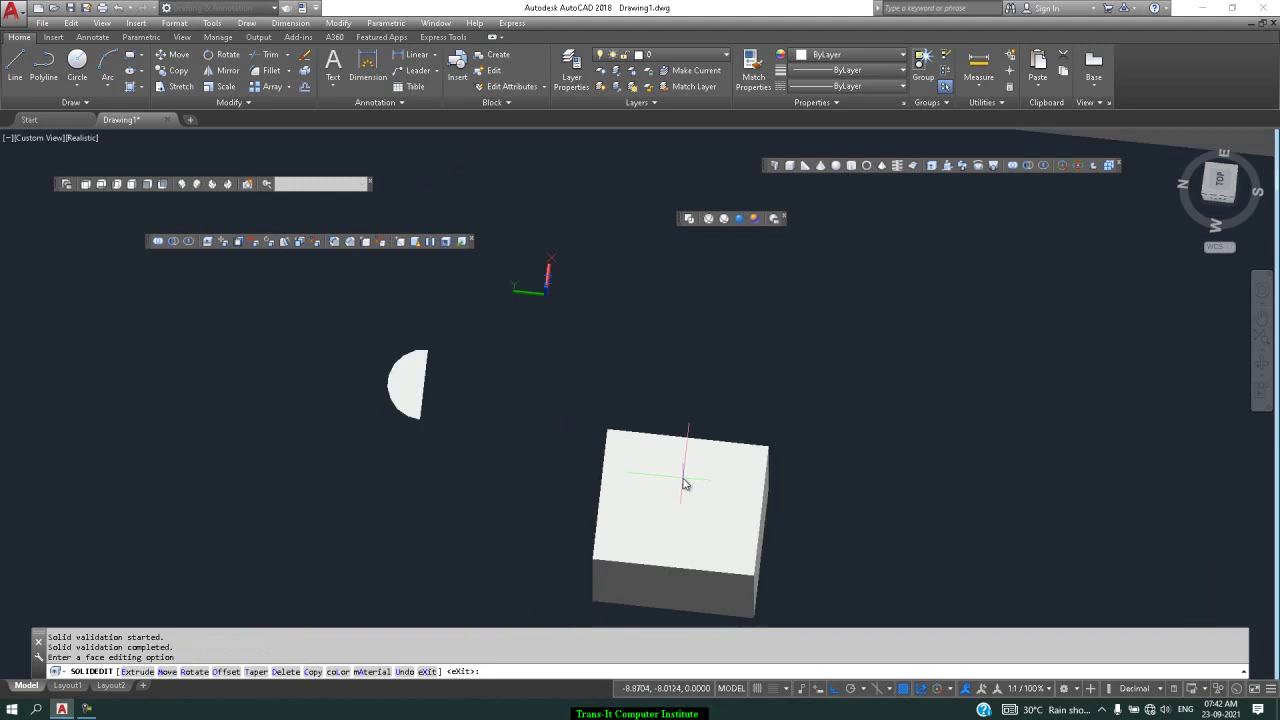
pyautogui.scroll(-1, 685, 485)
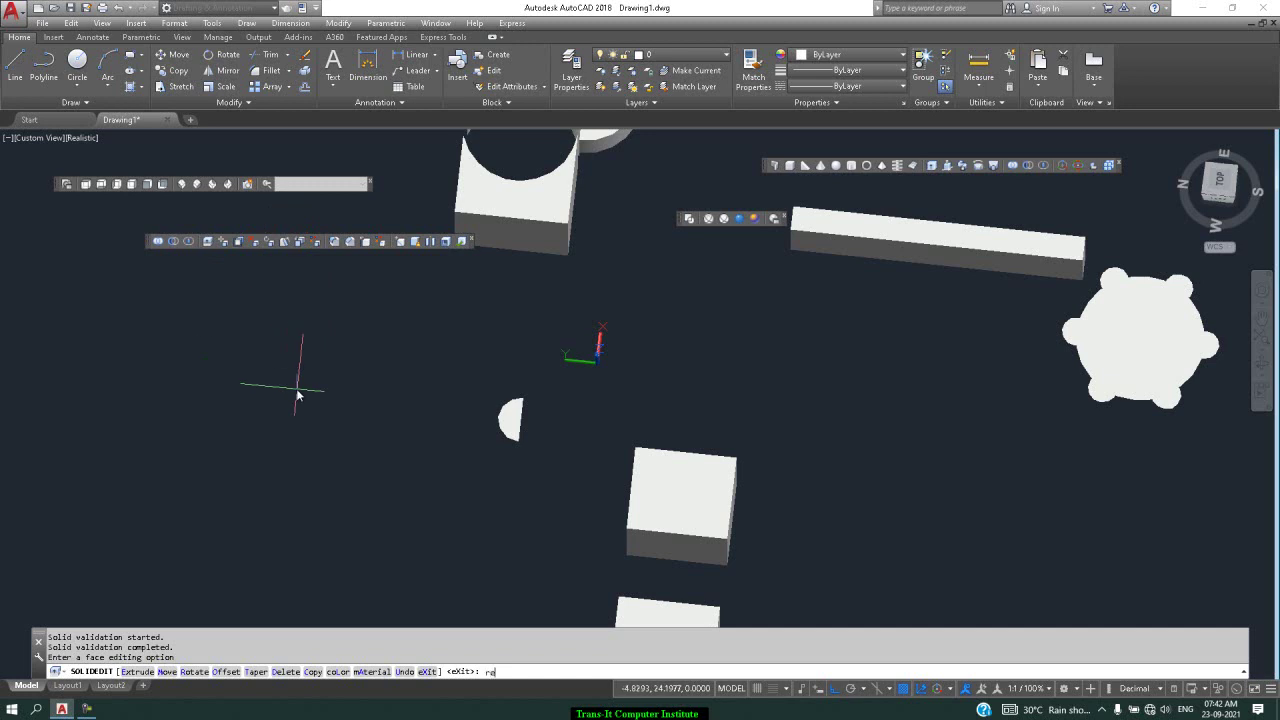
pyautogui.press('Return')
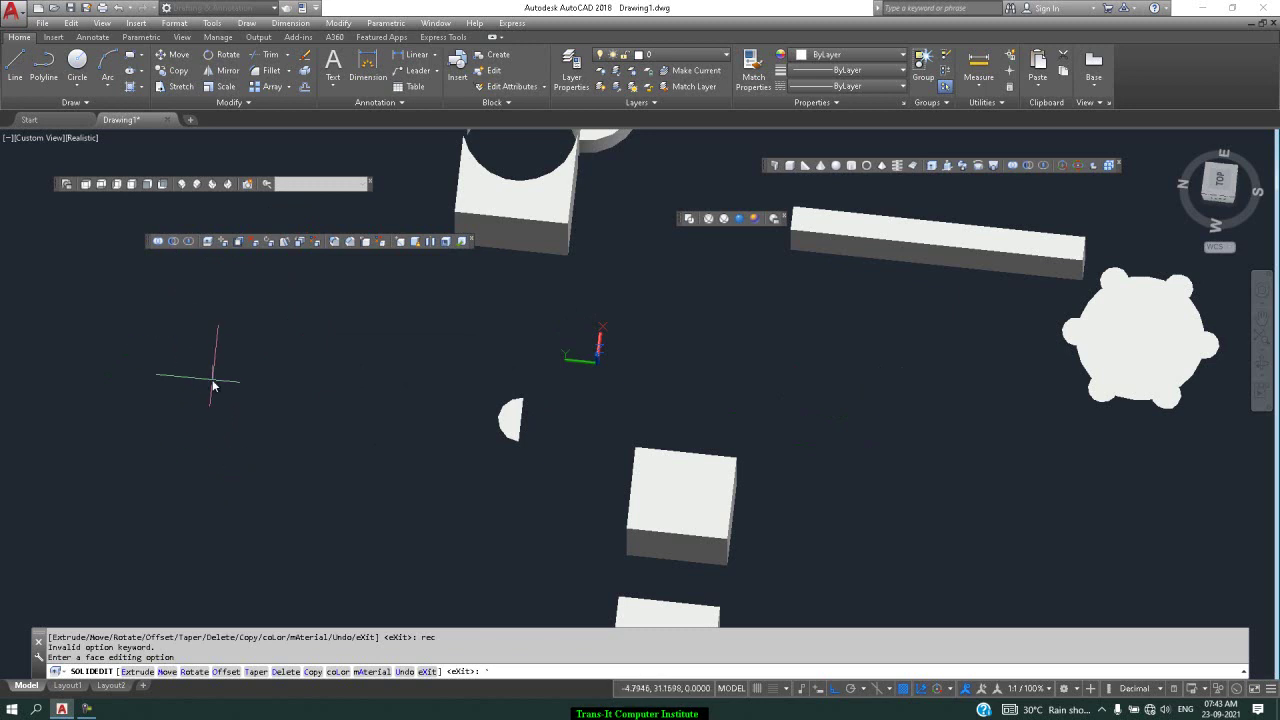
pyautogui.press('Escape')
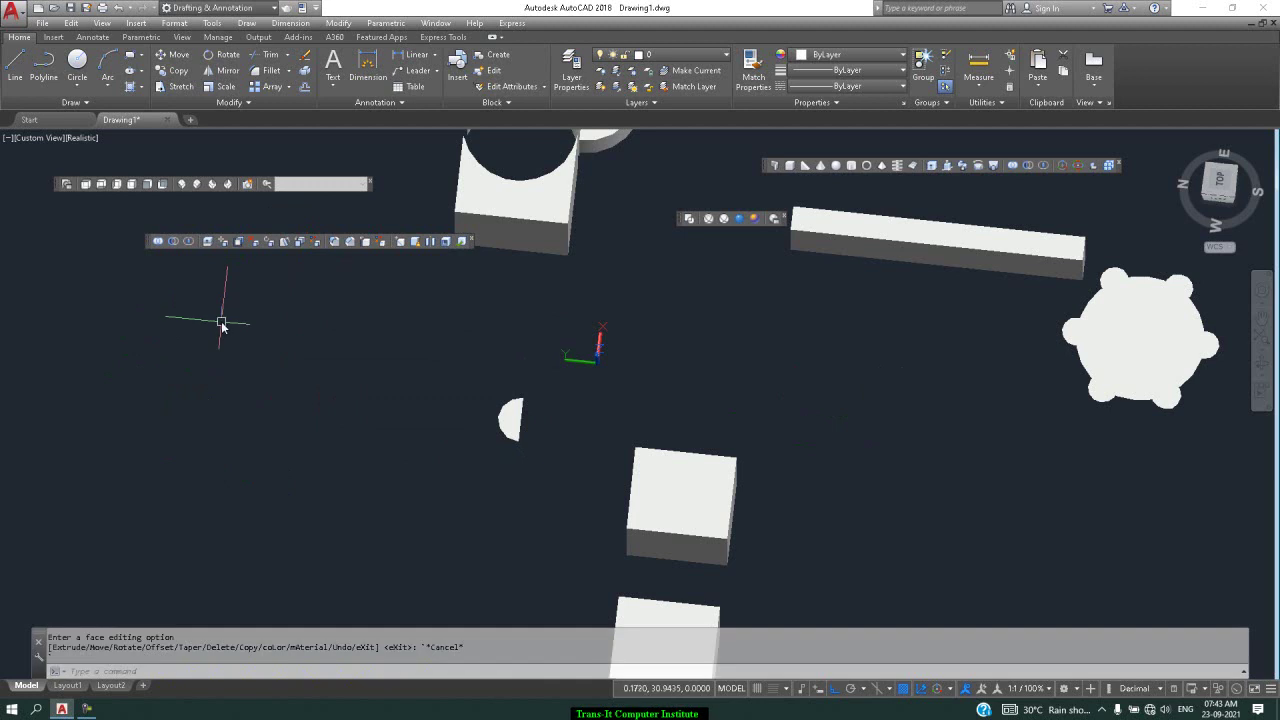
pyautogui.write('rec')
pyautogui.press('Return')
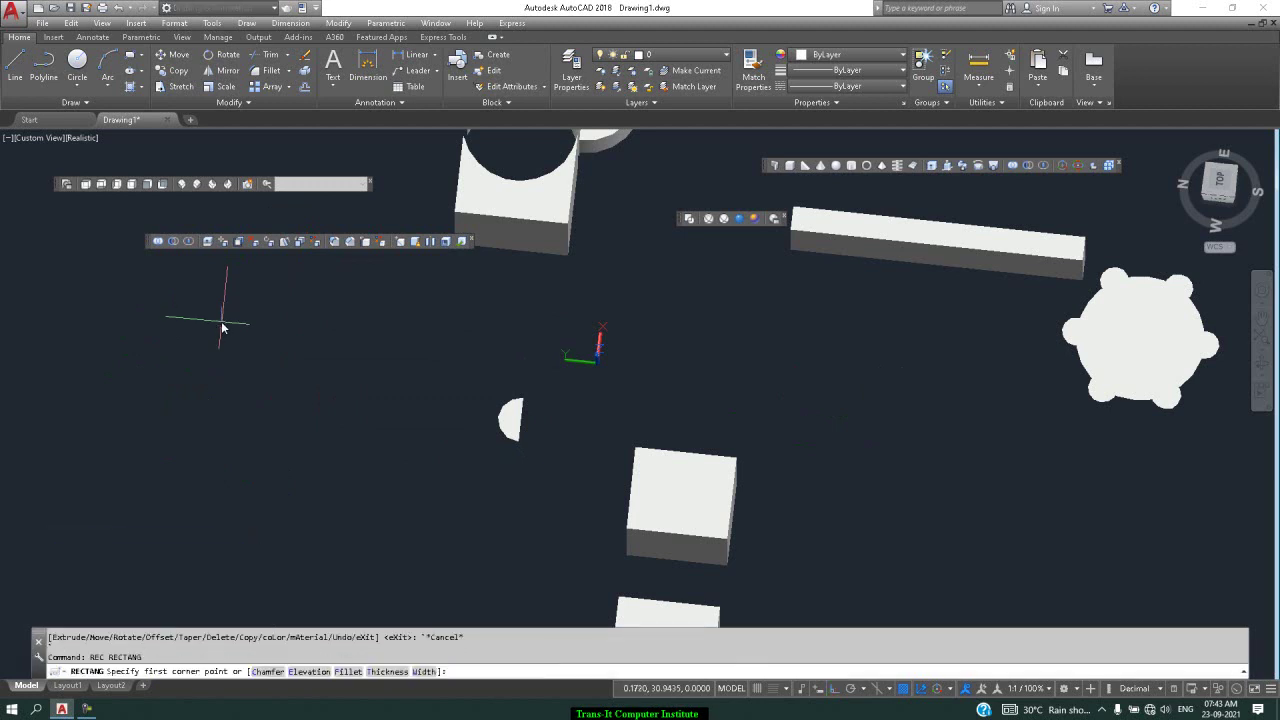
pyautogui.click(220, 363)
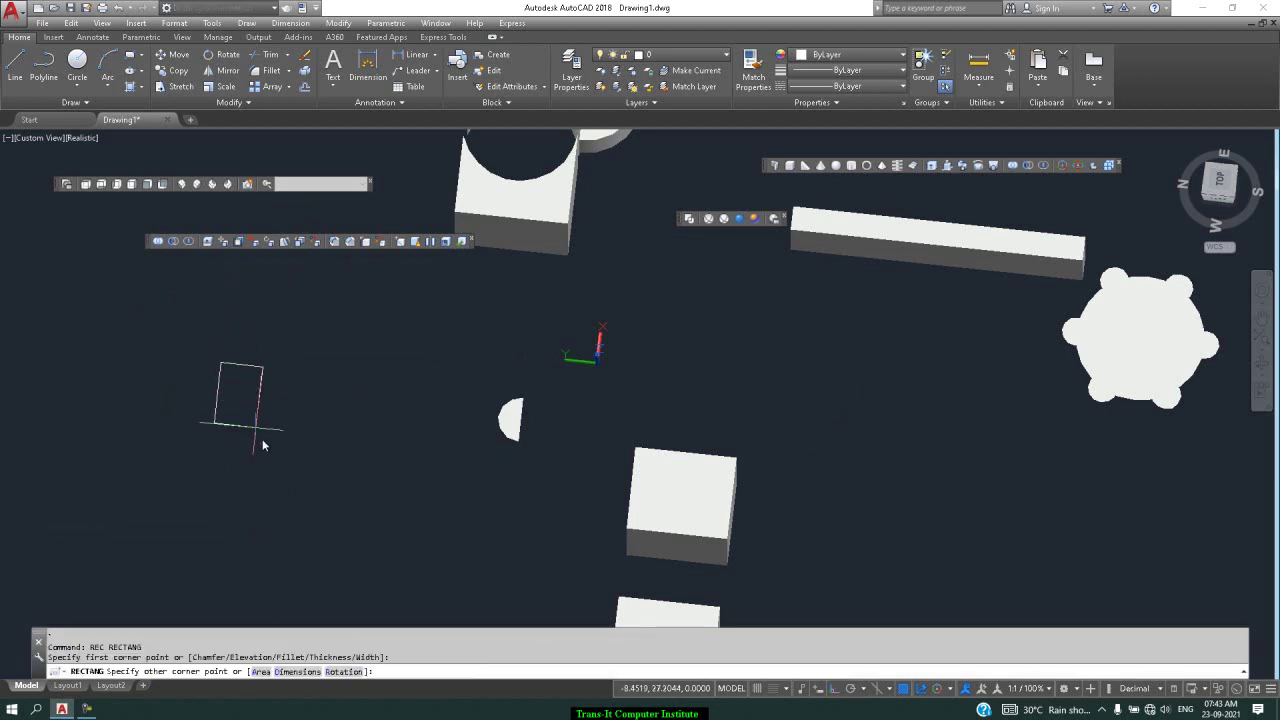
pyautogui.click(268, 459)
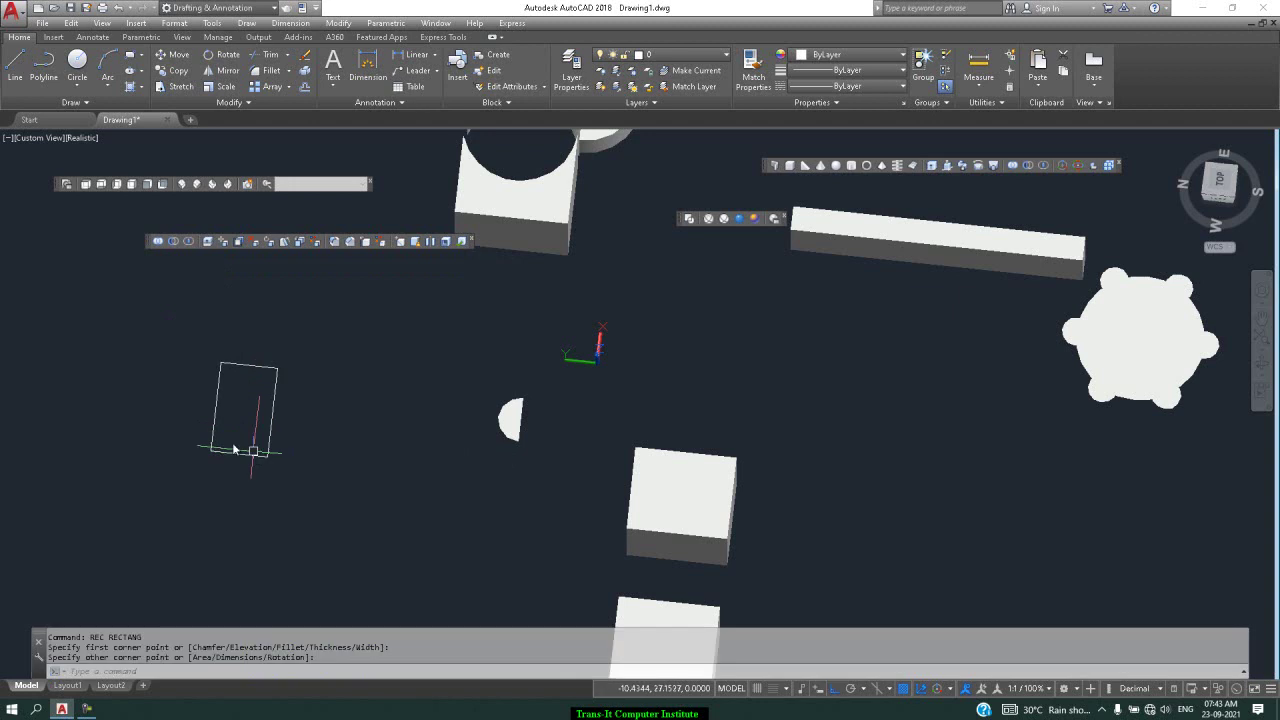
# Draw a straight line parallel to the rectangle's long side, on its outer side and longer than the rectangle.
pyautogui.click(16, 76)
pyautogui.click(177, 300)
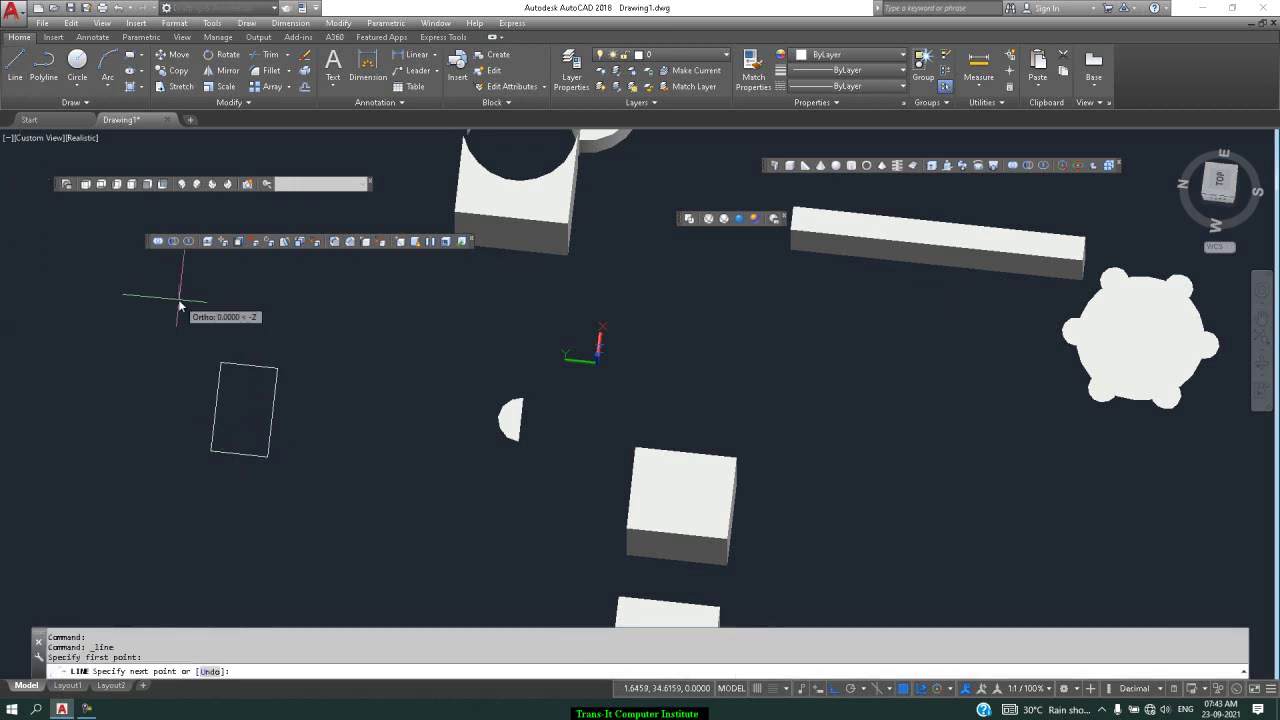
pyautogui.click(157, 506)
pyautogui.press('Return')
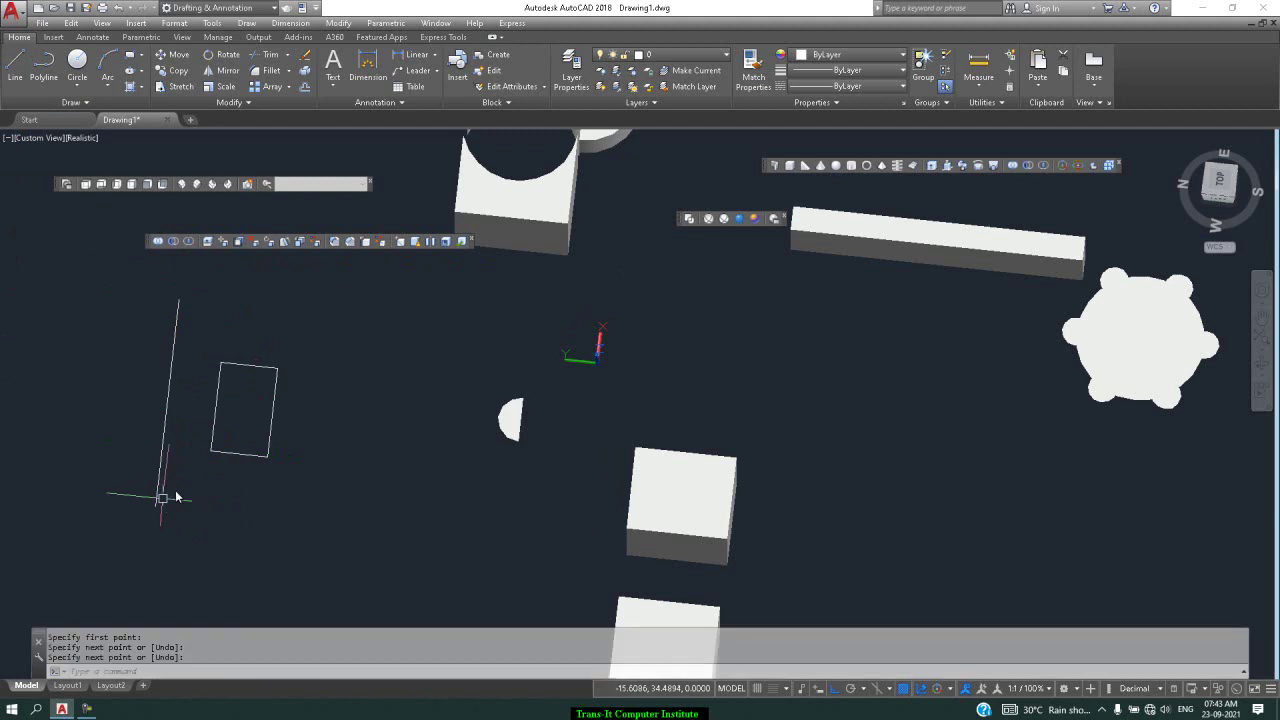
# Convert the small rectangle beside the straight line into a region.
pyautogui.write('ORBIT')
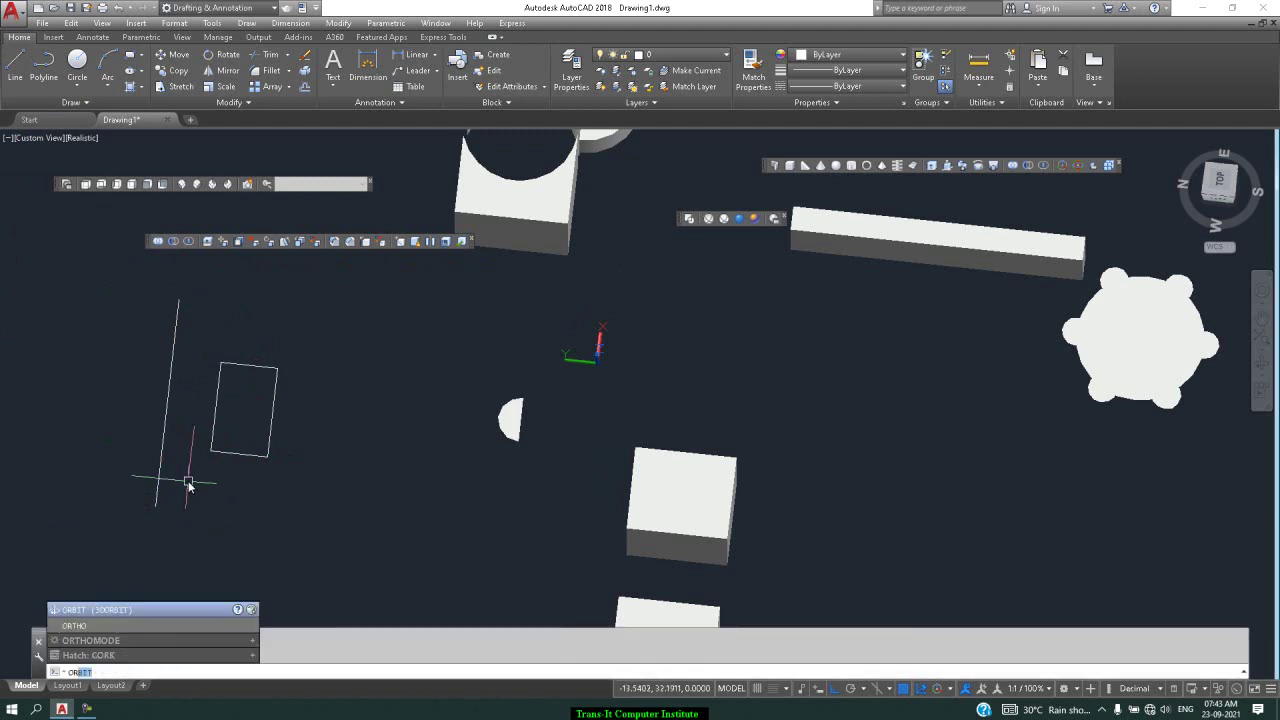
pyautogui.press('Return')
pyautogui.moveTo(188, 482); pyautogui.dragTo(248, 448)
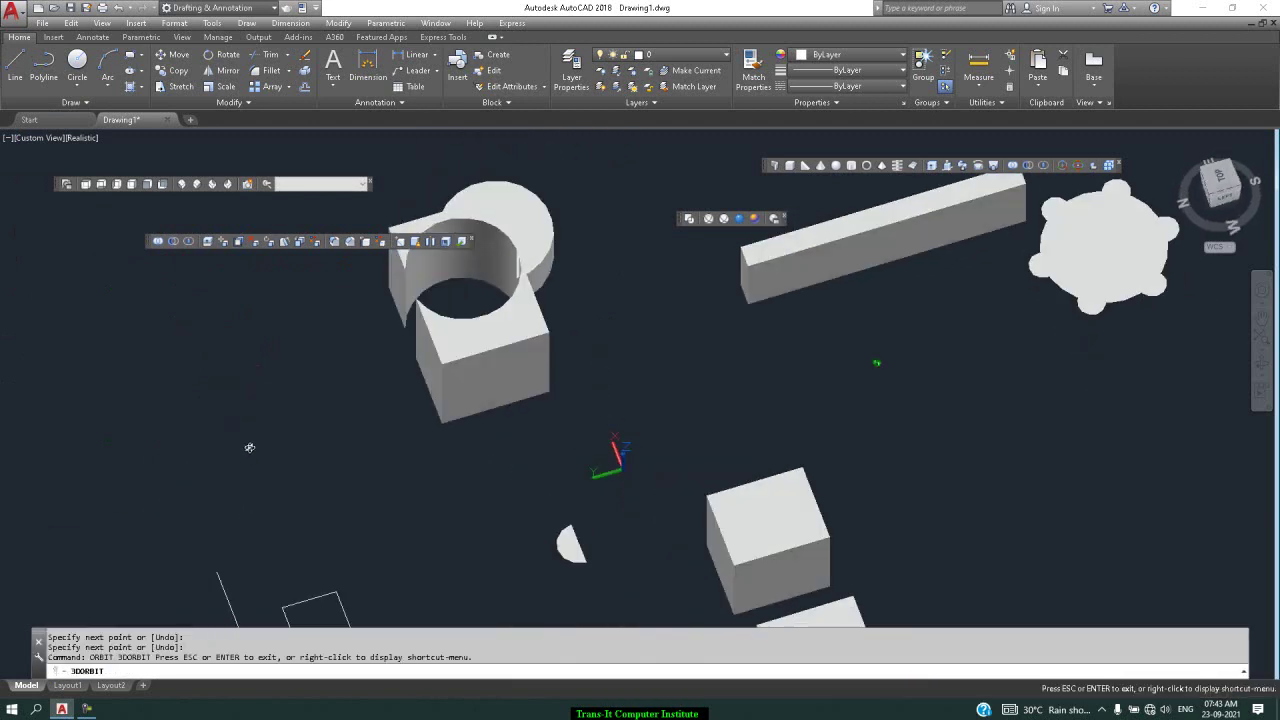
pyautogui.scroll(-4, 369, 546)
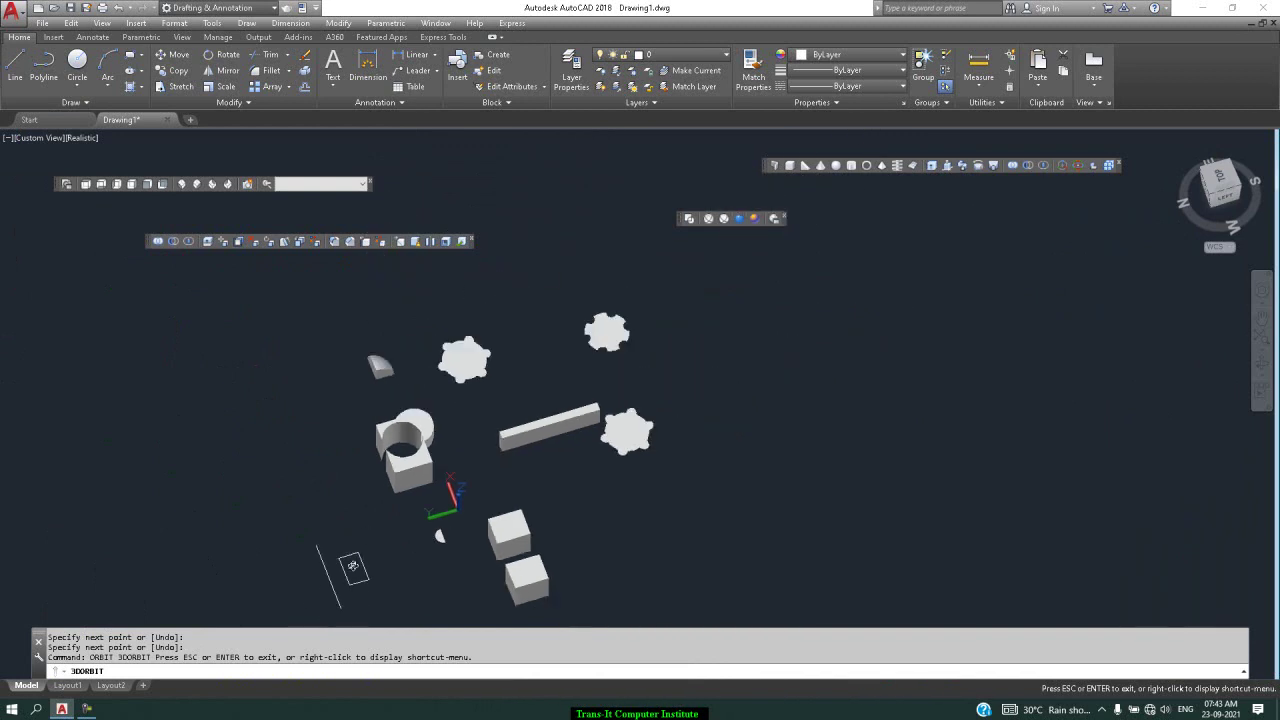
pyautogui.scroll(3, 330, 615)
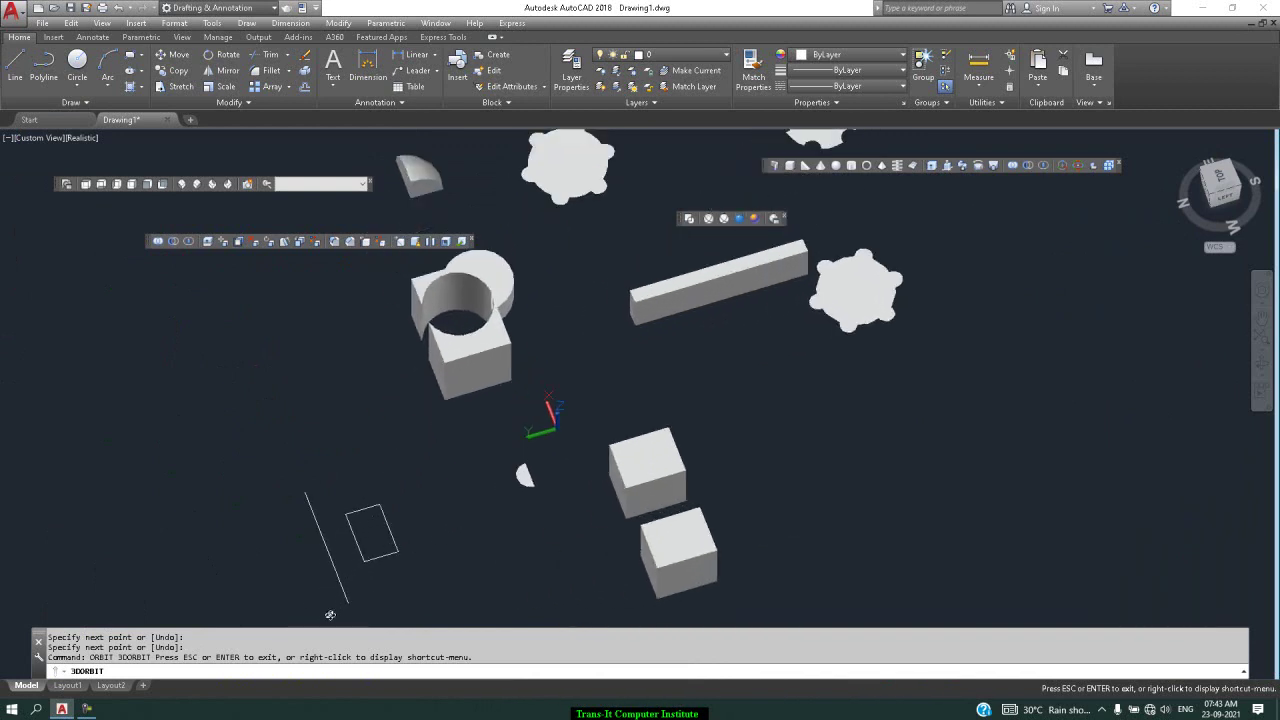
pyautogui.press('Escape')
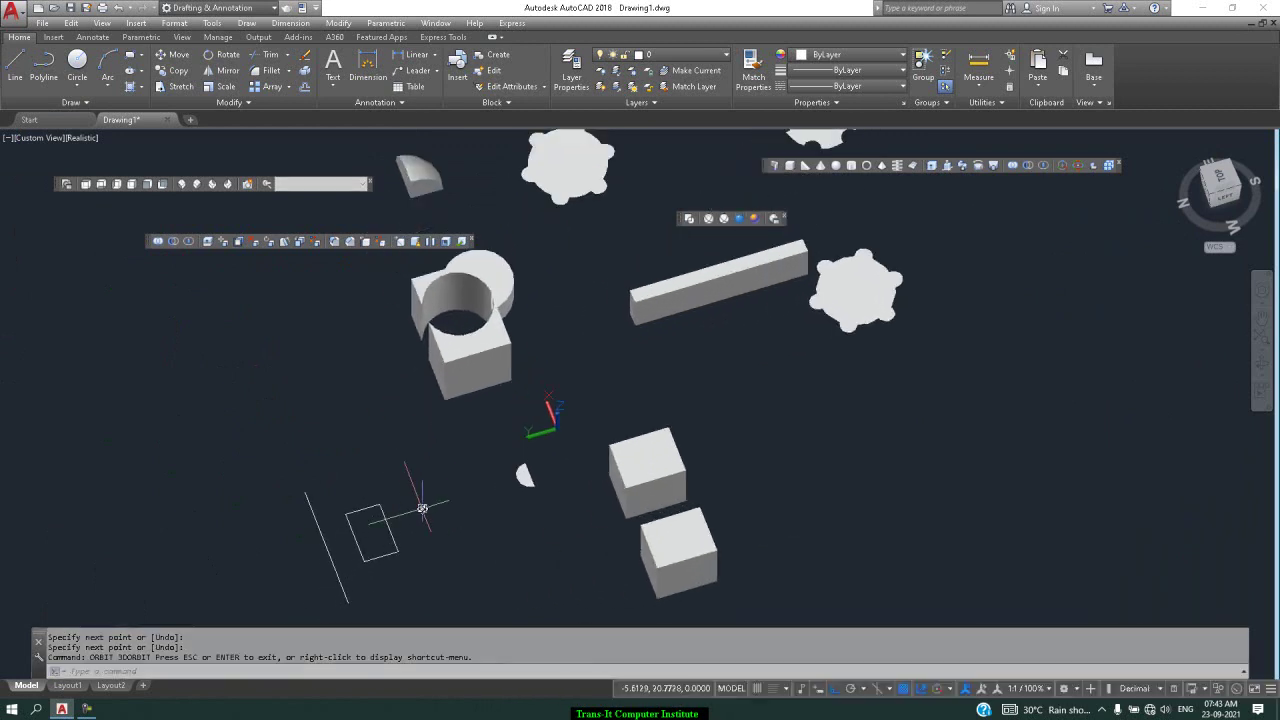
pyautogui.write('re')
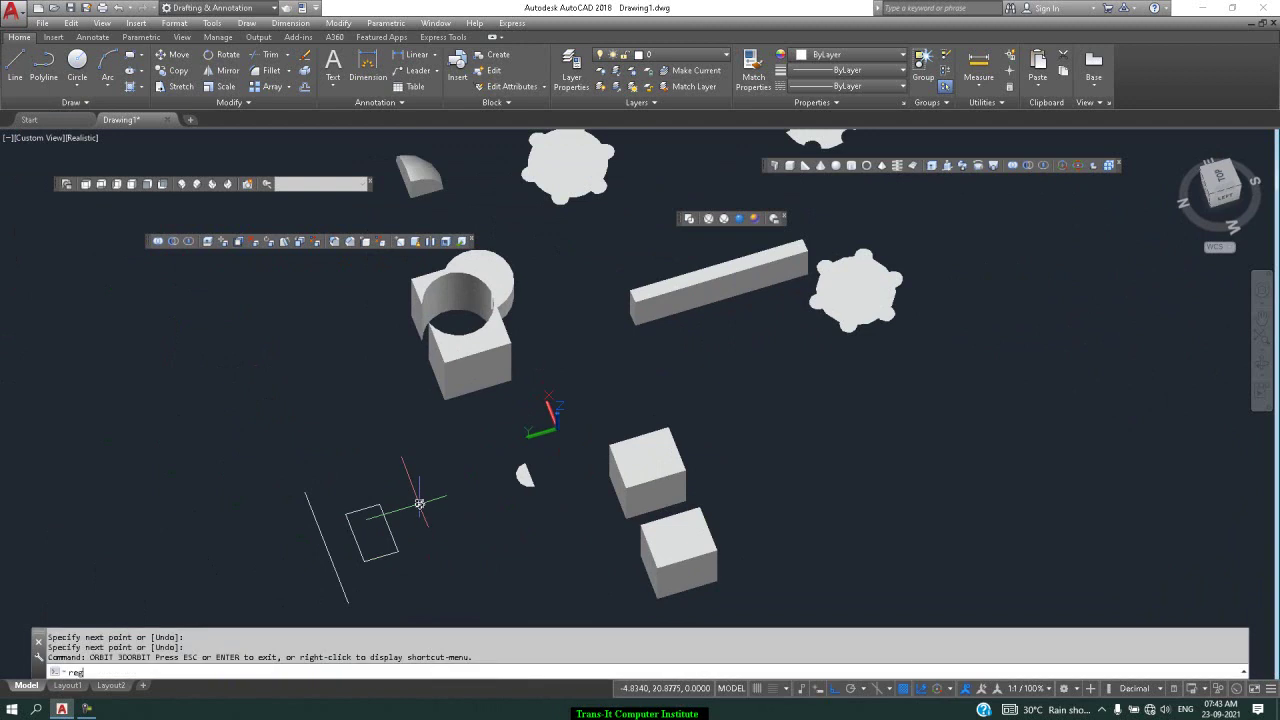
pyautogui.write('g')
pyautogui.press('Return')
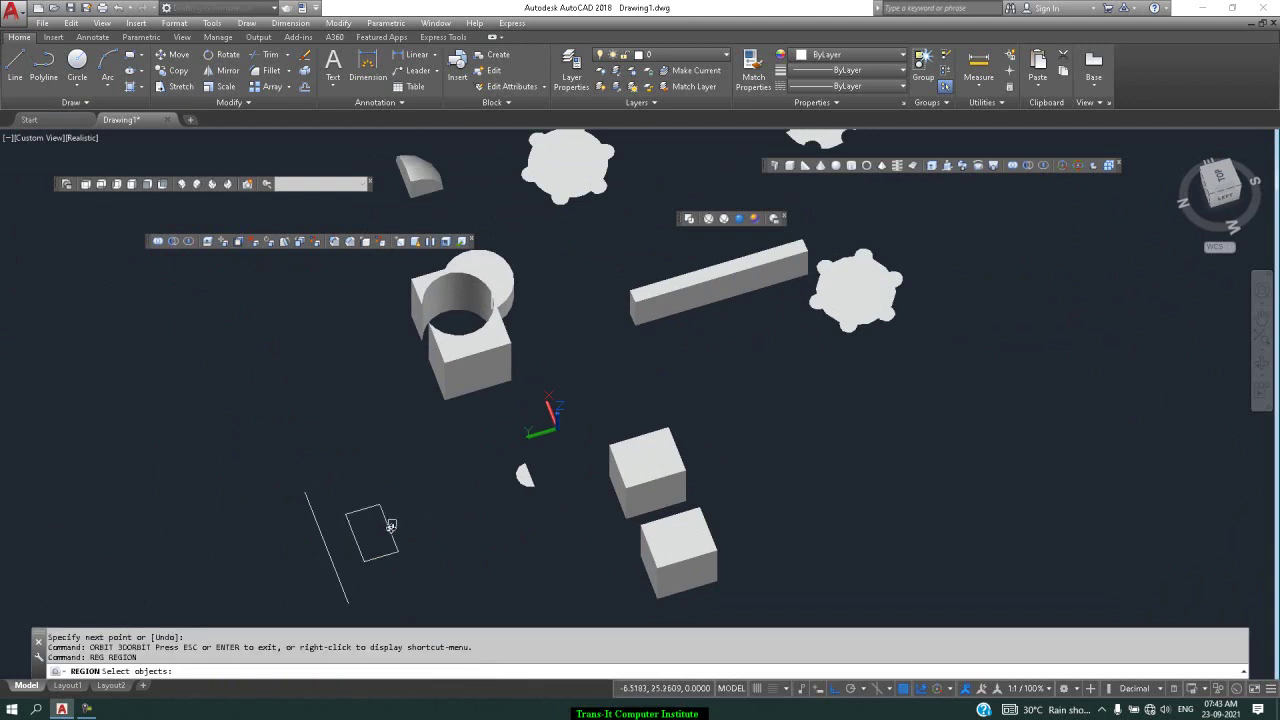
pyautogui.click(388, 528)
pyautogui.press('Return')
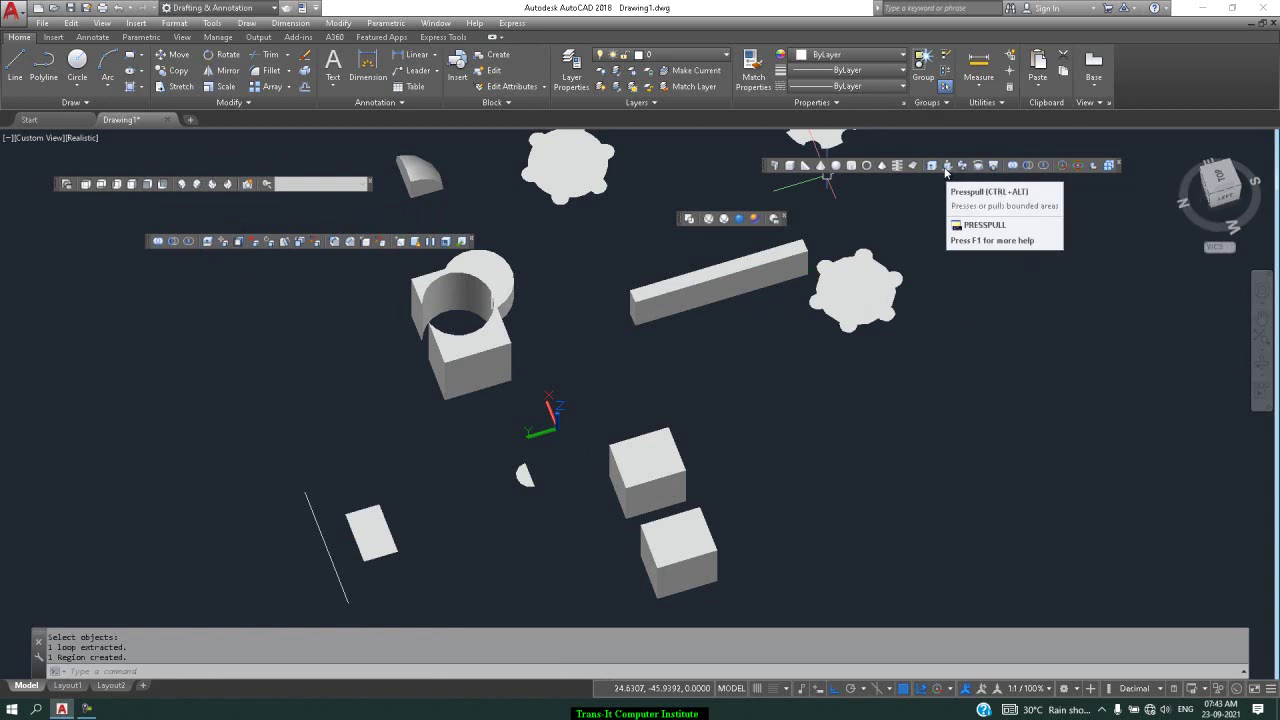
# Revolve the rectangular region 90 degrees into a solid, using the two endpoints of the neighbouring line as the axis.
pyautogui.click(978, 172)
pyautogui.click(404, 504)
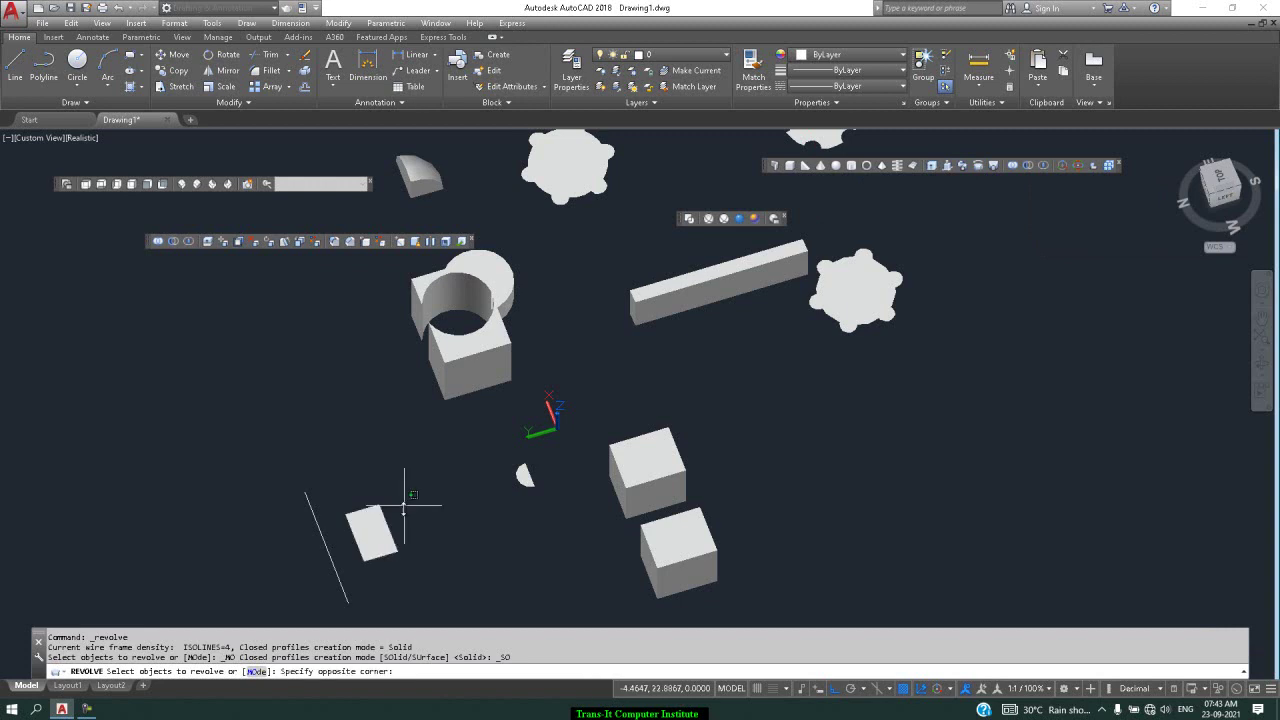
pyautogui.click(368, 545)
pyautogui.press('Return')
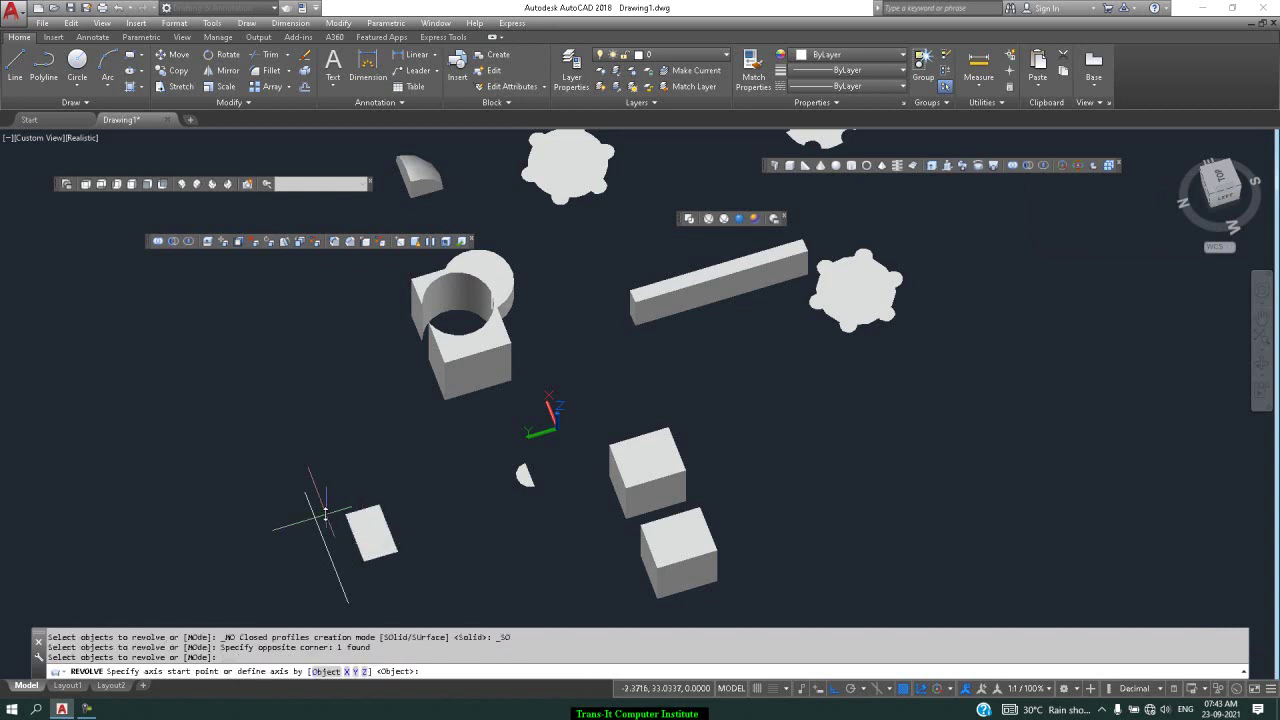
pyautogui.click(303, 492)
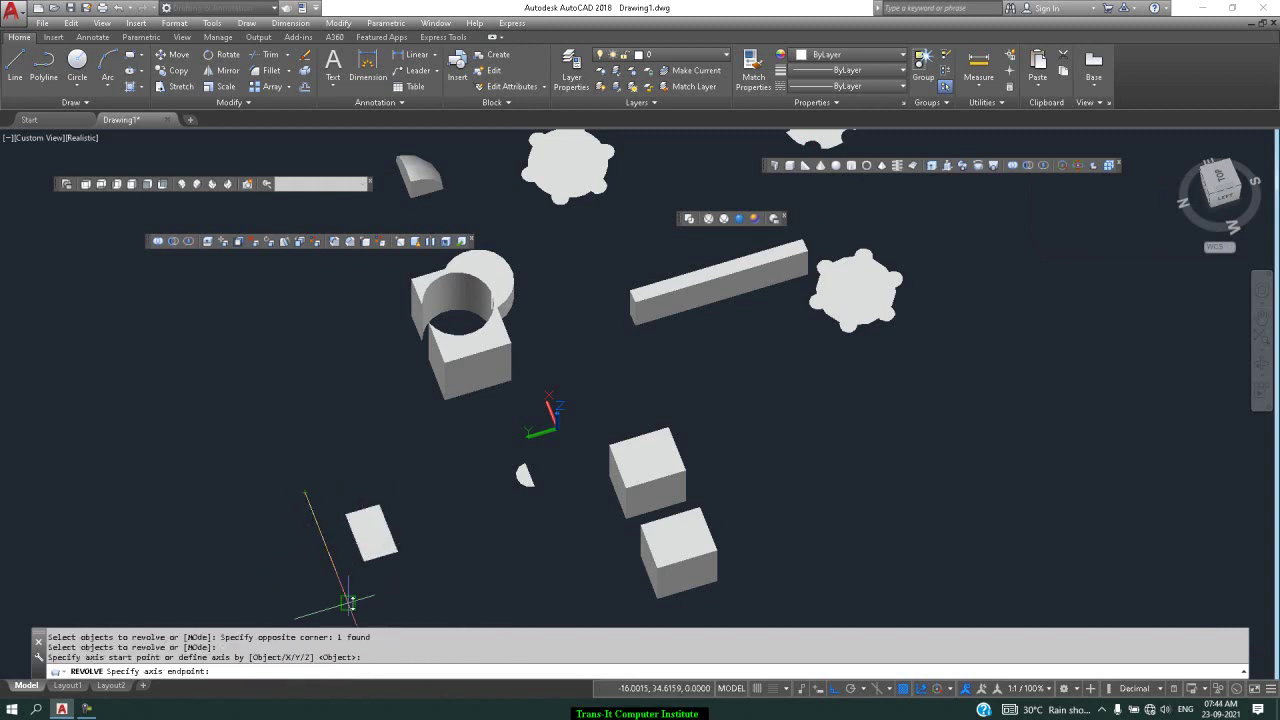
pyautogui.click(348, 602)
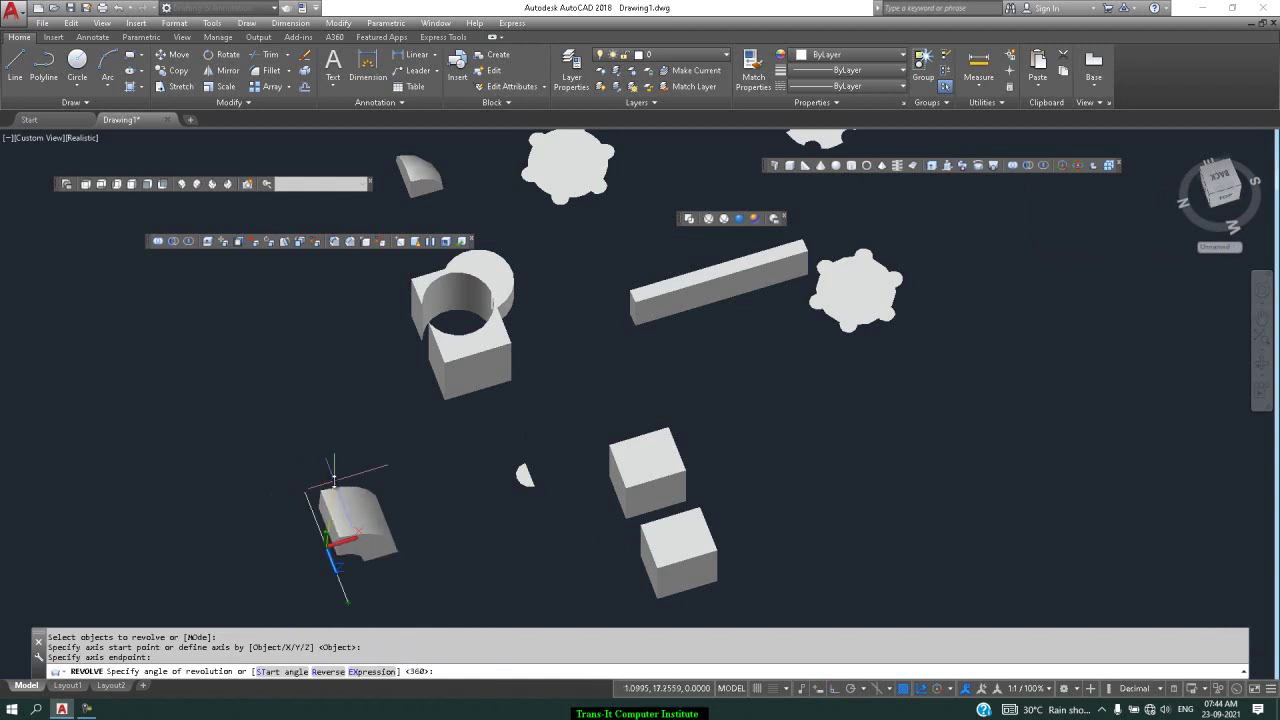
pyautogui.press('Return')
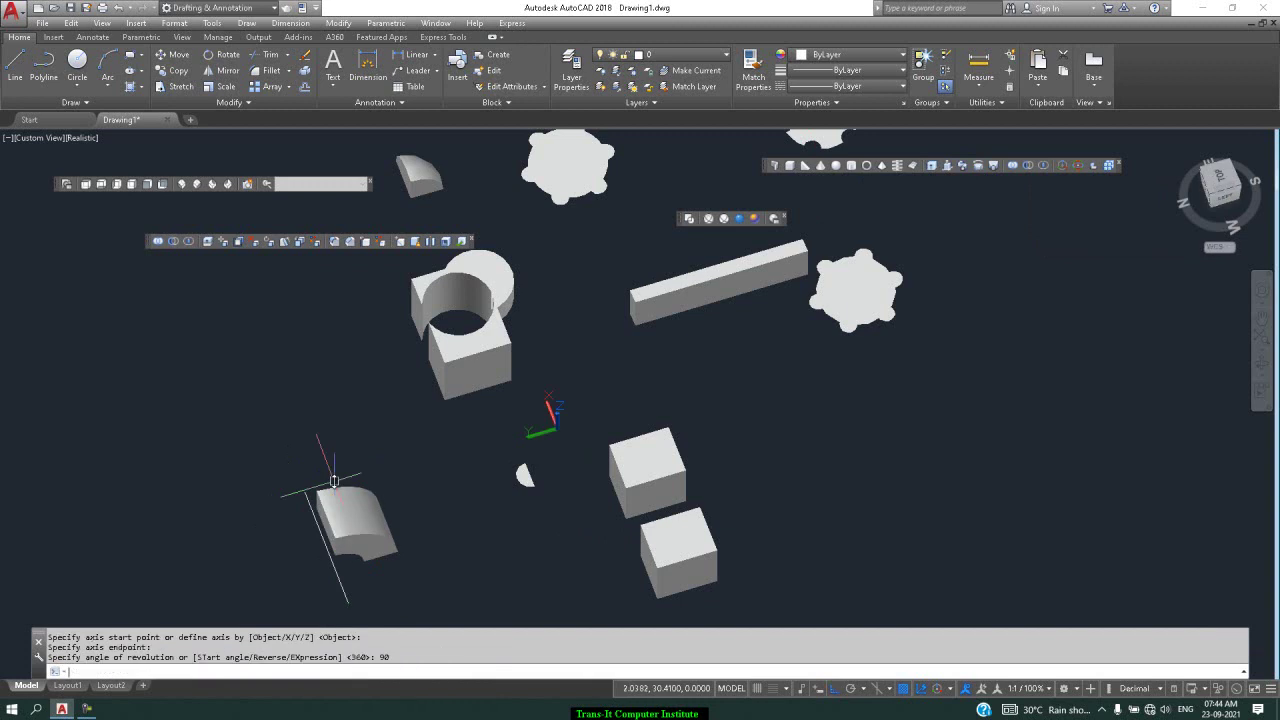
# Try pulling the revolved solid's flat end face outward past the axis line with Presspull, and undo the extrusion.
pyautogui.scroll(4, 313, 597)
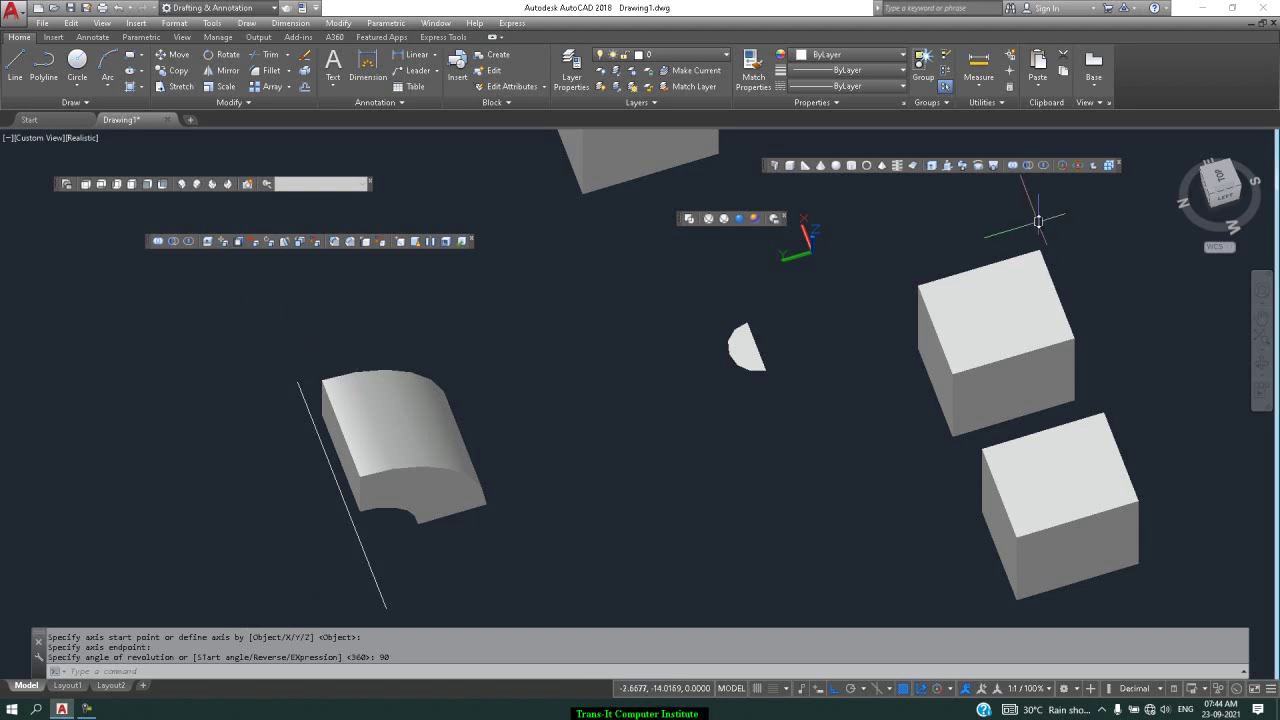
pyautogui.click(948, 168)
pyautogui.scroll(3, 372, 458)
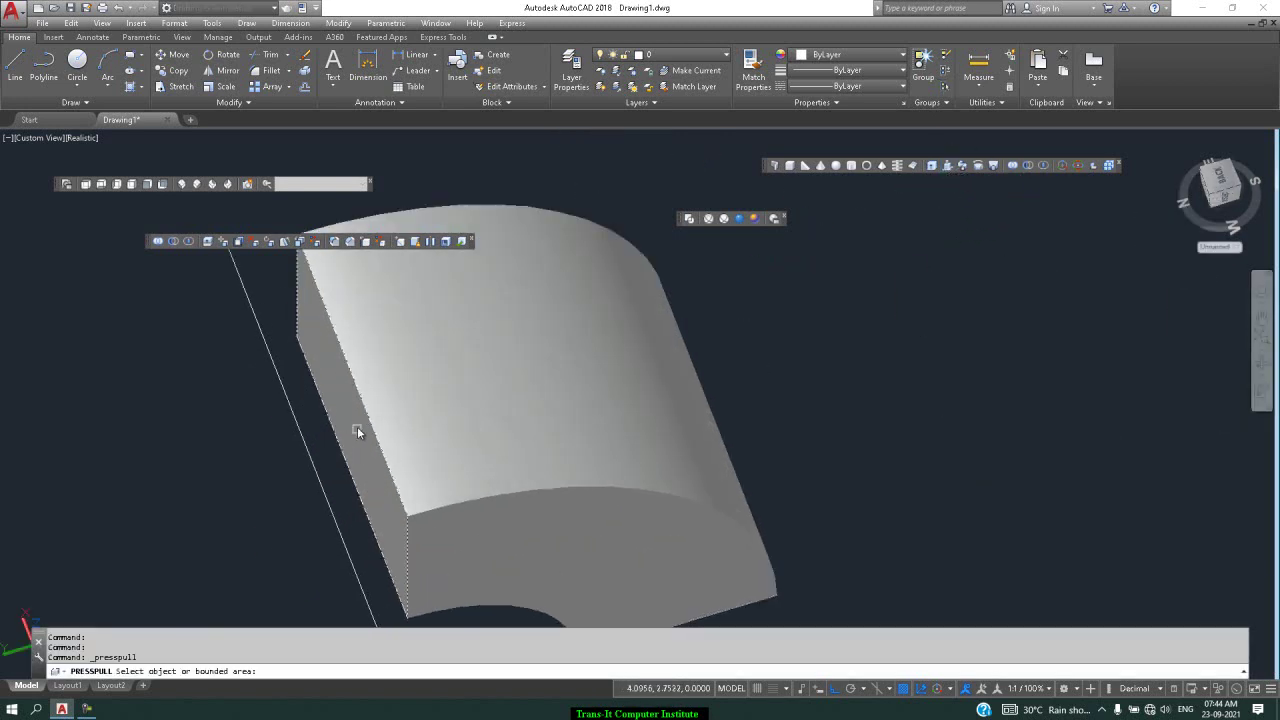
pyautogui.click(356, 428)
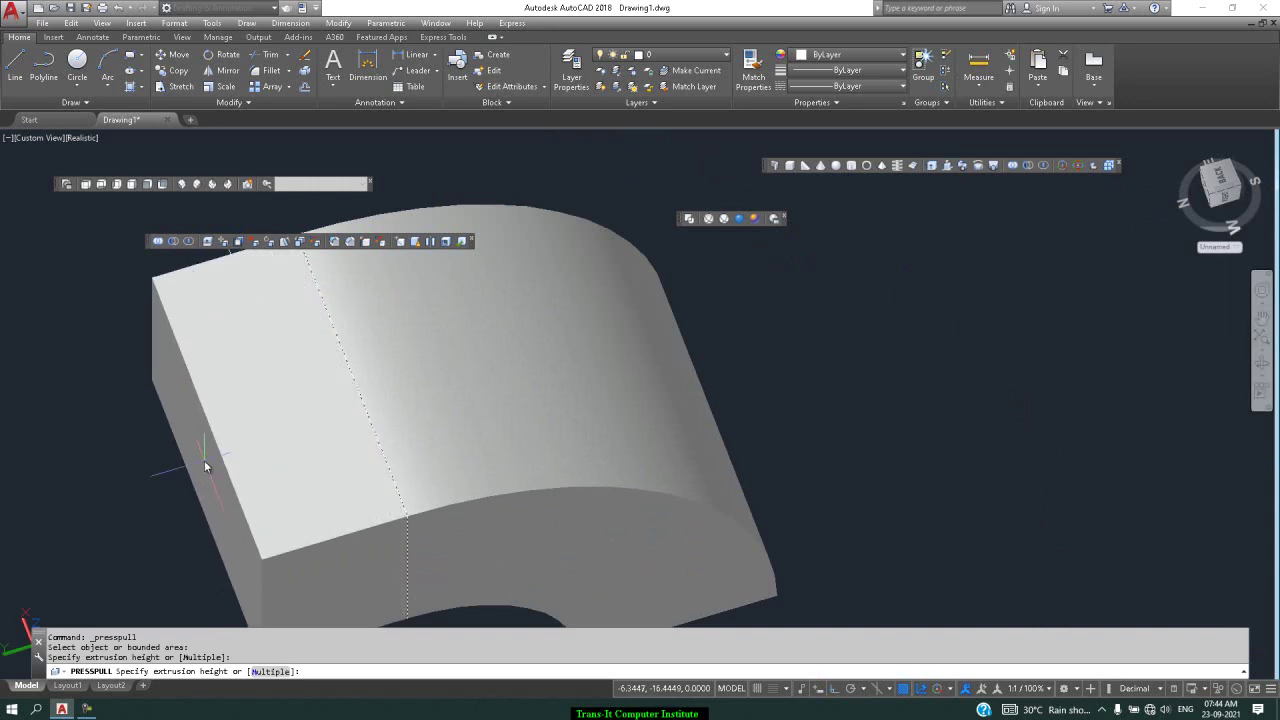
pyautogui.scroll(-5, 204, 460)
pyautogui.click(147, 471)
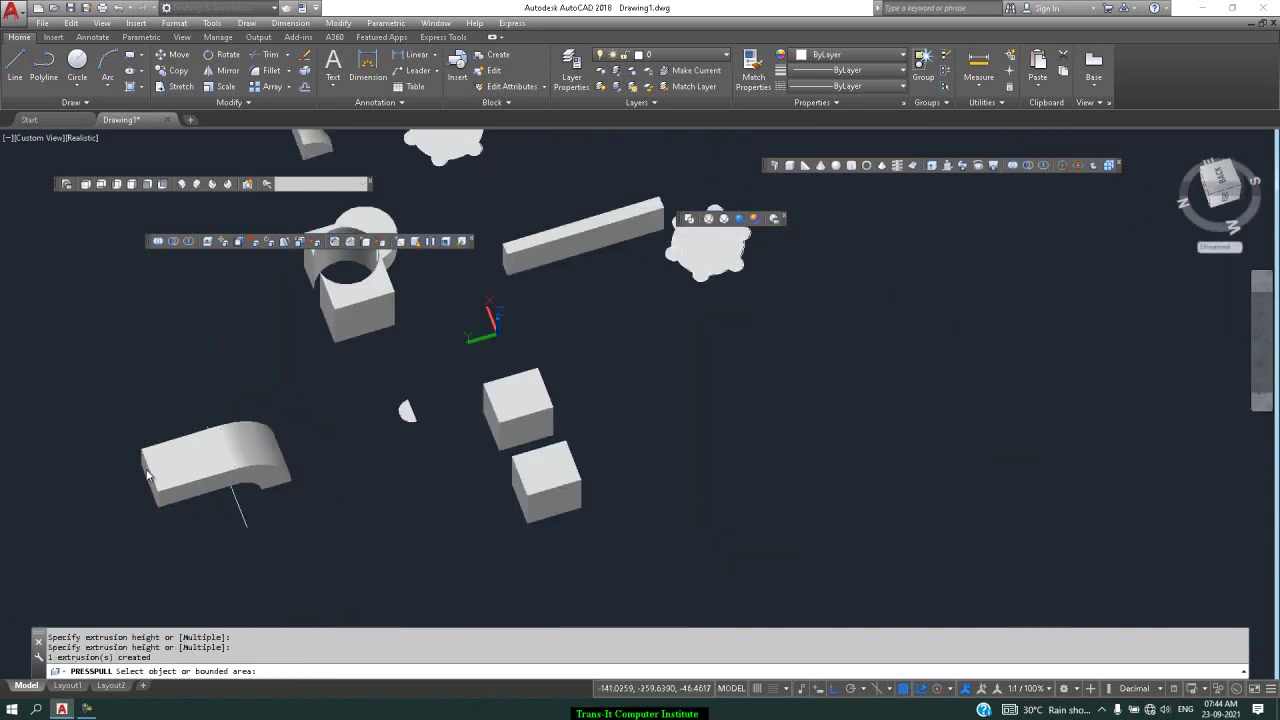
pyautogui.press('Return')
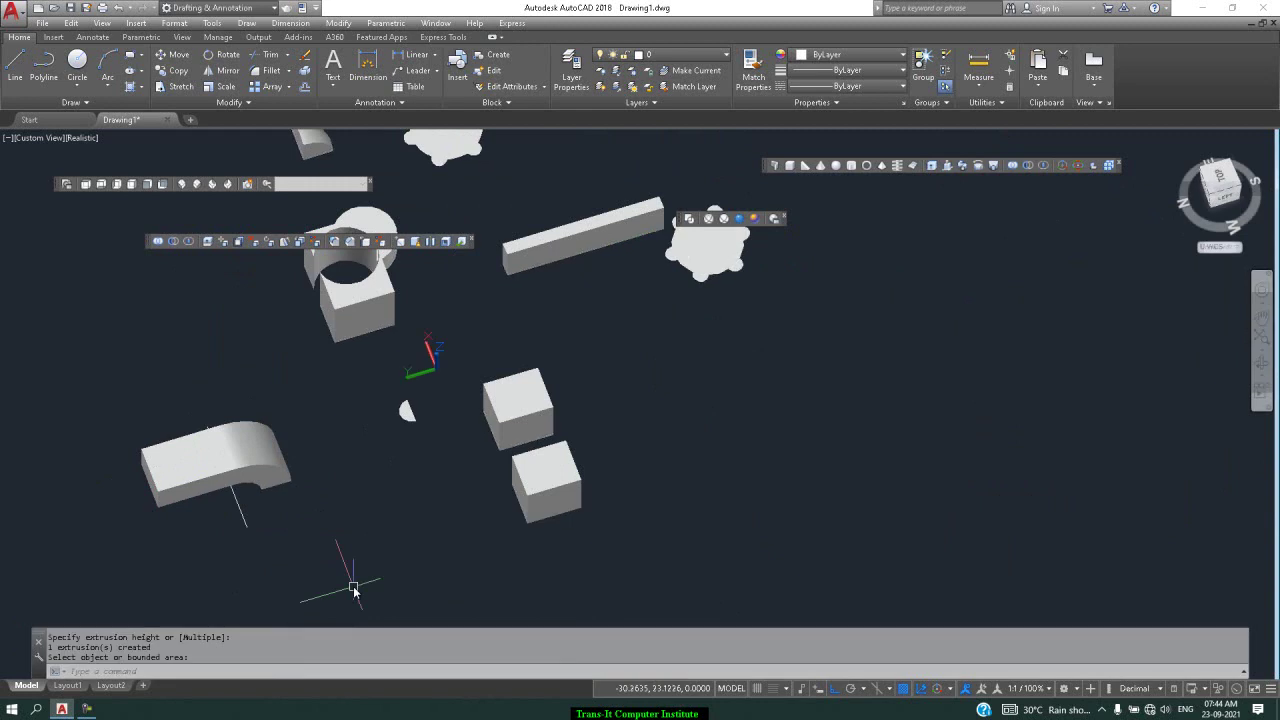
pyautogui.hotkey('ctrl', 'z')
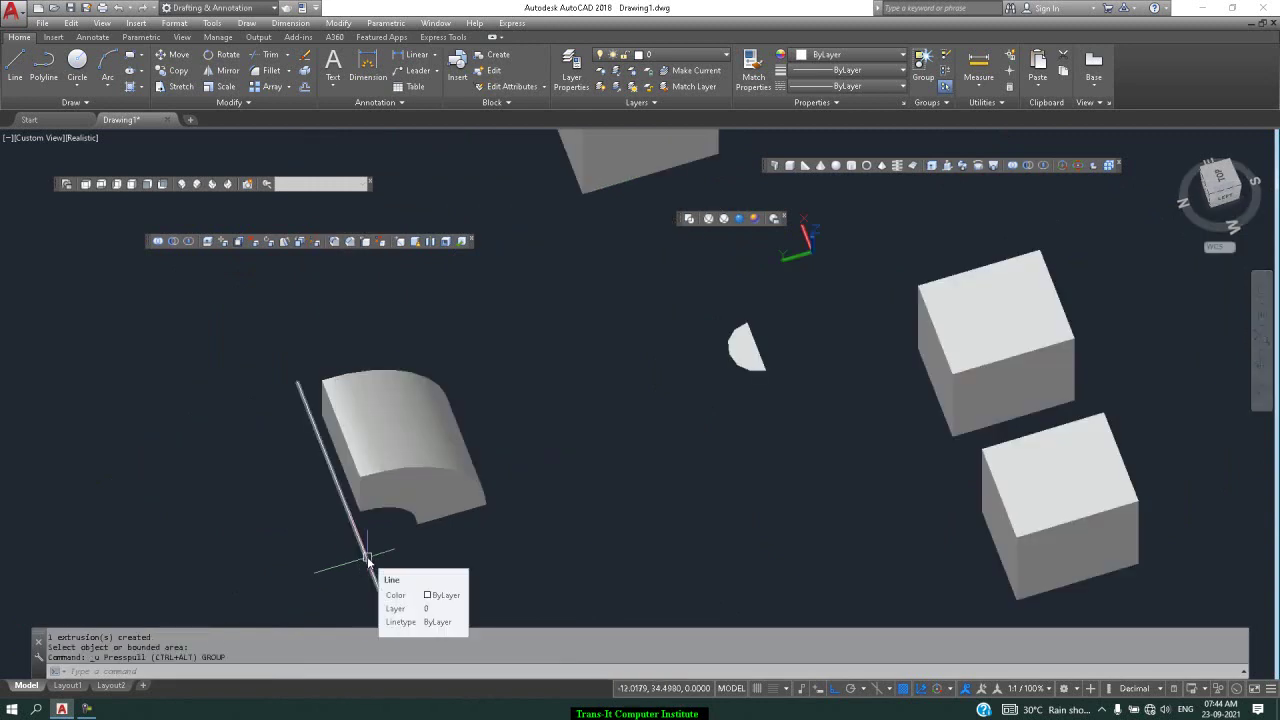
# Rotate the flat end face of the revolved solid by 45 degrees about the axis line with Rotate Faces, and leave face editing.
pyautogui.write('drbit')
pyautogui.press('Return')
pyautogui.moveTo(367, 557); pyautogui.dragTo(399, 496)
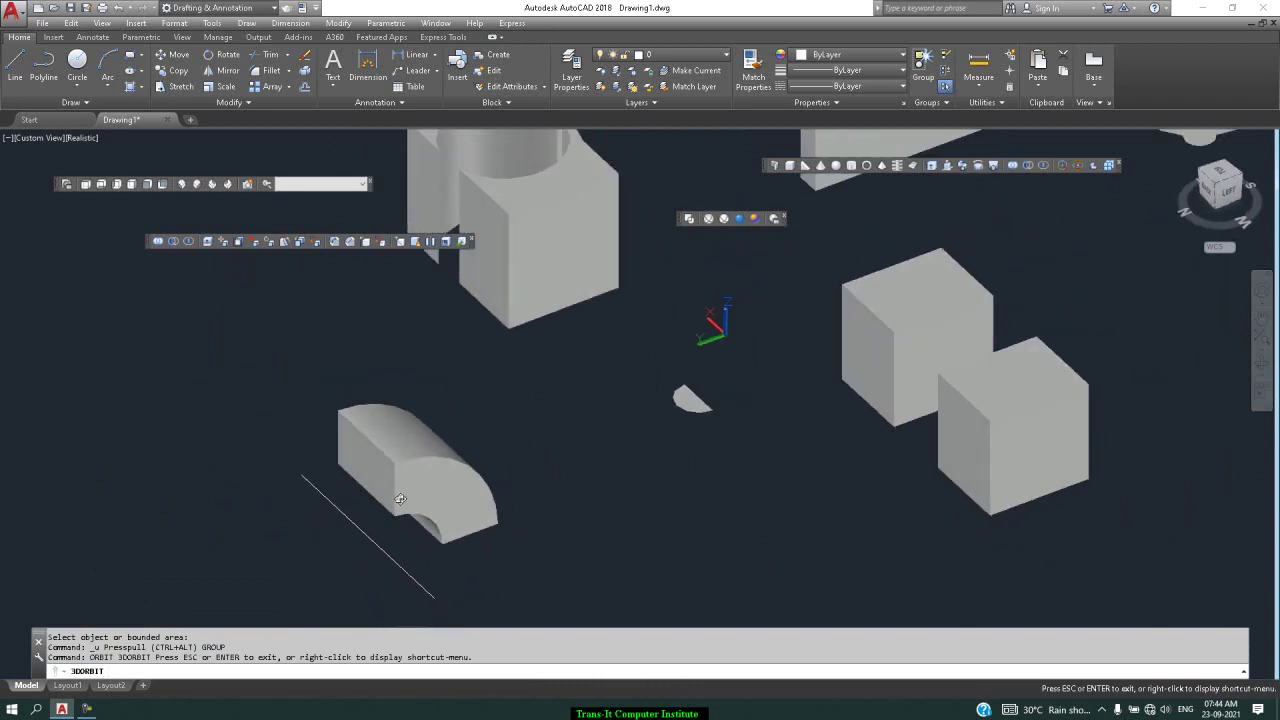
pyautogui.press('Escape')
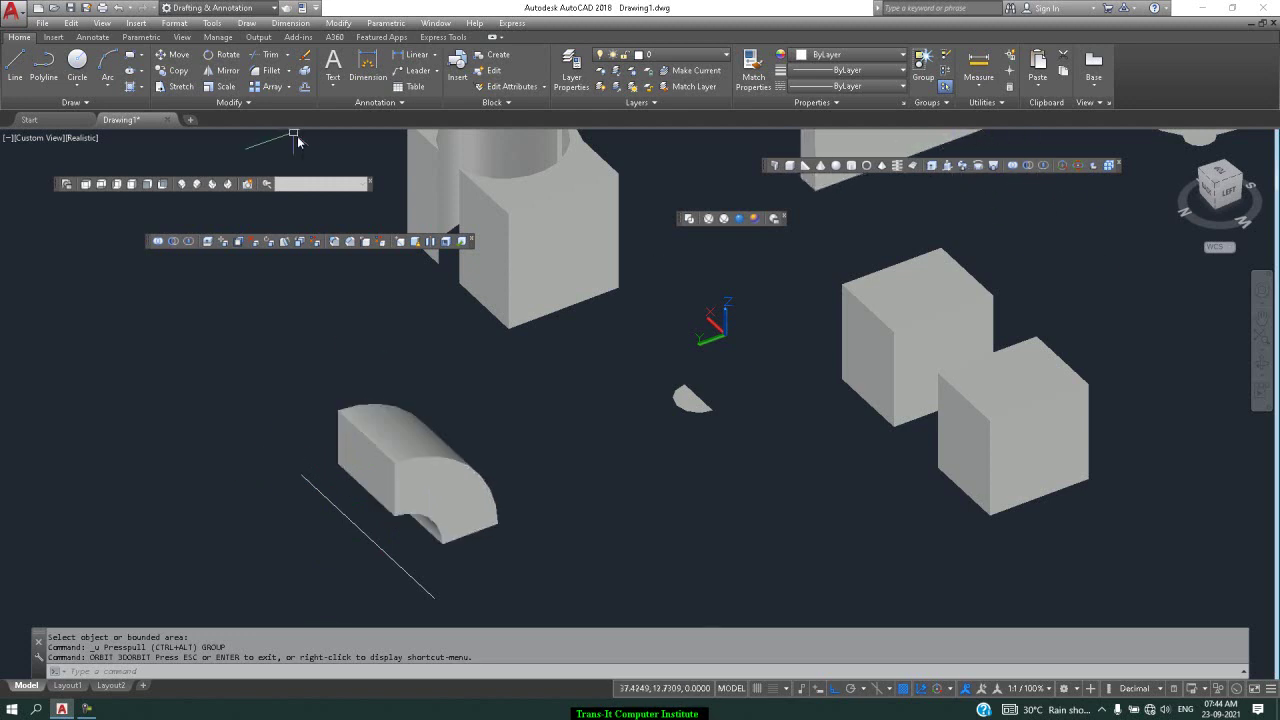
pyautogui.click(267, 243)
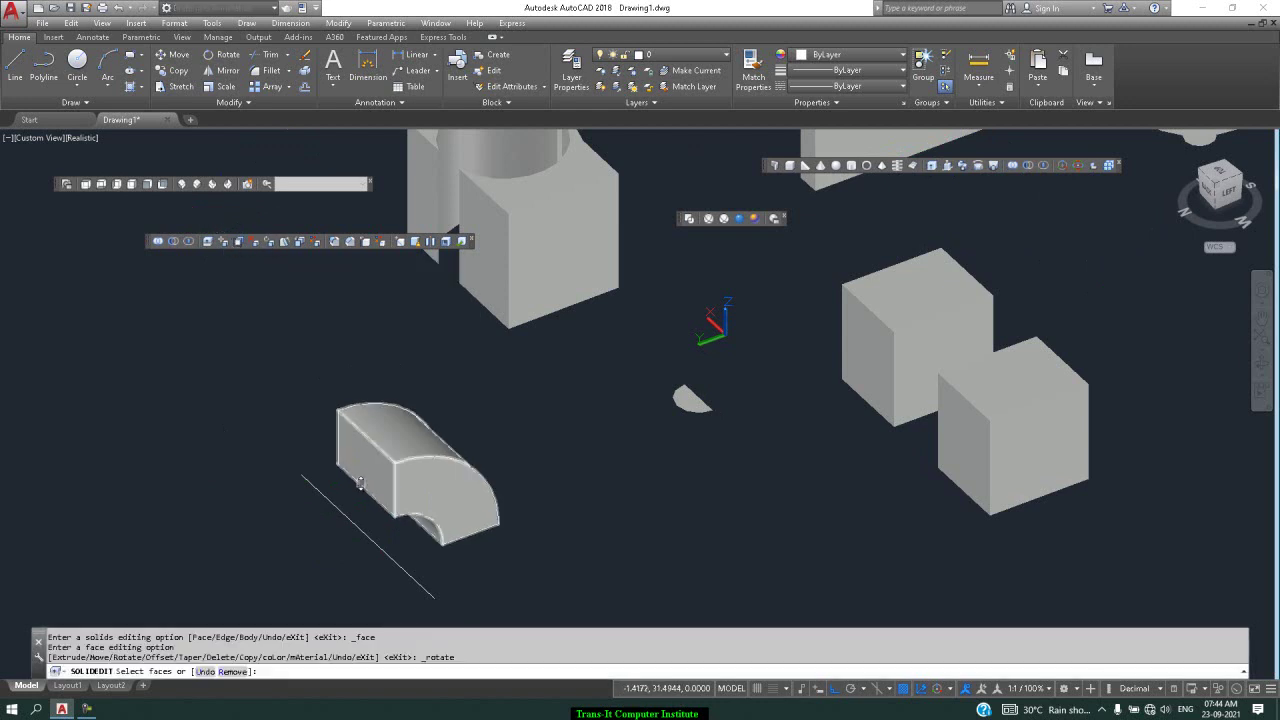
pyautogui.scroll(2, 367, 481)
pyautogui.click(365, 451)
pyautogui.press('Return')
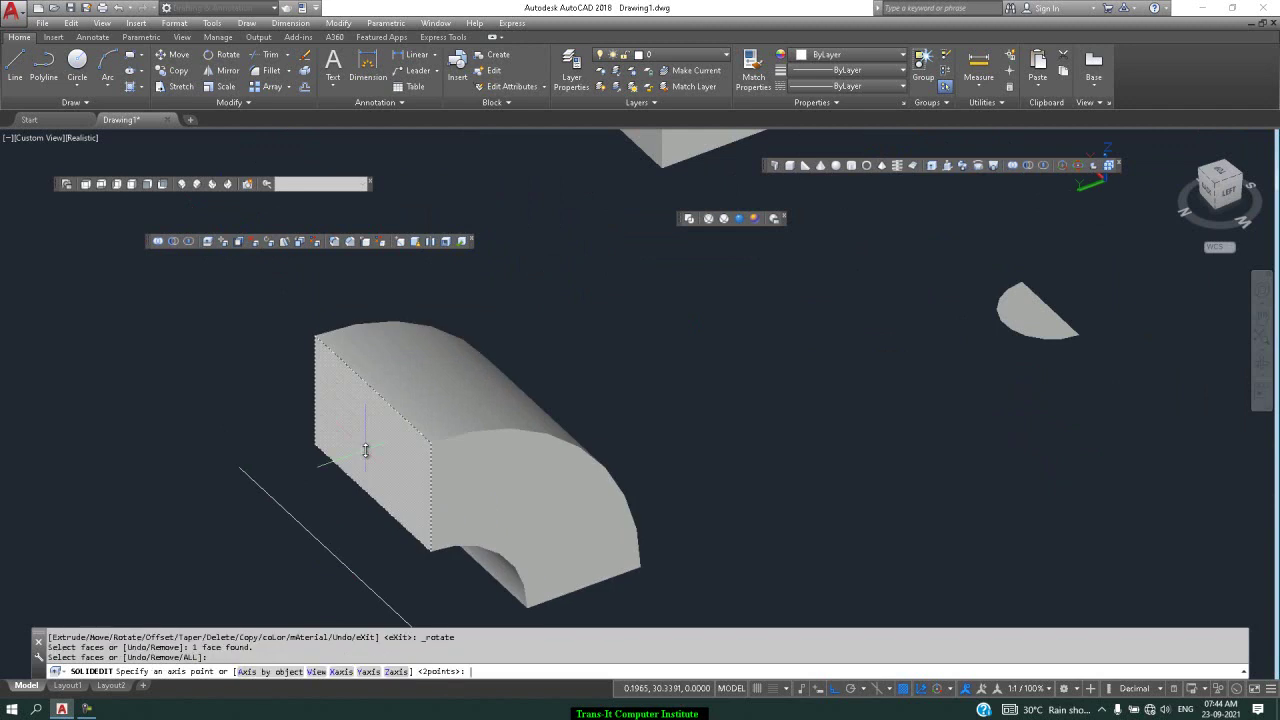
pyautogui.click(239, 467)
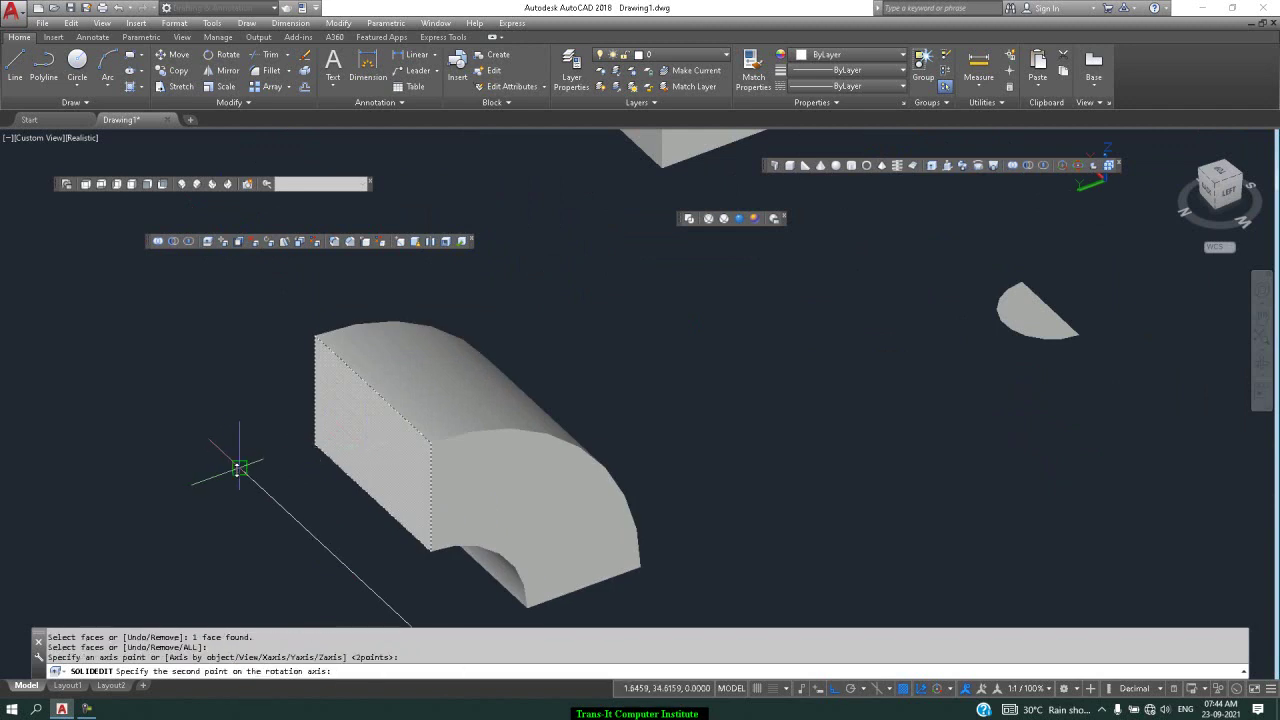
pyautogui.scroll(-5, 240, 466)
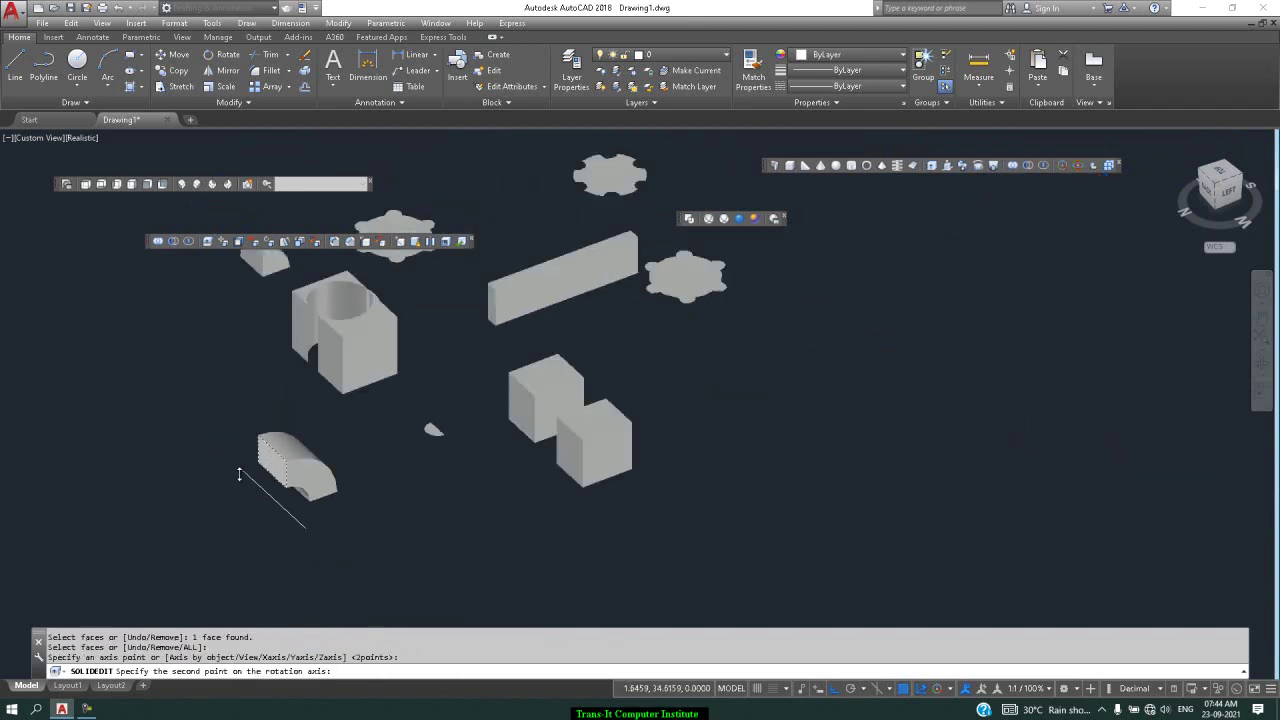
pyautogui.click(306, 529)
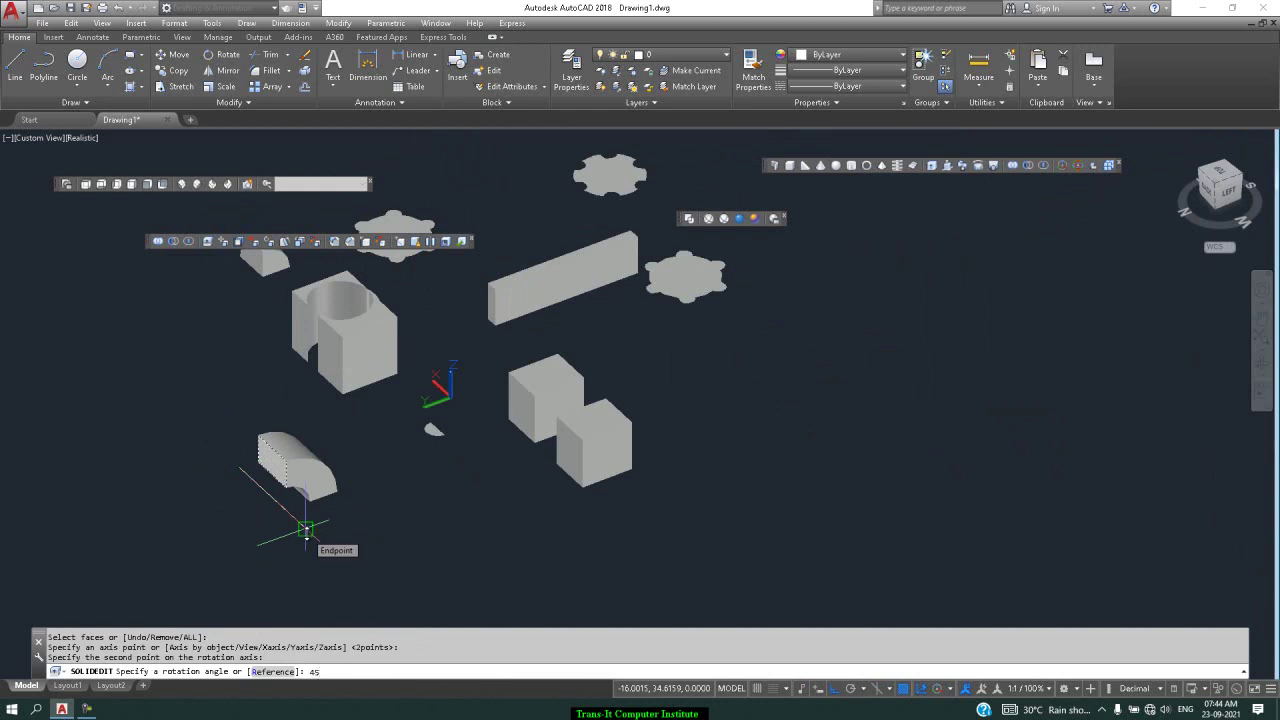
pyautogui.press('Return')
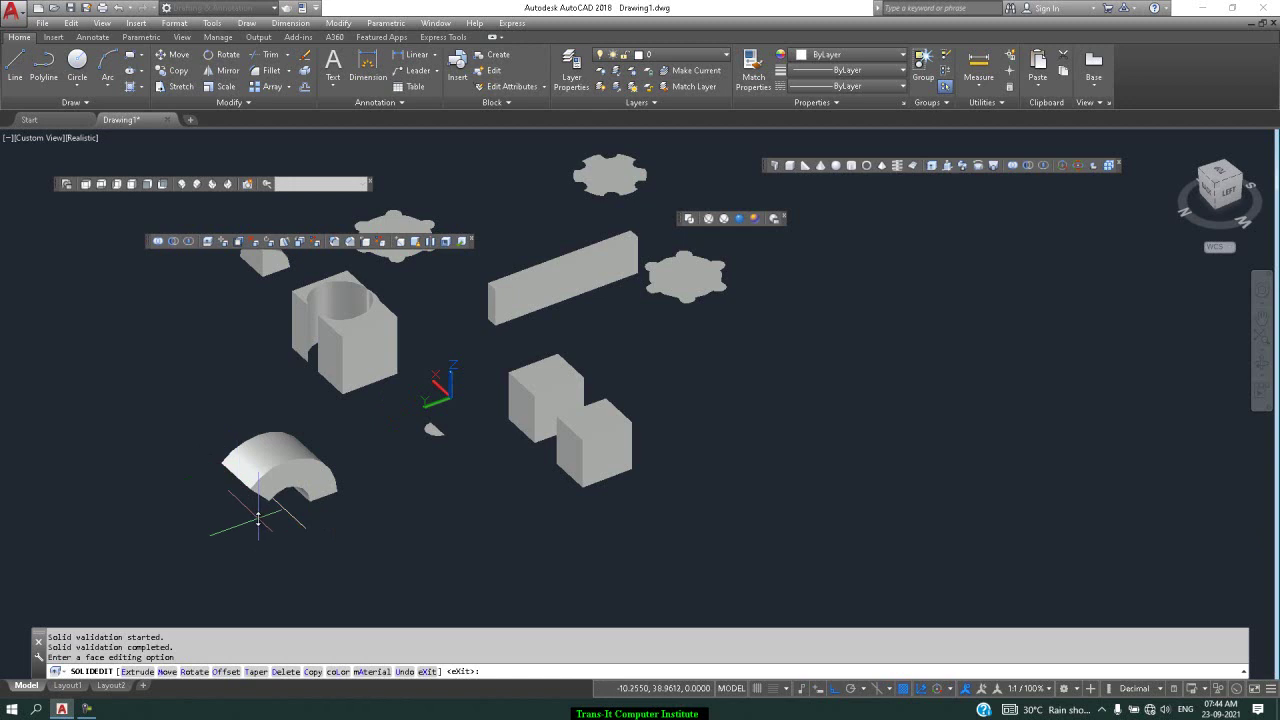
pyautogui.press('Return')
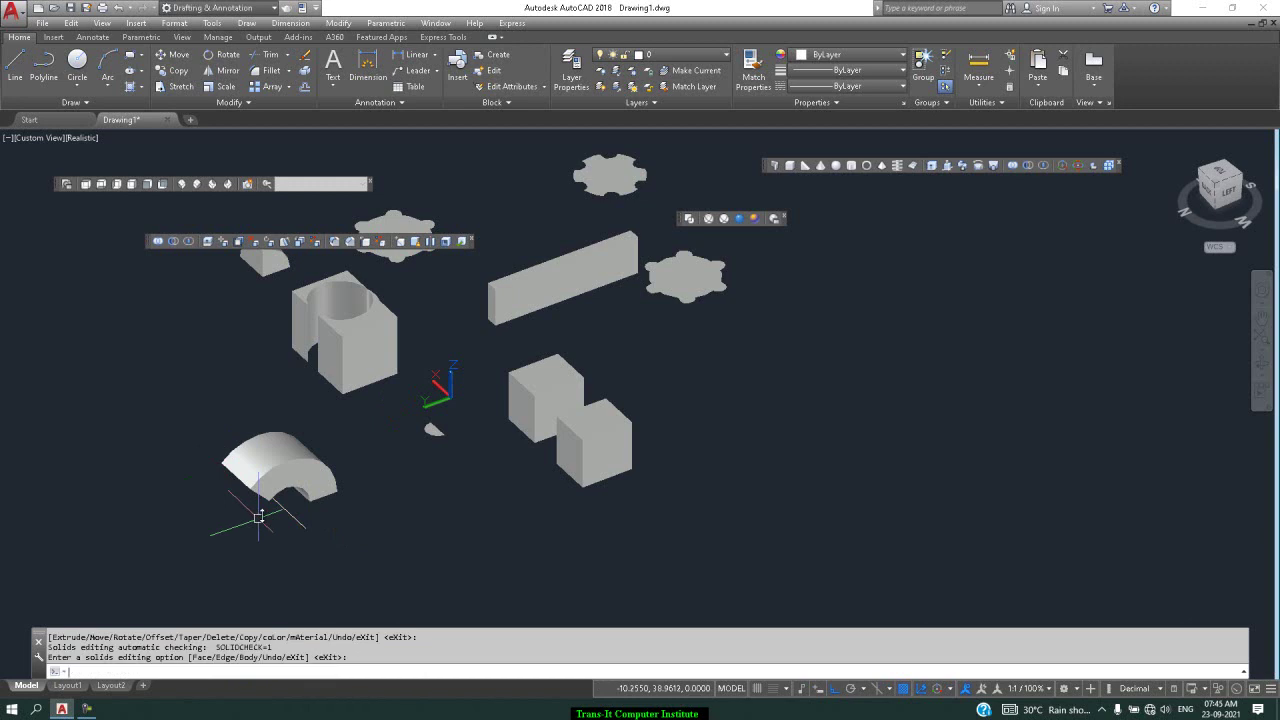
pyautogui.press('Return')
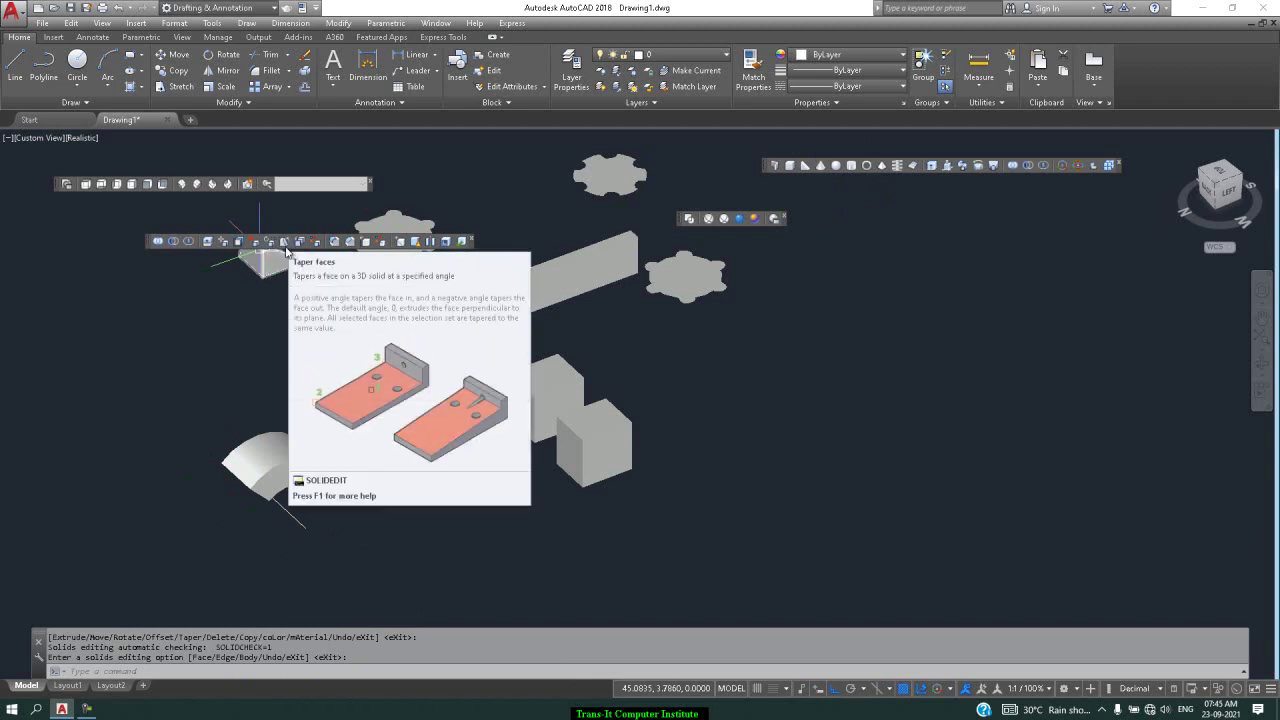
# Taper the top face of the nearer separate box by -30 degrees, with the taper axis running along its front top edge between both corners.
pyautogui.click(286, 247)
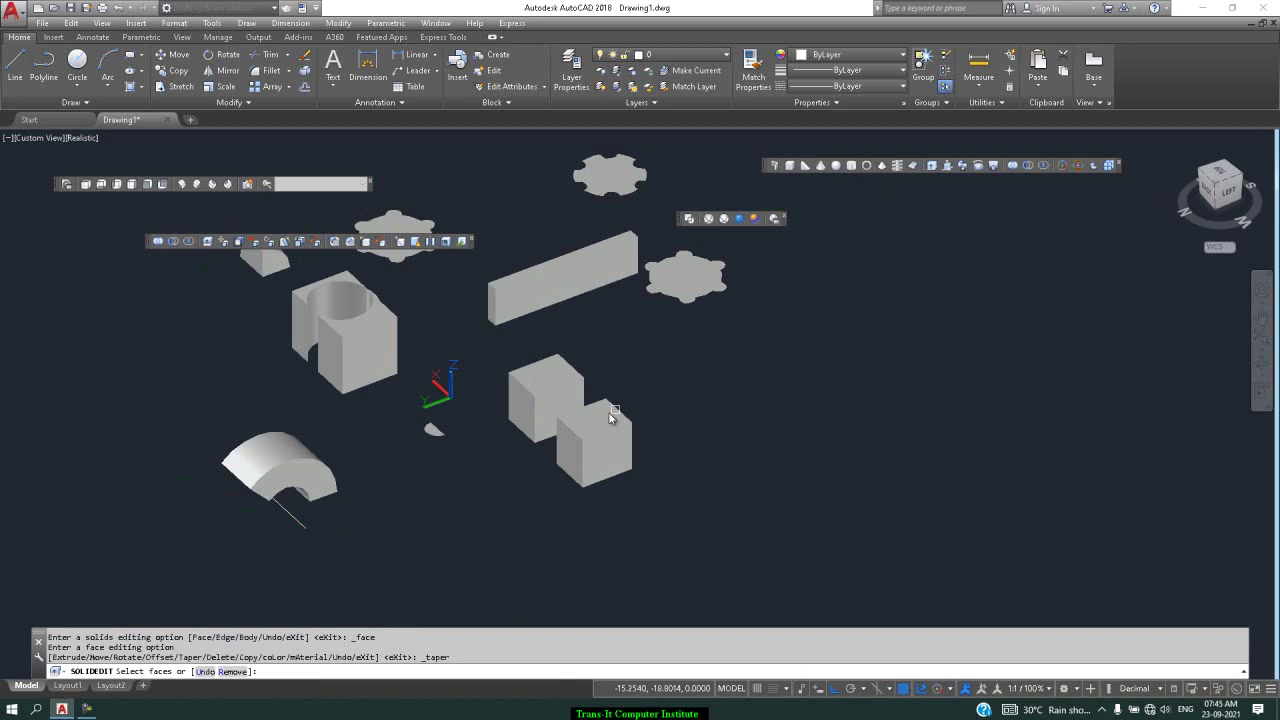
pyautogui.scroll(5, 600, 420)
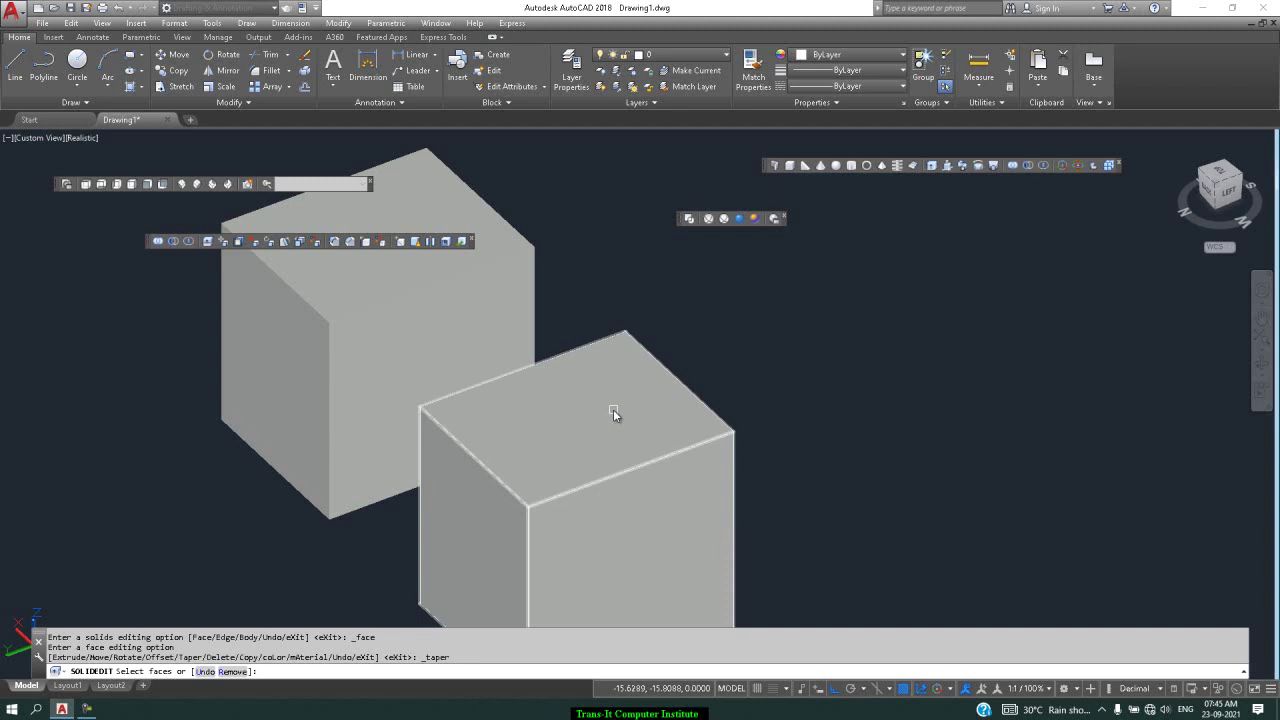
pyautogui.click(613, 409)
pyautogui.press('Return')
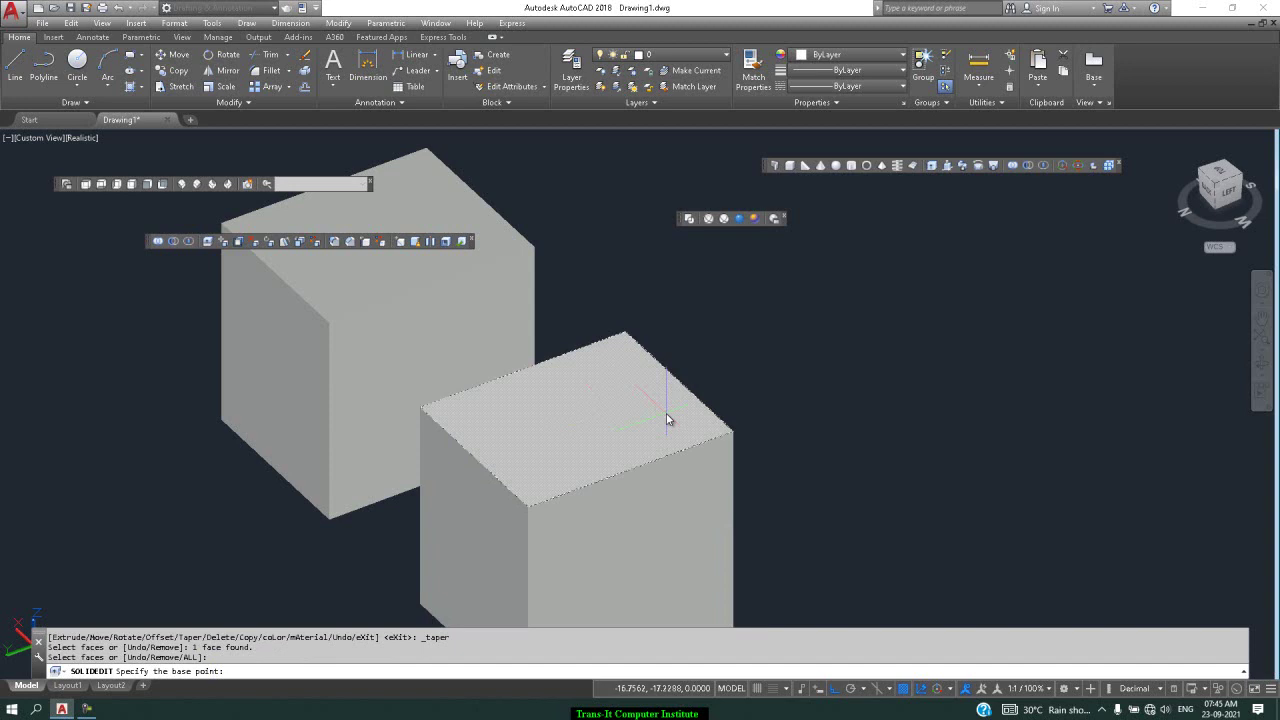
pyautogui.click(733, 436)
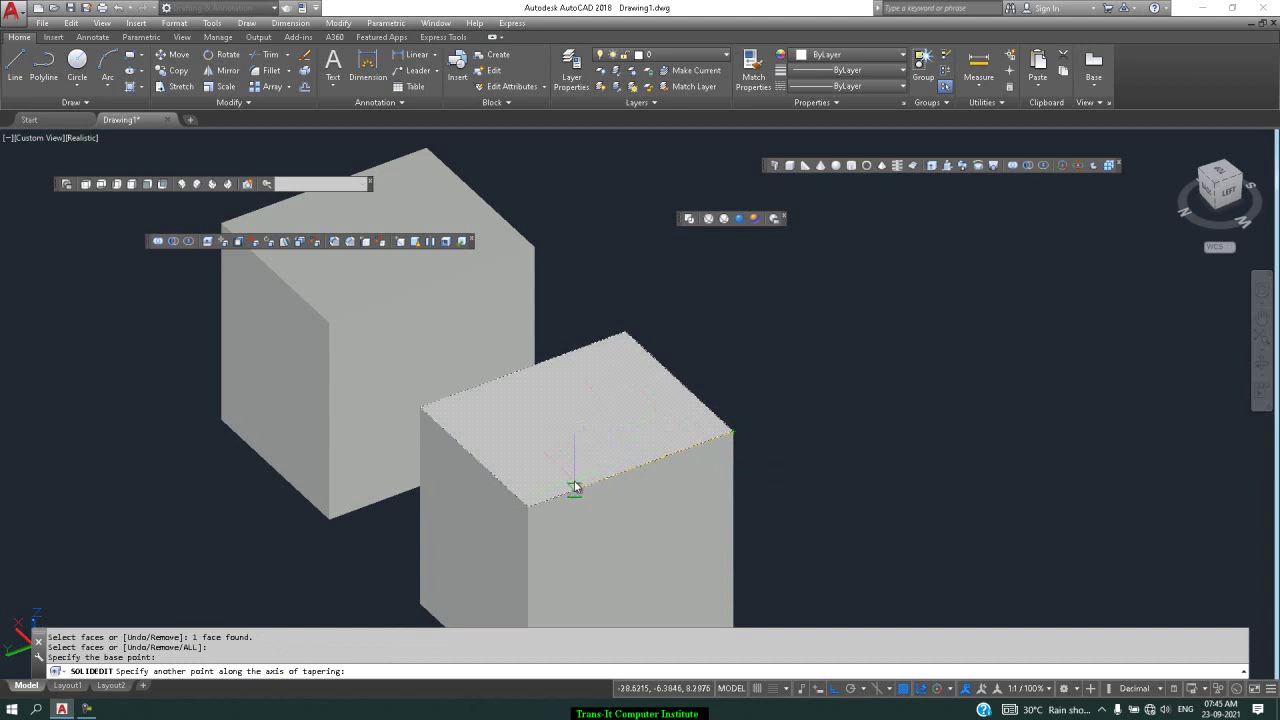
pyautogui.click(528, 508)
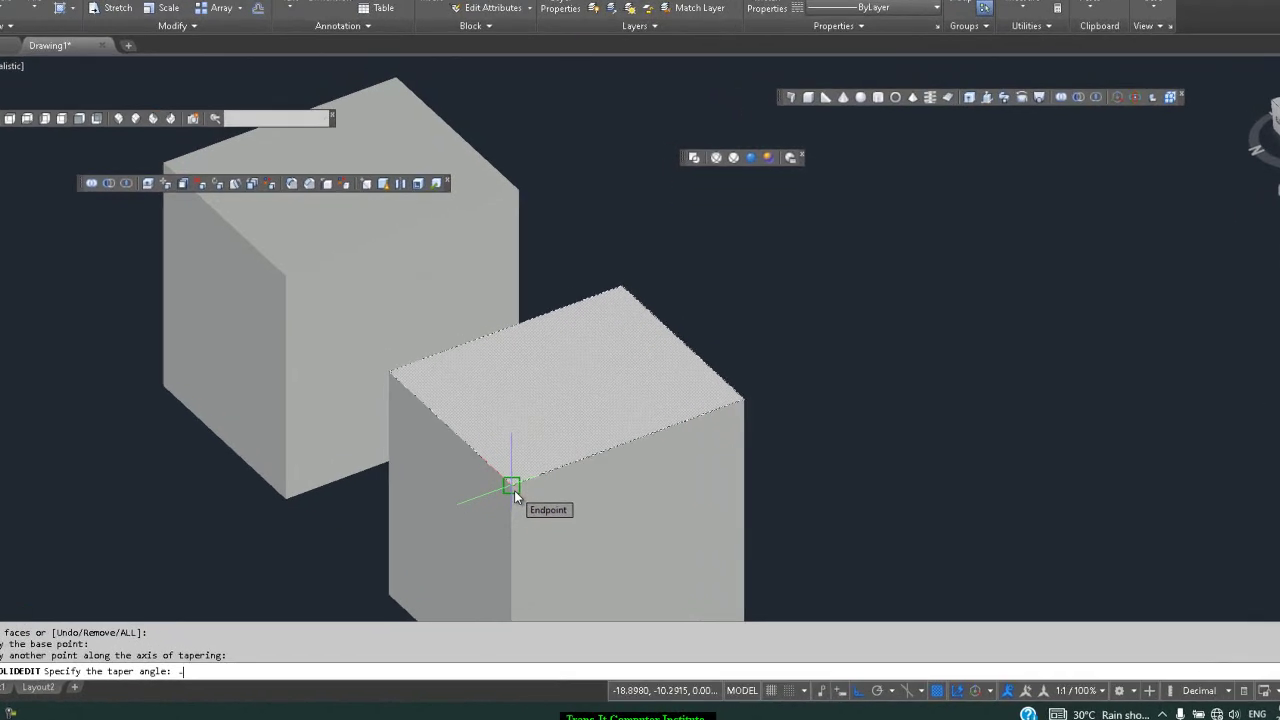
pyautogui.write('-30')
pyautogui.press('Return')
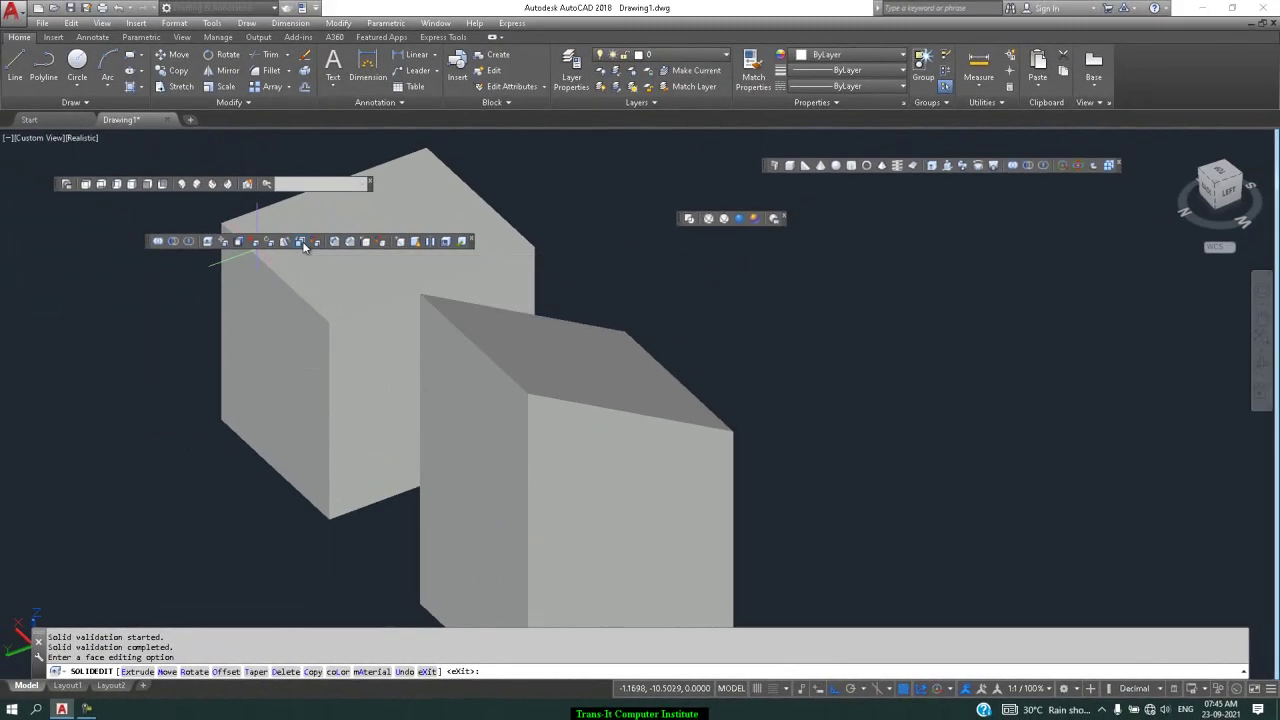
# Copy the tapered box's front and bottom faces 15 units outward with Copy Faces, based on its lower front corner, and erase the bottom copy.
pyautogui.click(127, 27)
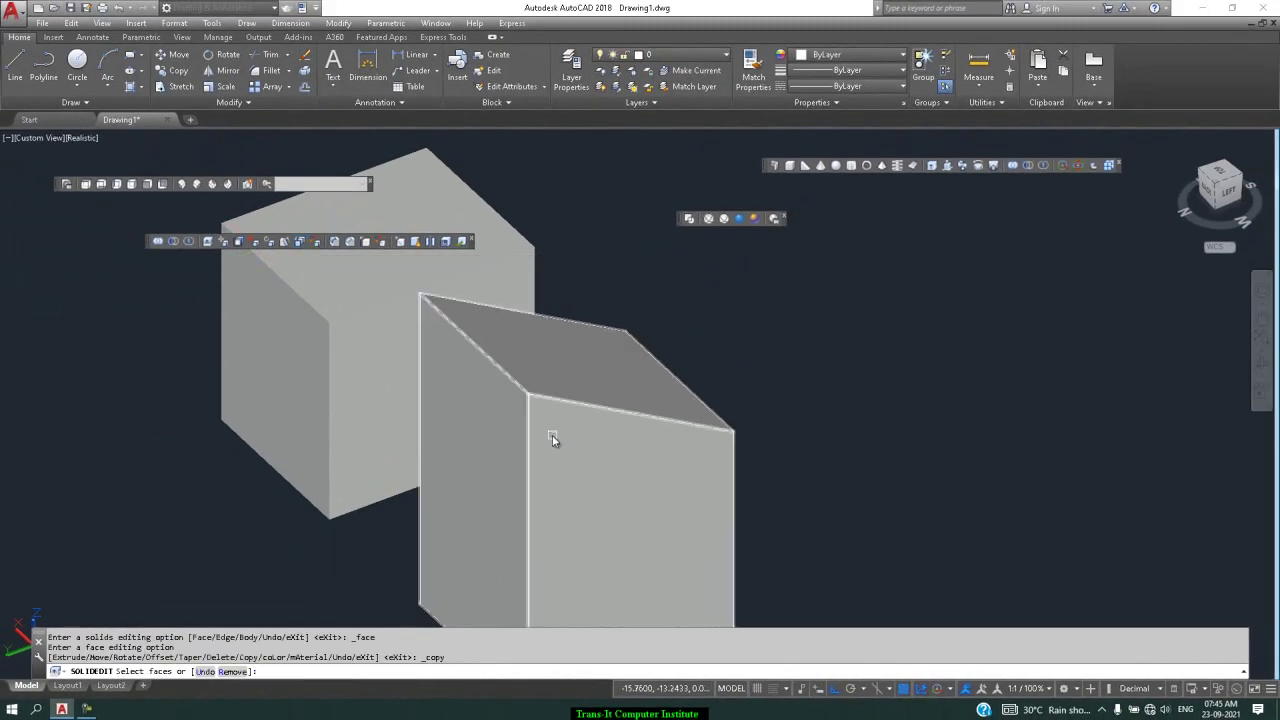
pyautogui.scroll(-4, 553, 436)
pyautogui.click(574, 474)
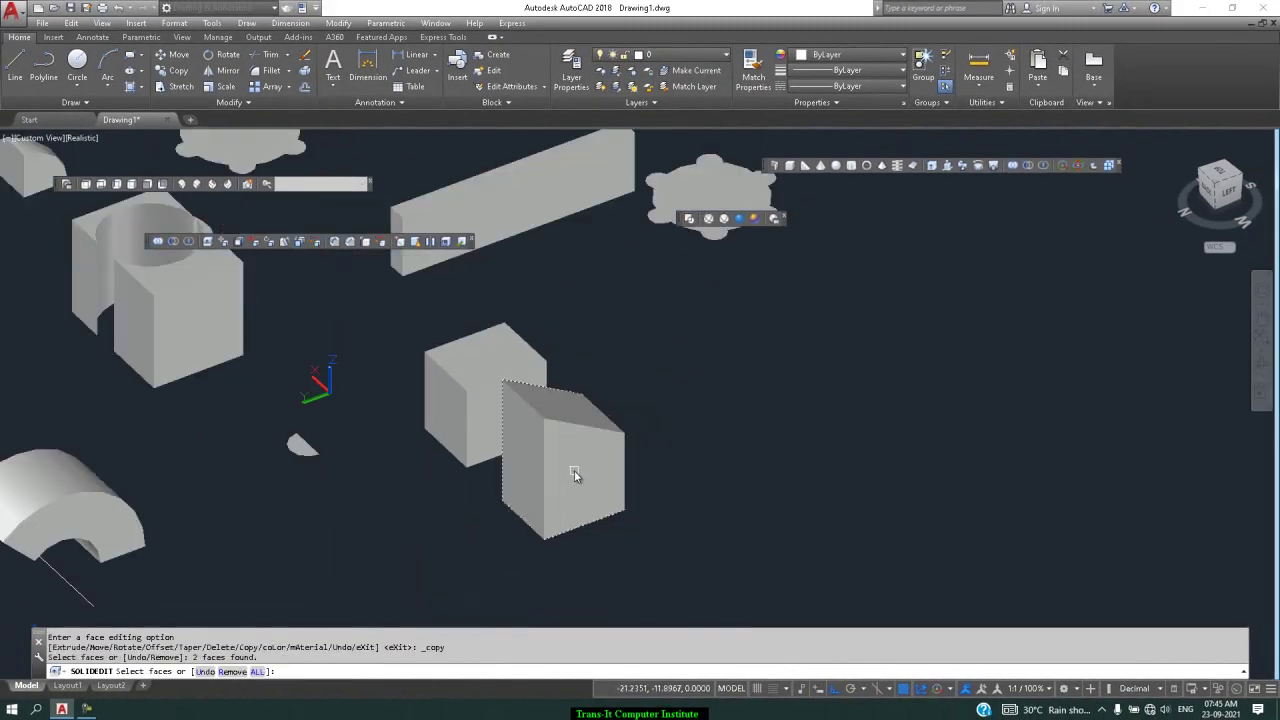
pyautogui.press('Return')
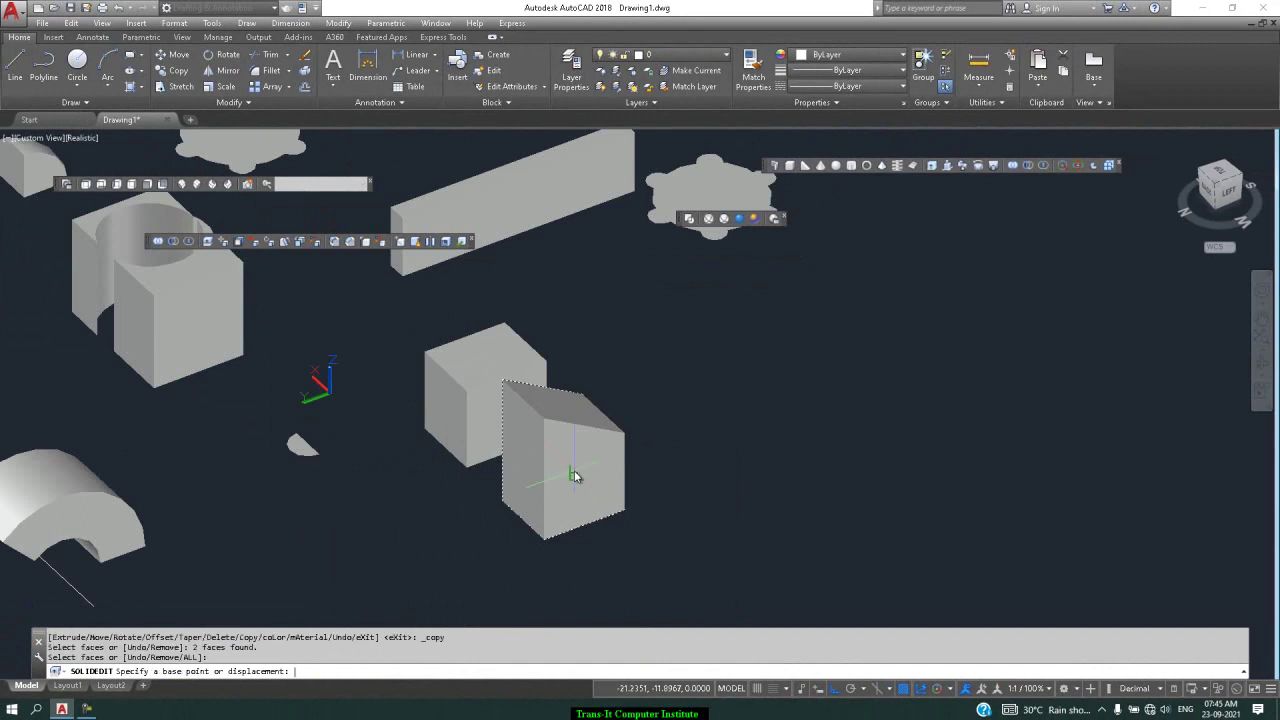
pyautogui.click(624, 513)
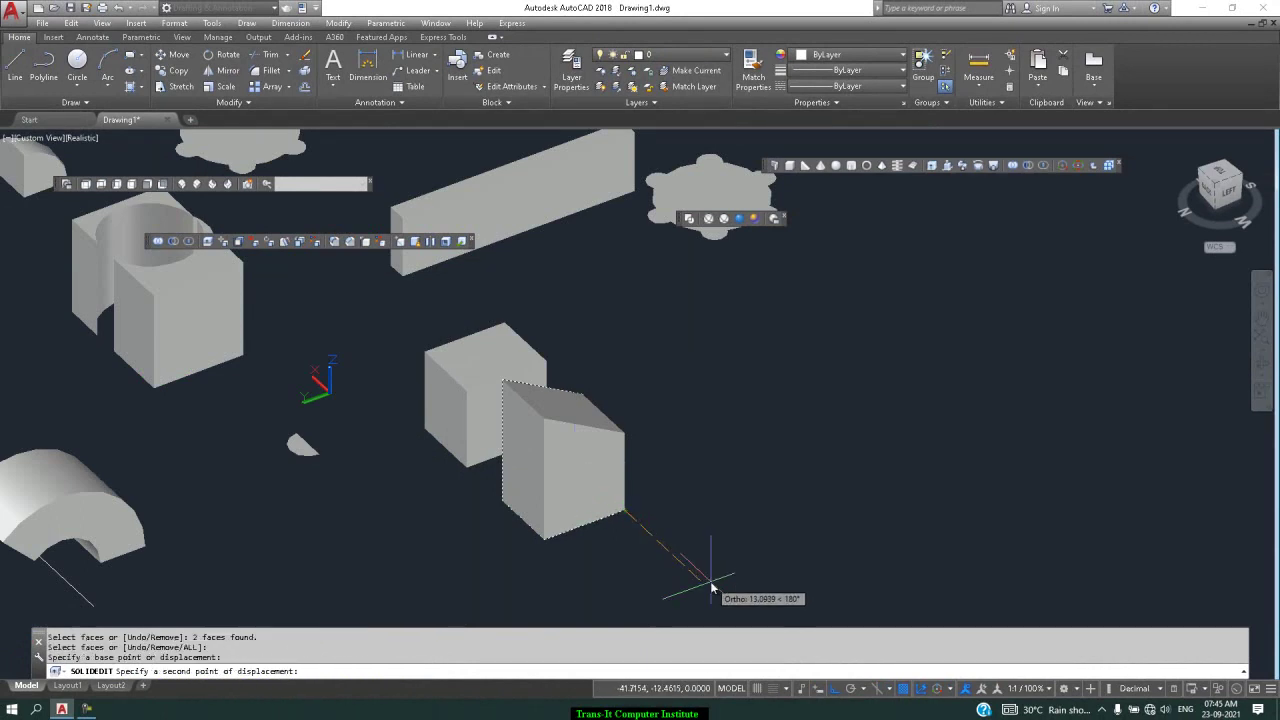
pyautogui.write('15')
pyautogui.press('Return')
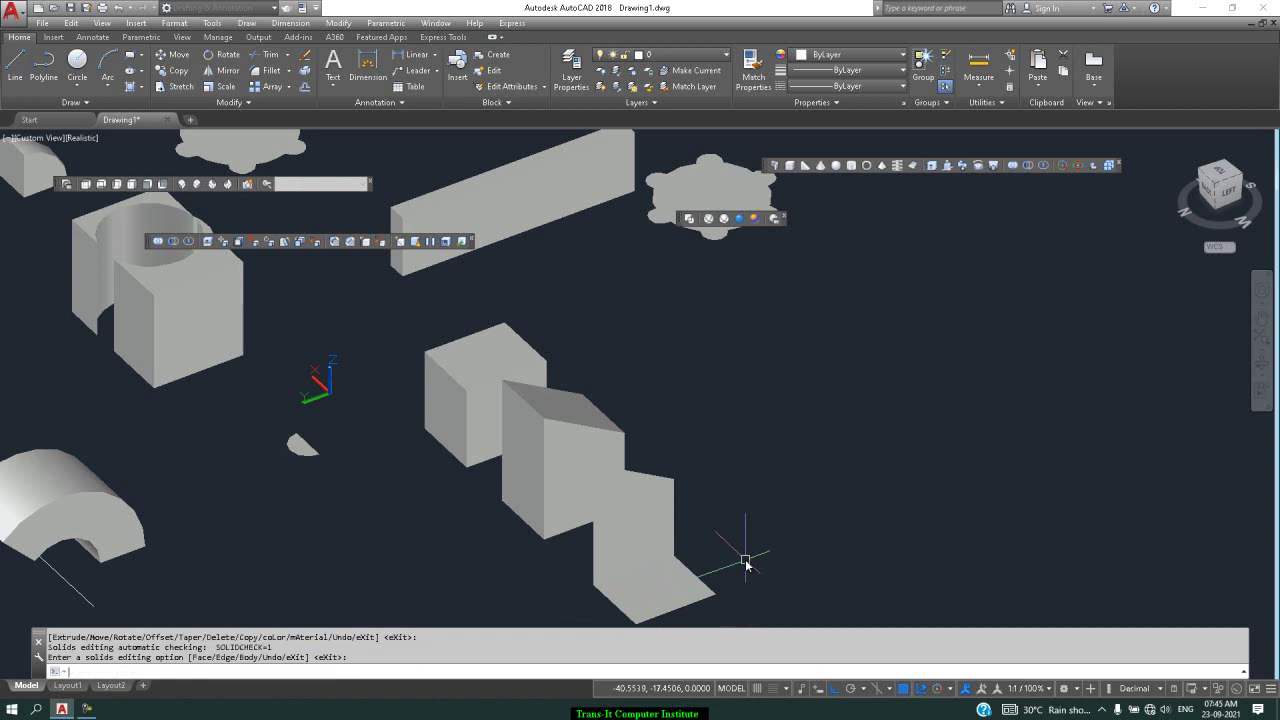
pyautogui.press('Return')
pyautogui.keyDown('ctrl'); pyautogui.click(712, 586); pyautogui.keyUp('ctrl')
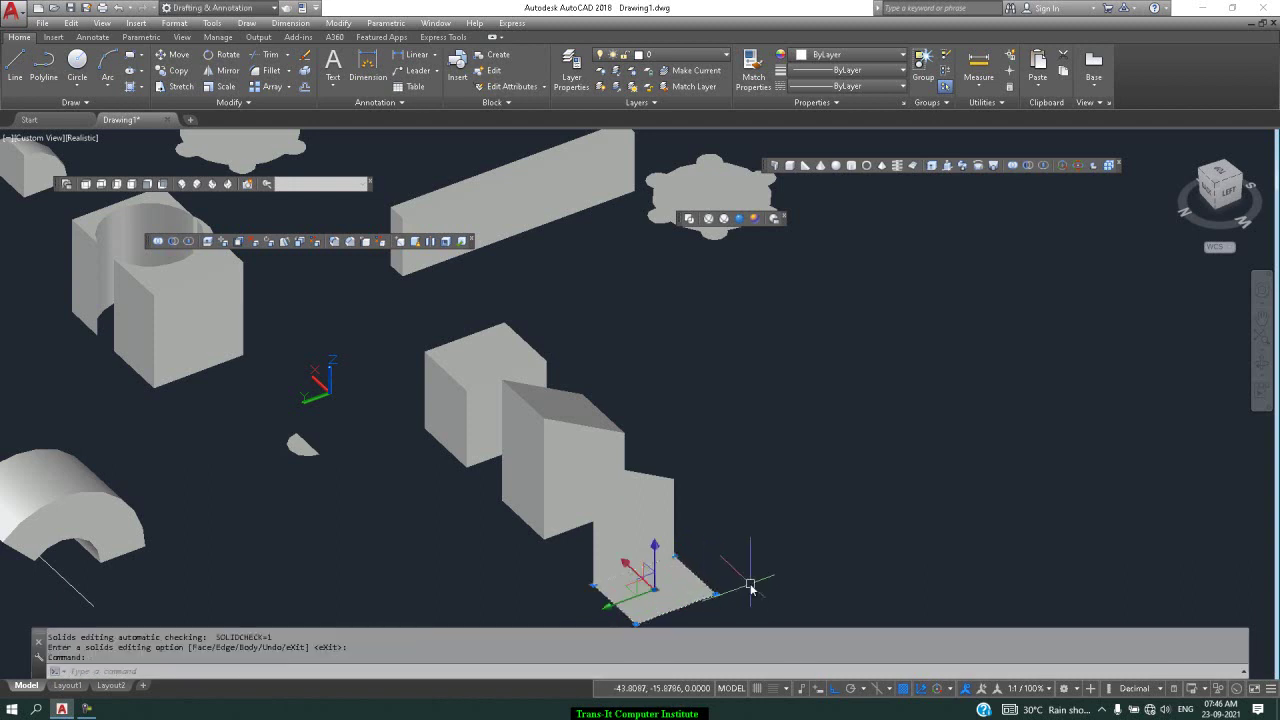
pyautogui.press('Delete')
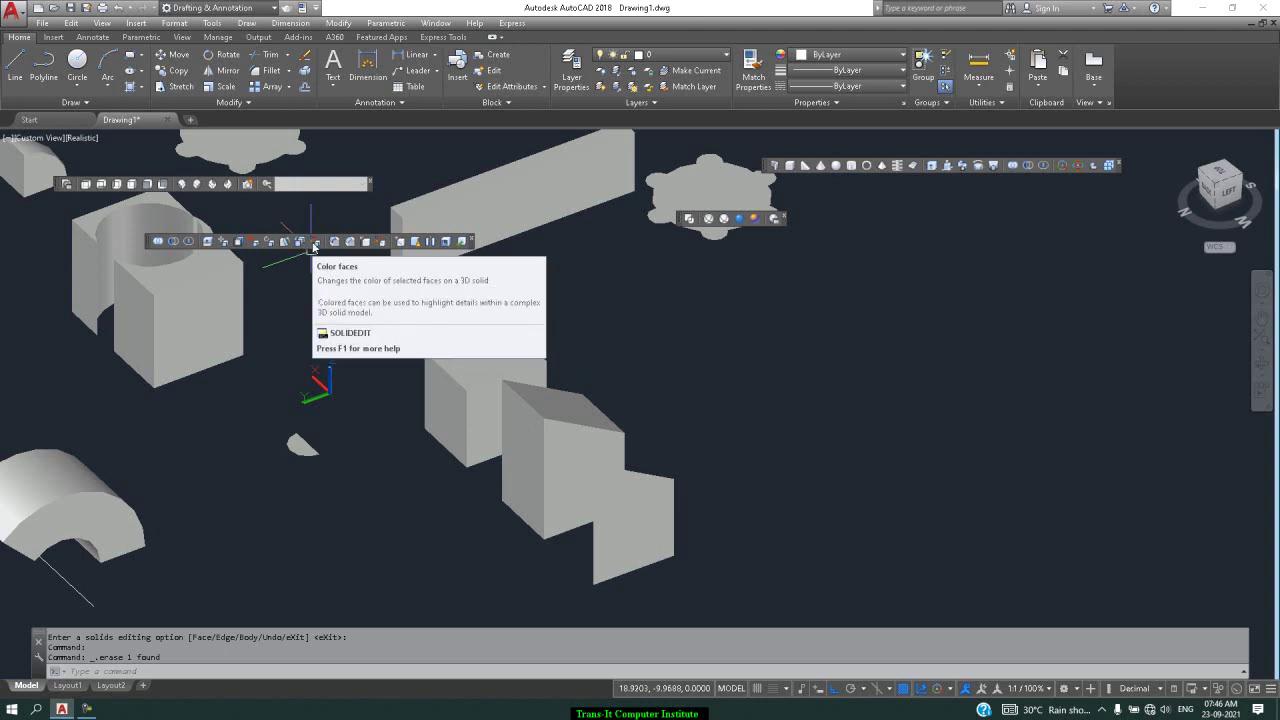
# Colour the tapered box's tall side face red, index colour 10, with Color Faces, and leave face editing.
pyautogui.click(313, 243)
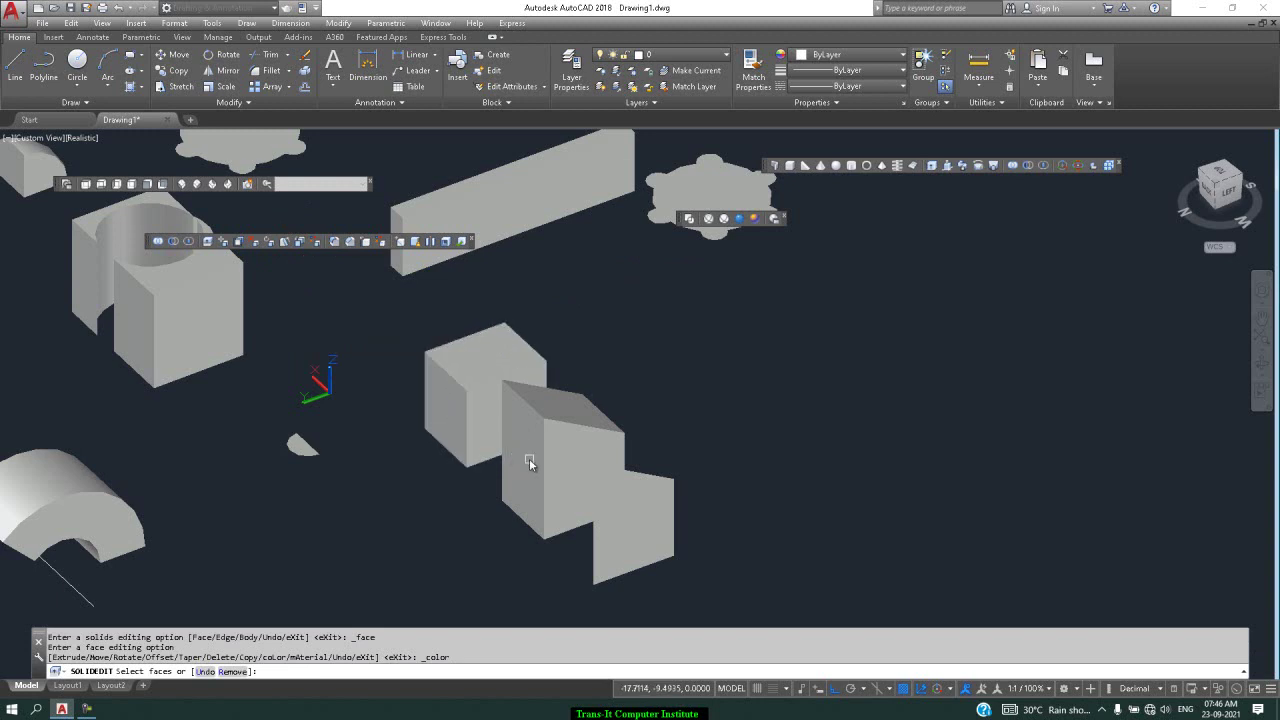
pyautogui.scroll(2, 529, 458)
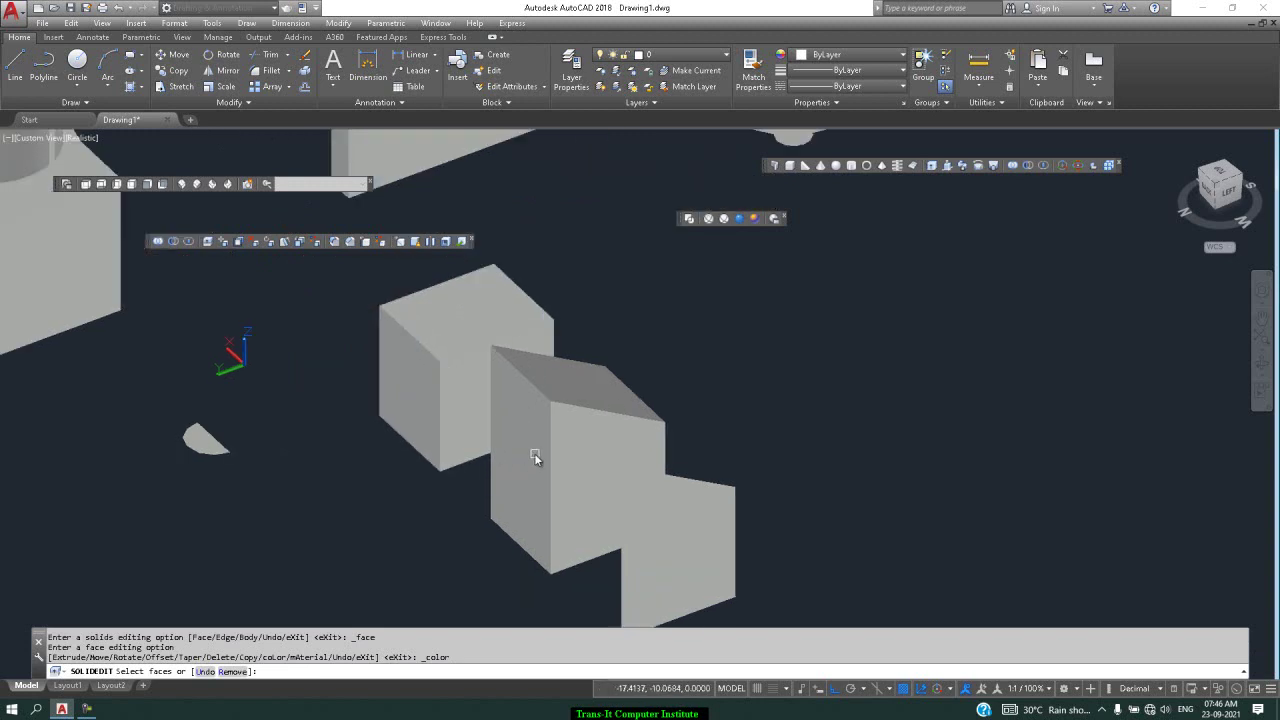
pyautogui.click(534, 456)
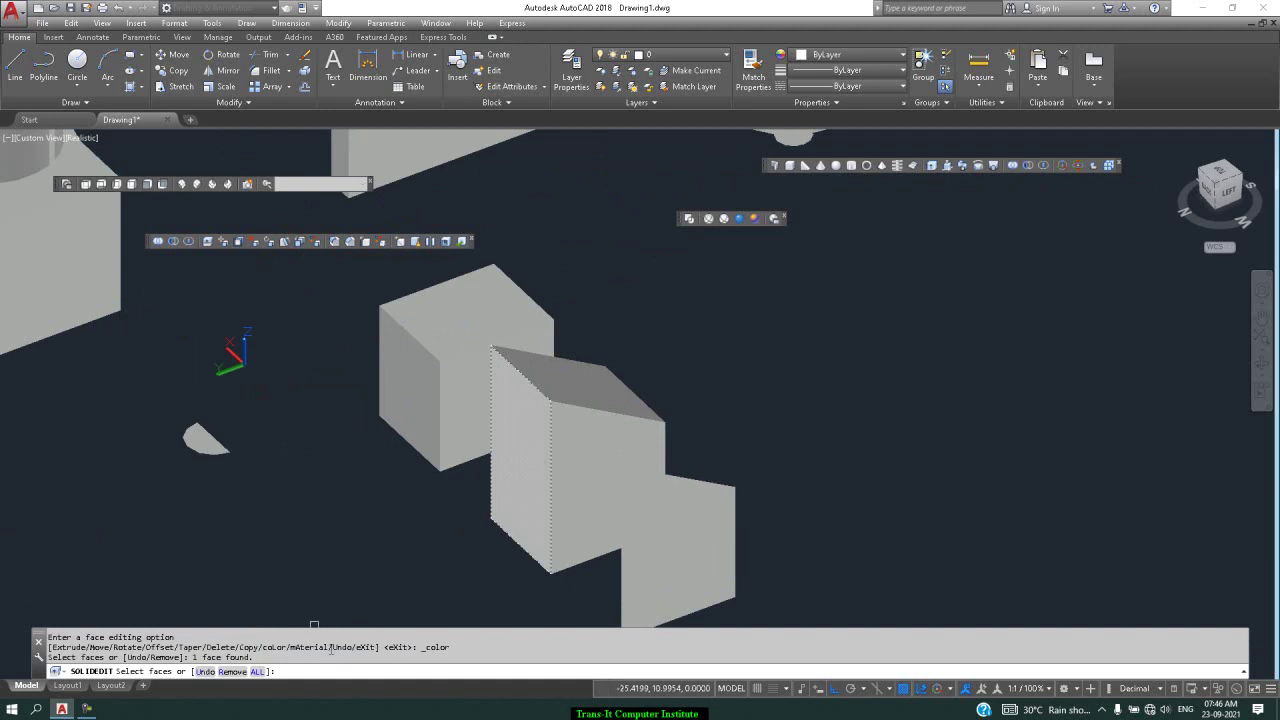
pyautogui.press('Return')
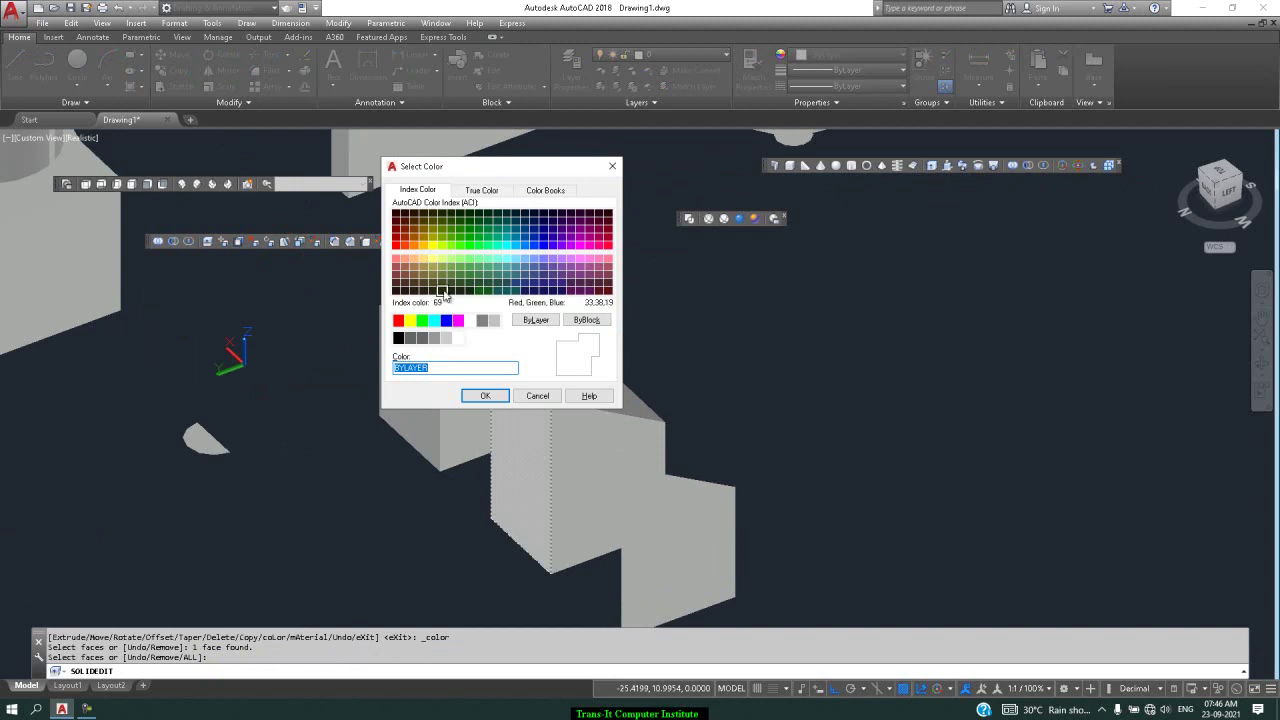
pyautogui.click(399, 245)
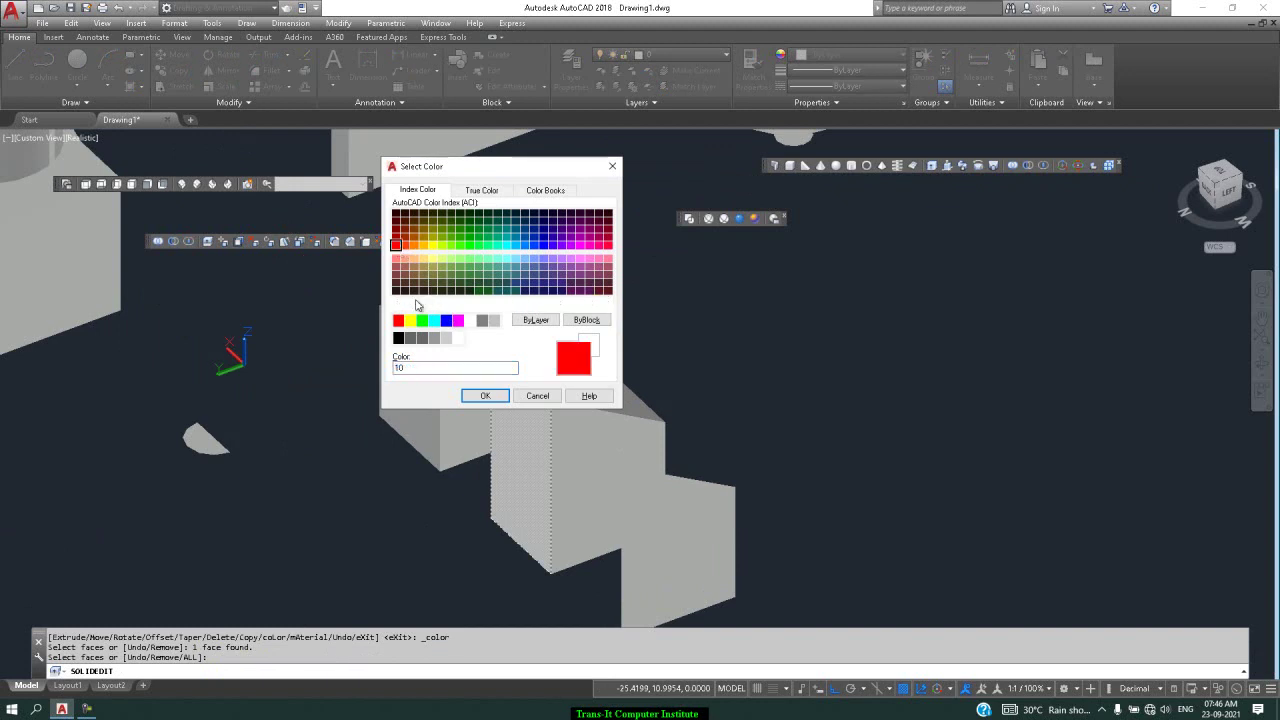
pyautogui.click(484, 396)
pyautogui.press('Return')
pyautogui.press('Return')
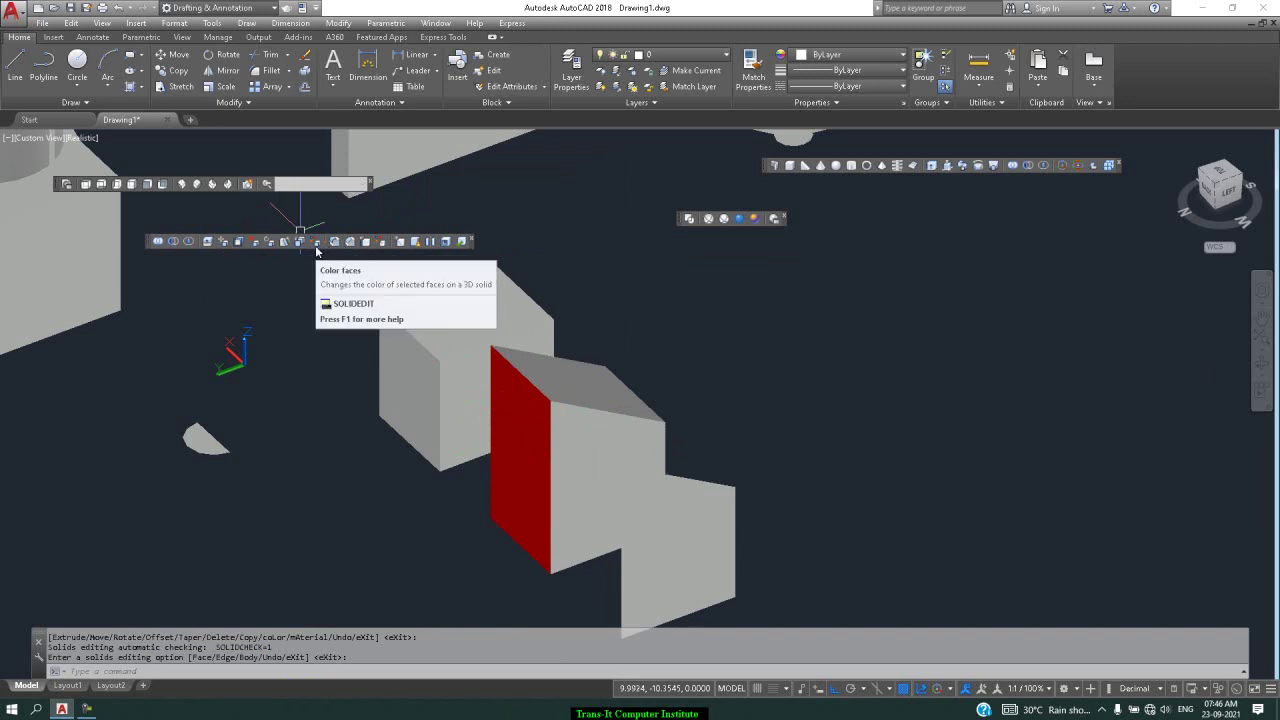
# Copy three top edges of the box behind the tapered one 10 units straight up with Copy Edges.
pyautogui.click(367, 243)
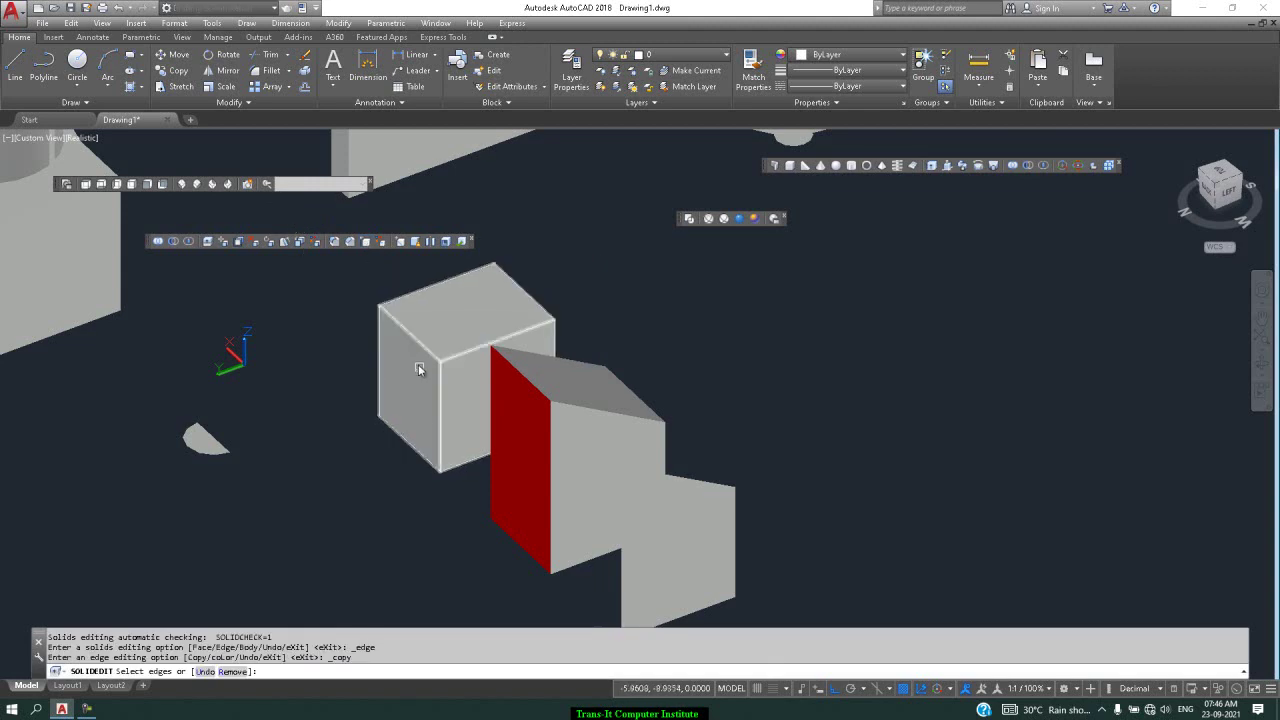
pyautogui.click(416, 339)
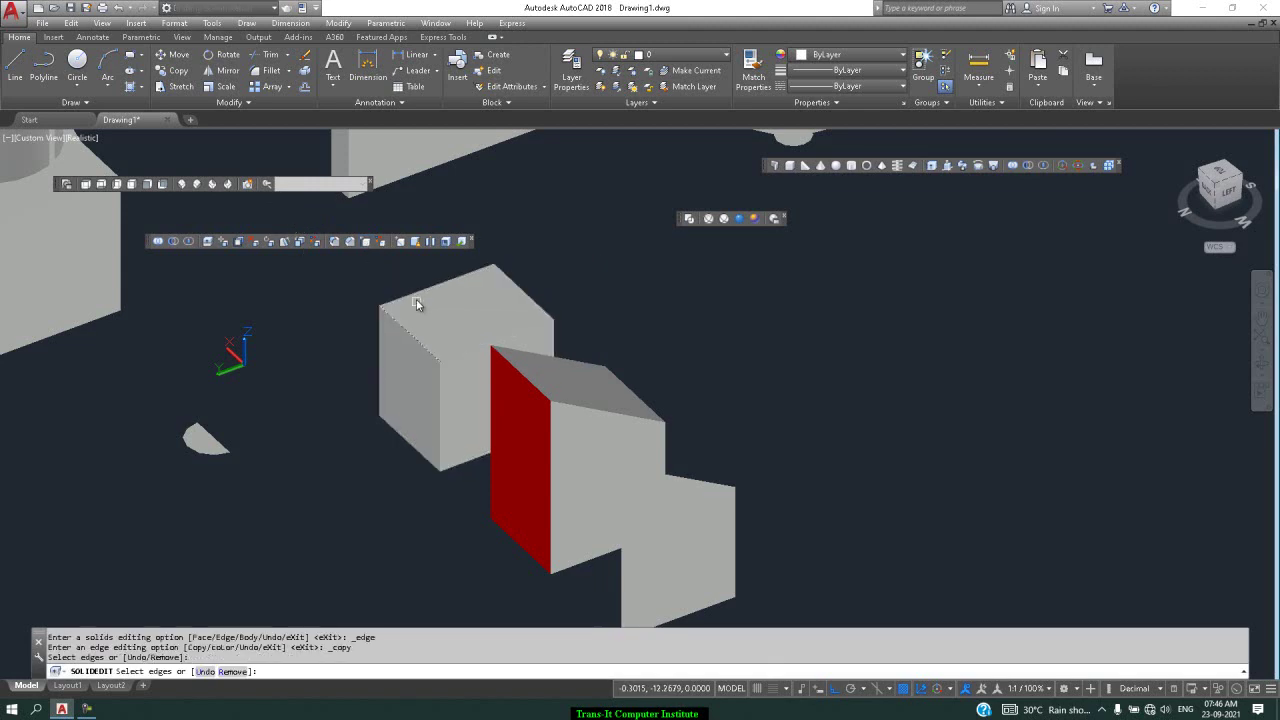
pyautogui.click(416, 295)
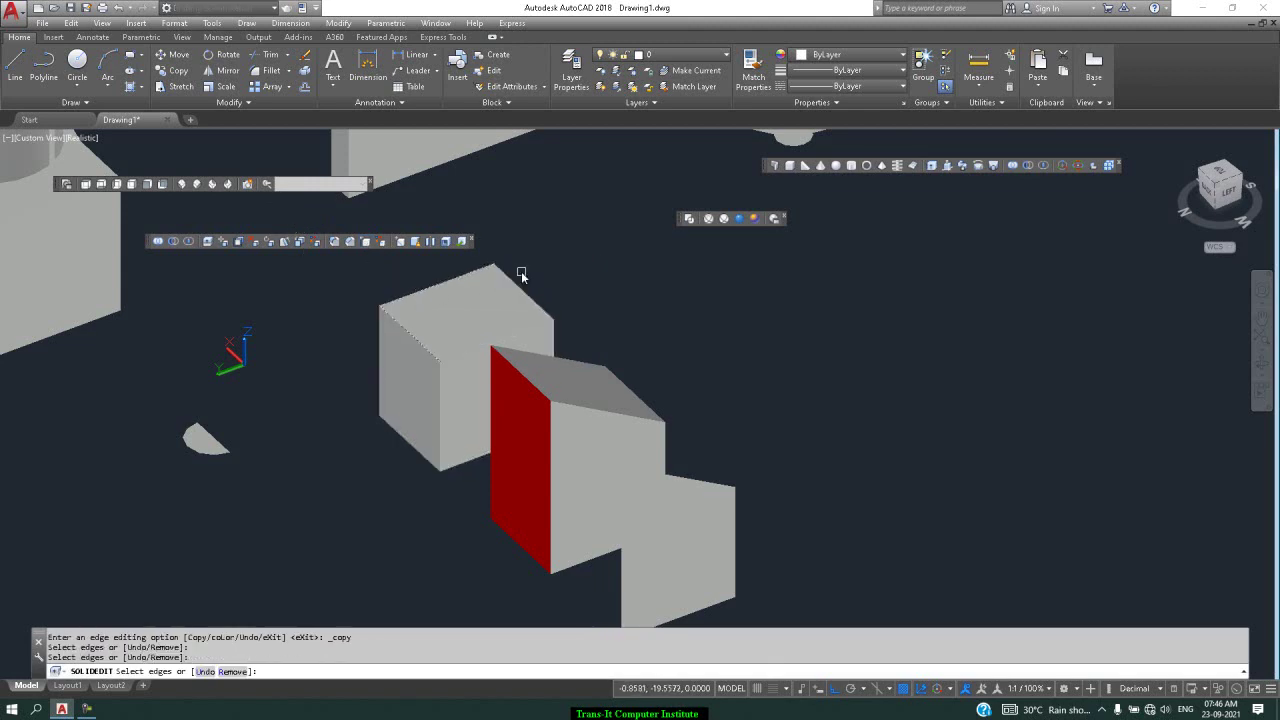
pyautogui.click(518, 288)
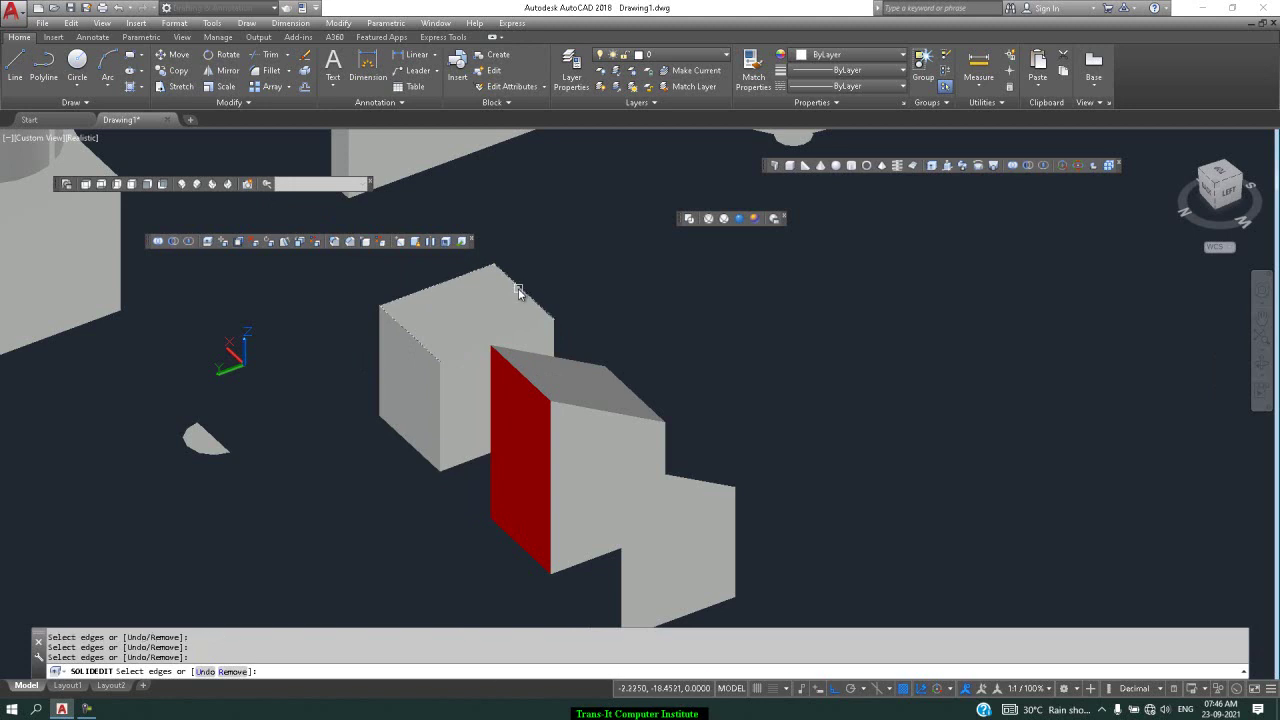
pyautogui.press('Return')
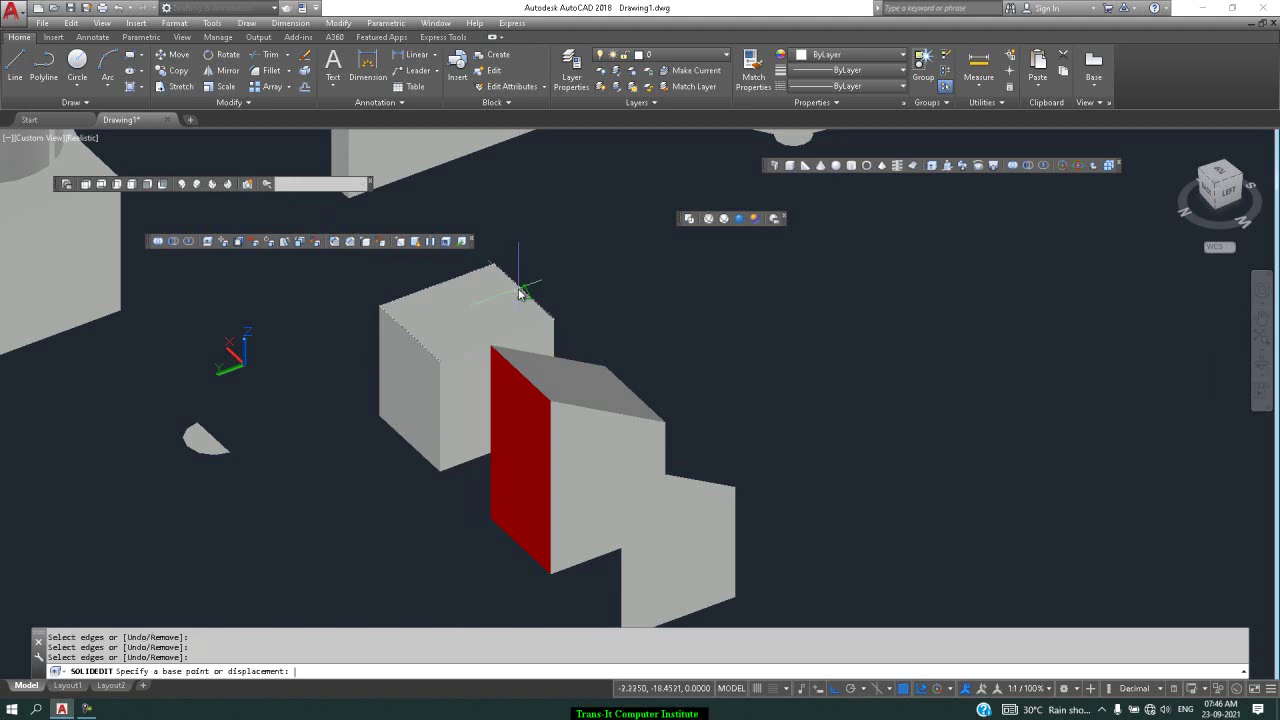
pyautogui.click(384, 312)
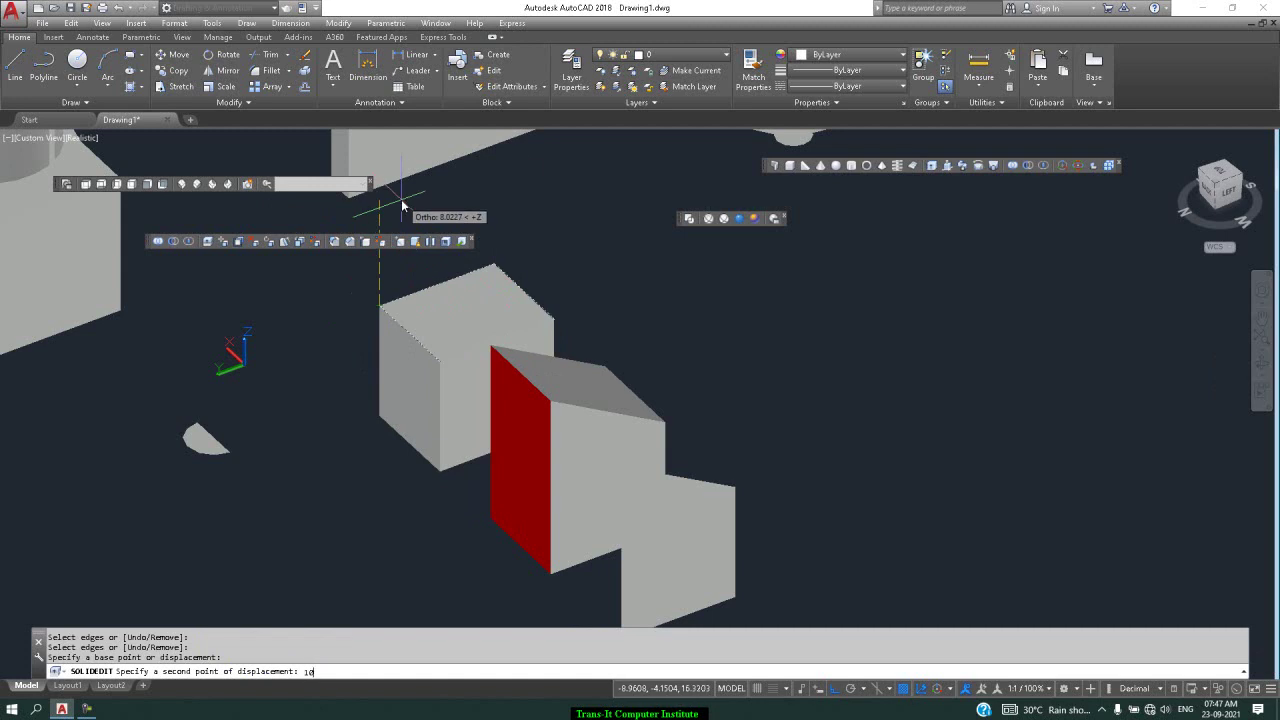
pyautogui.press('Return')
pyautogui.press('Return')
pyautogui.press('Return')
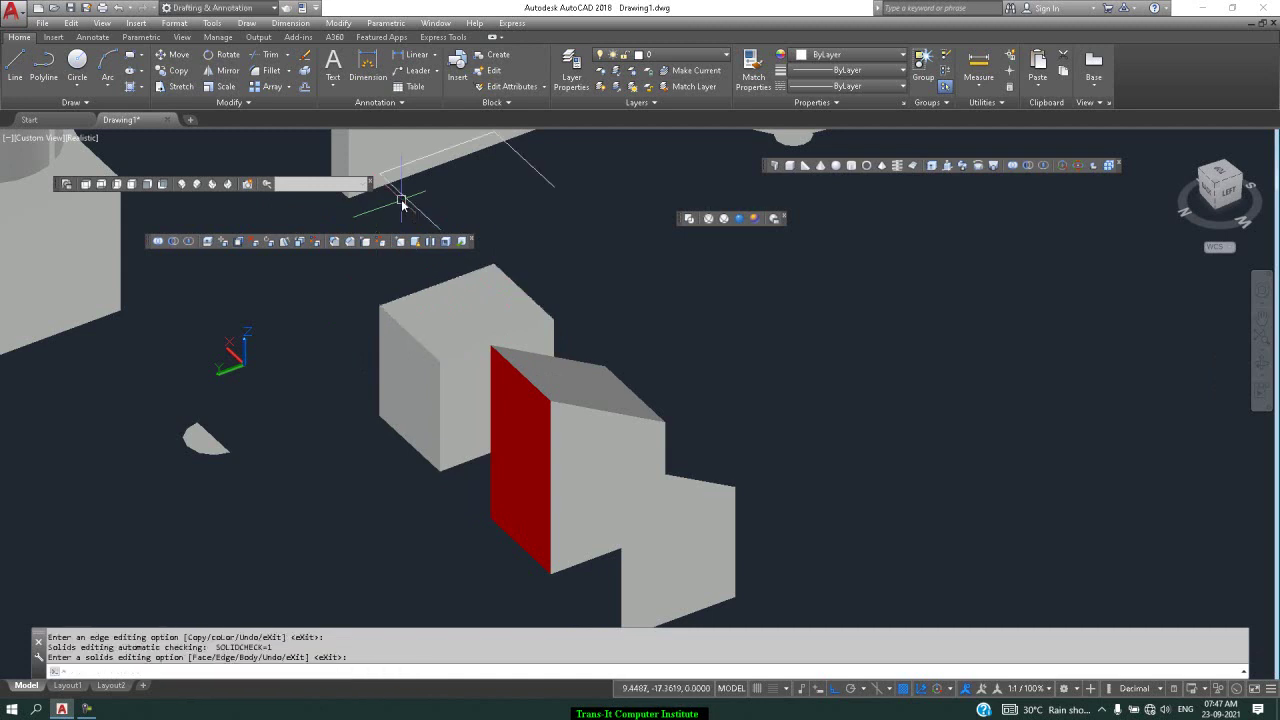
# Colour the tapered box's front top edge and the adjoining vertical edge of the front face yellow with Color Edges.
pyautogui.scroll(-2, 443, 218)
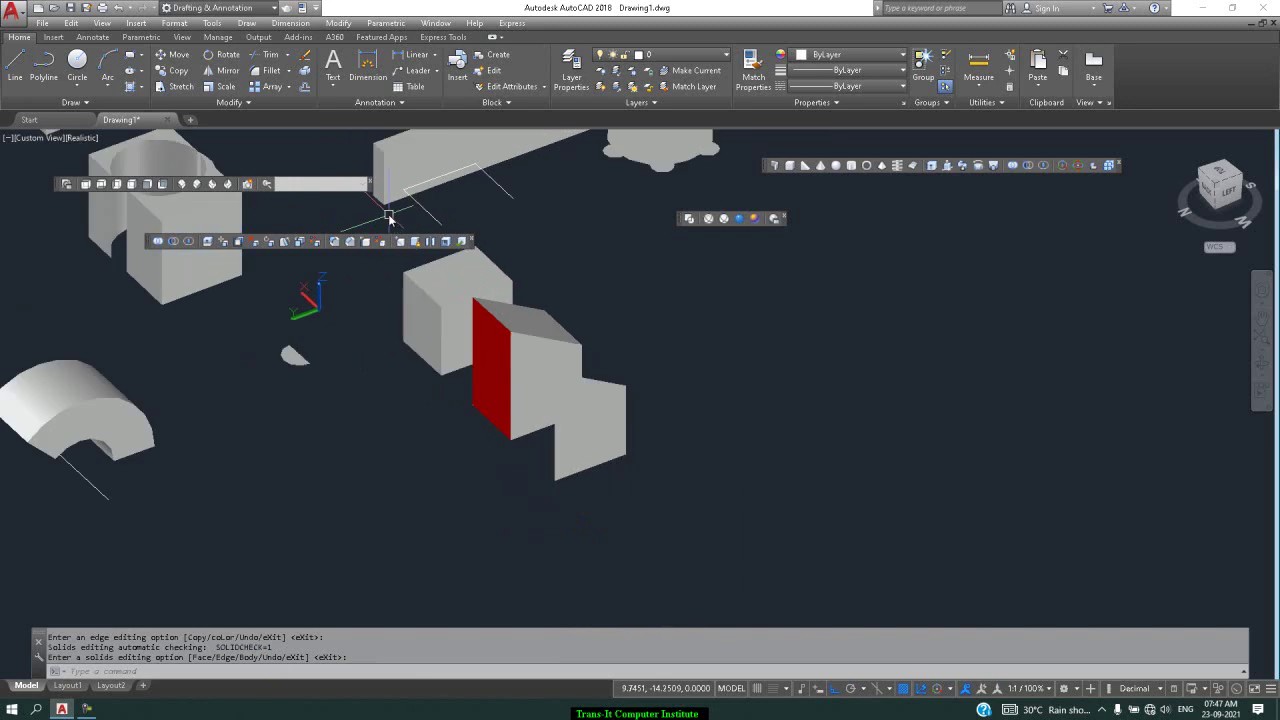
pyautogui.scroll(4, 445, 215)
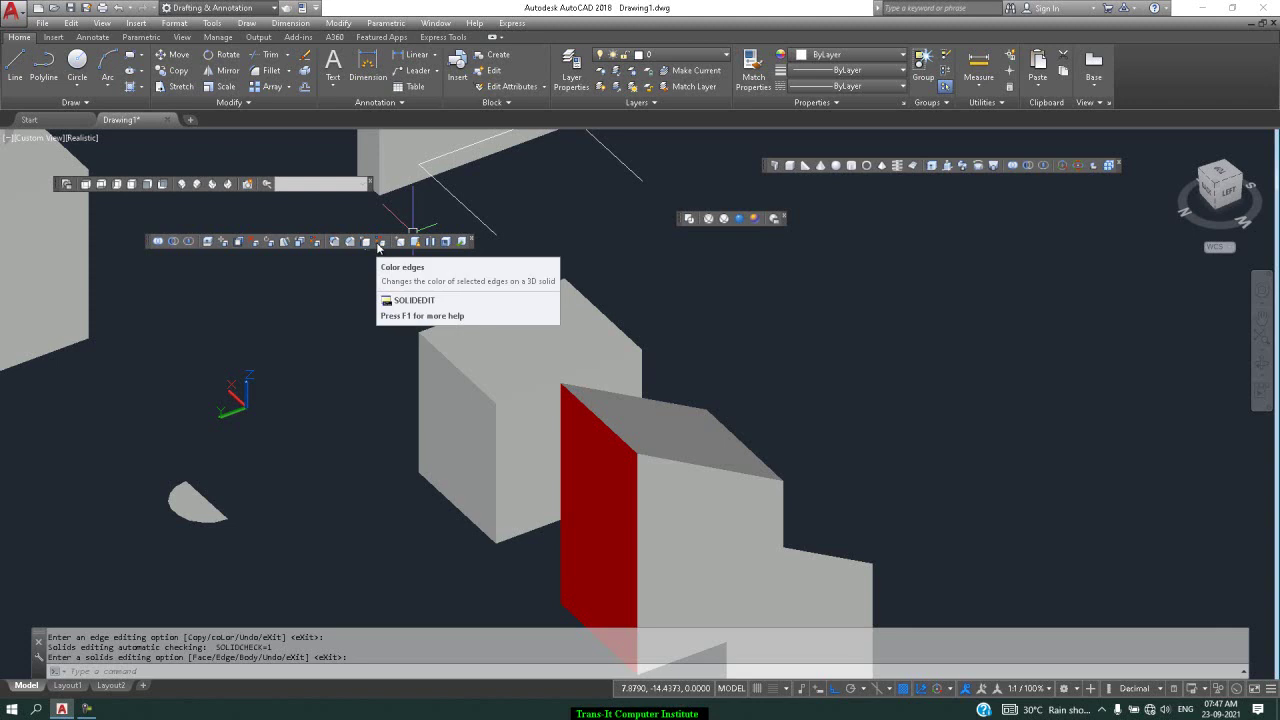
pyautogui.click(379, 243)
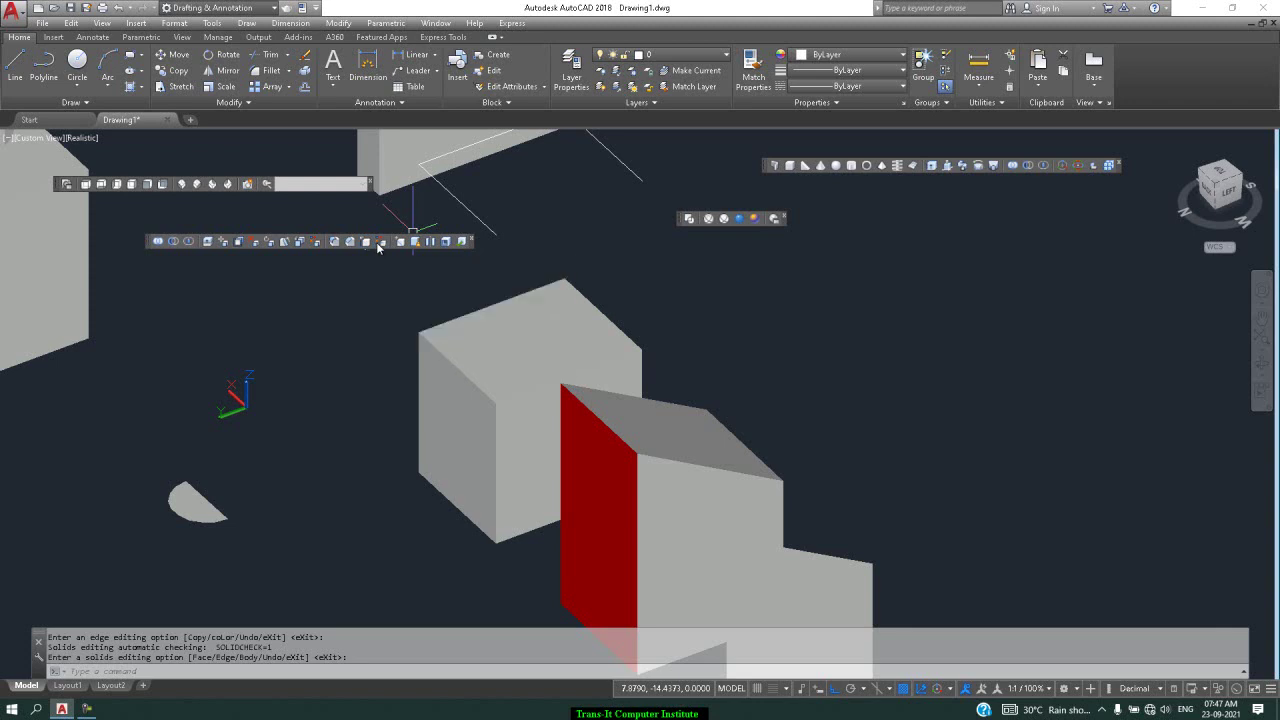
pyautogui.click(716, 469)
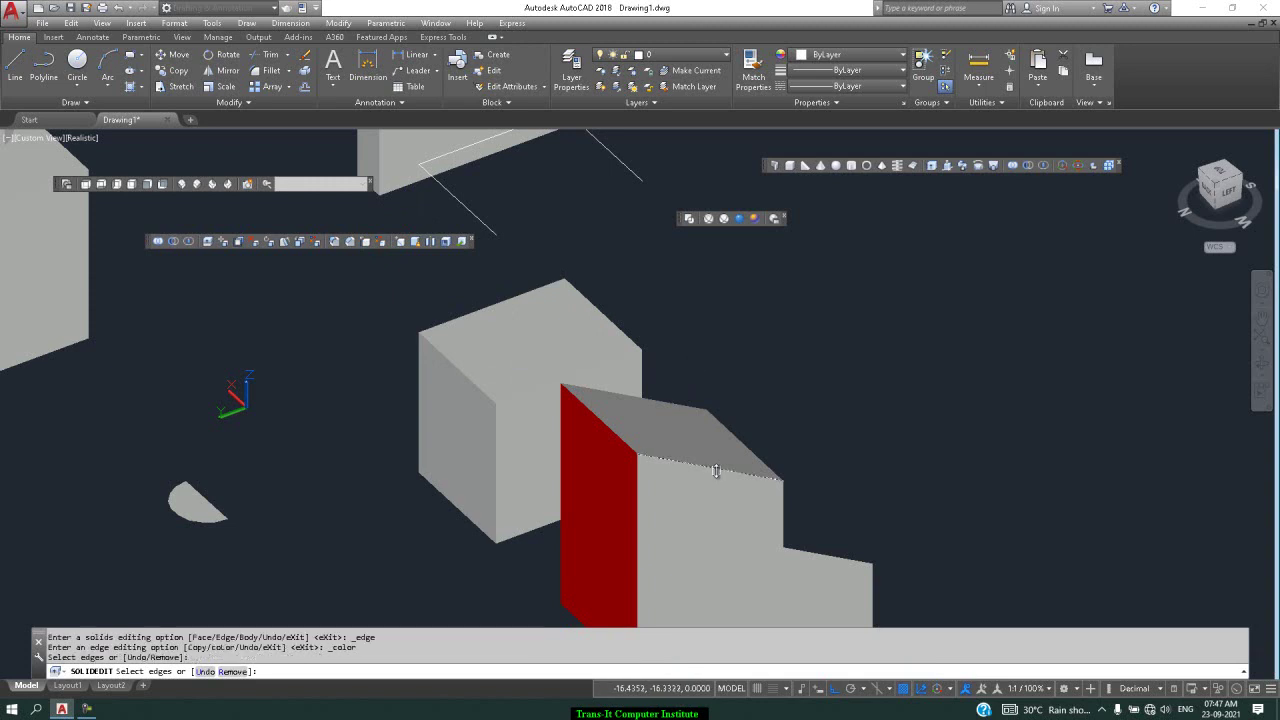
pyautogui.click(782, 505)
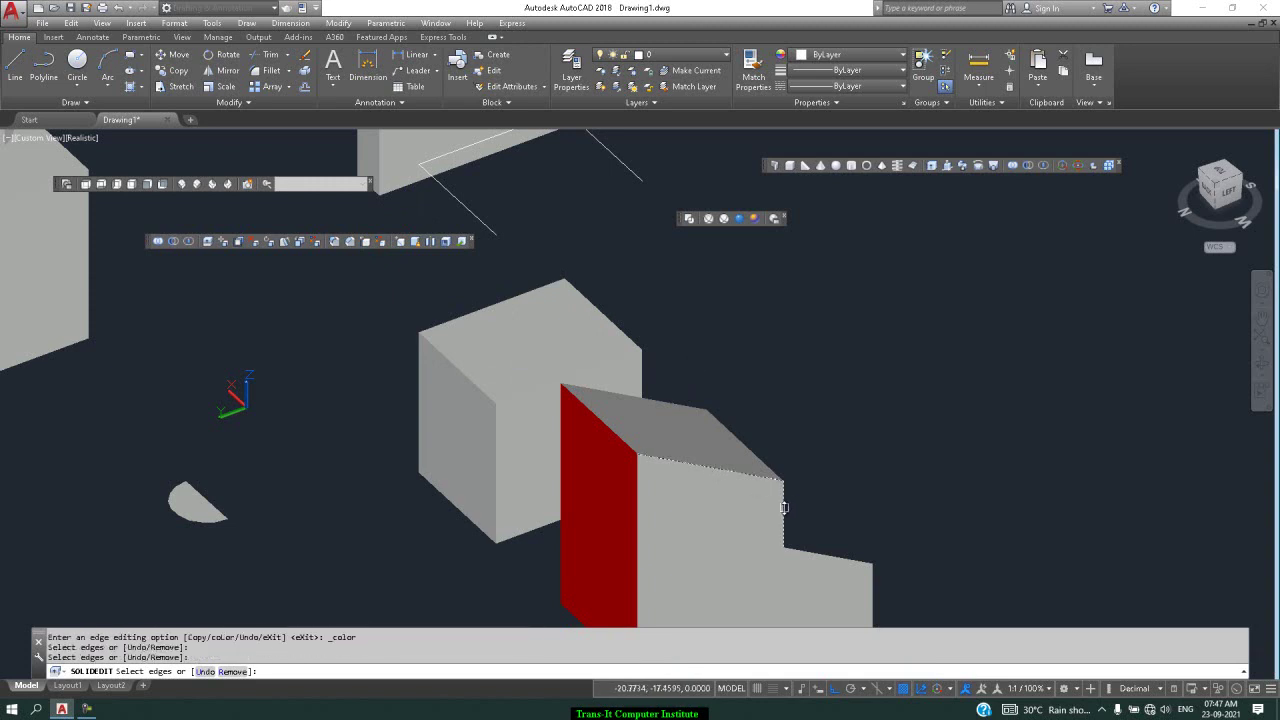
pyautogui.press('Return')
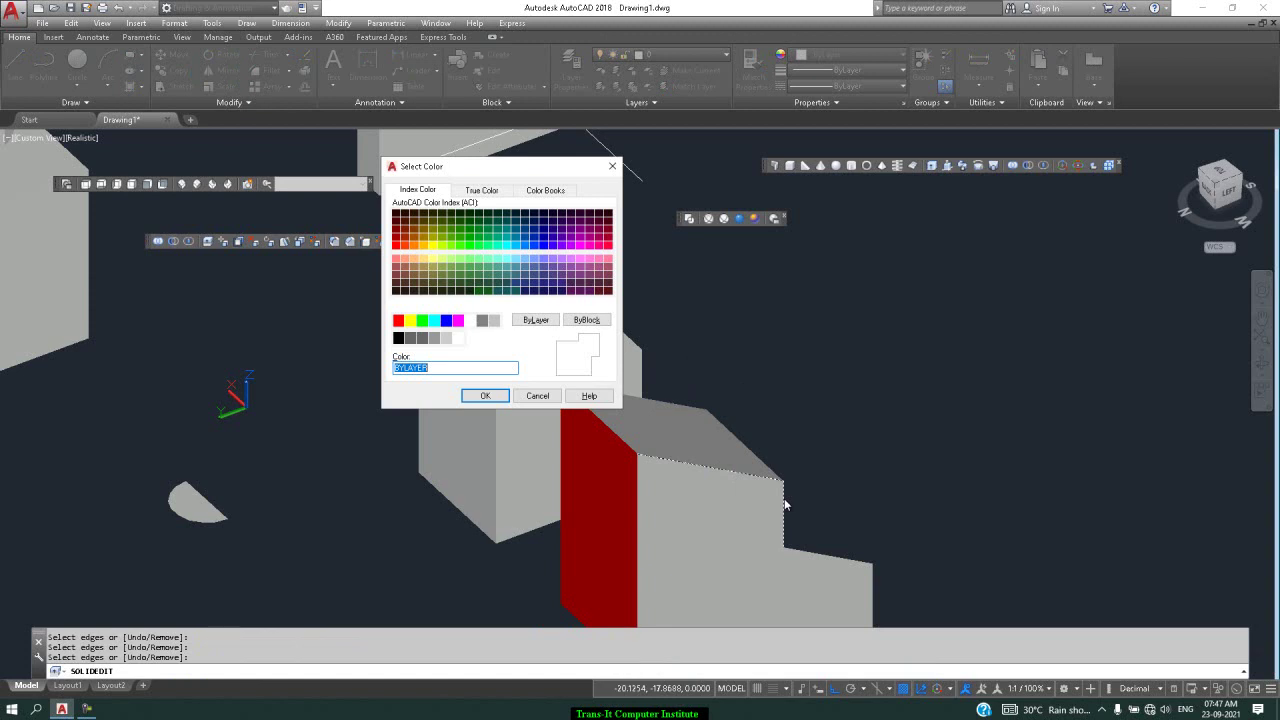
pyautogui.click(410, 322)
pyautogui.click(485, 396)
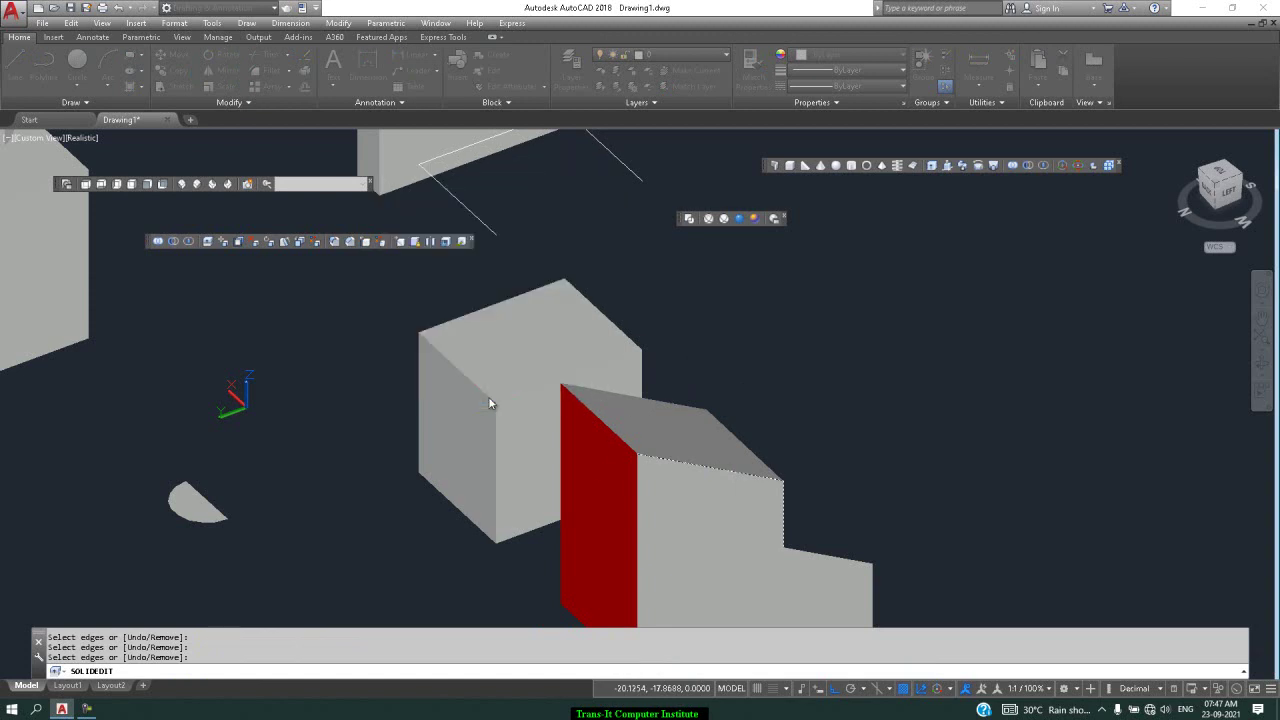
pyautogui.press('Return')
pyautogui.press('Return')
# Inspect the recoloured edges on the tapered box and switch the viewport to the 2D Wireframe visual style.
pyautogui.scroll(-5, 683, 505)
pyautogui.scroll(5, 683, 507)
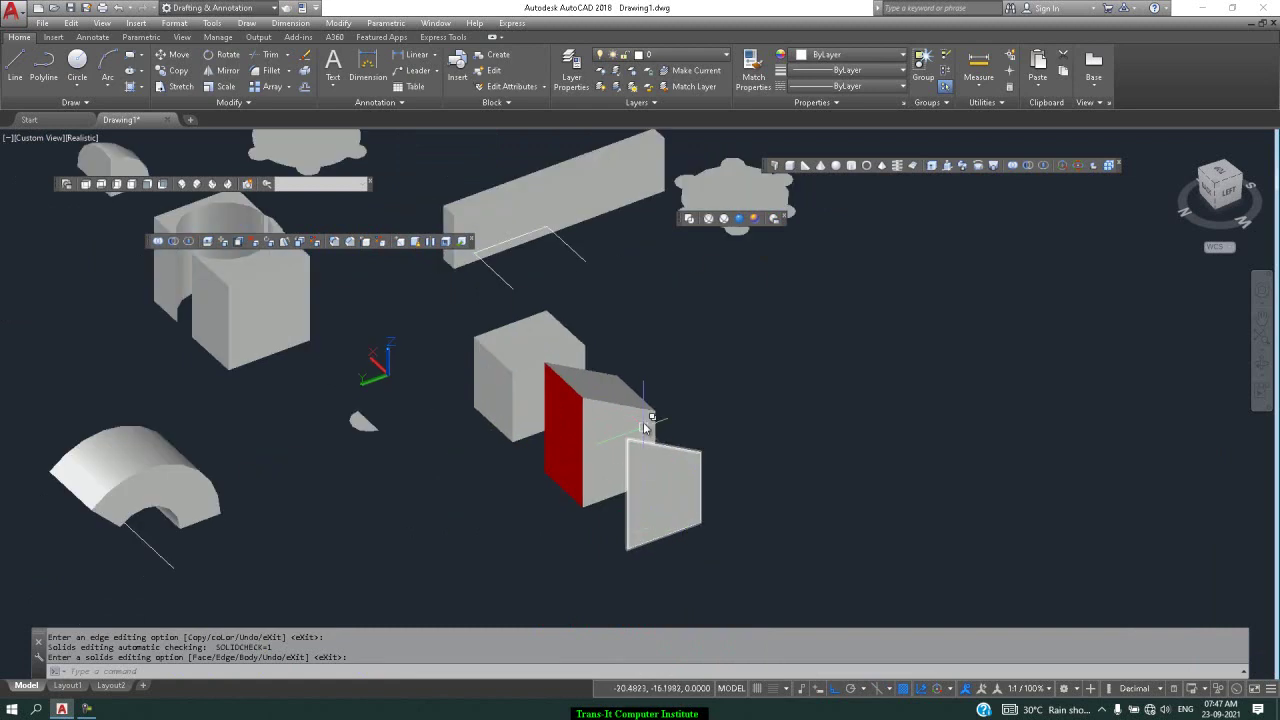
pyautogui.moveTo(641, 413)
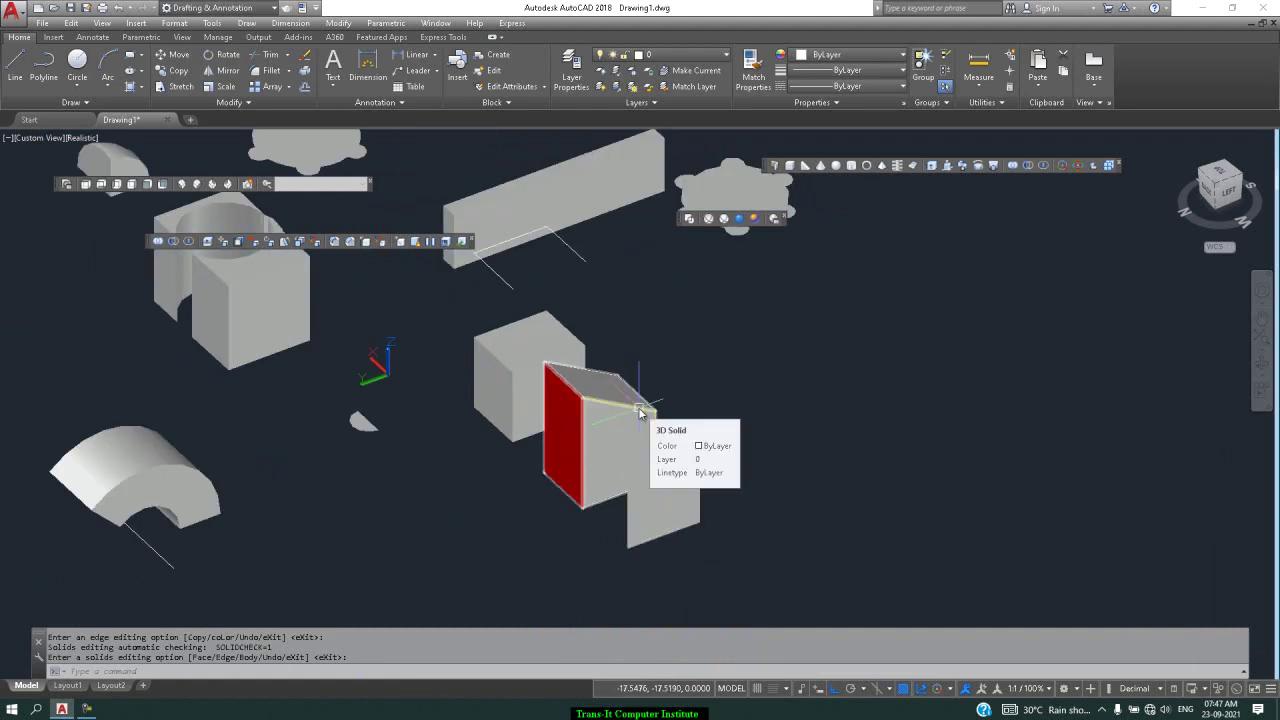
pyautogui.click(641, 413)
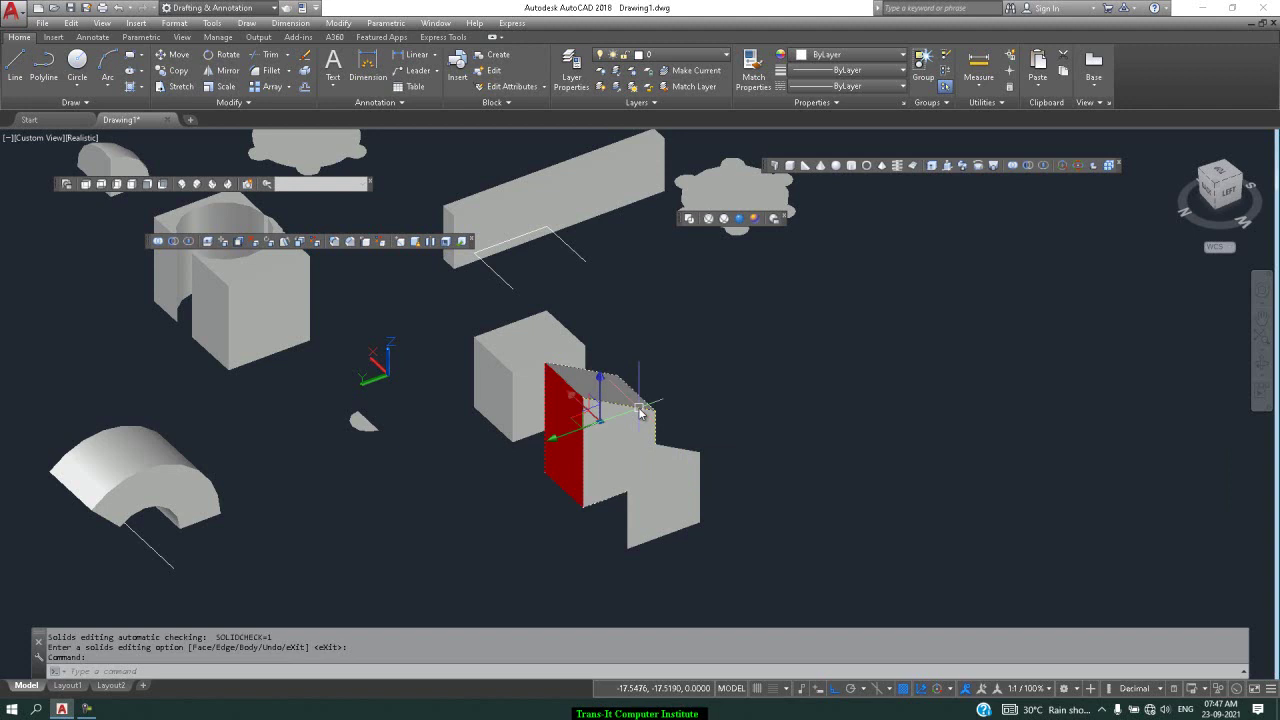
pyautogui.press('Escape')
pyautogui.press('Escape')
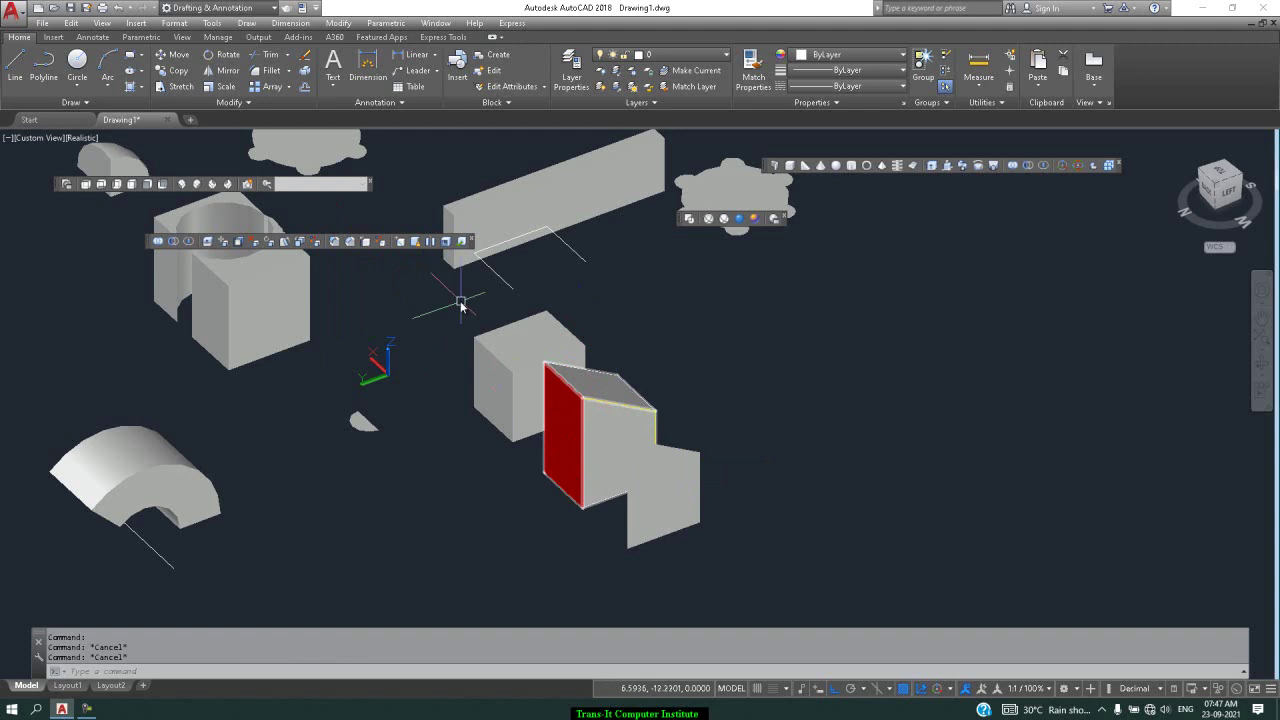
pyautogui.scroll(3, 613, 472)
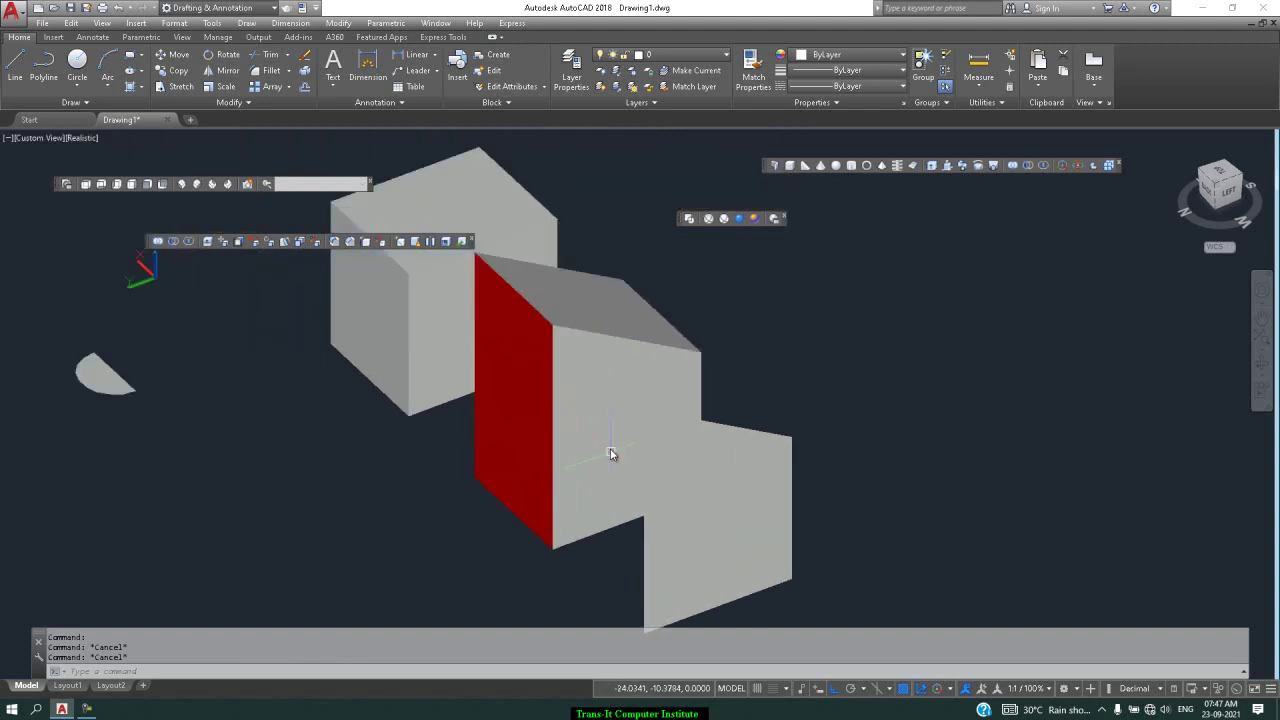
pyautogui.moveTo(609, 428)
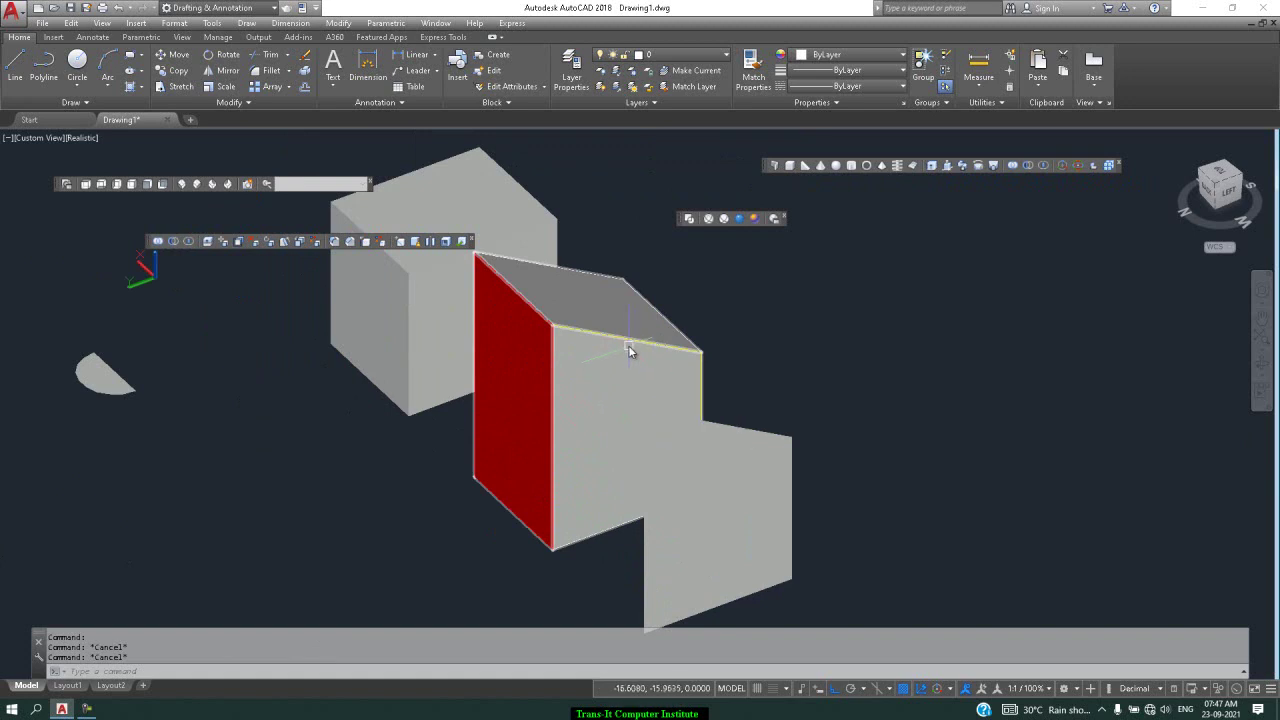
pyautogui.scroll(3, 654, 380)
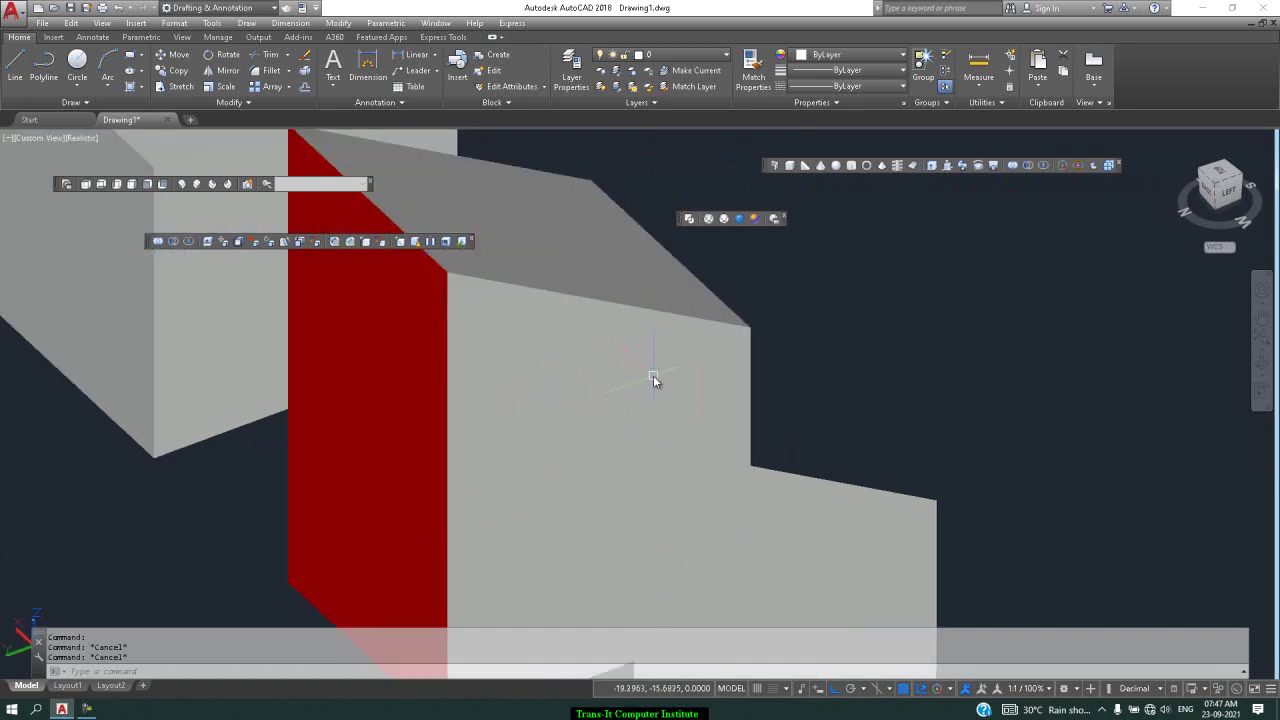
pyautogui.click(688, 218)
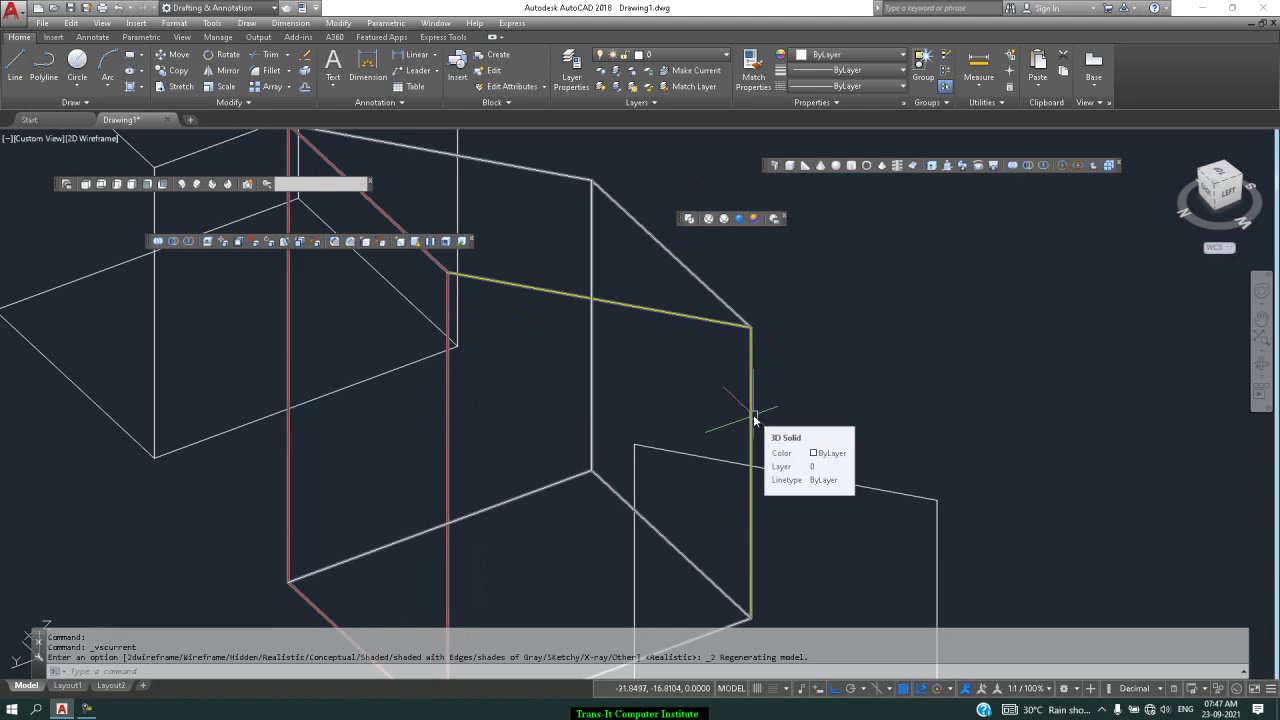
# Switch the viewport to the Realistic visual style and draw a small rectangle on the tapered box's sloping top face.
pyautogui.click(741, 219)
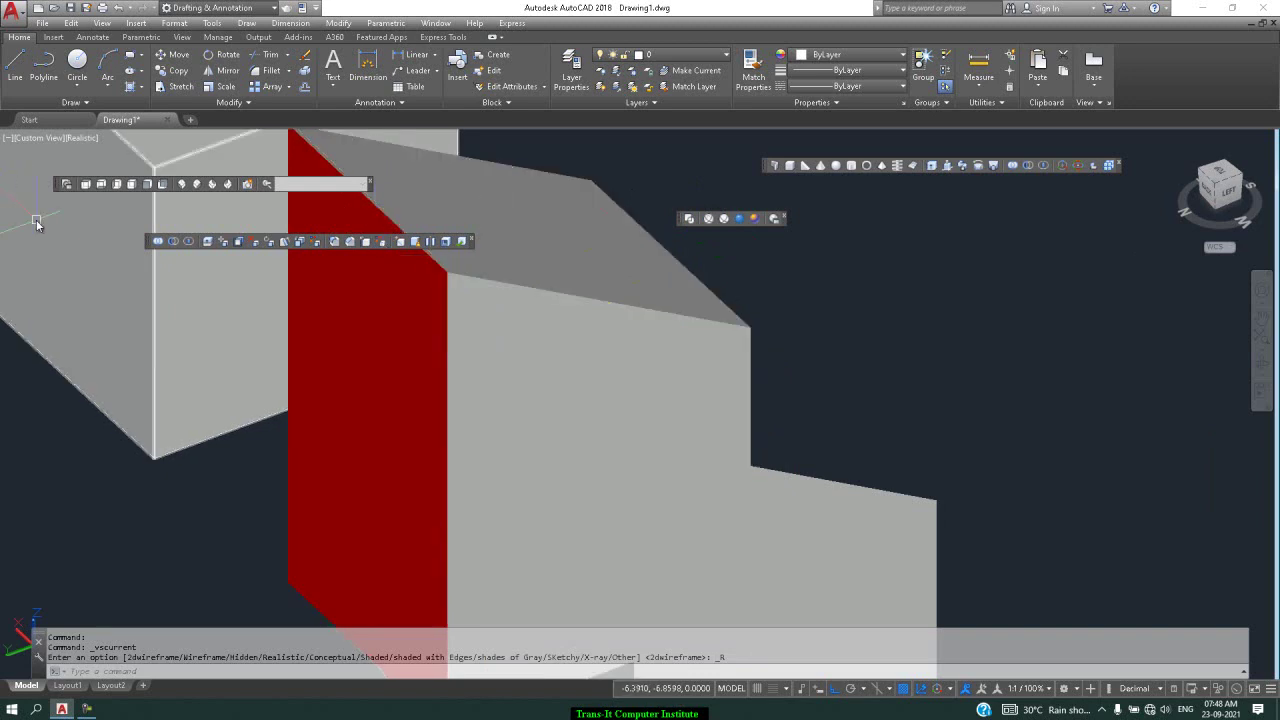
pyautogui.click(130, 55)
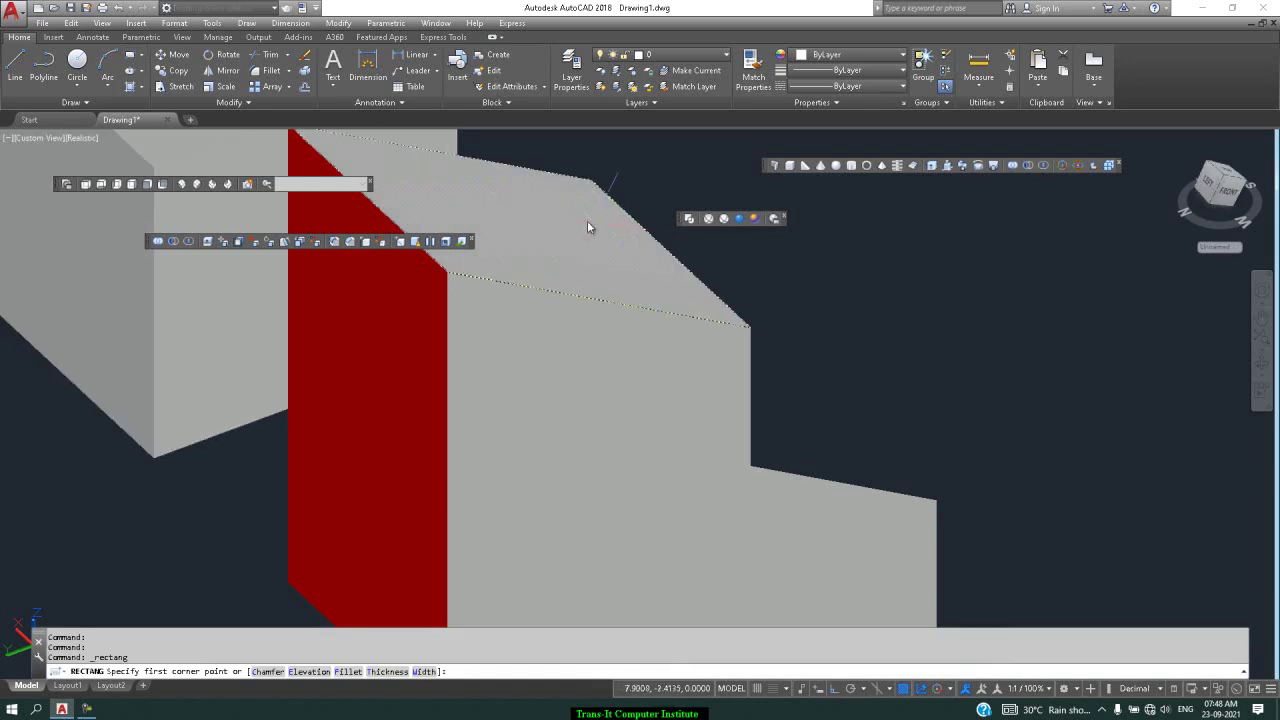
pyautogui.click(465, 191)
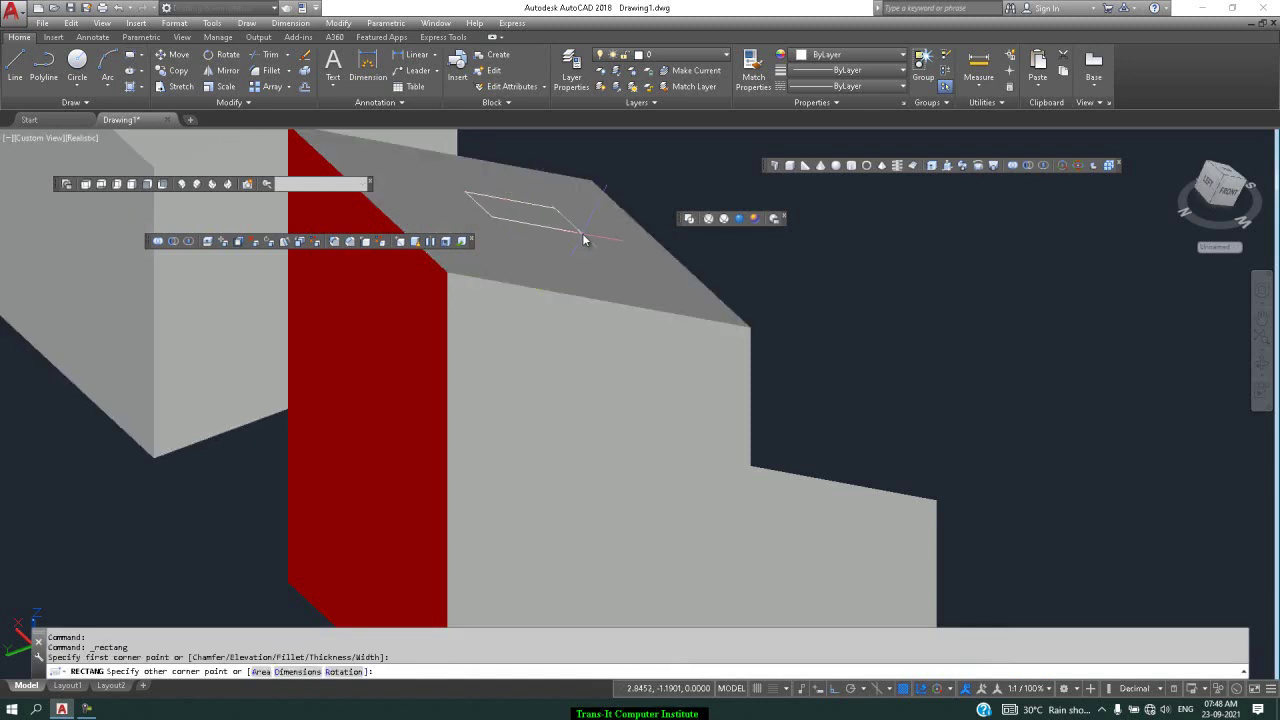
pyautogui.click(607, 250)
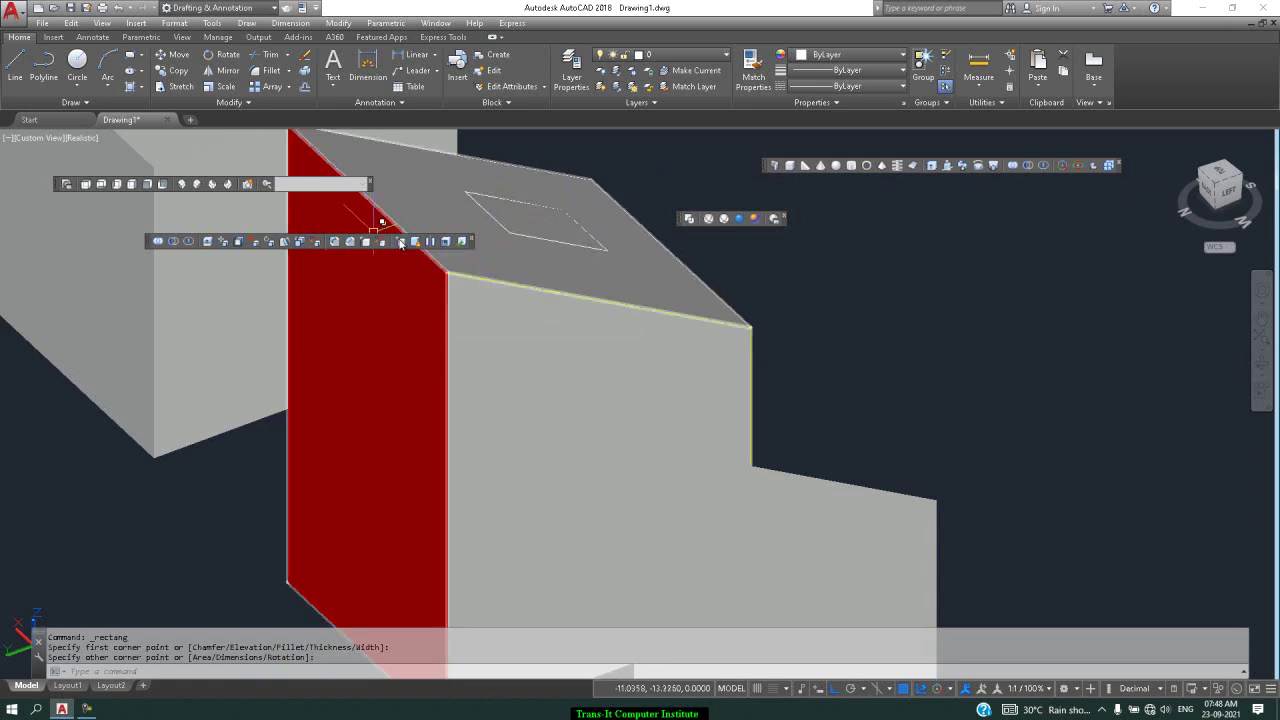
# Imprint the rectangle onto the tapered box's sloping top face, deleting the source polyline.
pyautogui.click(416, 242)
pyautogui.click(660, 280)
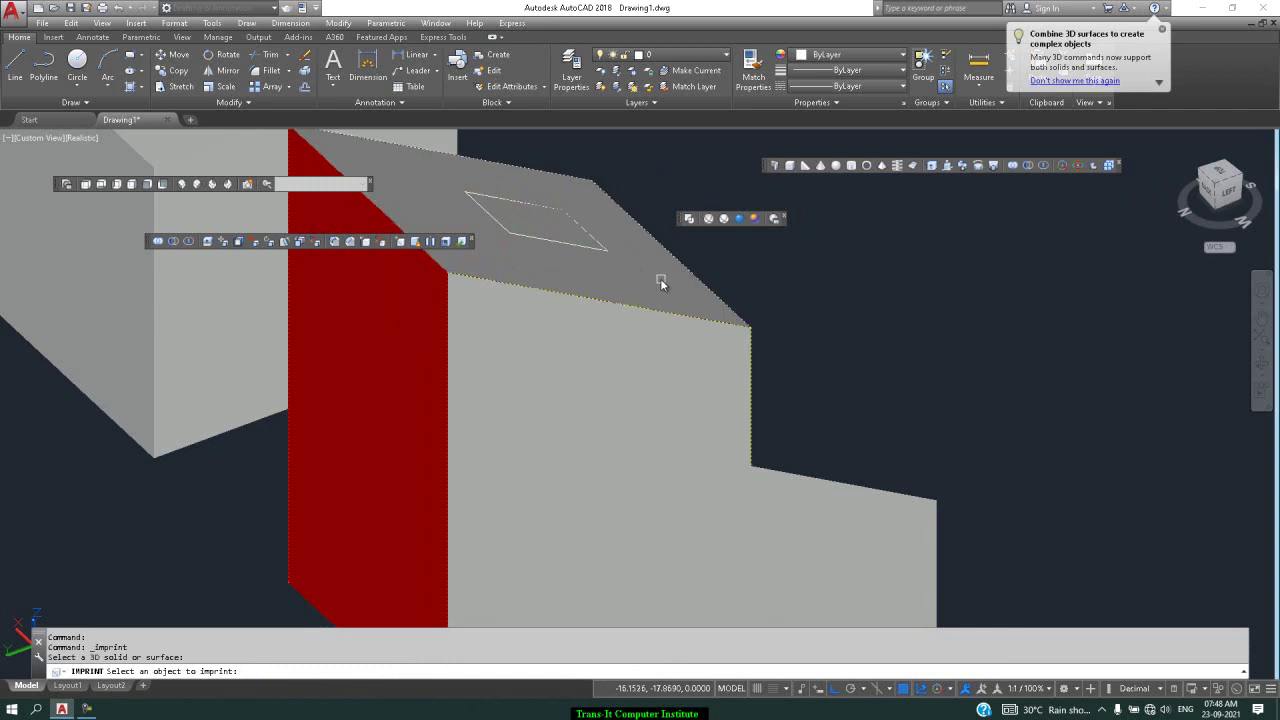
pyautogui.click(588, 248)
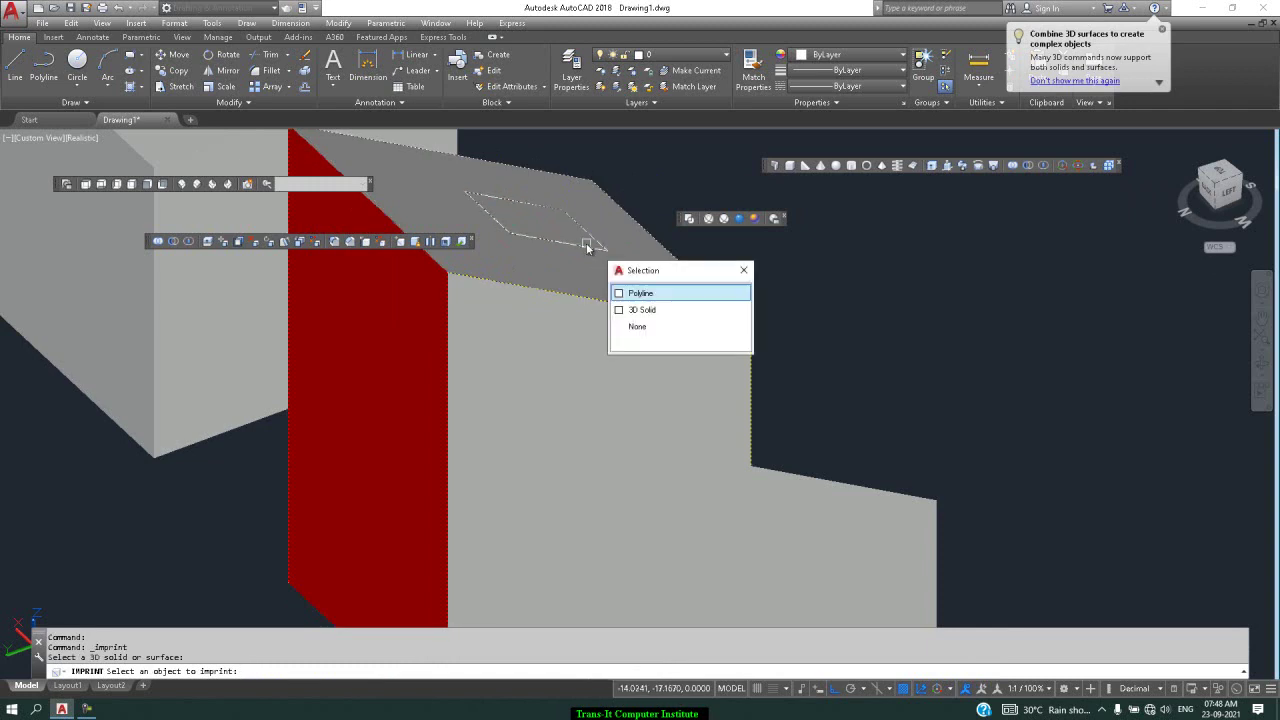
pyautogui.click(648, 294)
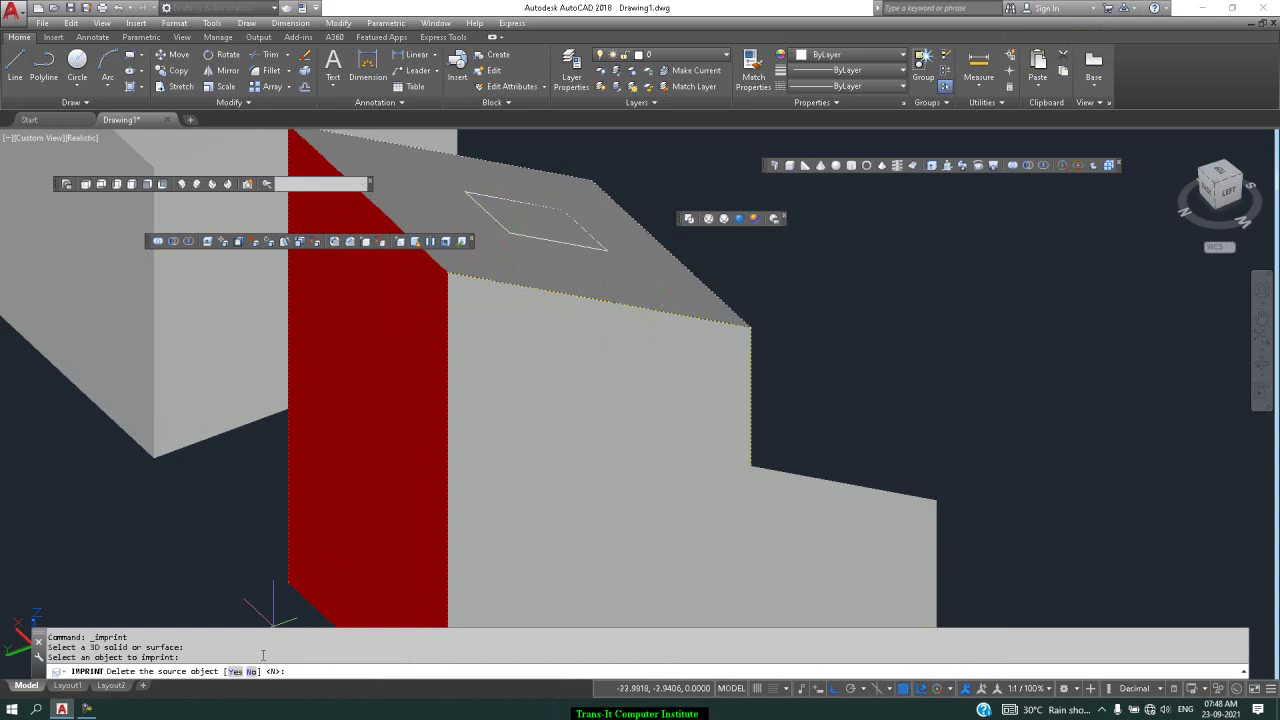
pyautogui.click(236, 671)
pyautogui.press('Return')
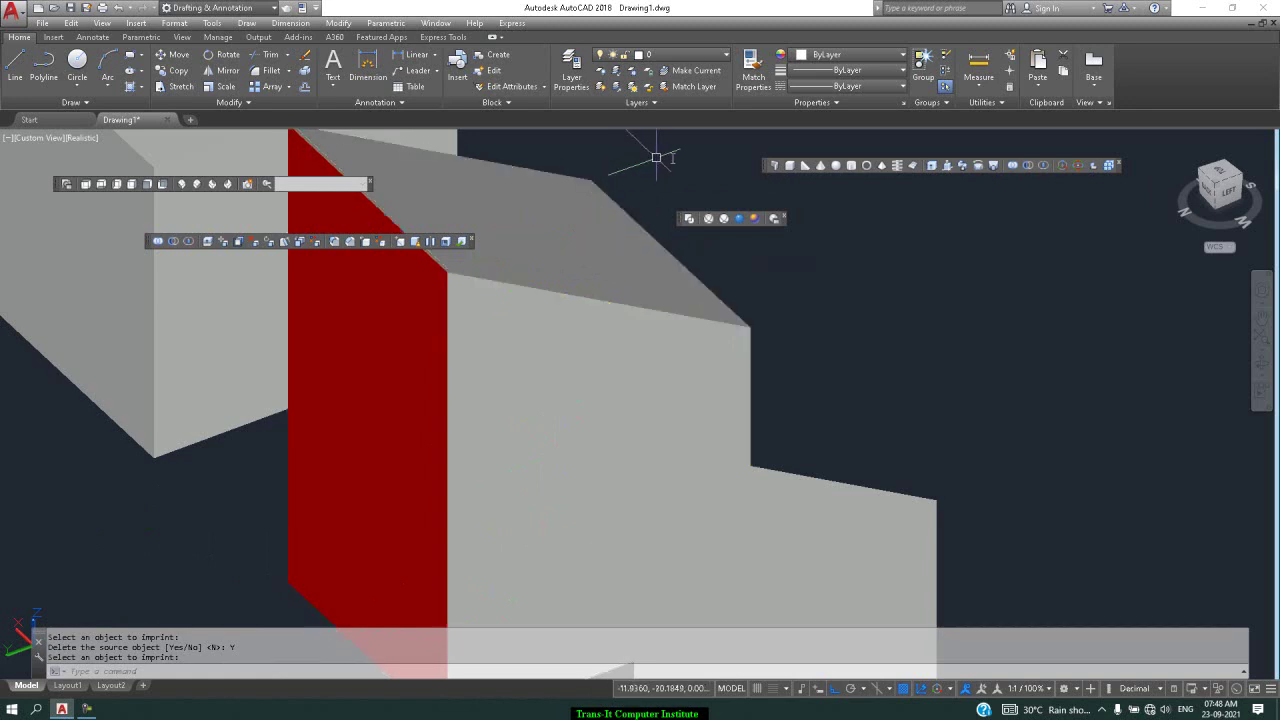
# Pull the imprinted rectangular area outward from the sloping top face into a small raised block with Presspull.
pyautogui.click(948, 168)
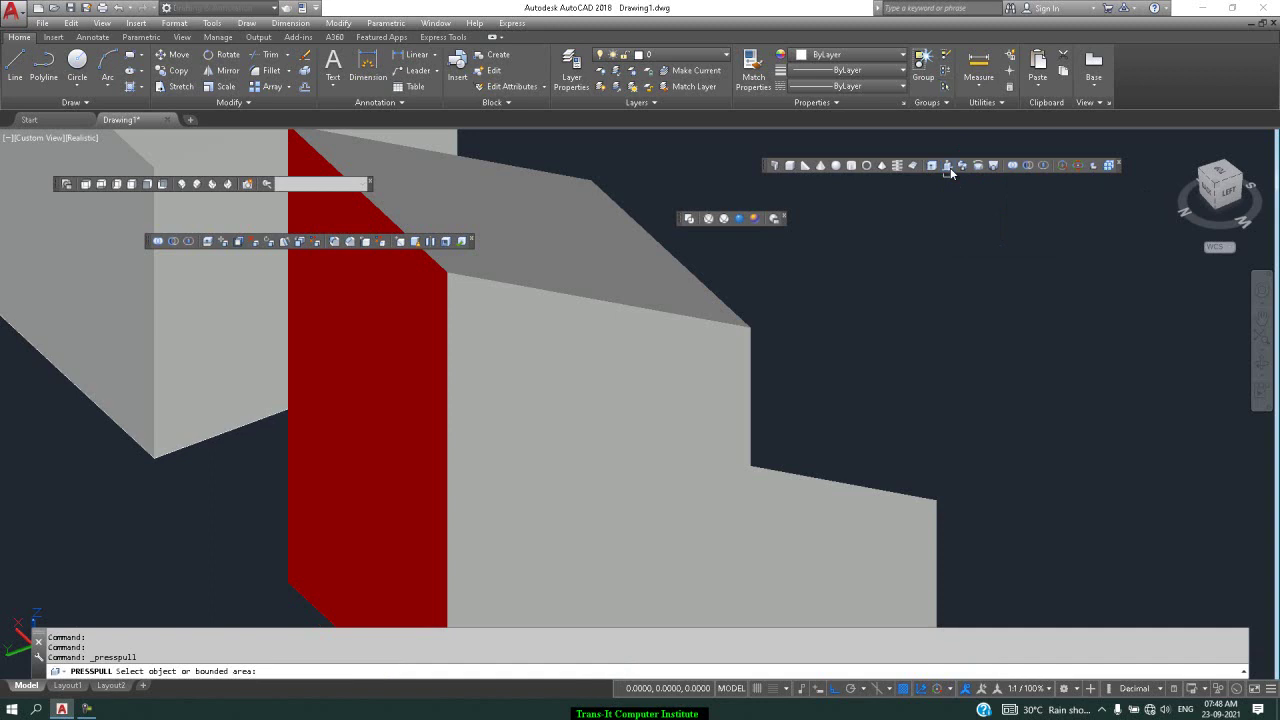
pyautogui.click(557, 222)
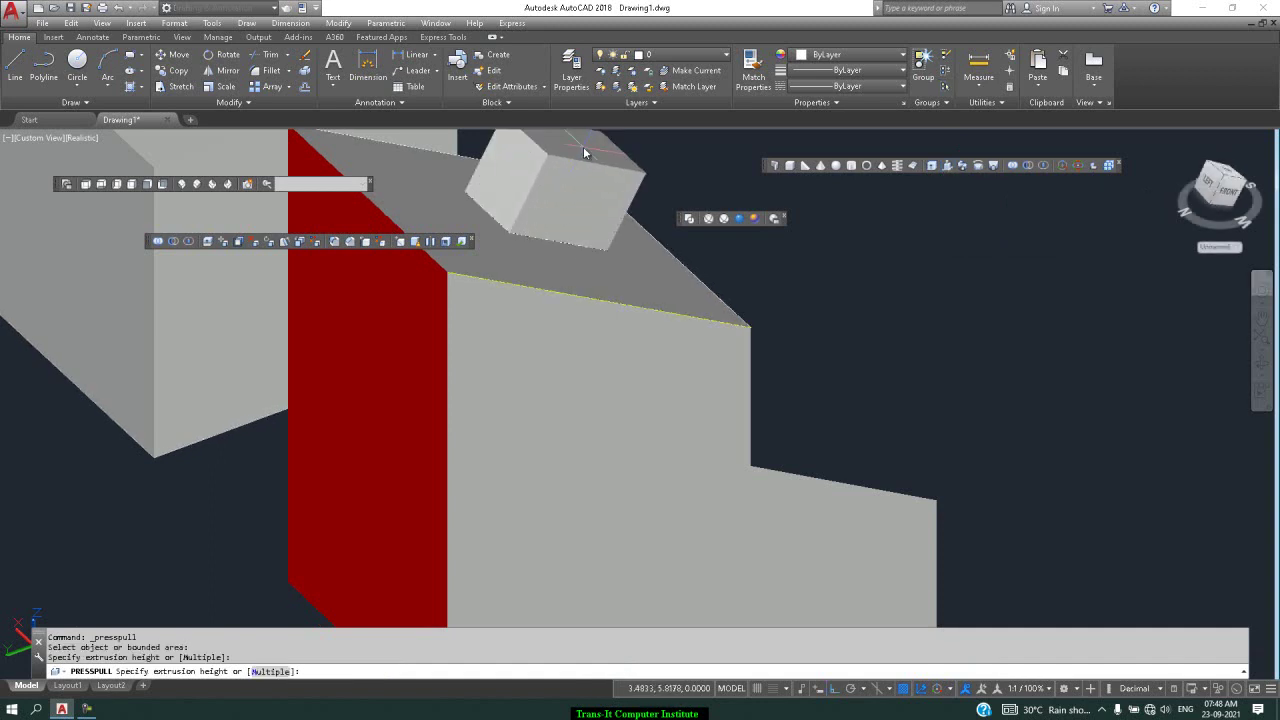
pyautogui.click(585, 152)
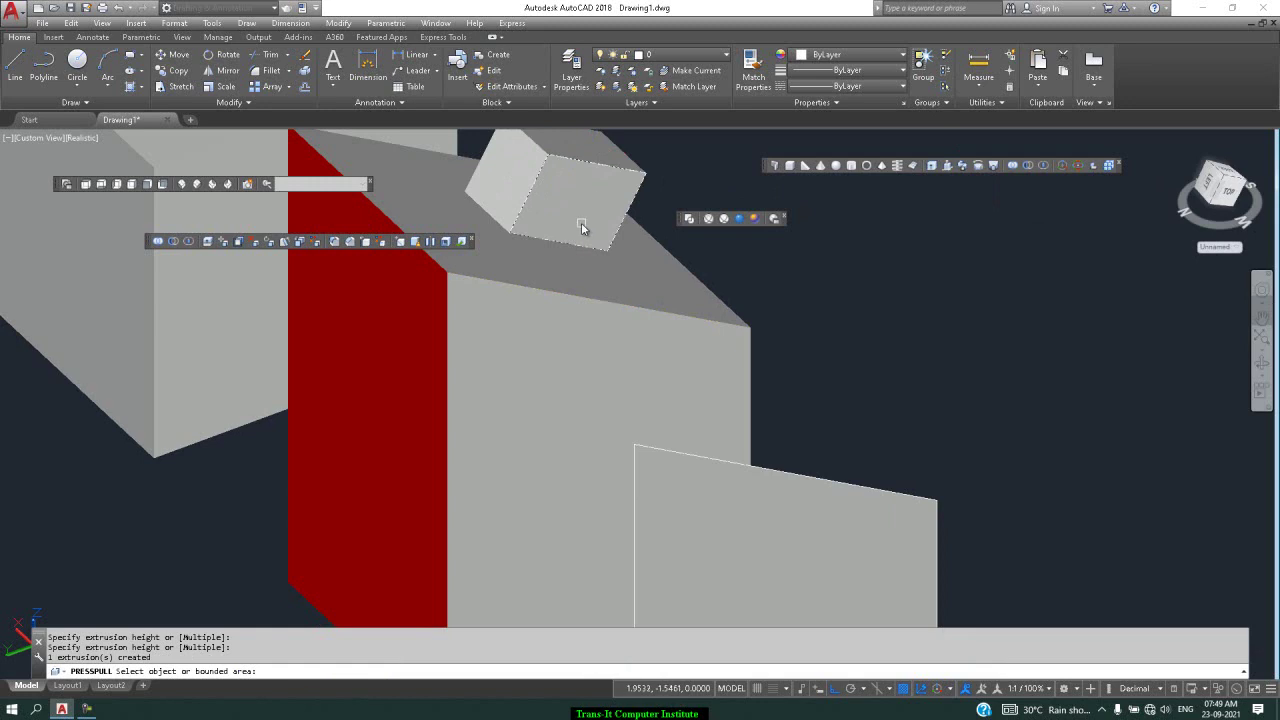
pyautogui.scroll(-2, 585, 226)
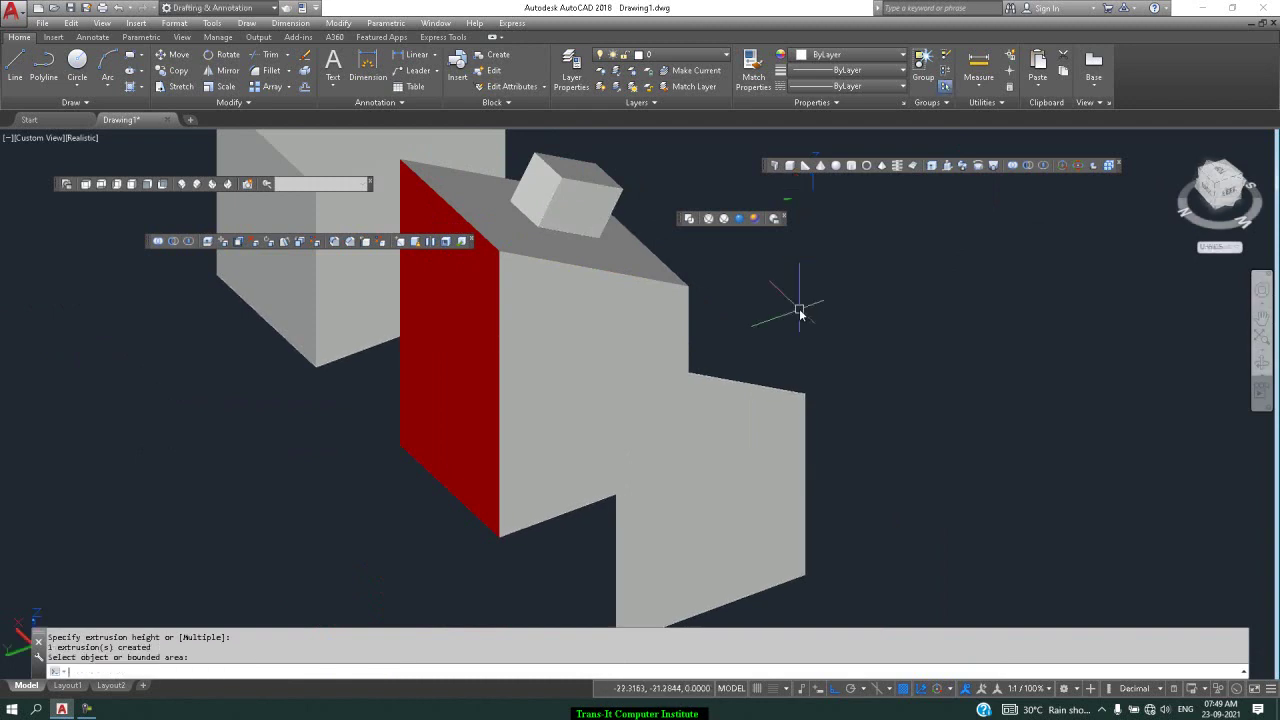
pyautogui.press('Return')
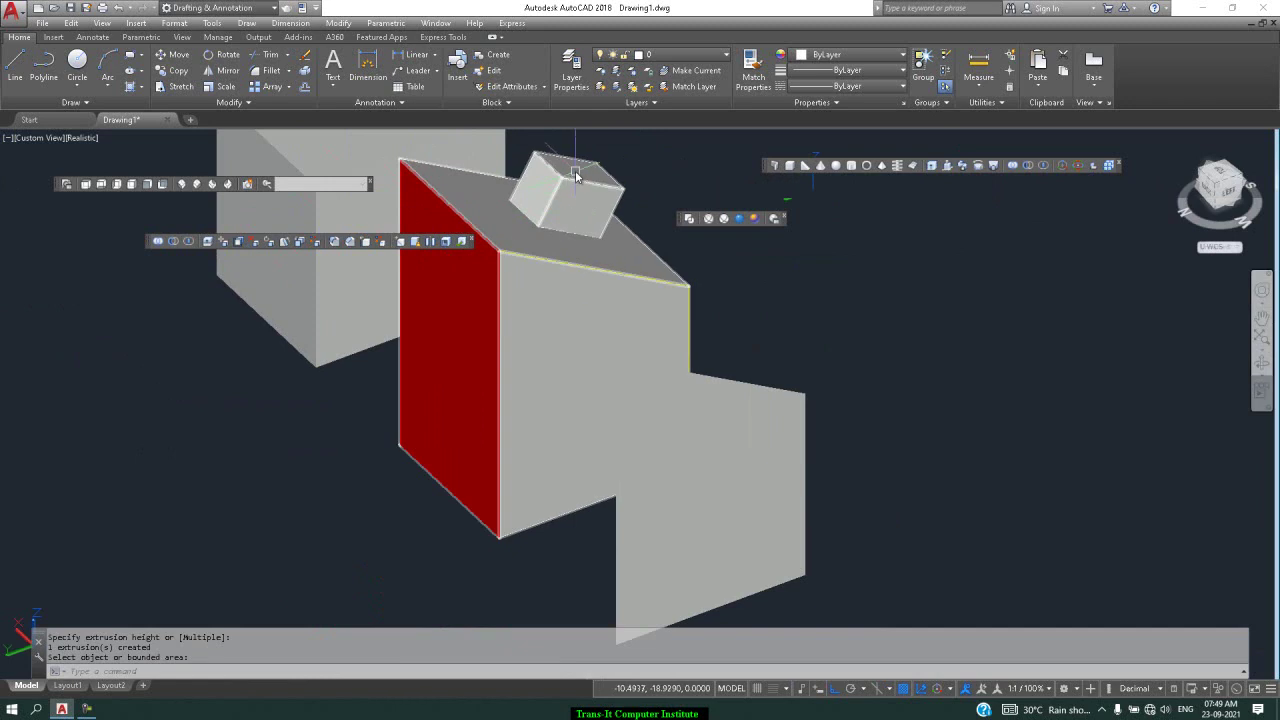
# Push the raised block's top face down into the tapered box with Presspull to form a rectangular pocket.
pyautogui.click(948, 166)
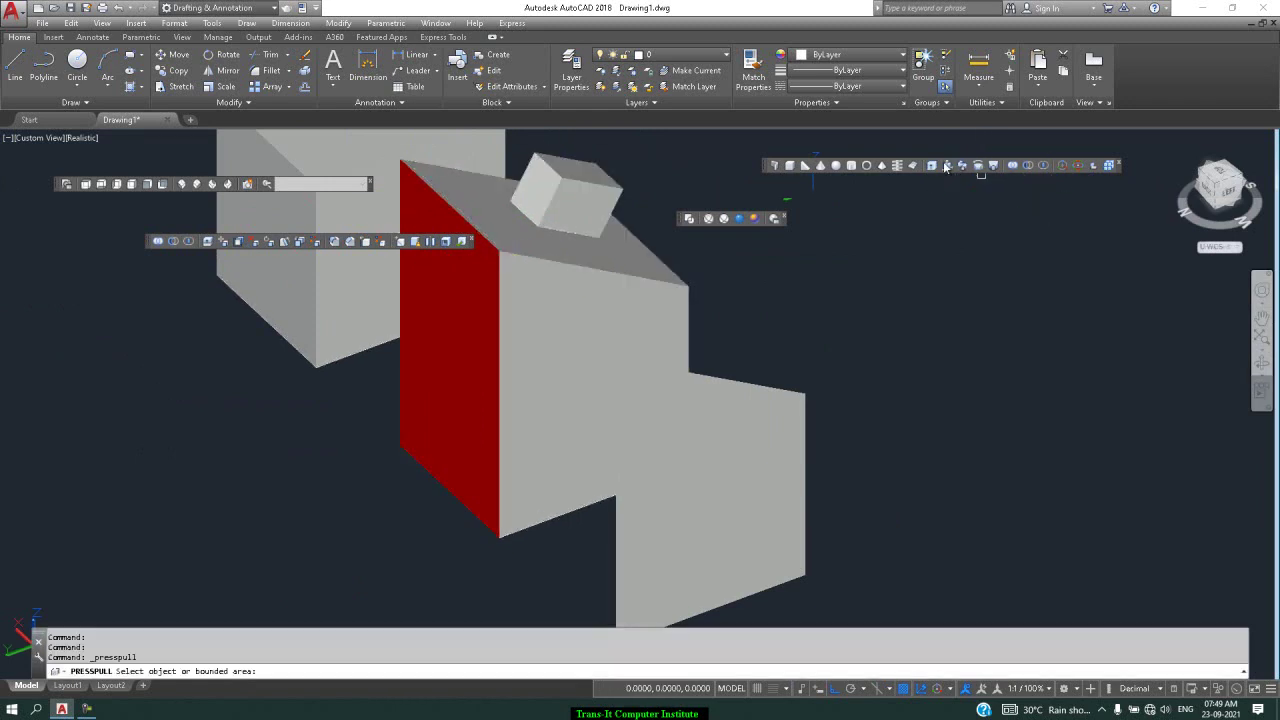
pyautogui.click(591, 173)
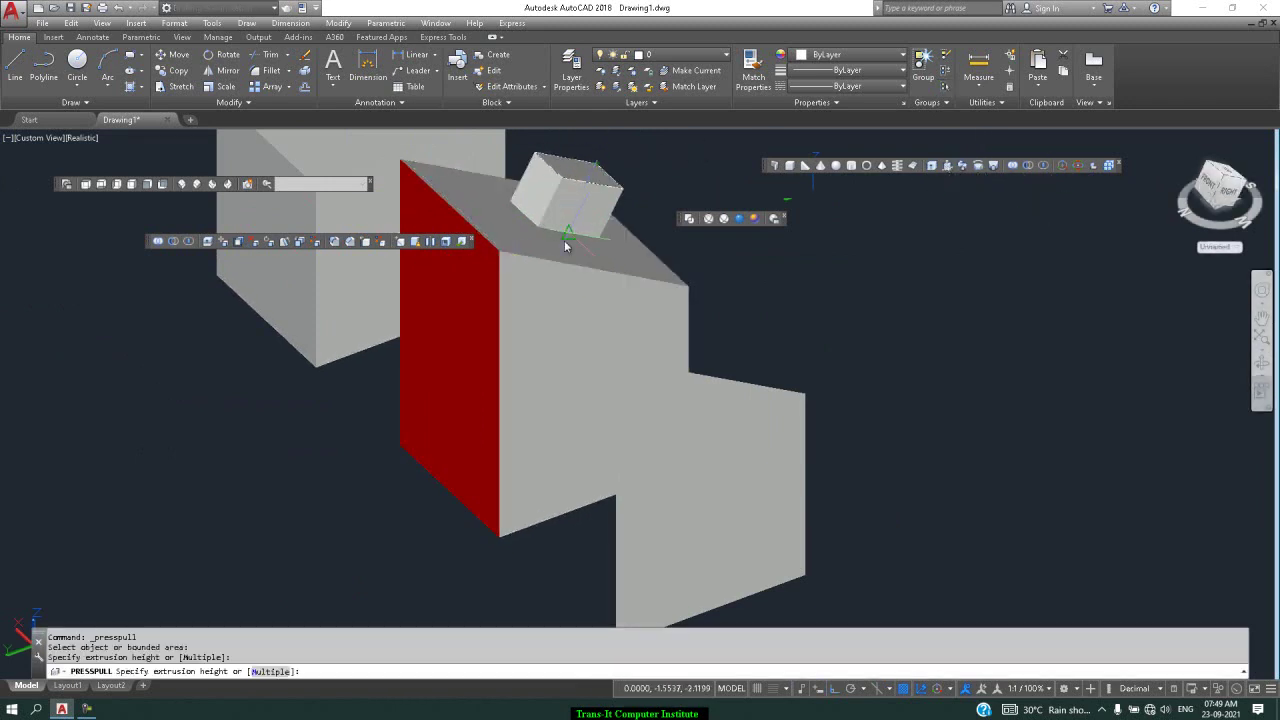
pyautogui.click(541, 291)
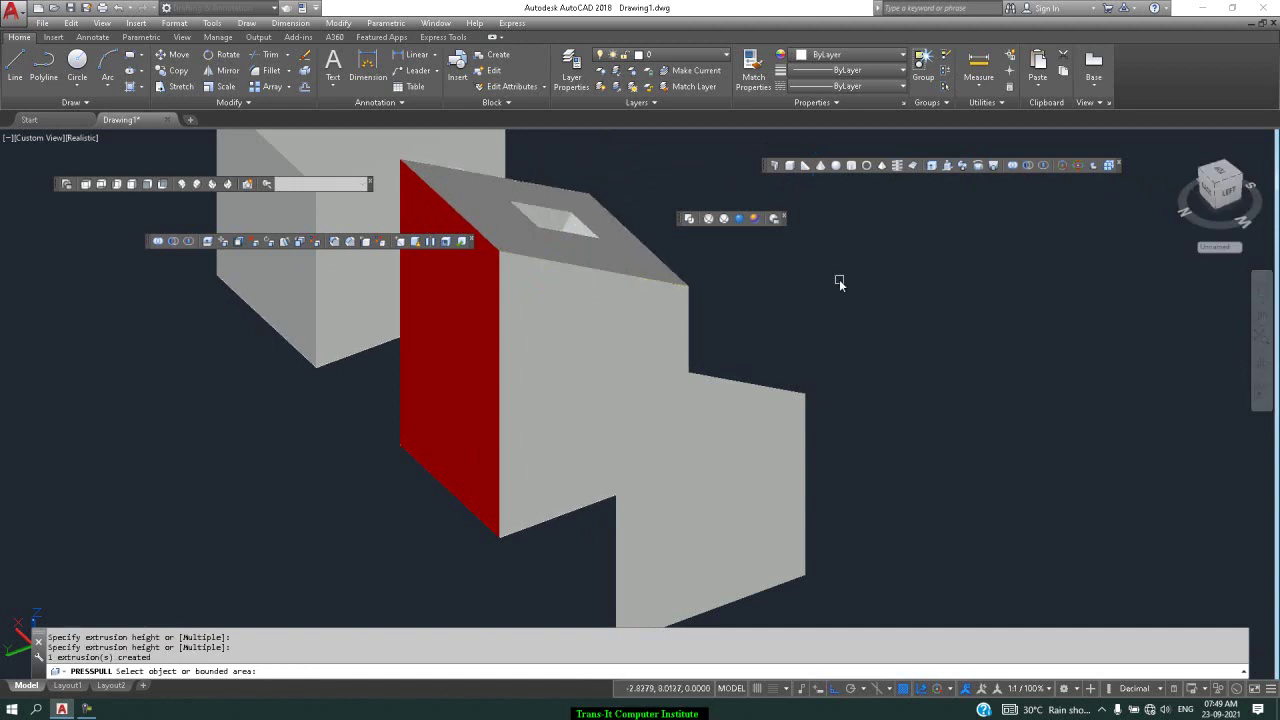
pyautogui.press('Return')
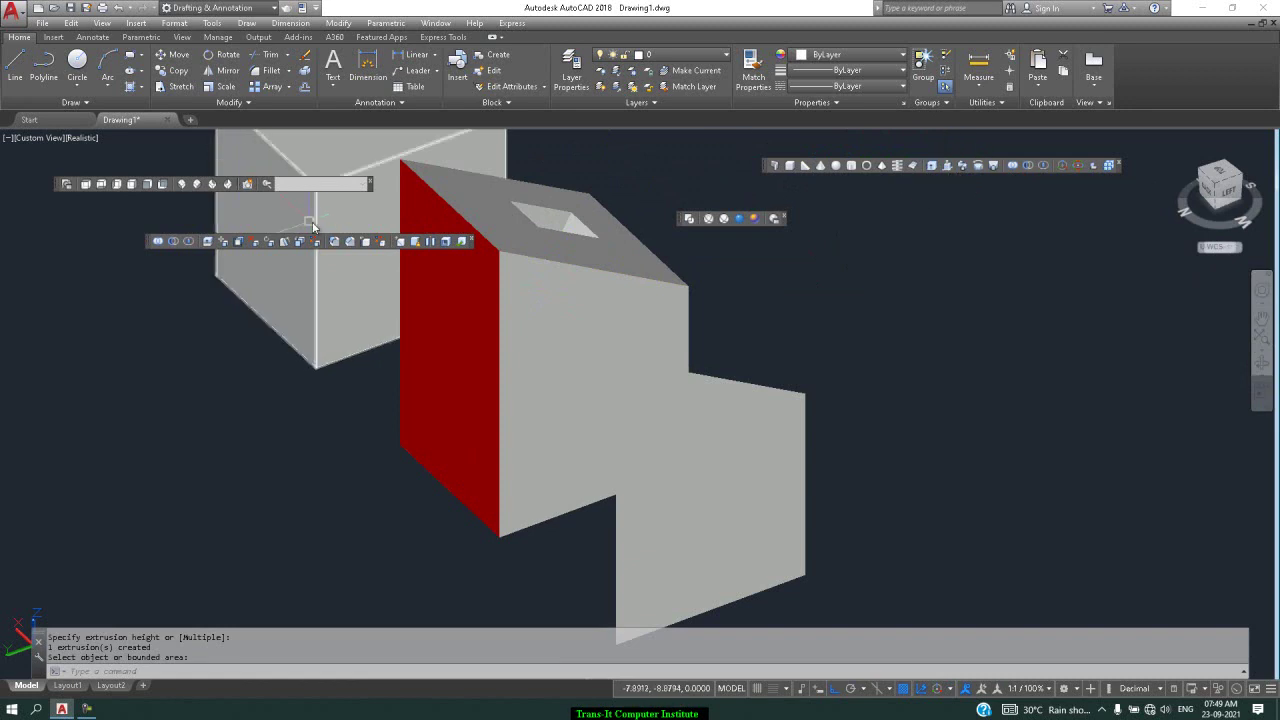
# Clean the solid body of the box with the cylindrical cutout and exit solids editing.
pyautogui.click(420, 245)
pyautogui.scroll(-8, 388, 277)
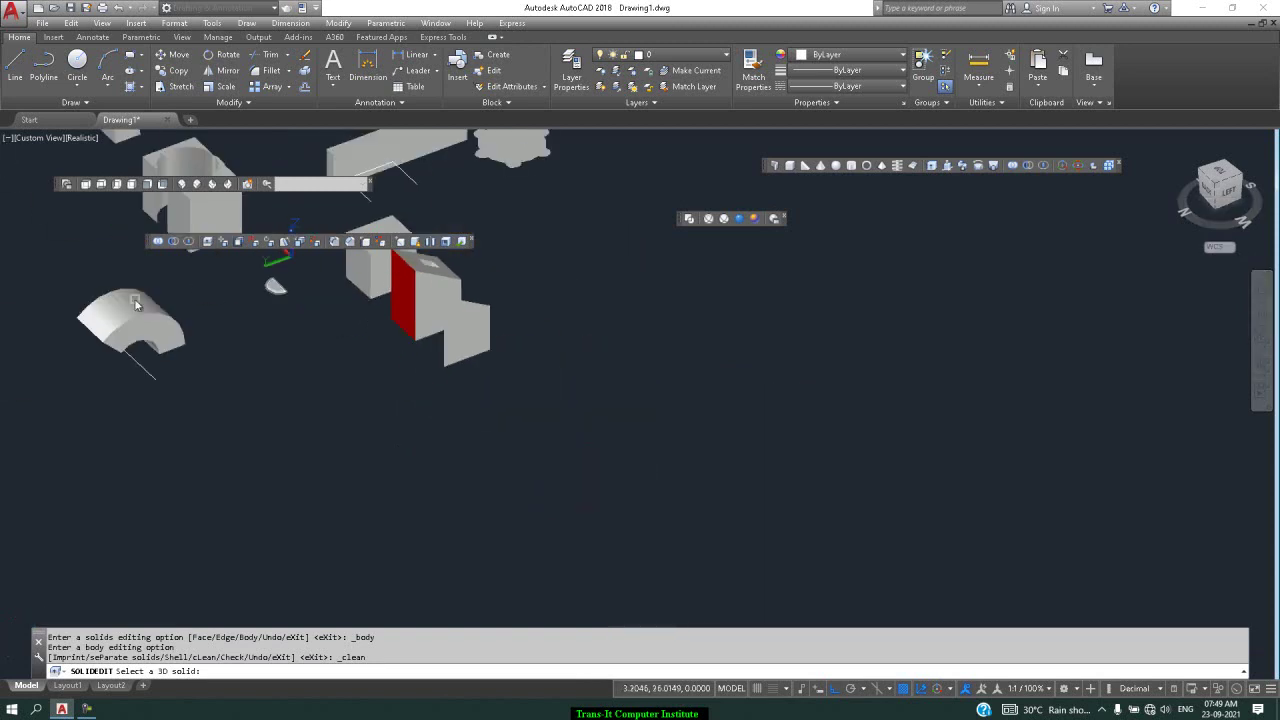
pyautogui.scroll(5, 184, 150)
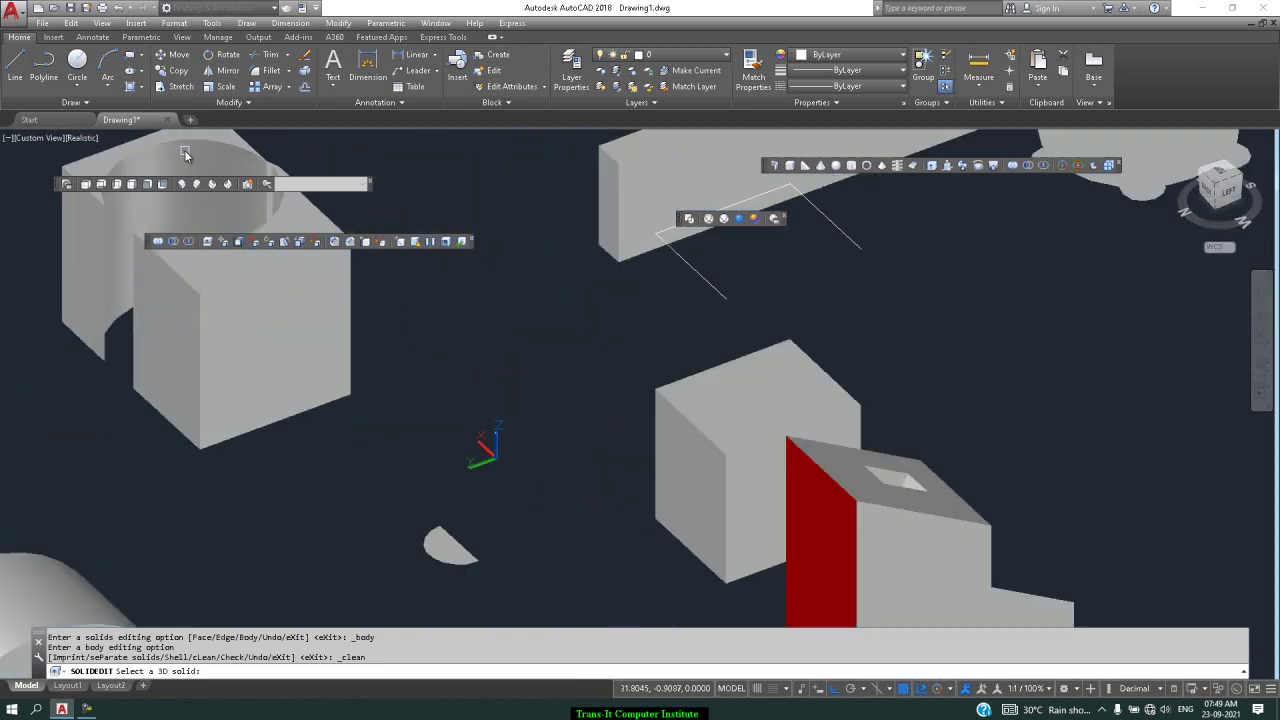
pyautogui.click(236, 290)
pyautogui.press('Return')
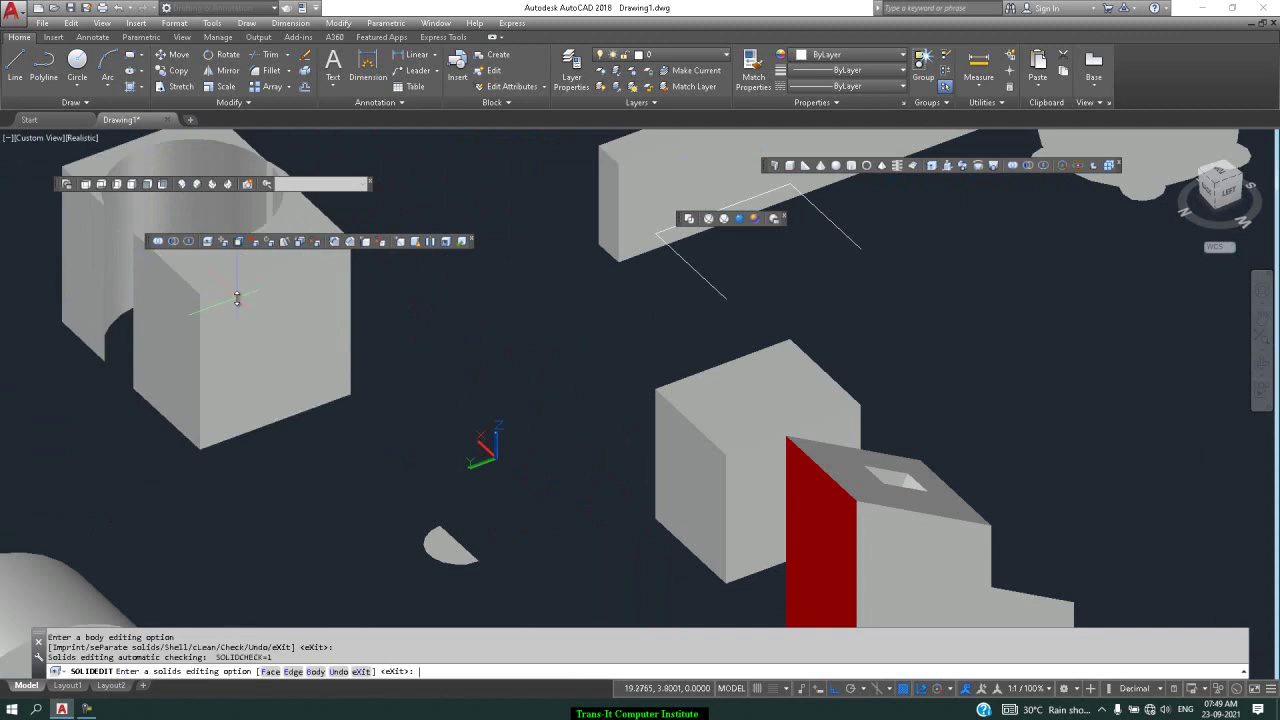
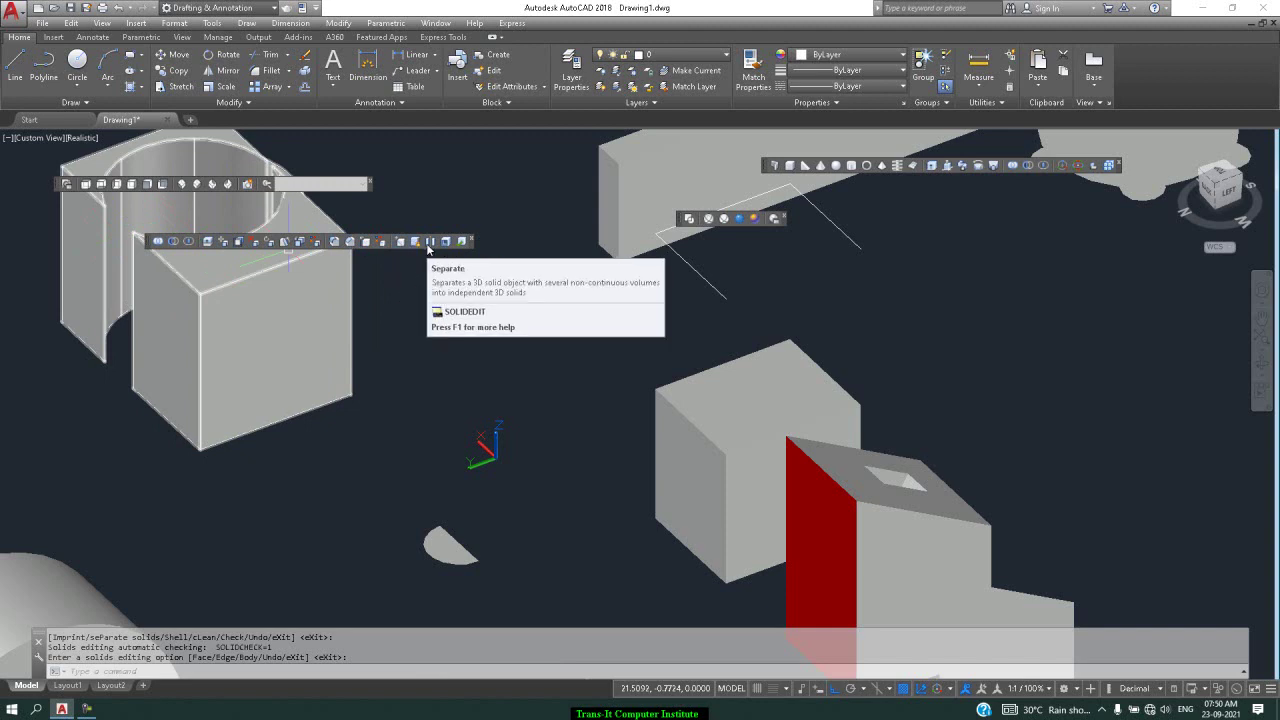
# Create a long, thin box that crosses the middle of the wall-like solid at right angles and rises above it.
pyautogui.scroll(-2, 643, 275)
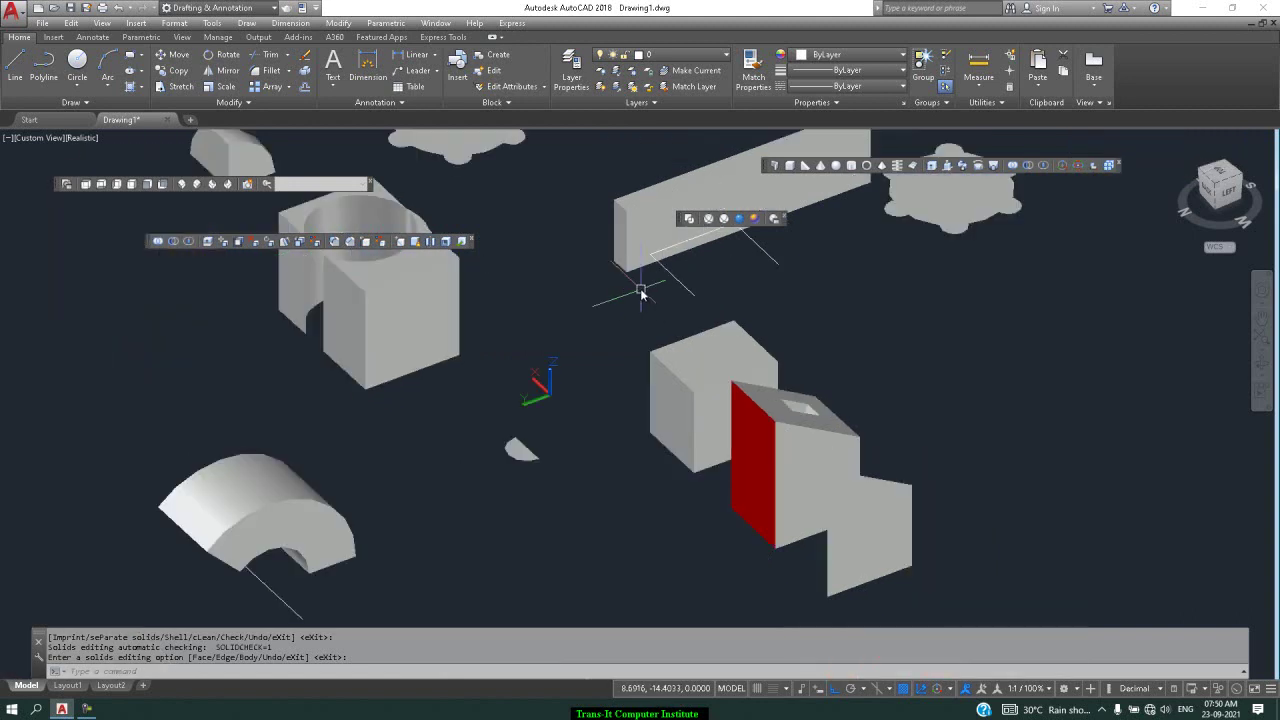
pyautogui.scroll(-6, 745, 136)
pyautogui.scroll(6, 745, 136)
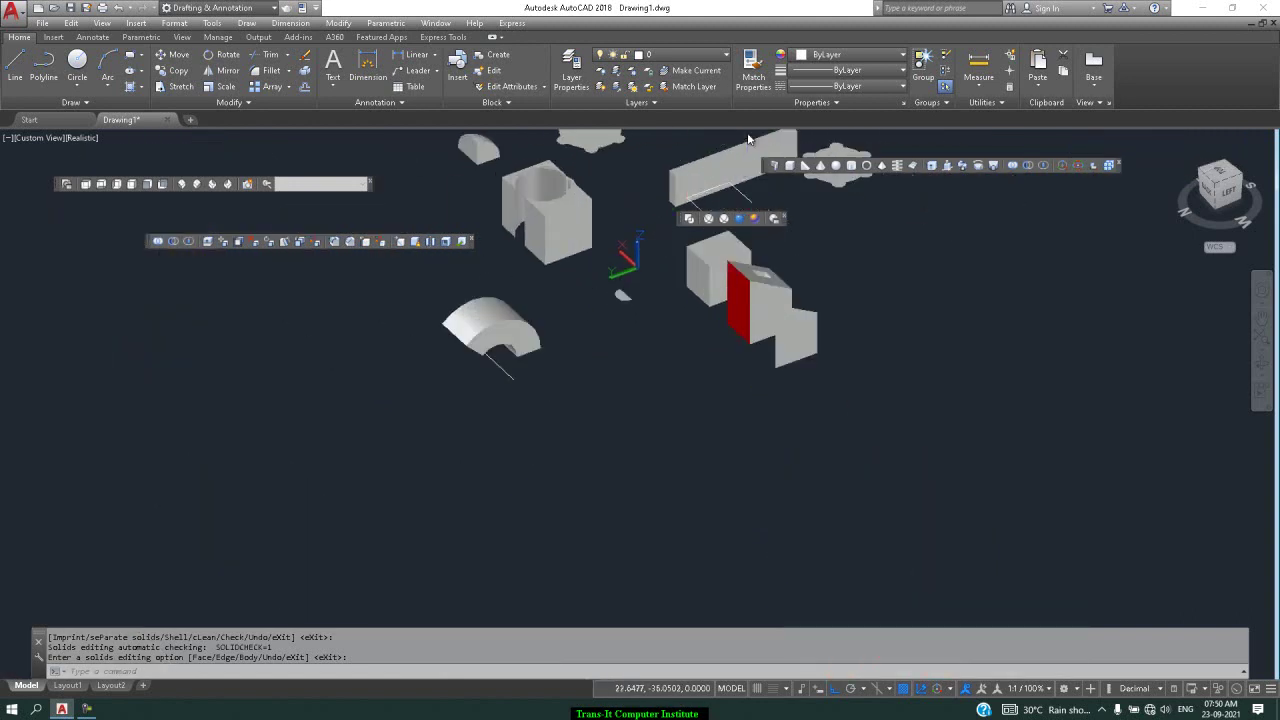
pyautogui.scroll(1, 744, 132)
pyautogui.scroll(-5, 740, 133)
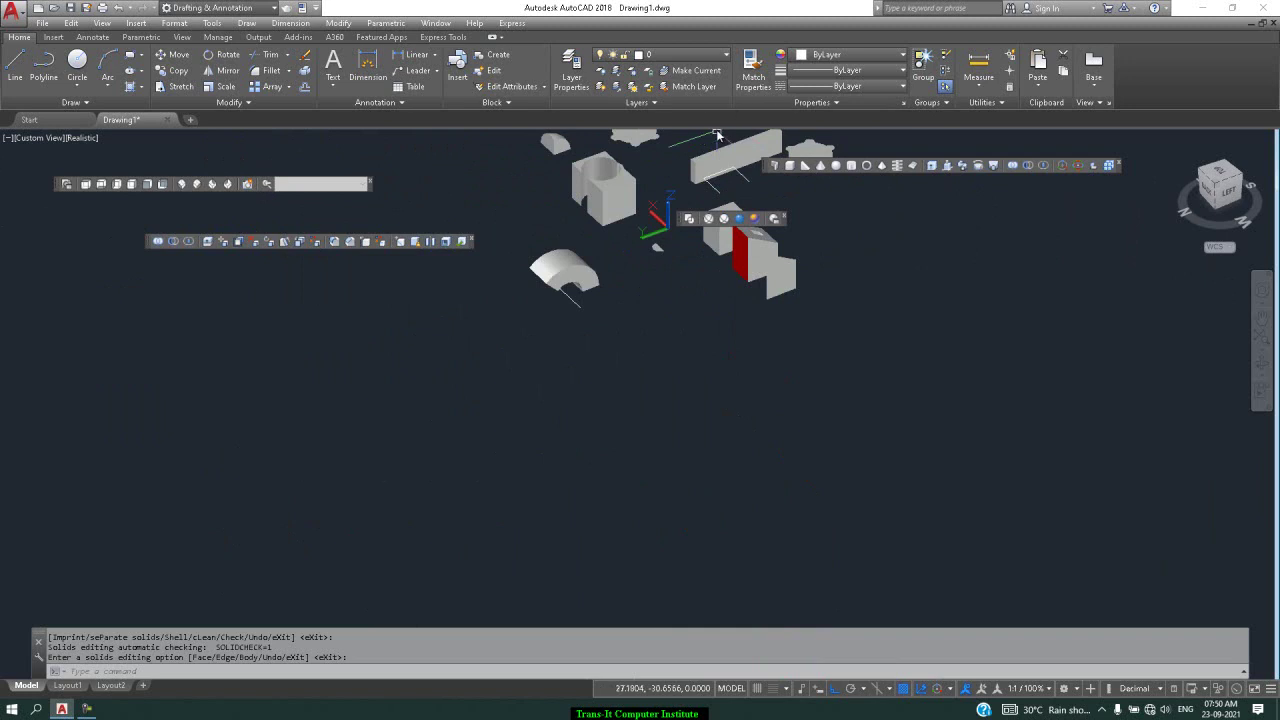
pyautogui.scroll(6, 717, 135)
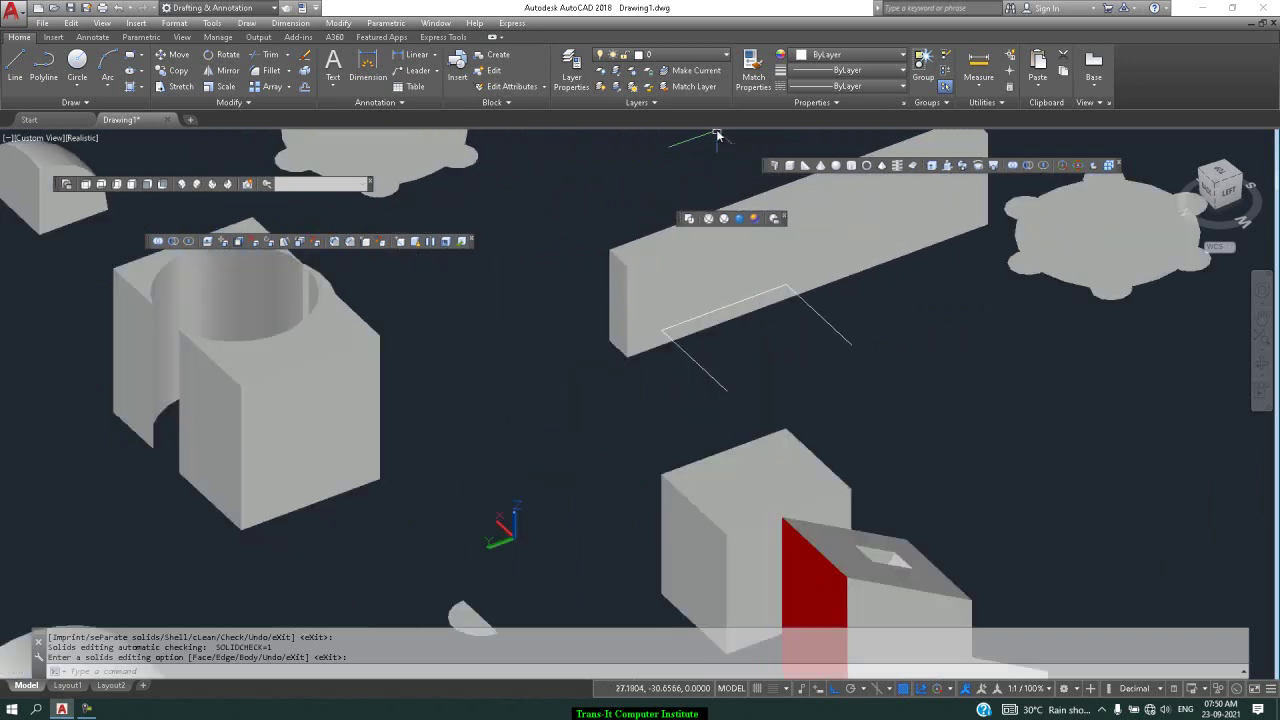
pyautogui.click(789, 168)
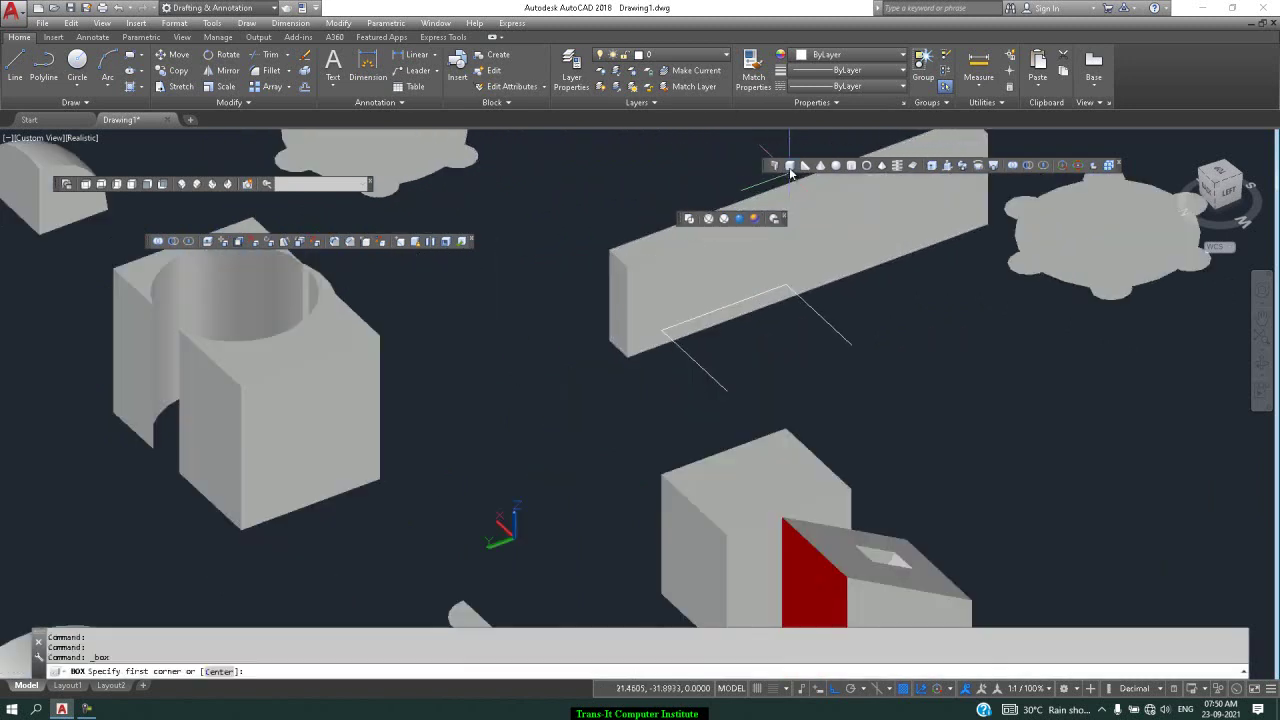
pyautogui.click(735, 172)
pyautogui.click(909, 373)
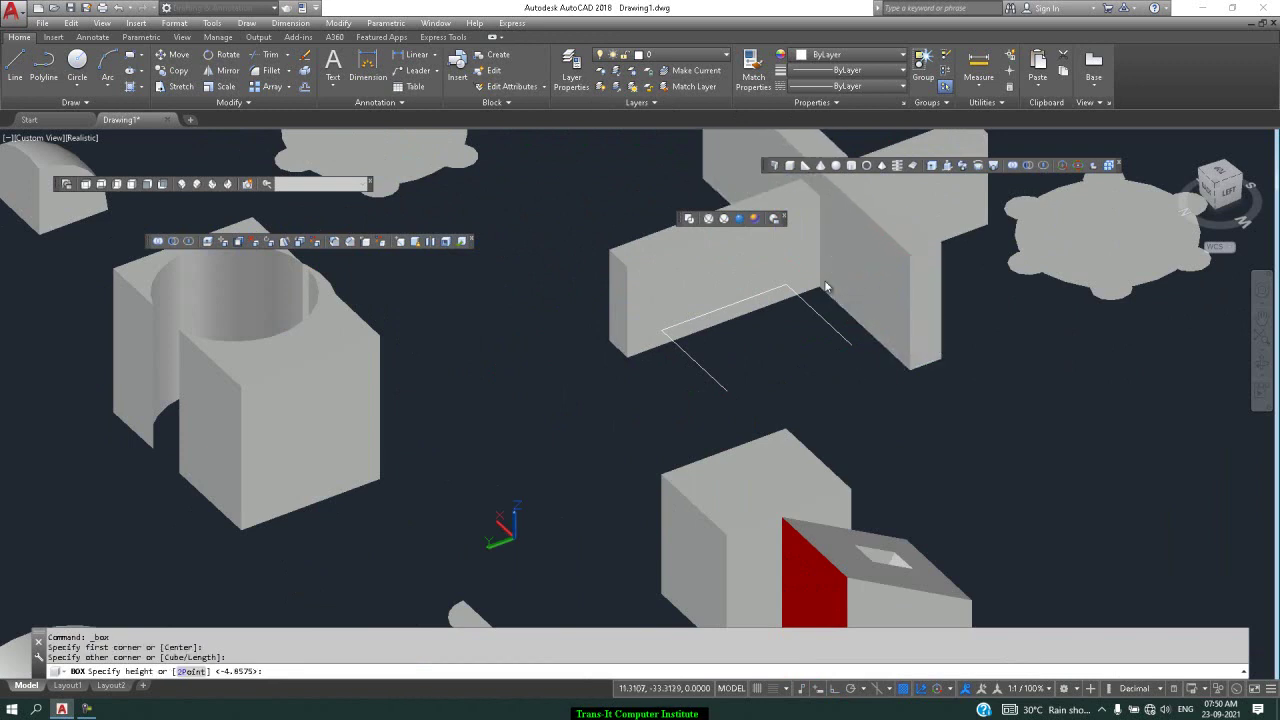
pyautogui.click(835, 251)
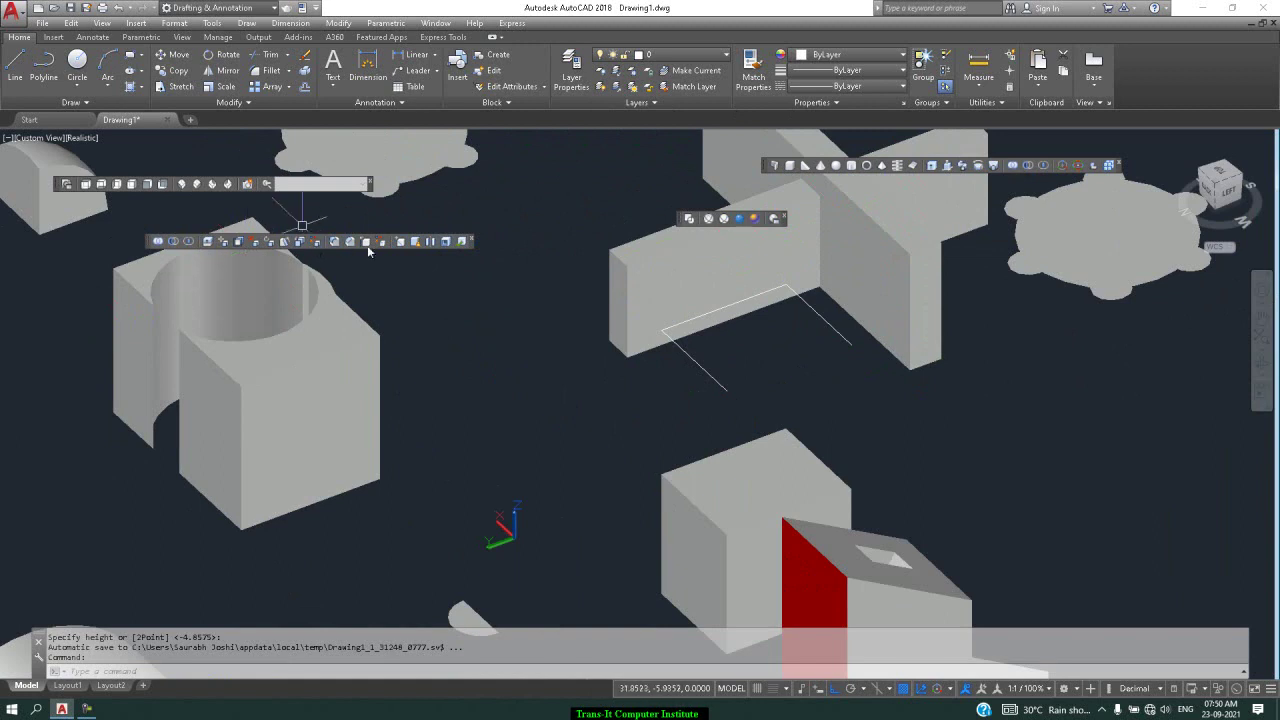
# Subtract the crossing box from the long wall-like solid to split it into two disconnected pieces.
pyautogui.click(173, 242)
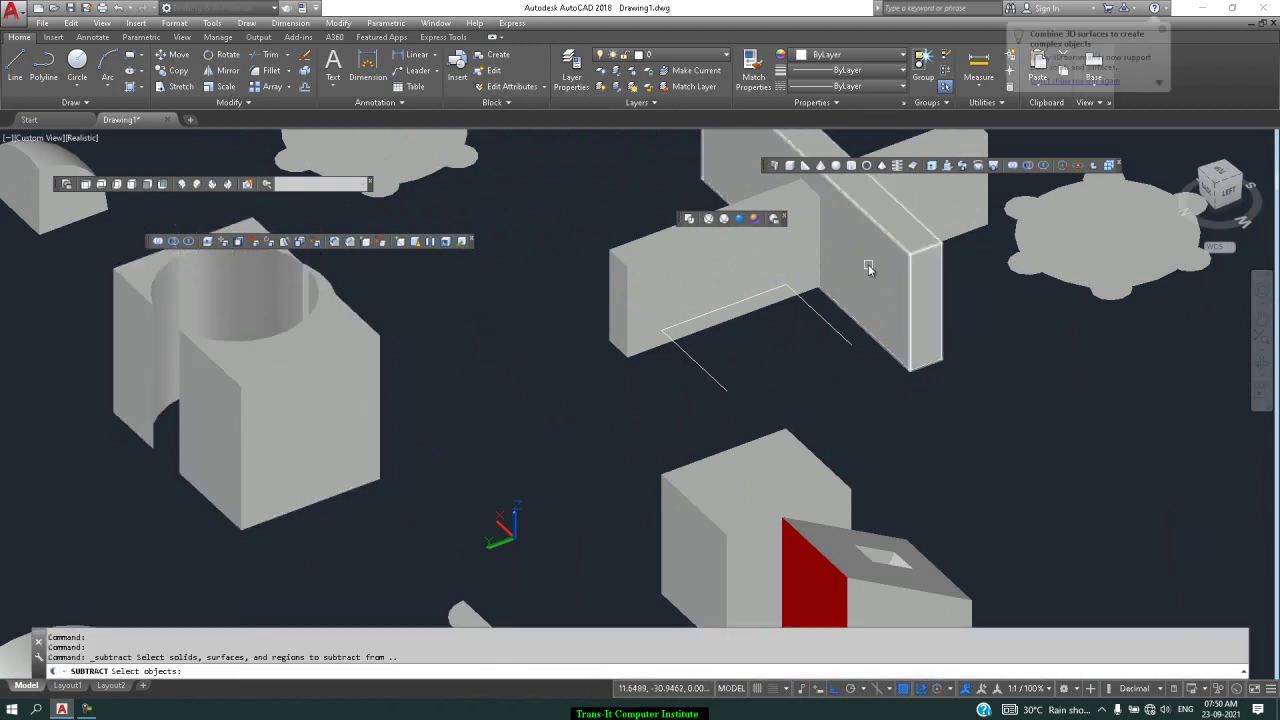
pyautogui.click(683, 291)
pyautogui.press('Return')
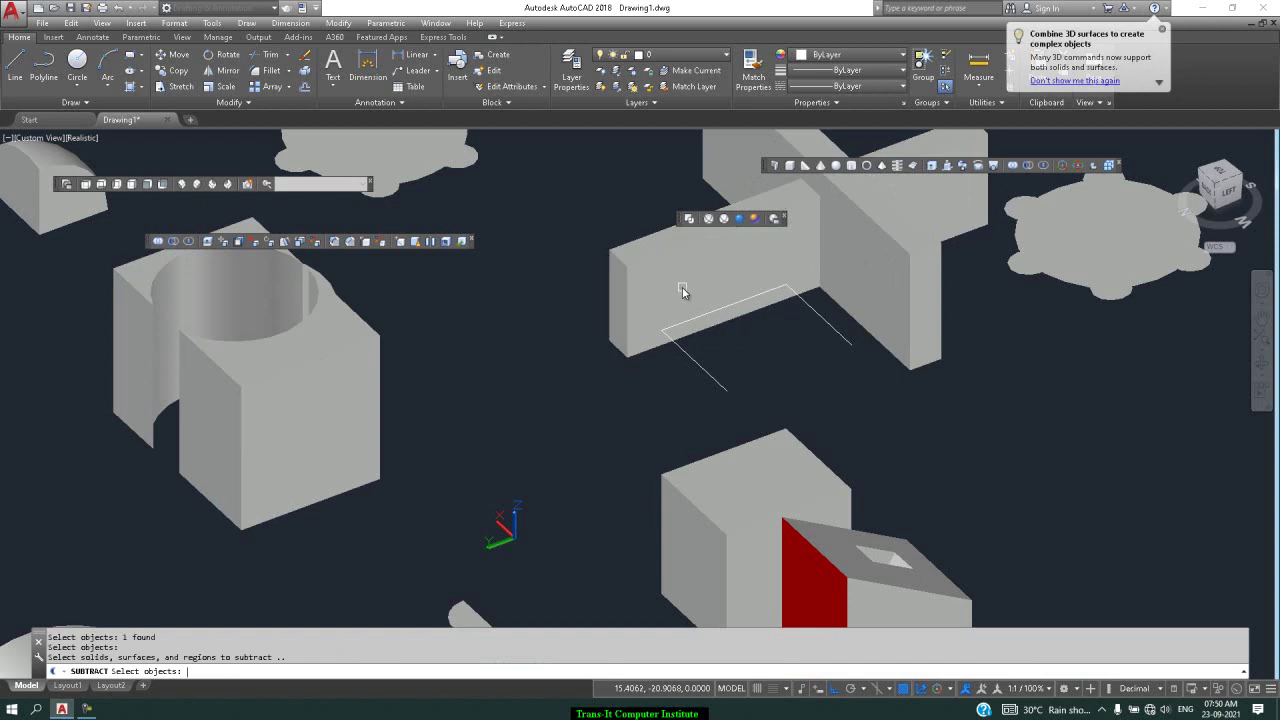
pyautogui.click(925, 277)
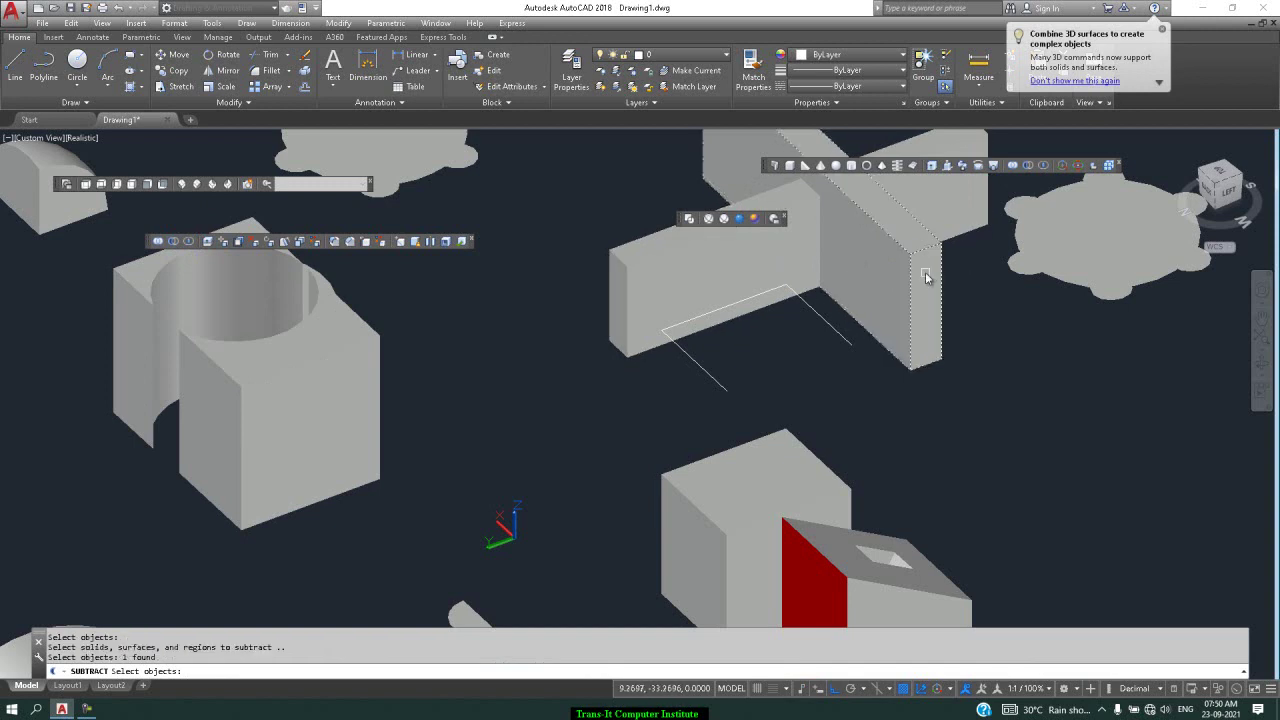
pyautogui.press('Return')
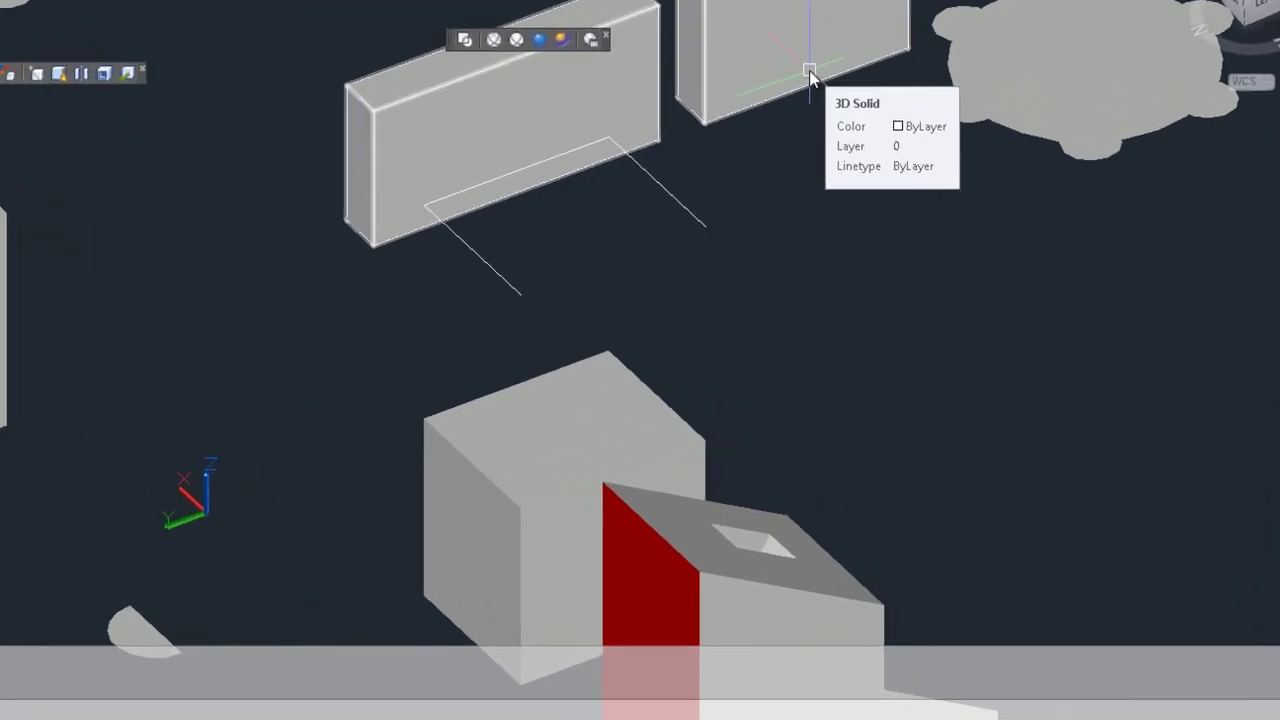
# Move the split wall solid, both pieces together, a short distance along the Y axis and clear the selection.
pyautogui.click(921, 242)
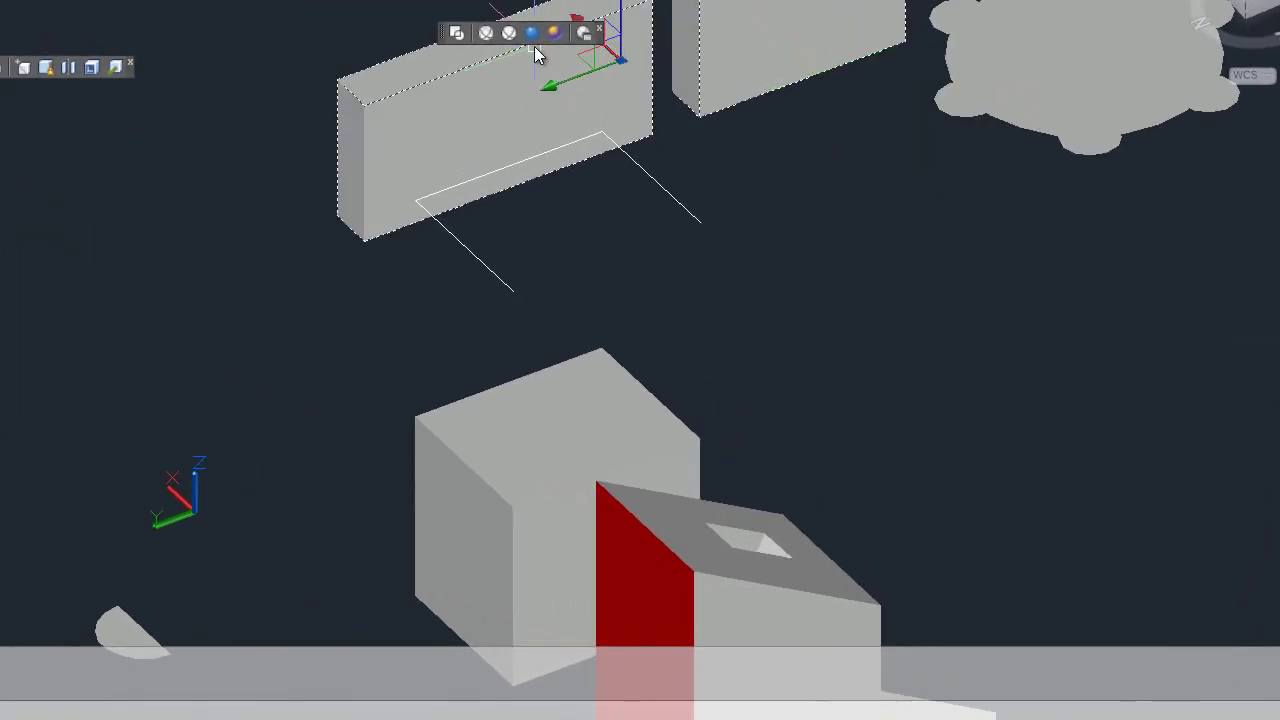
pyautogui.click(561, 89)
pyautogui.click(482, 127)
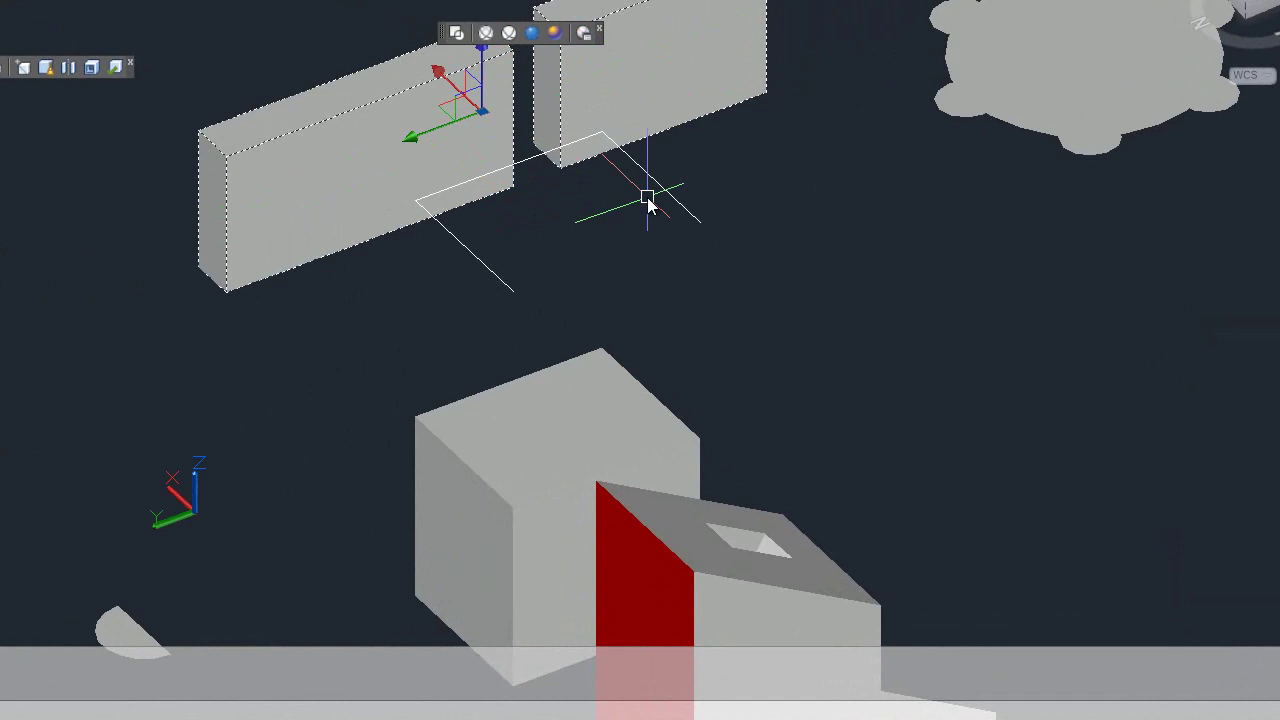
pyautogui.press('Escape')
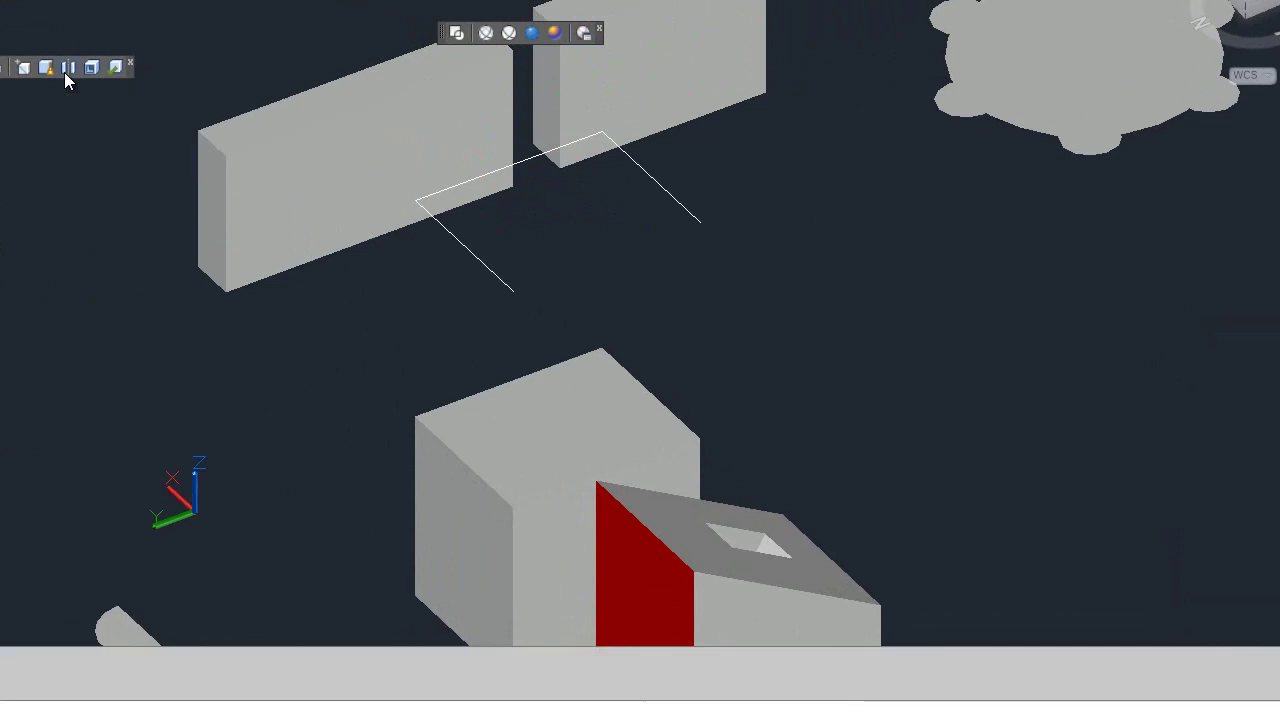
# Separate the split wall into two independent solids and move only the piece nearer the lobed profile away along the Y axis.
pyautogui.click(537, 137)
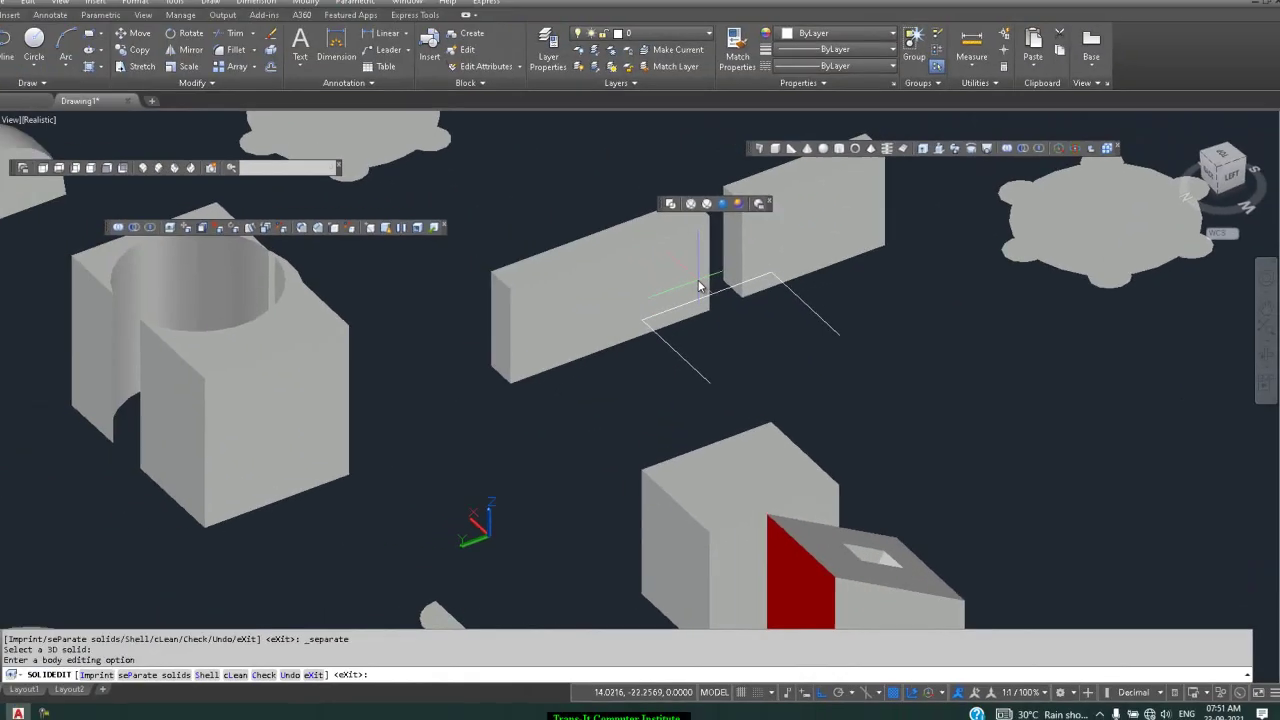
pyautogui.press('Return')
pyautogui.click(809, 250)
pyautogui.click(778, 249)
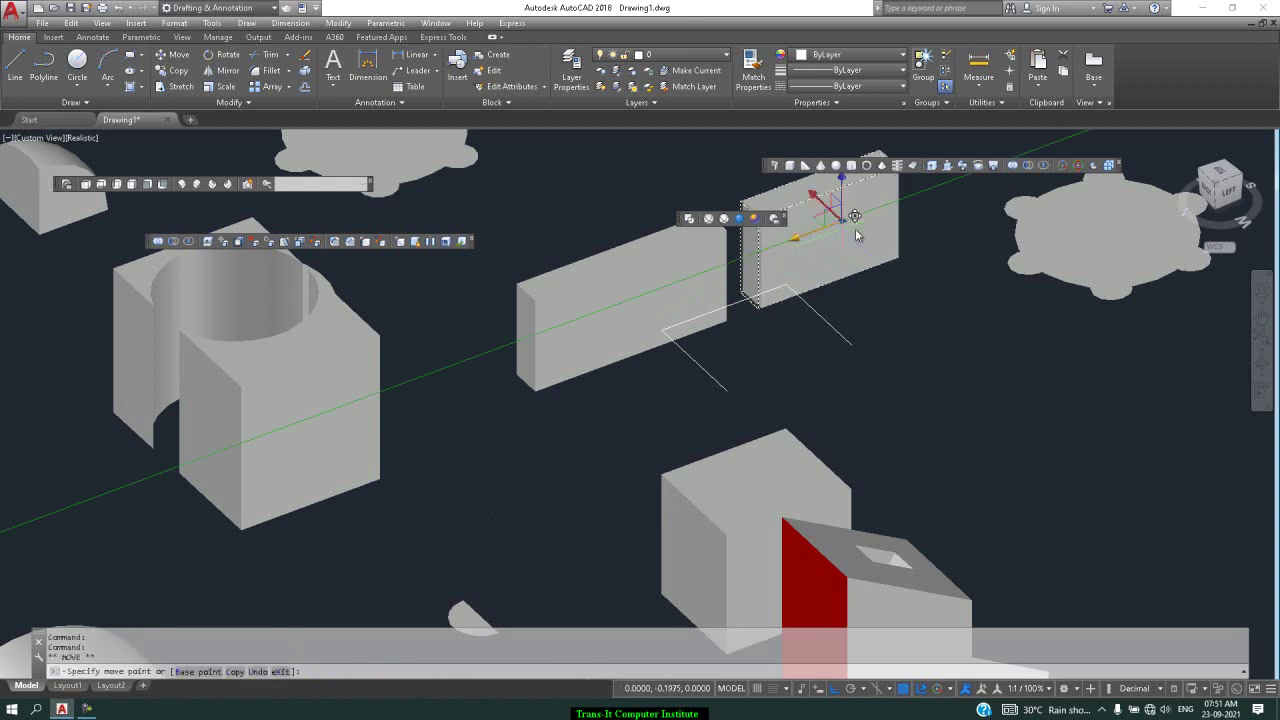
pyautogui.click(934, 217)
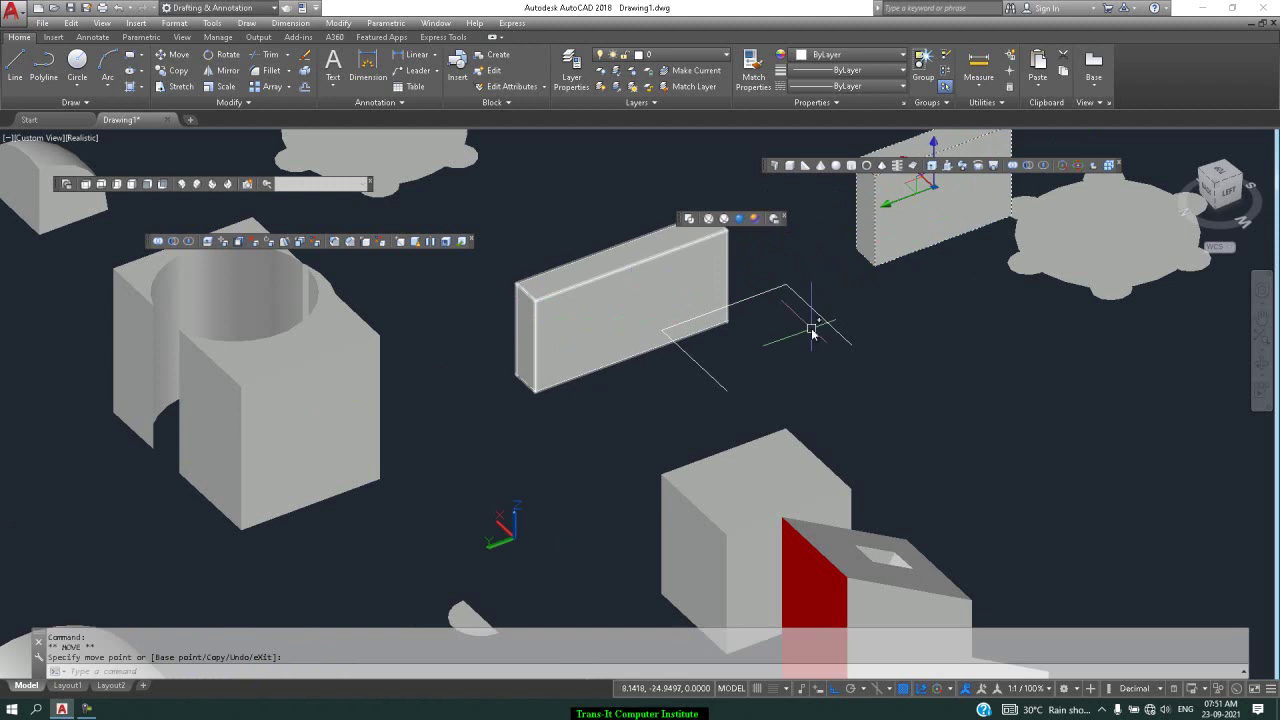
pyautogui.press('Escape')
pyautogui.press('Escape')
pyautogui.press('Return')
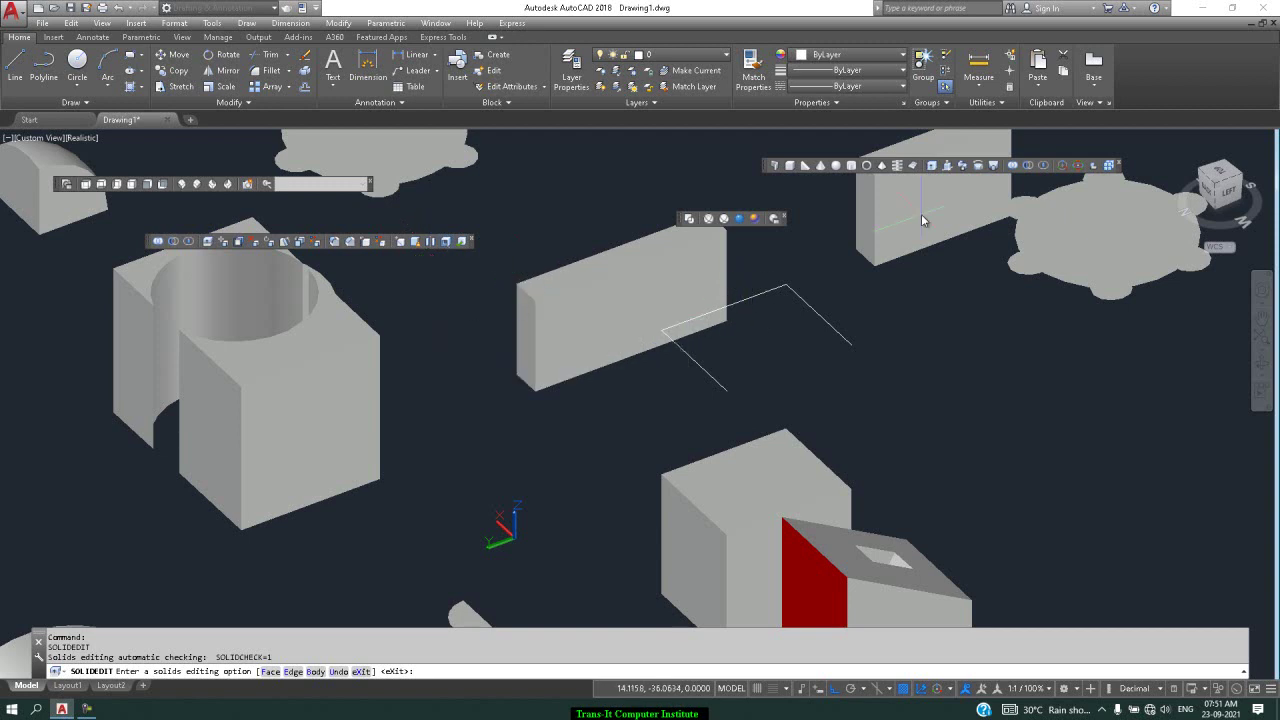
pyautogui.press('Escape')
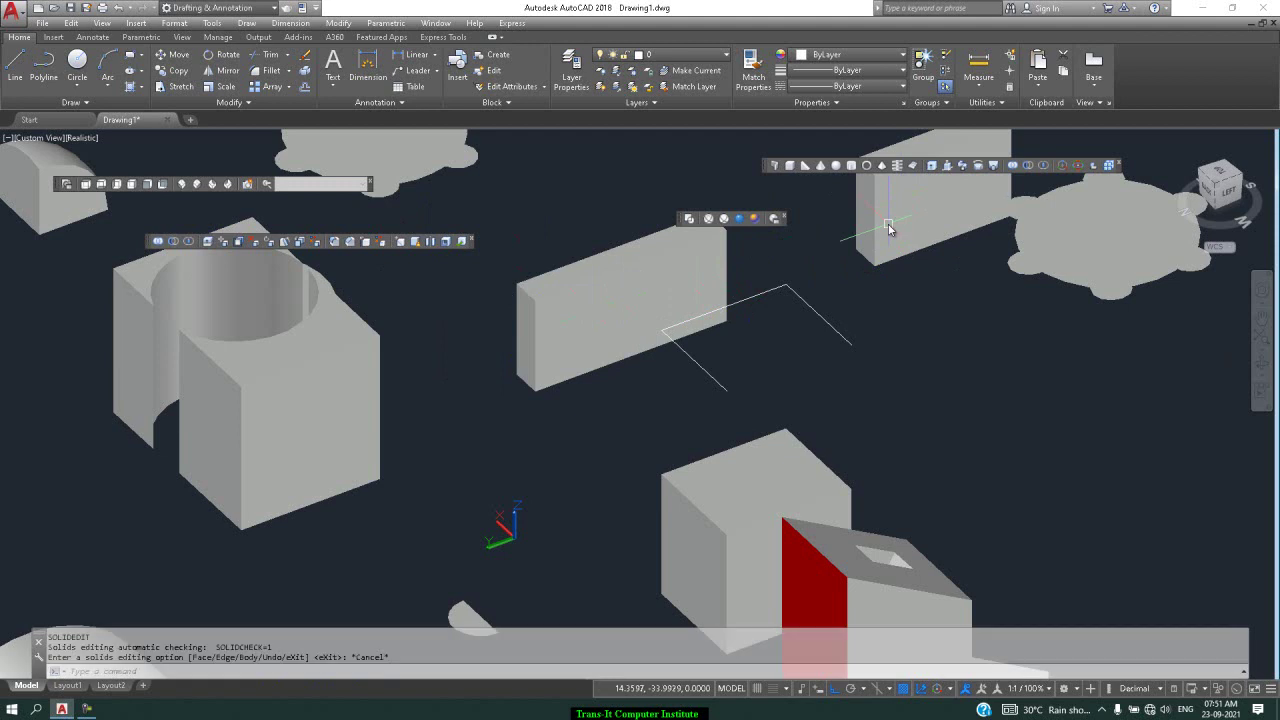
# Move the separated wall piece back along the Y axis toward its other half and clear the selection.
pyautogui.click(922, 216)
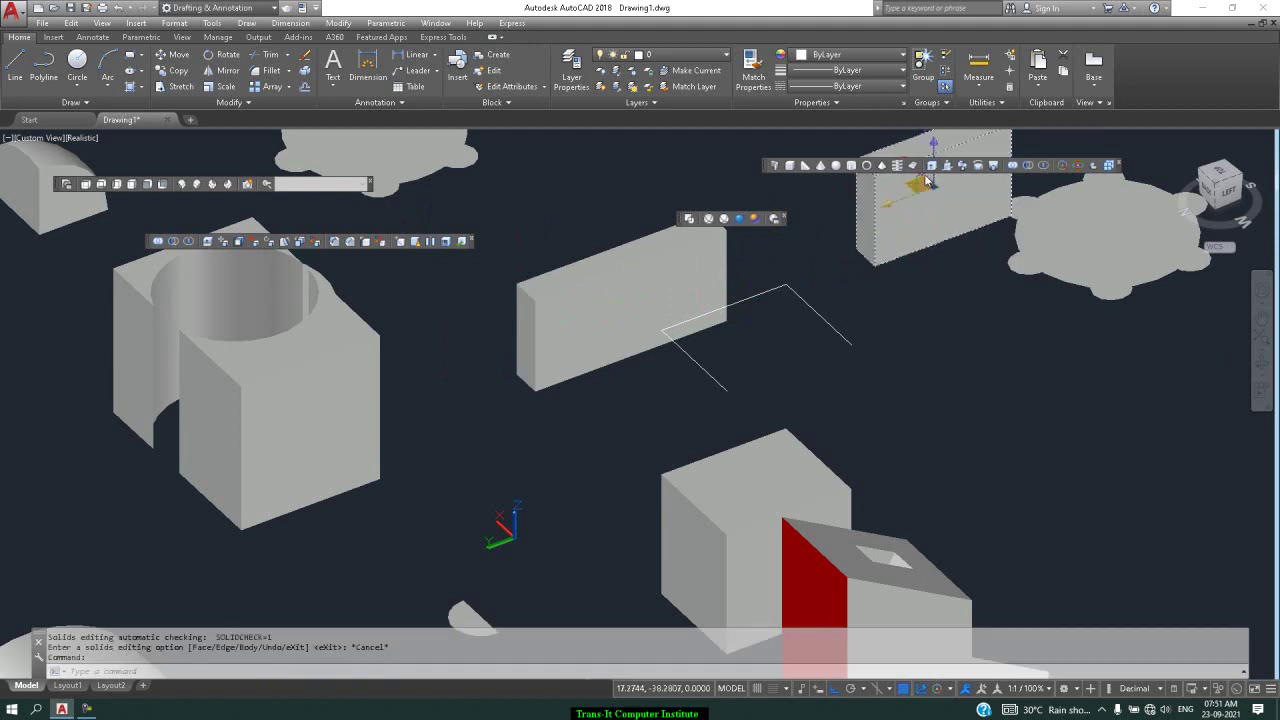
pyautogui.click(920, 198)
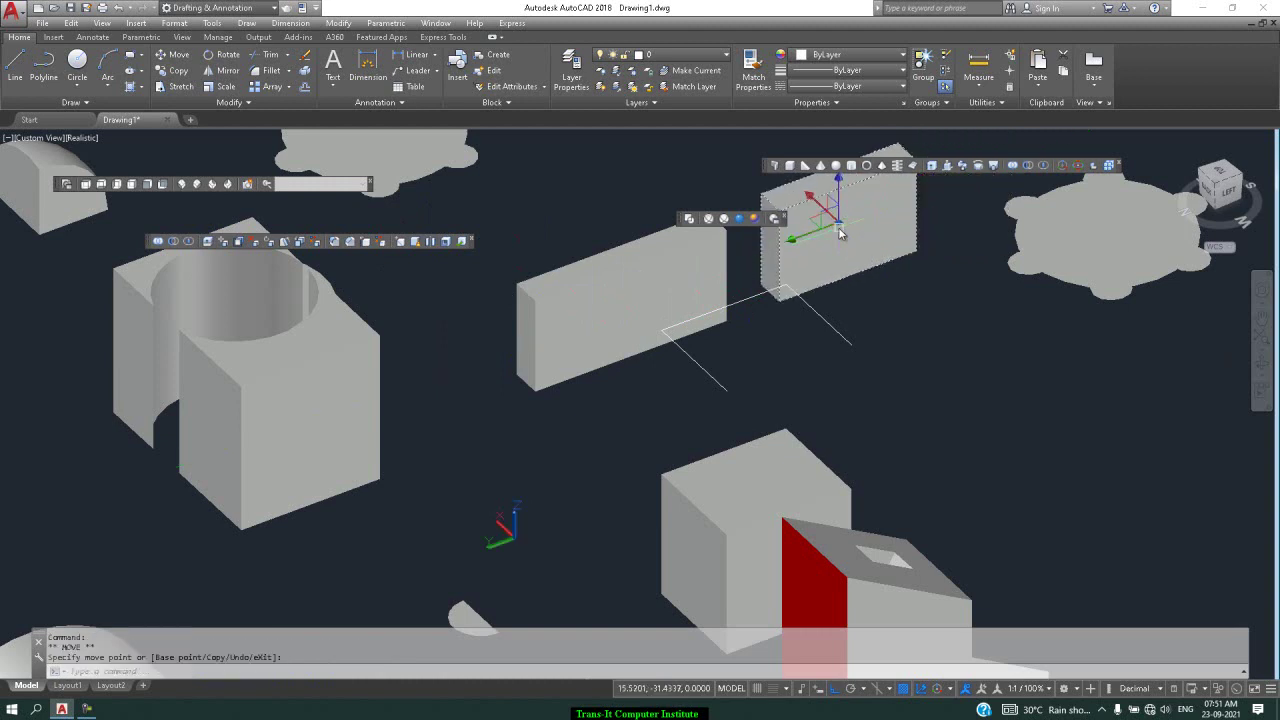
pyautogui.press('Escape')
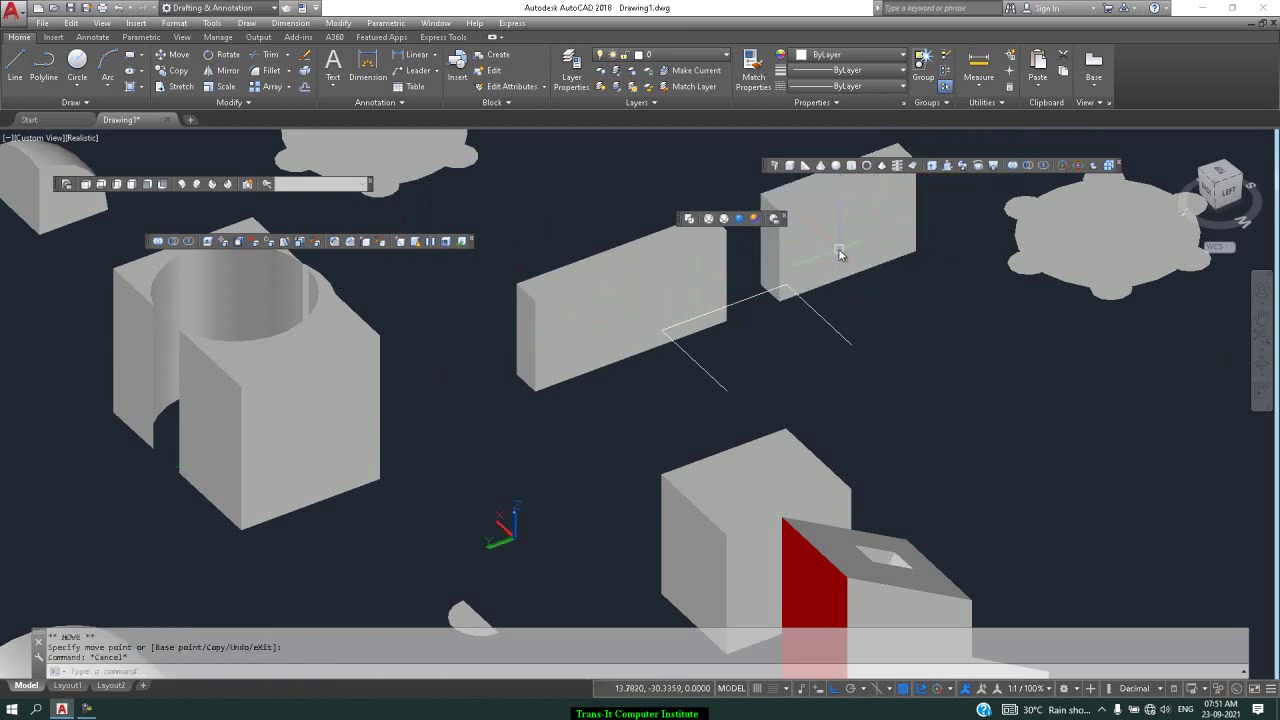
# Union the large circular region and the six small regions around its rim, beyond the wall pieces, into one lobed profile.
pyautogui.scroll(-3, 1104, 266)
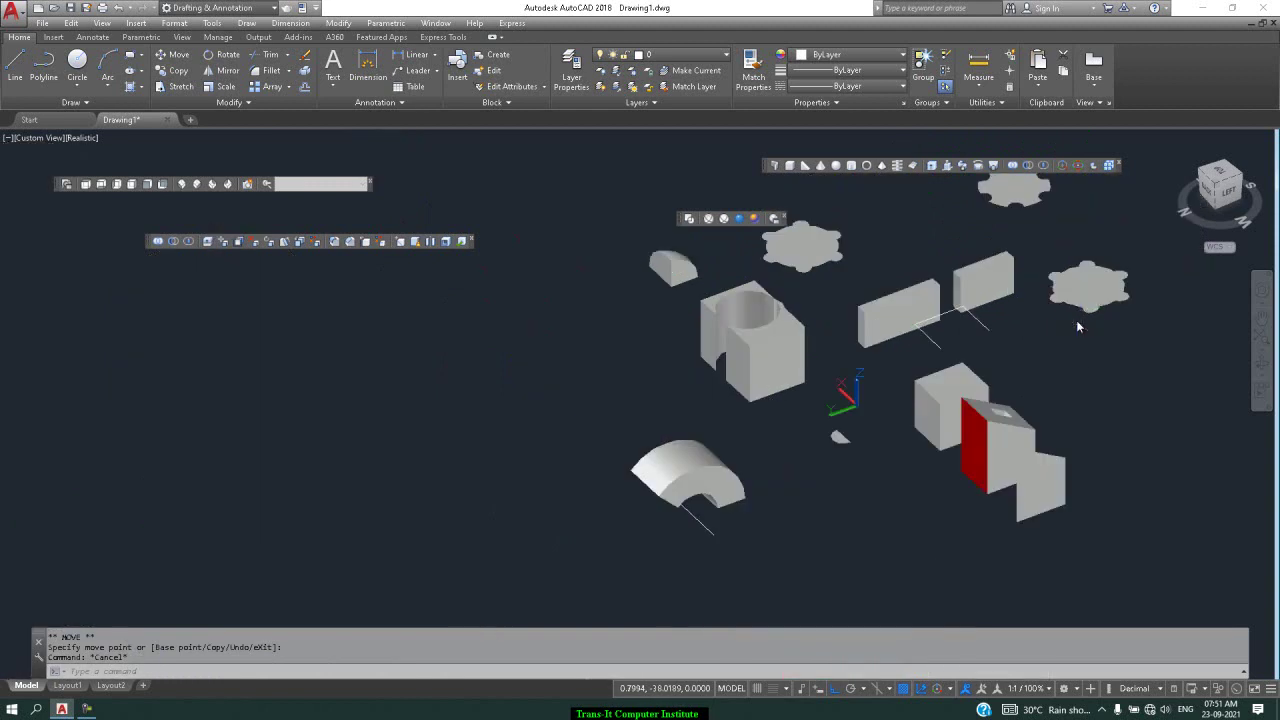
pyautogui.scroll(1, 1137, 246)
pyautogui.scroll(3, 1137, 246)
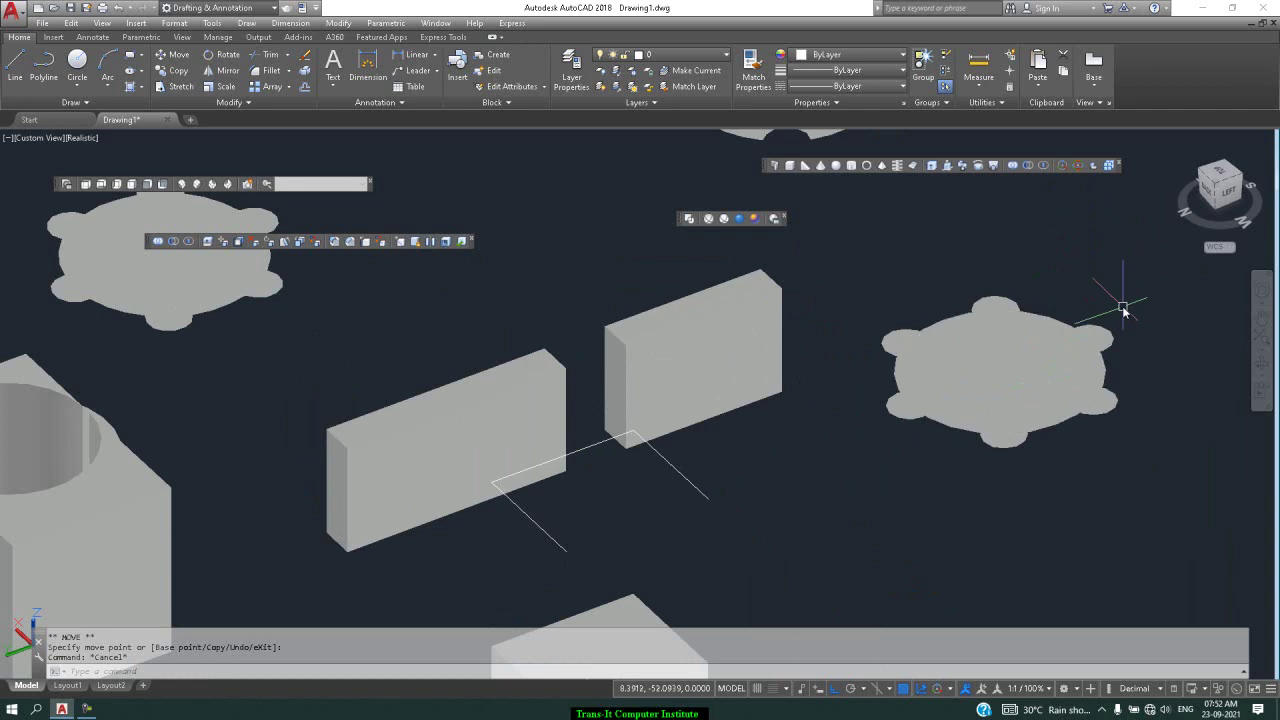
pyautogui.write('uni')
pyautogui.press('Return')
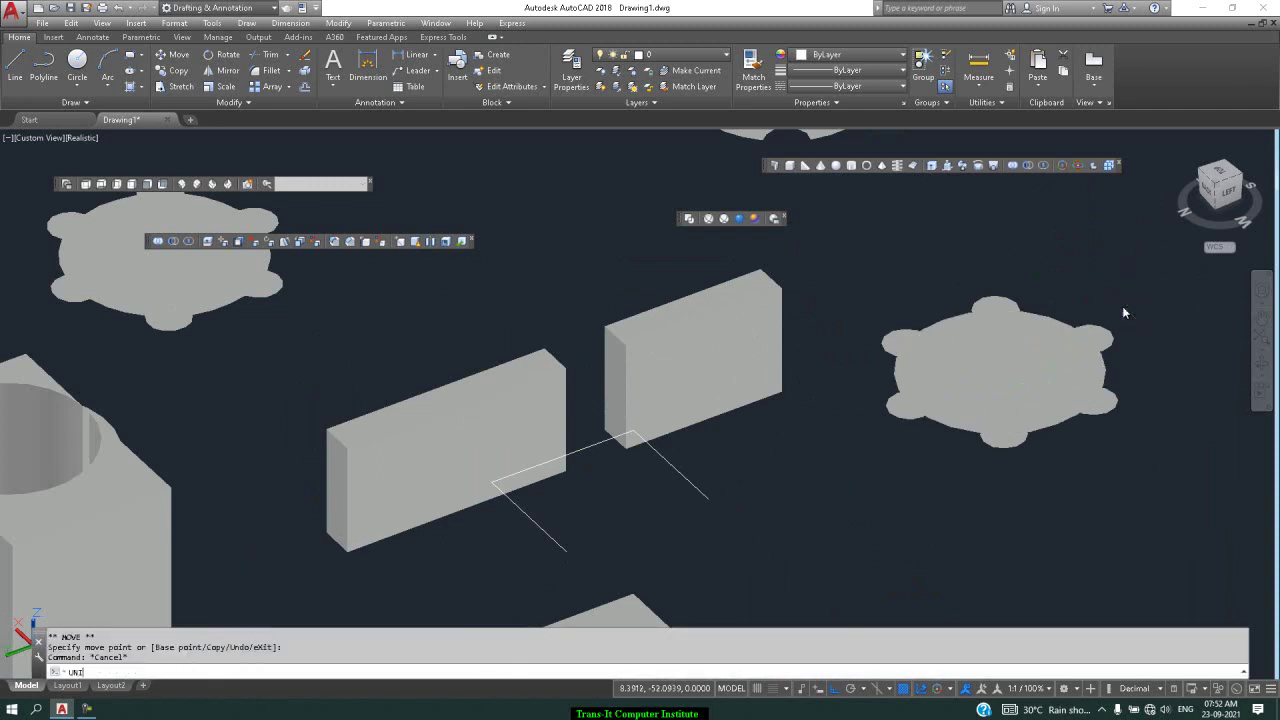
pyautogui.click(1126, 254)
pyautogui.click(846, 476)
pyautogui.press('Return')
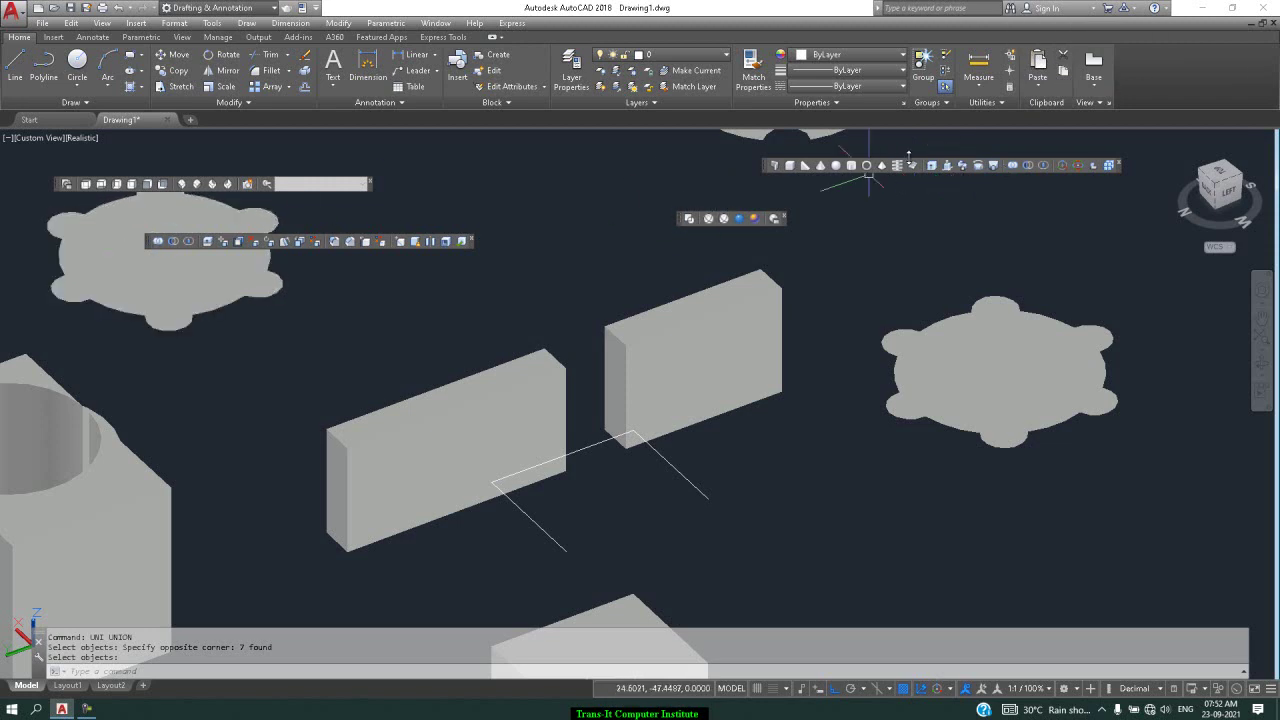
# Extrude the unified six-lobed profile into a solid with a height of 5.
pyautogui.click(933, 167)
pyautogui.click(982, 338)
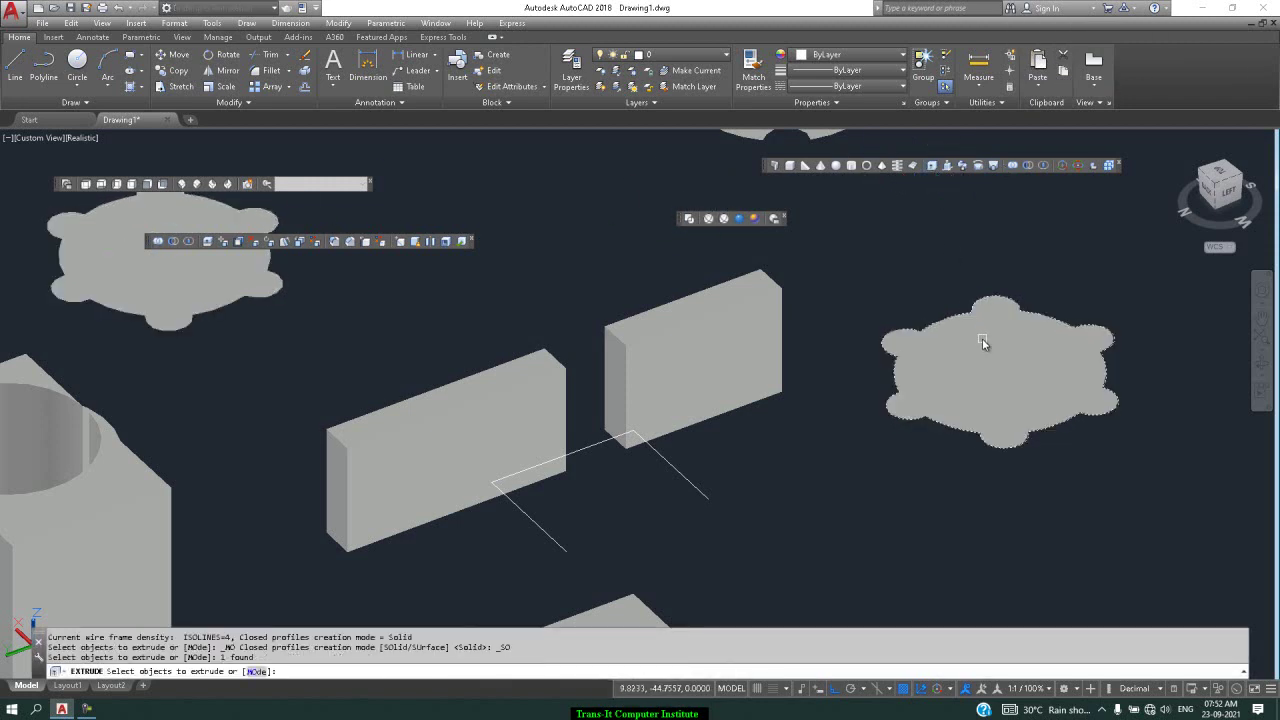
pyautogui.press('Return')
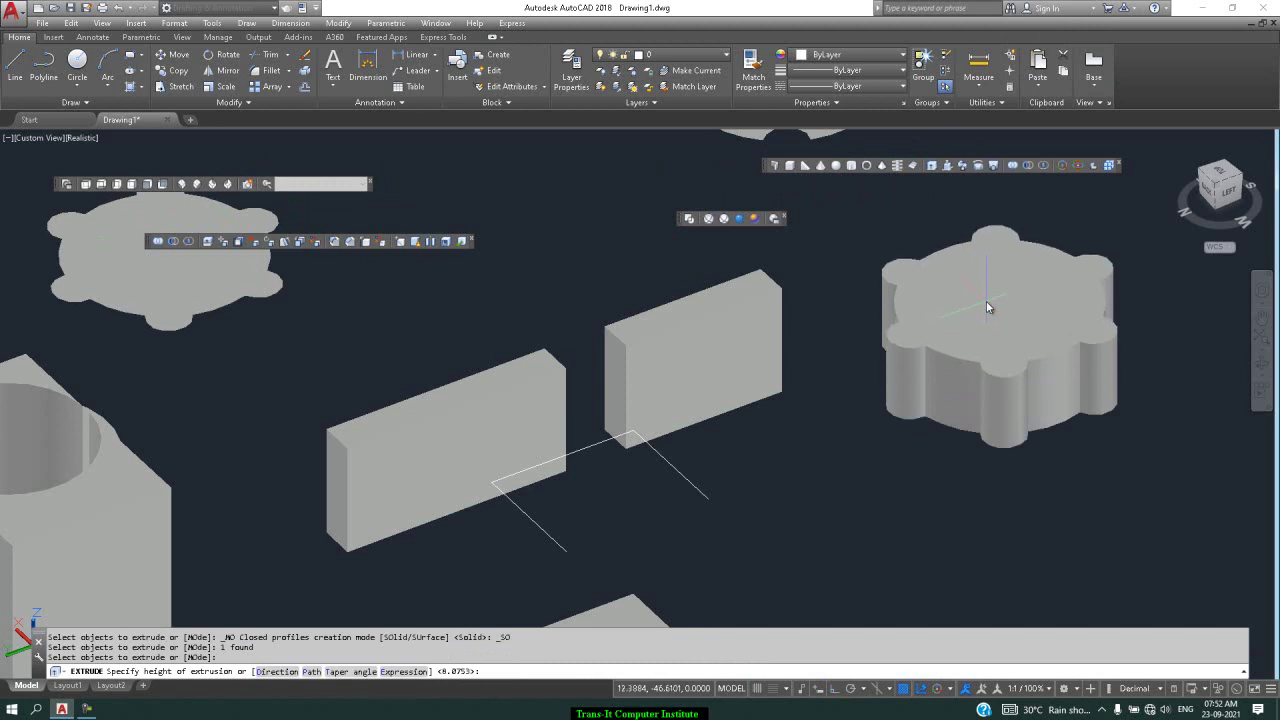
pyautogui.write('5')
pyautogui.press('Return')
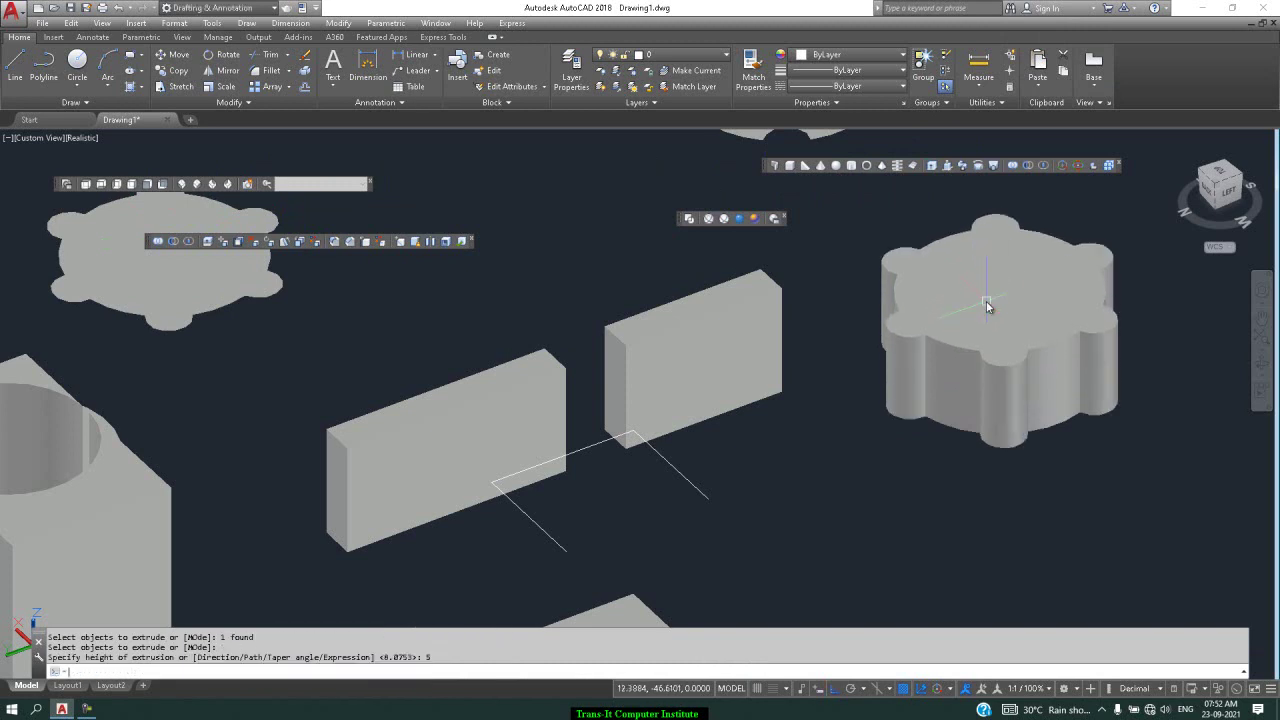
pyautogui.scroll(2, 1009, 289)
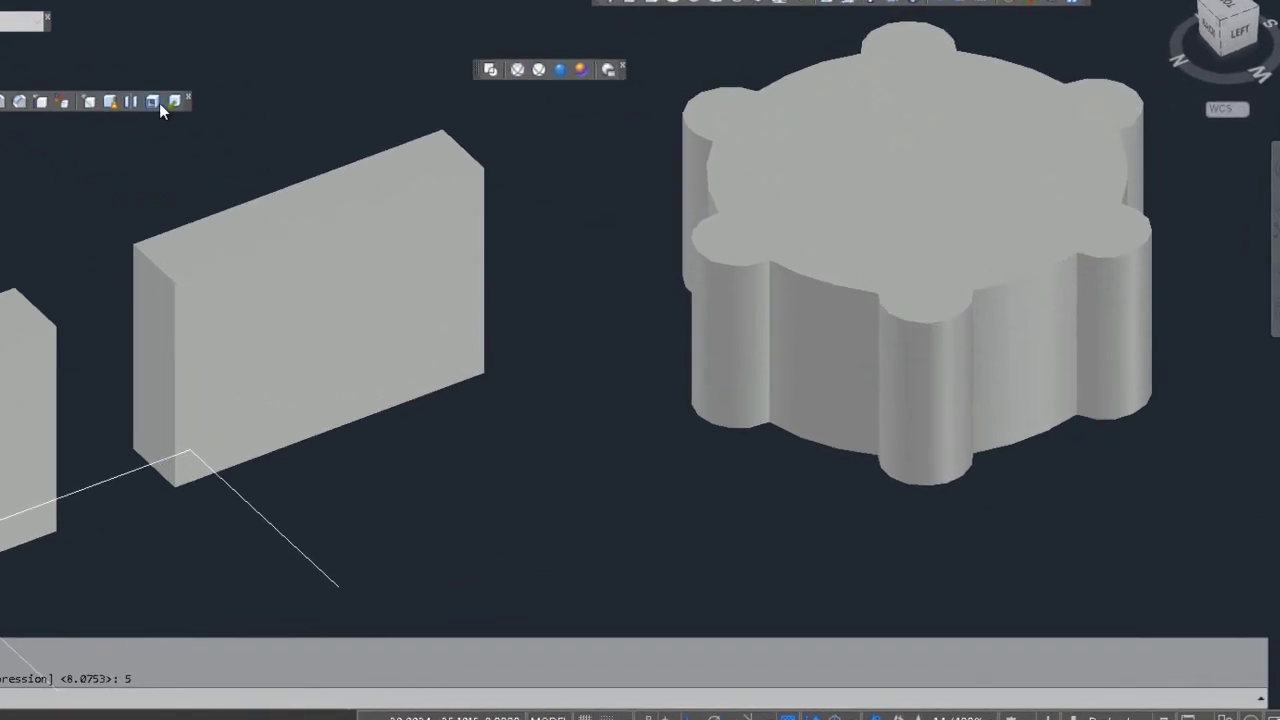
pyautogui.click(67, 62)
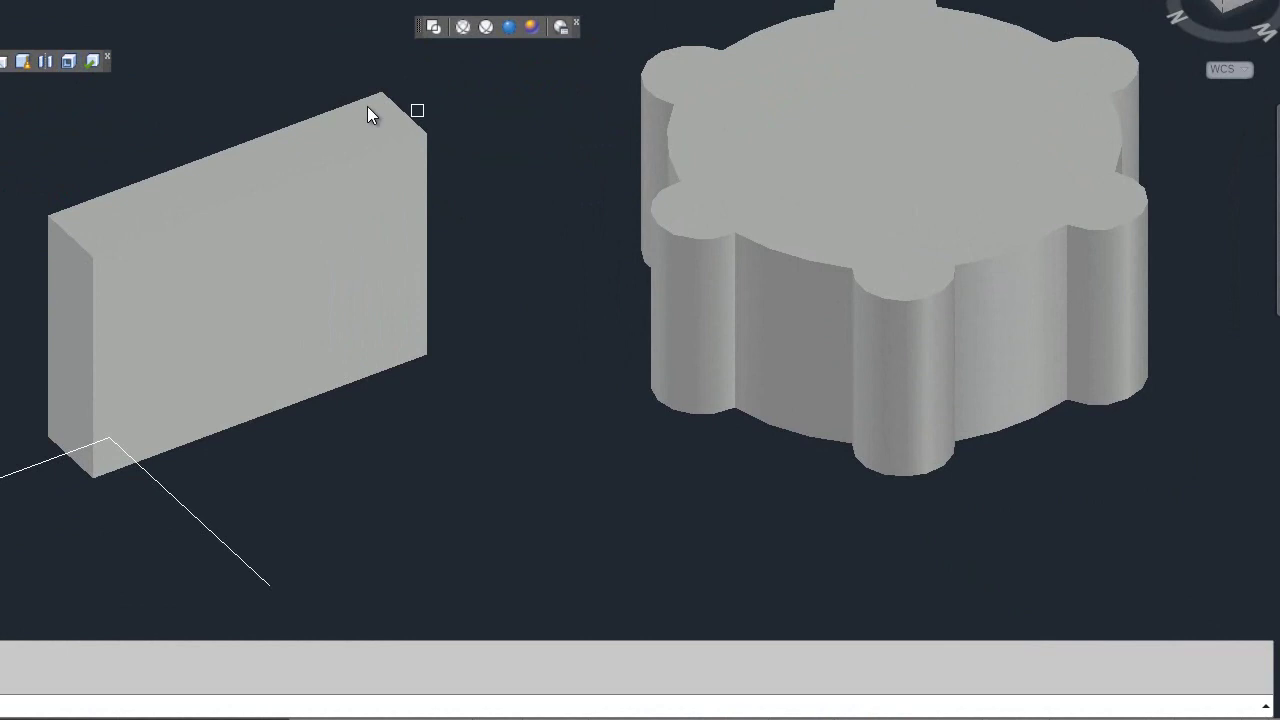
pyautogui.click(831, 149)
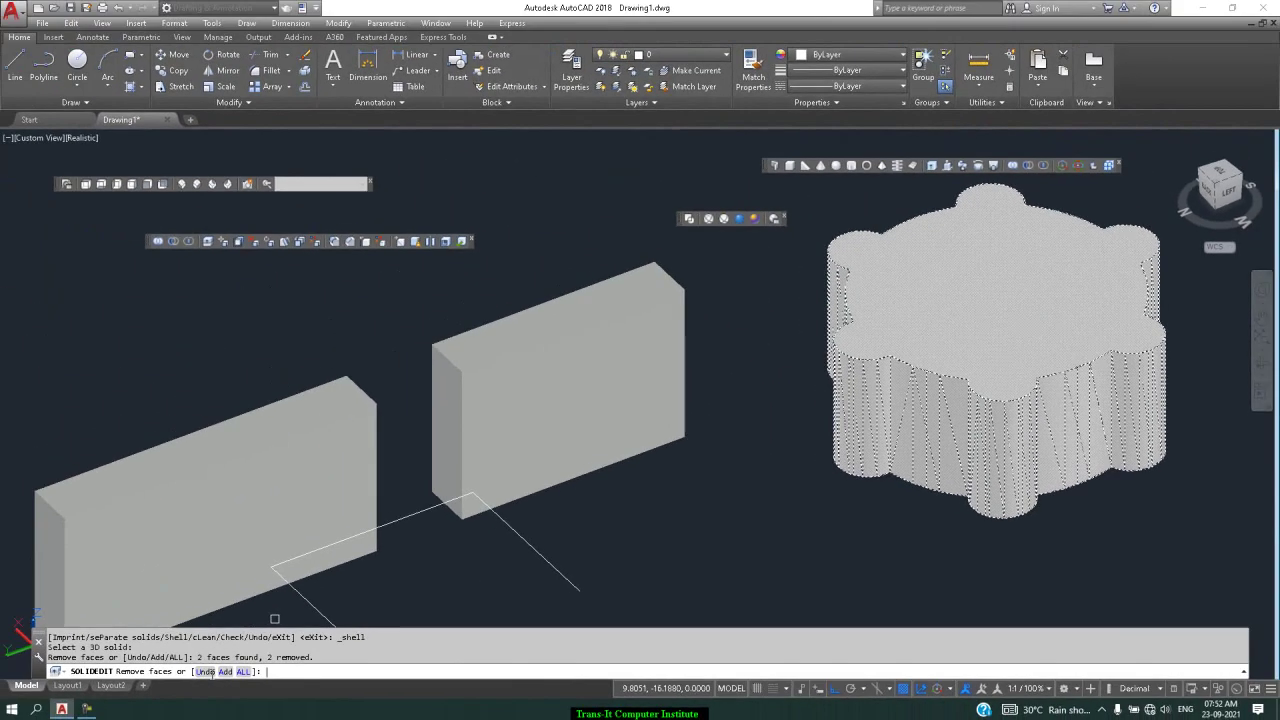
pyautogui.click(209, 675)
pyautogui.click(209, 675)
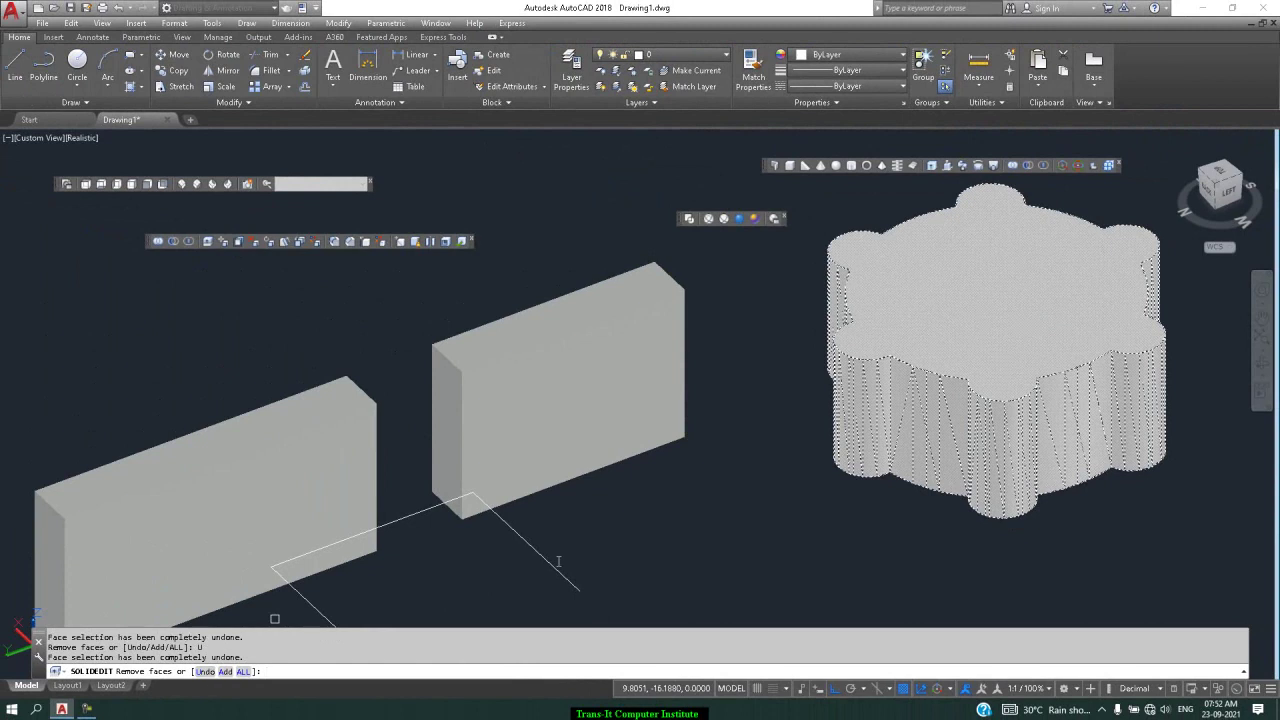
pyautogui.press('Return')
pyautogui.press('Return')
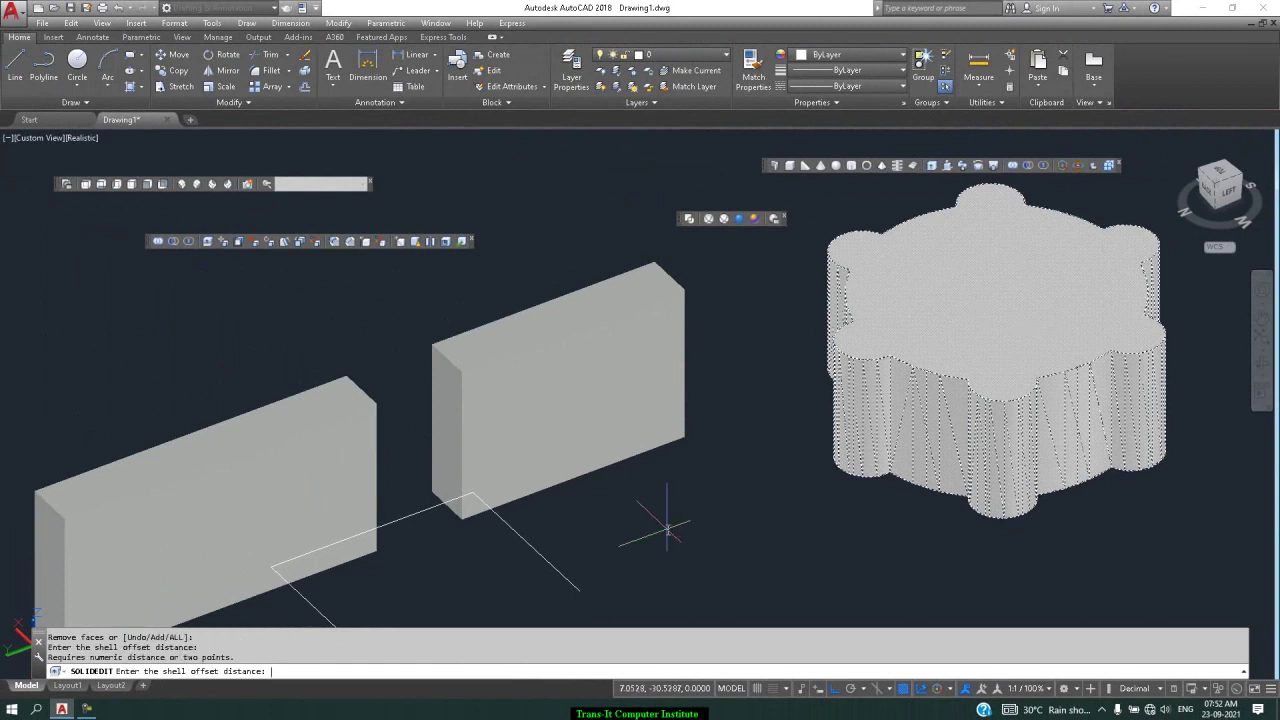
pyautogui.press('Escape')
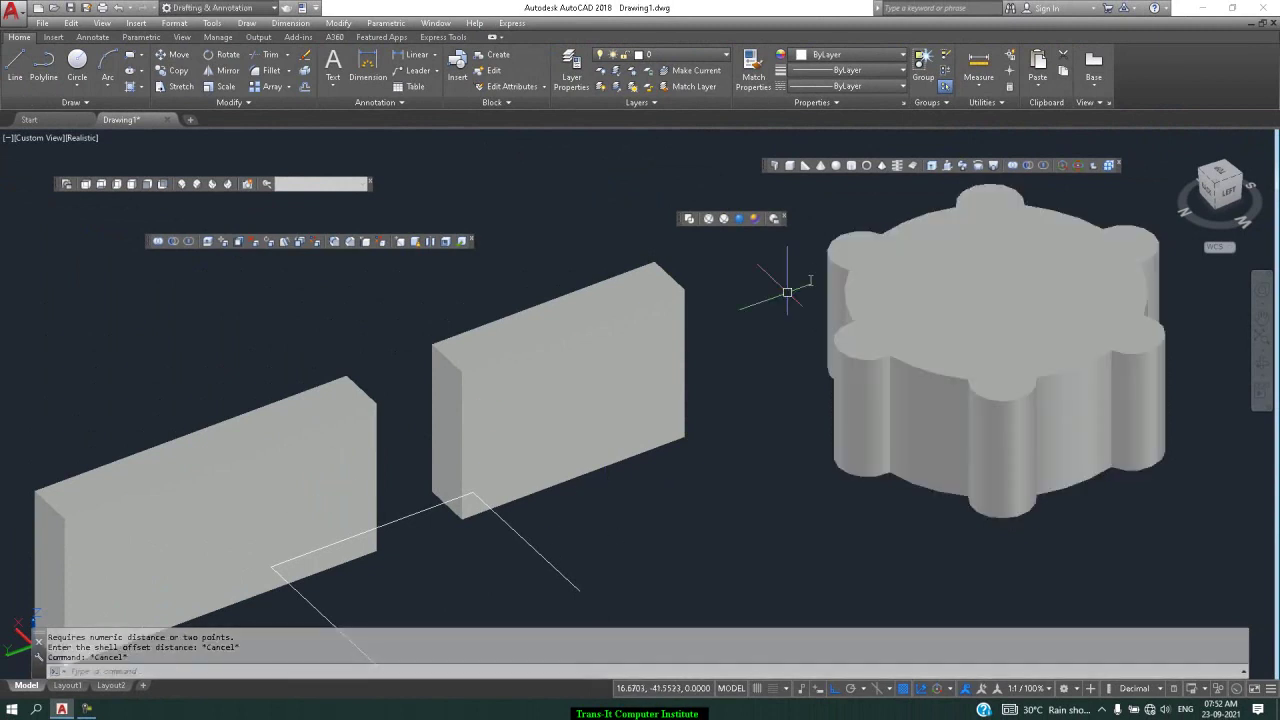
# Shell the six-lobed solid with its top face removed, leaving a thin-walled open container.
pyautogui.click(459, 243)
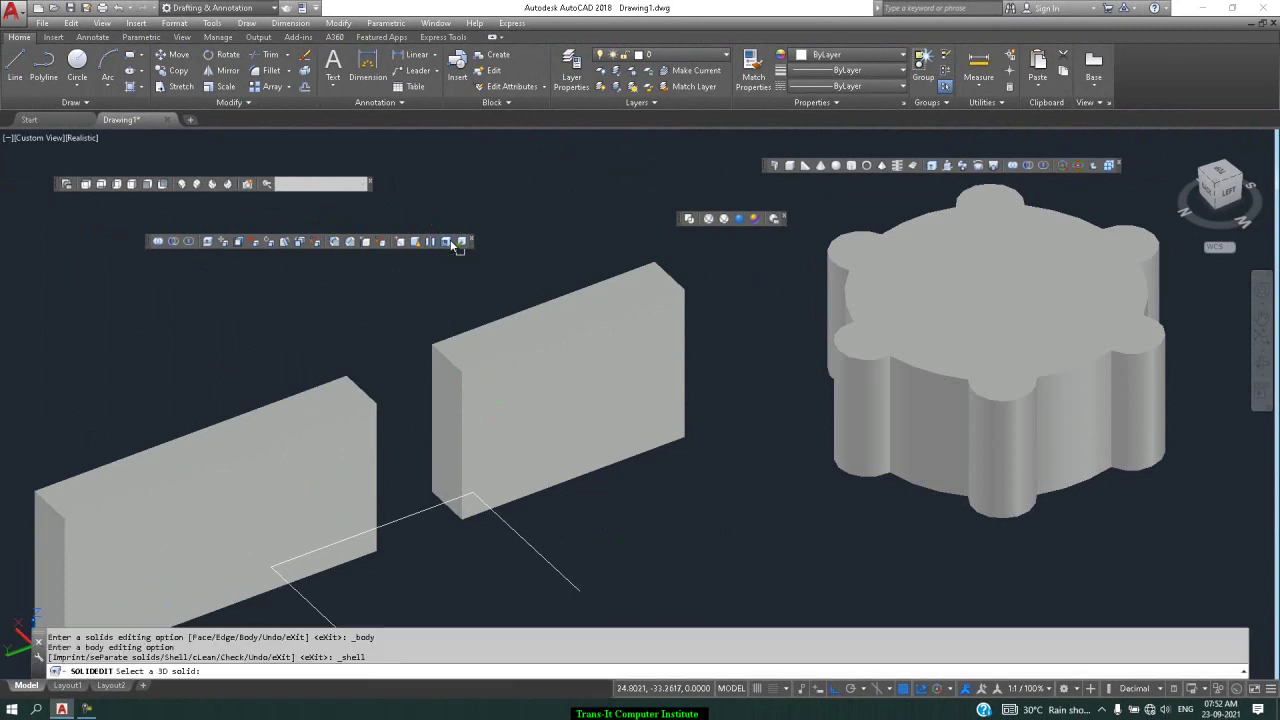
pyautogui.scroll(5, 1055, 265)
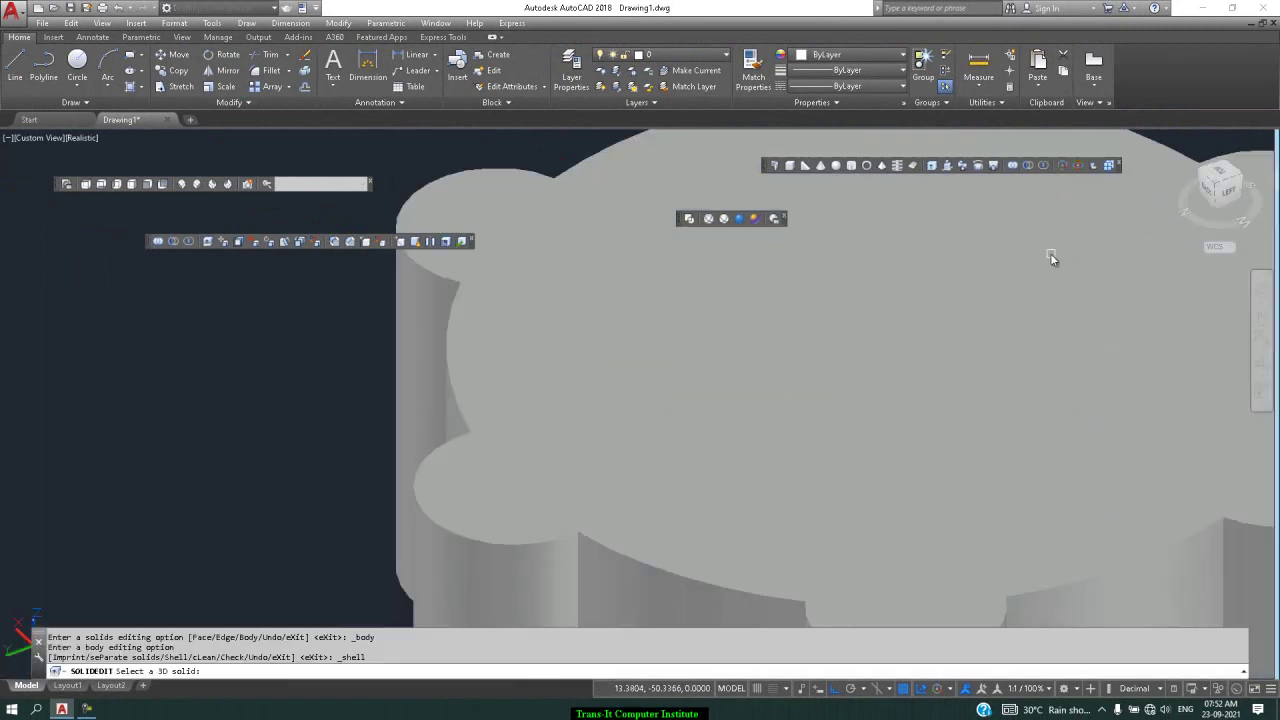
pyautogui.click(1034, 272)
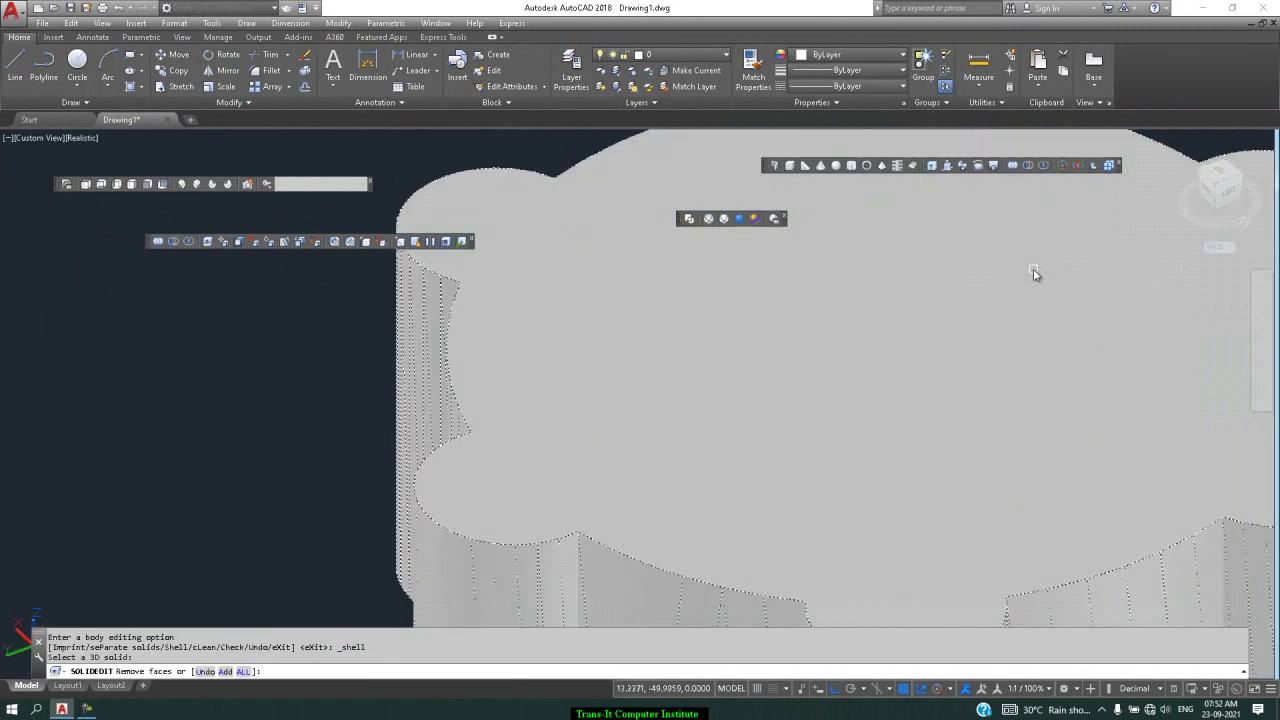
pyautogui.scroll(2, 993, 288)
pyautogui.scroll(-5, 955, 293)
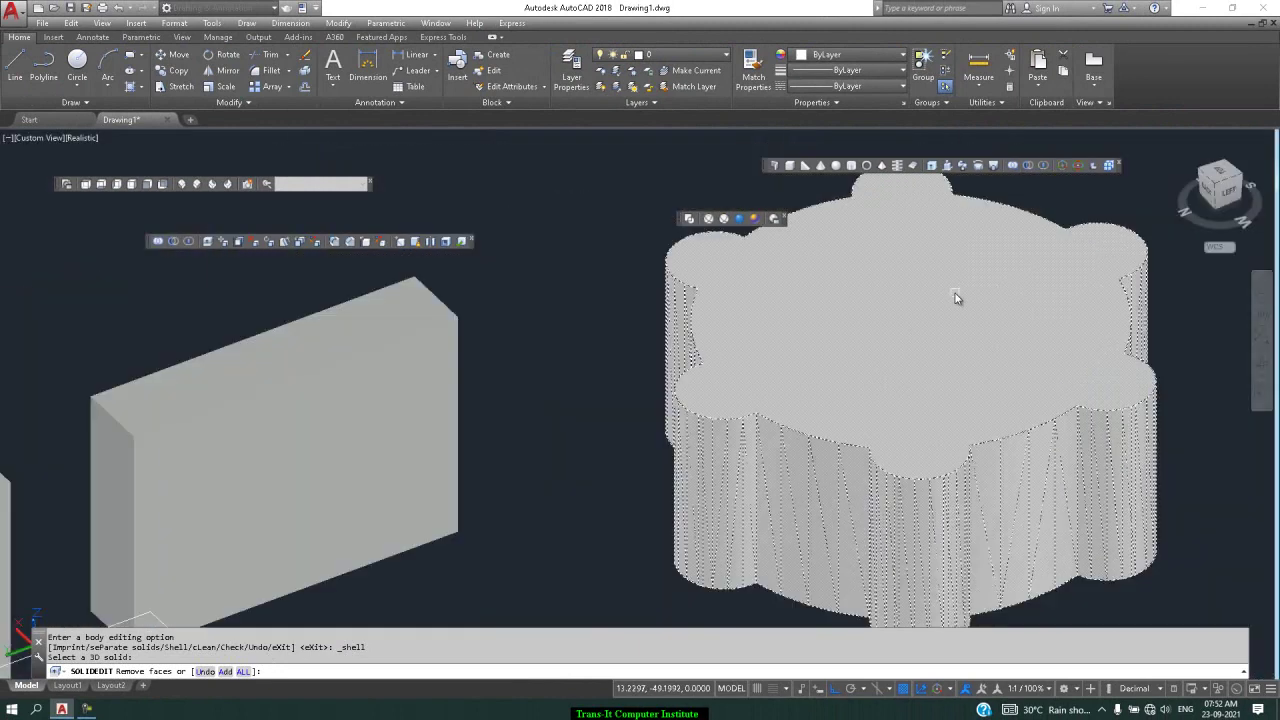
pyautogui.click(941, 290)
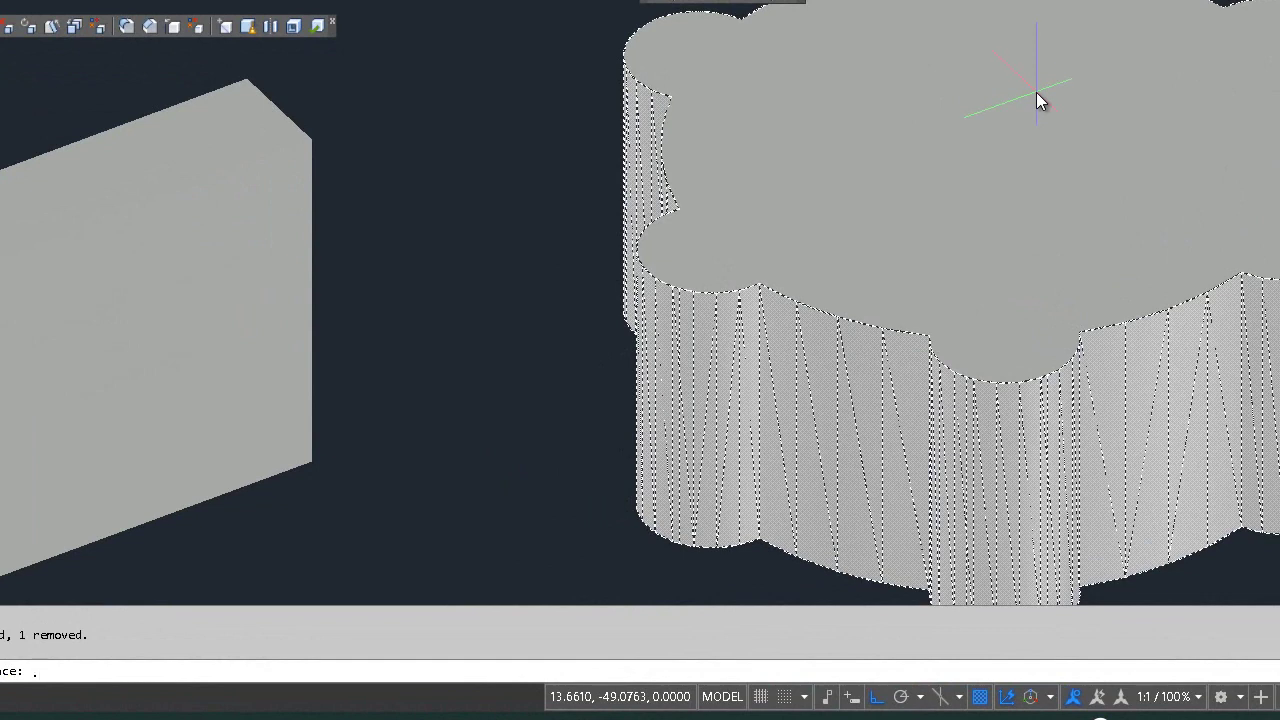
pyautogui.press('Return')
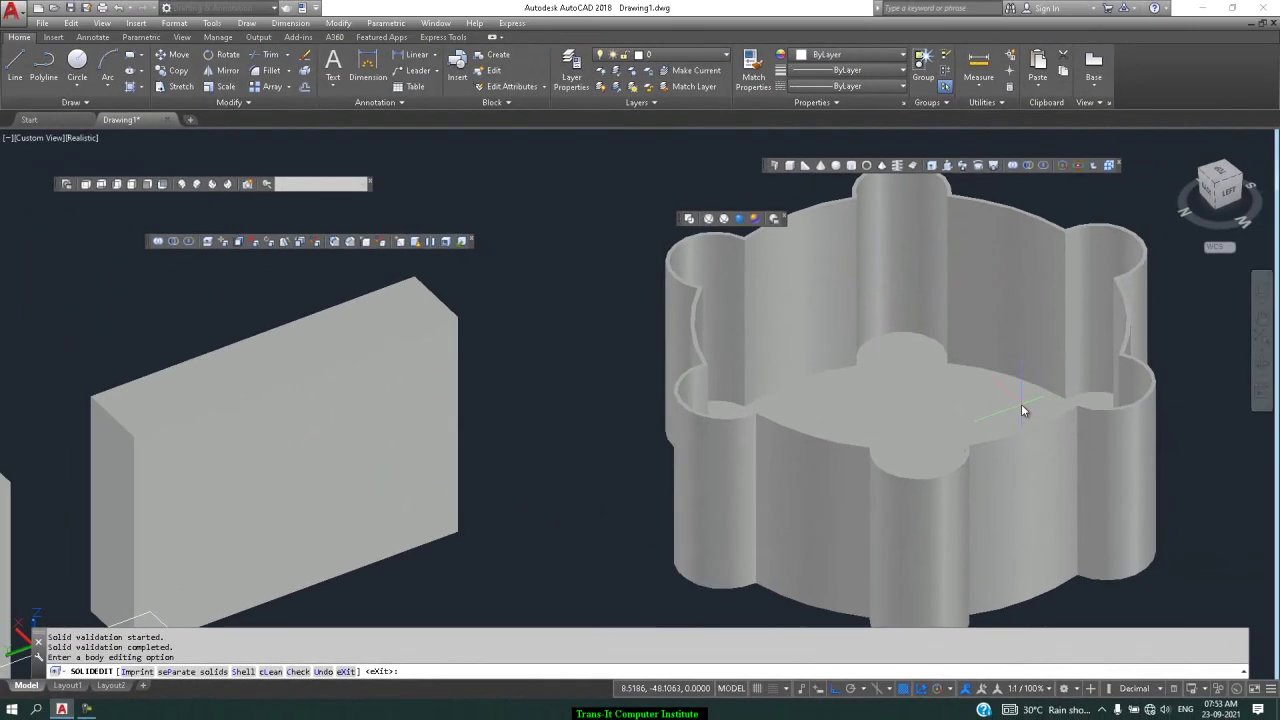
# Run the Check body validation on the wall piece beside the shelled container and exit solids editing.
pyautogui.scroll(-5, 837, 338)
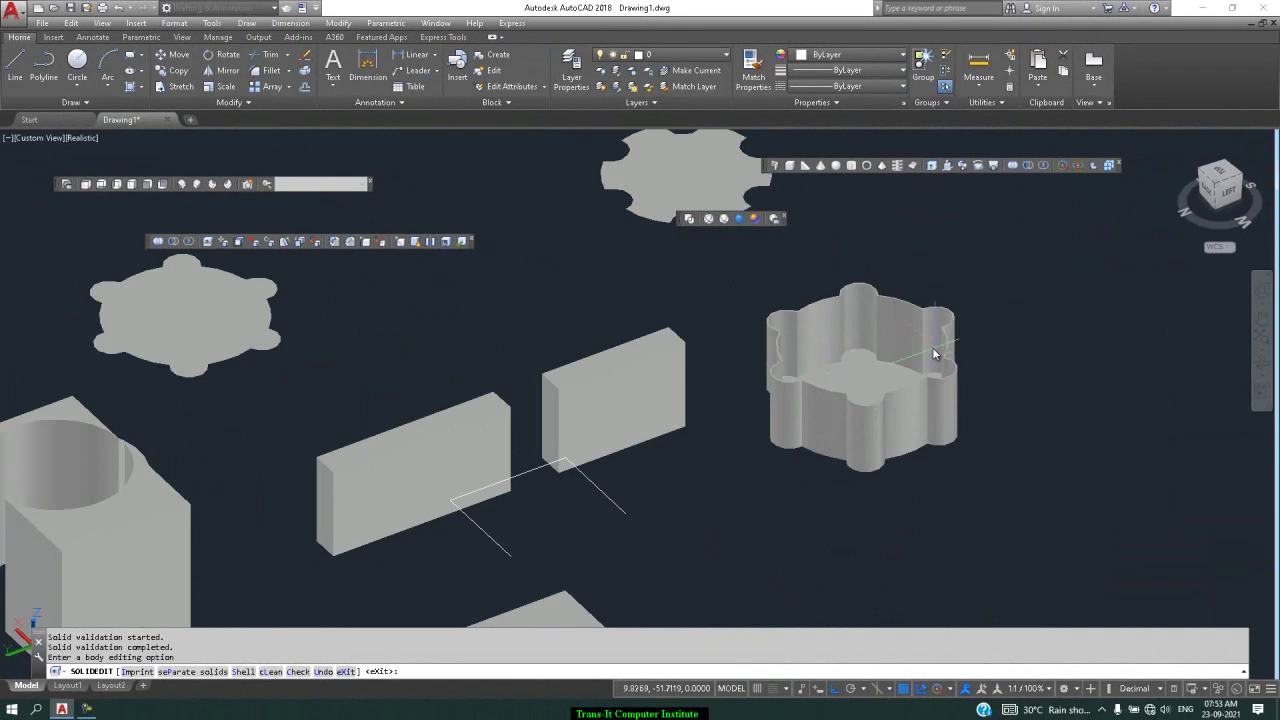
pyautogui.scroll(2, 955, 348)
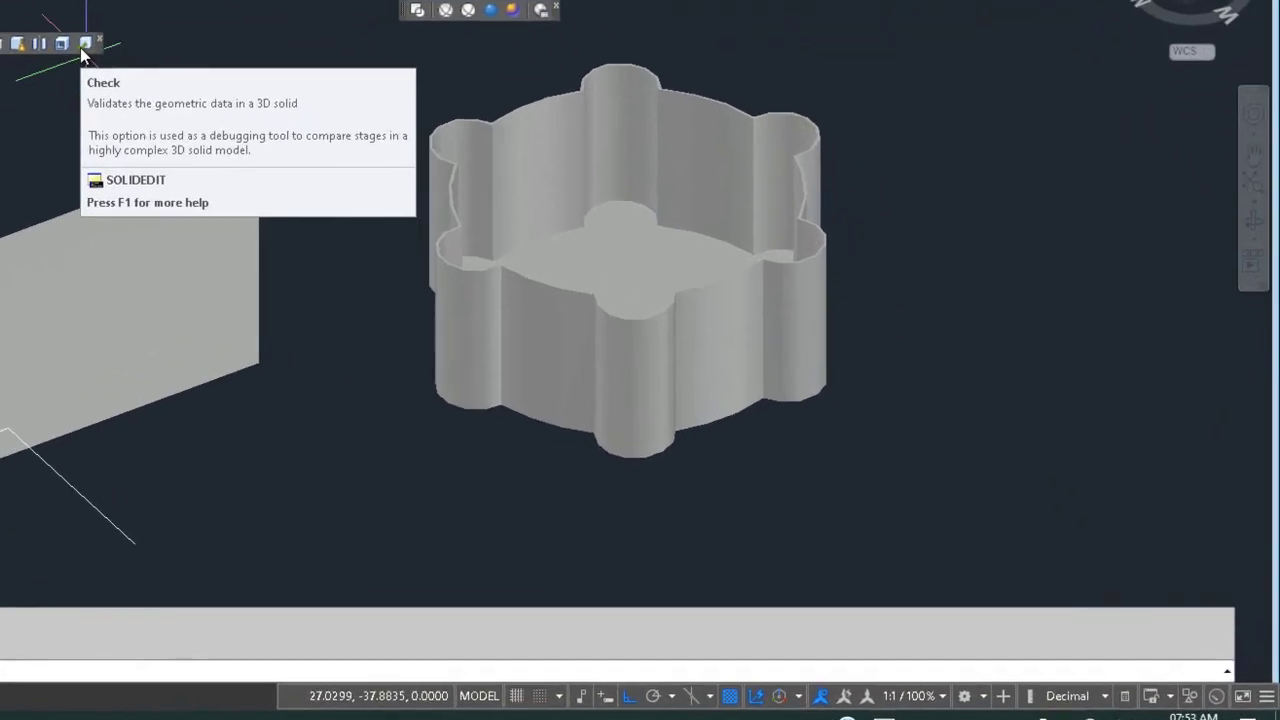
pyautogui.click(459, 244)
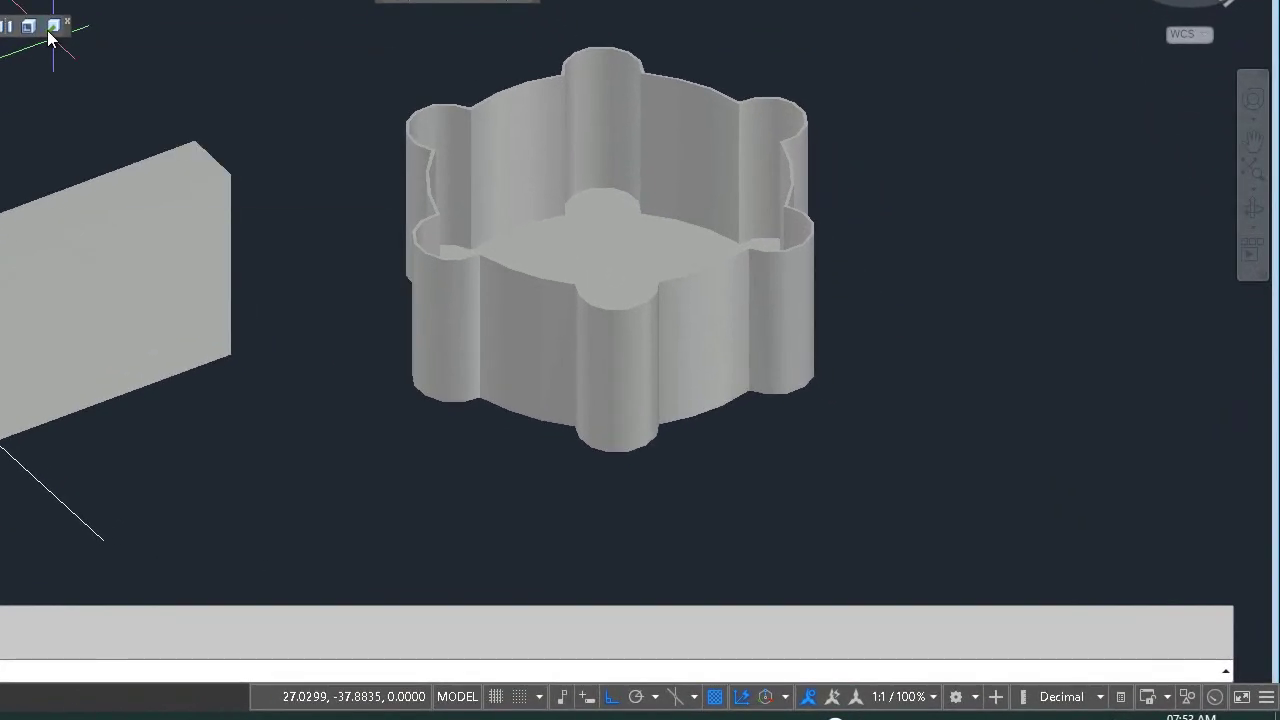
pyautogui.click(154, 239)
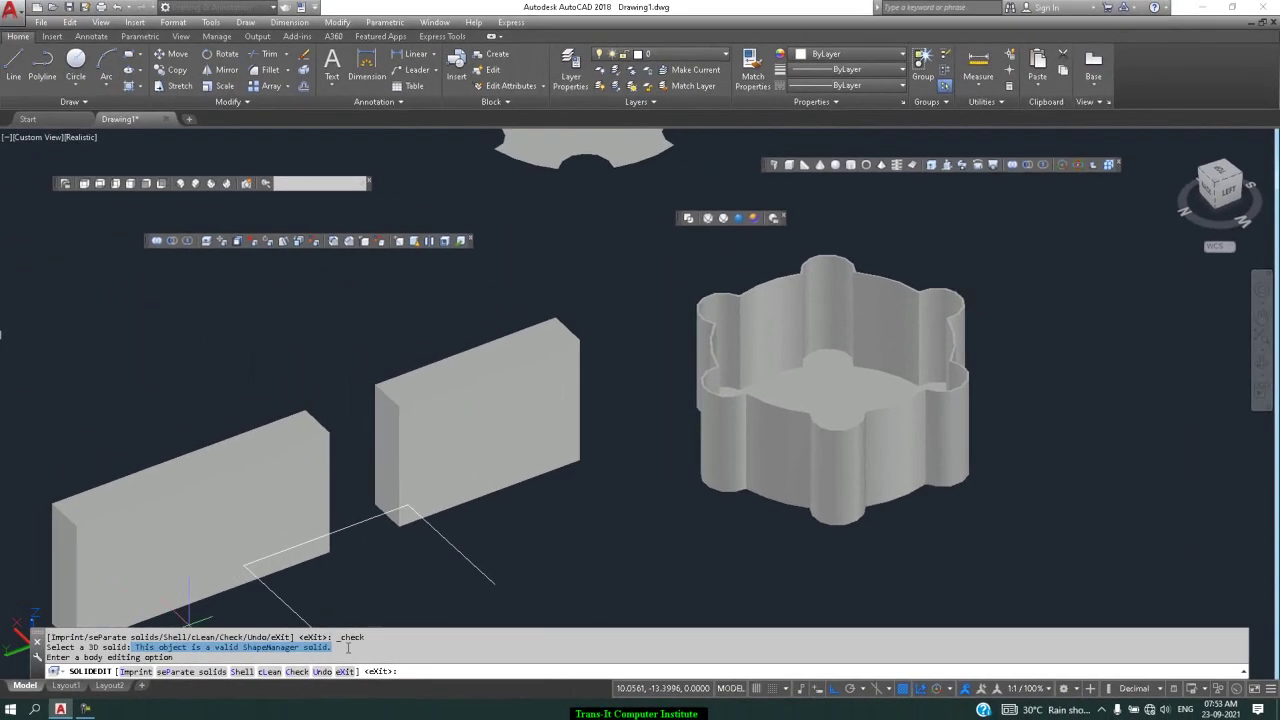
pyautogui.press('Return')
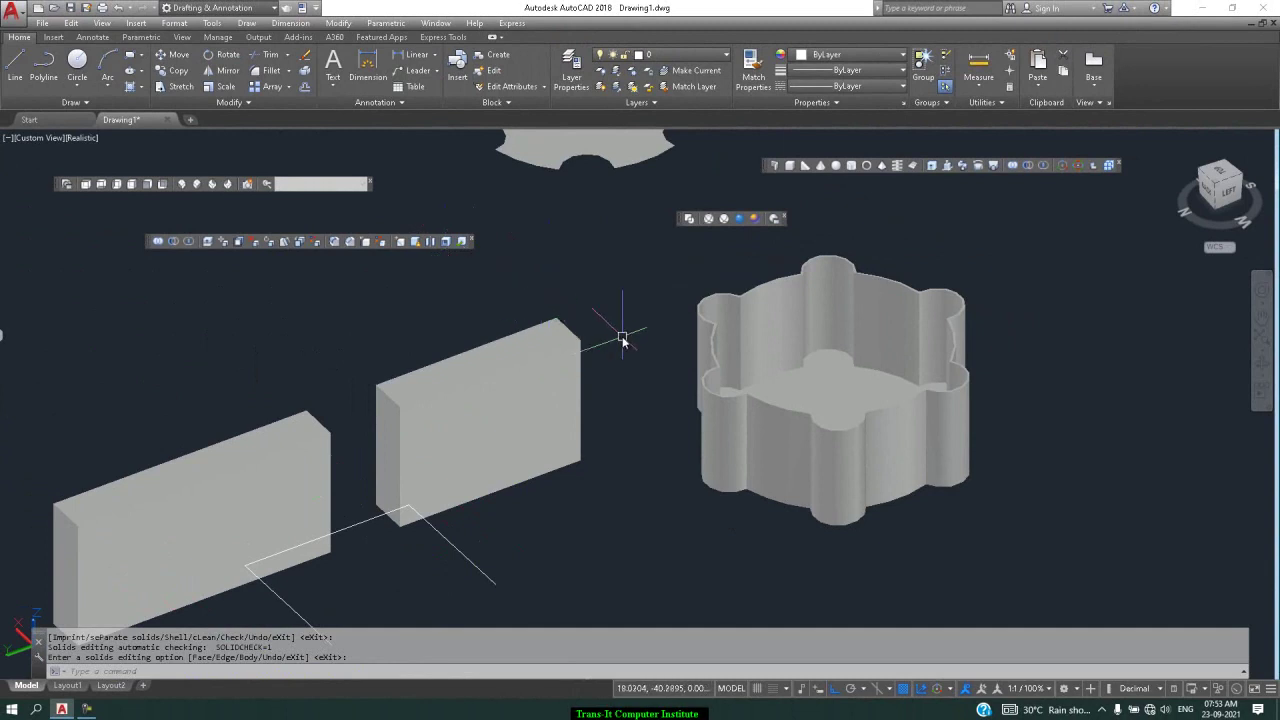
pyautogui.press('Escape')
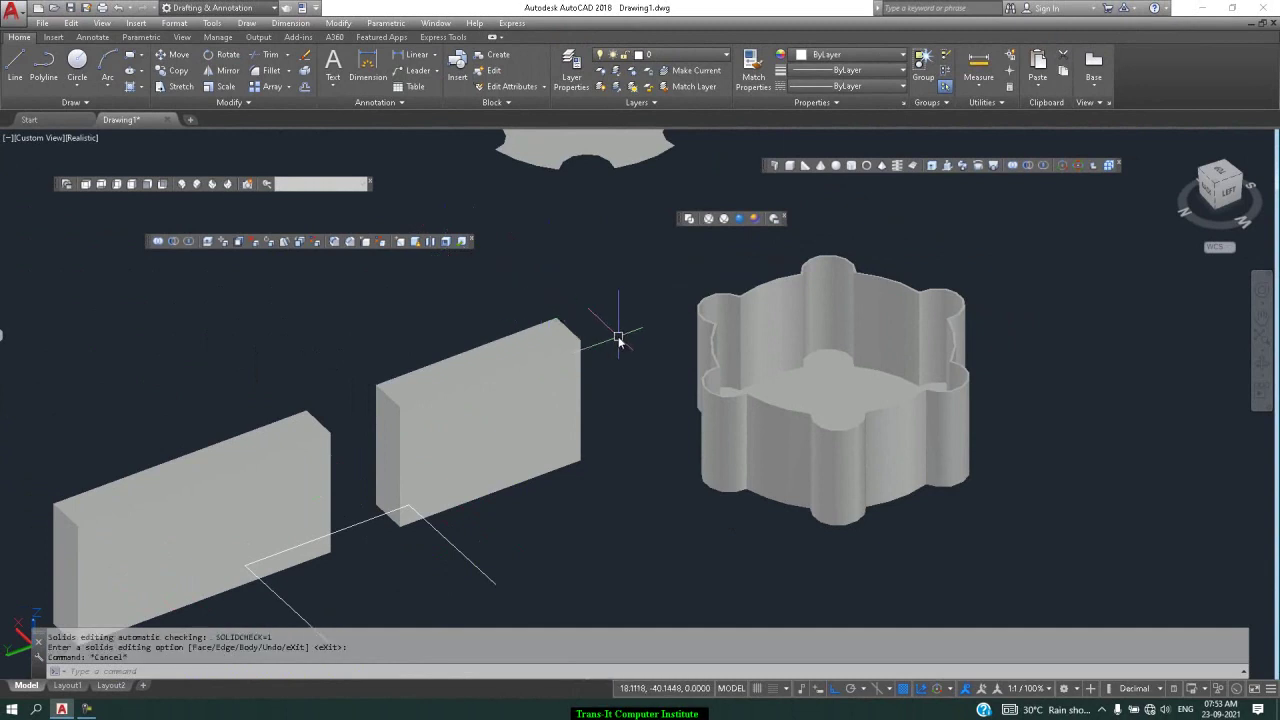